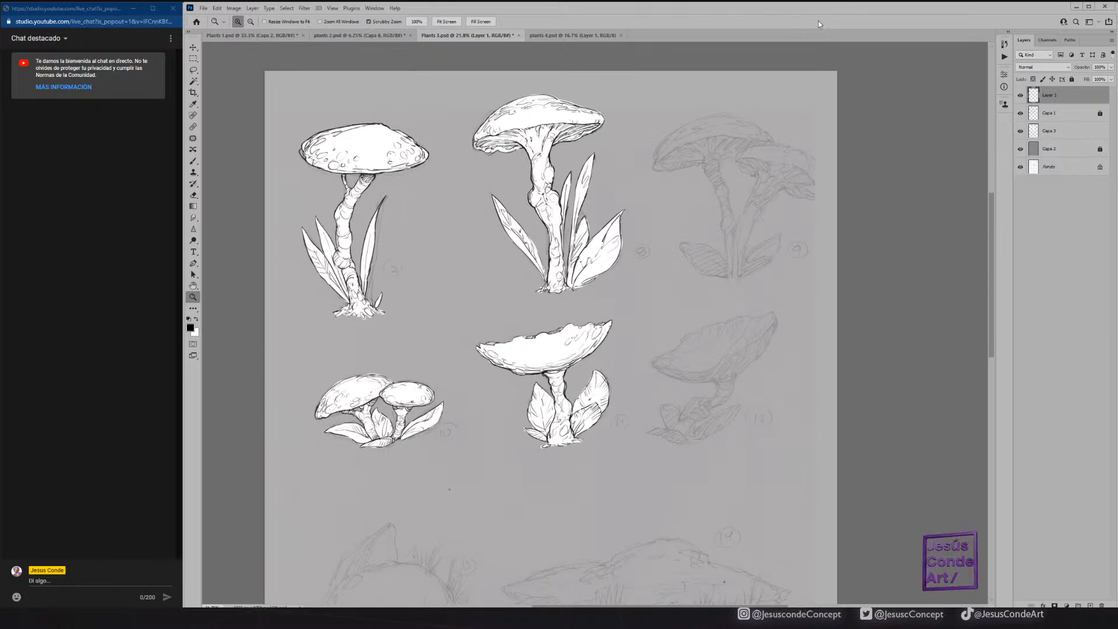
# Check what Layer 1 and Capa 1 contain by hiding and reshowing each layer.
pyautogui.click(1020, 95)
pyautogui.click(1020, 95)
pyautogui.click(1020, 114)
pyautogui.click(1020, 114)
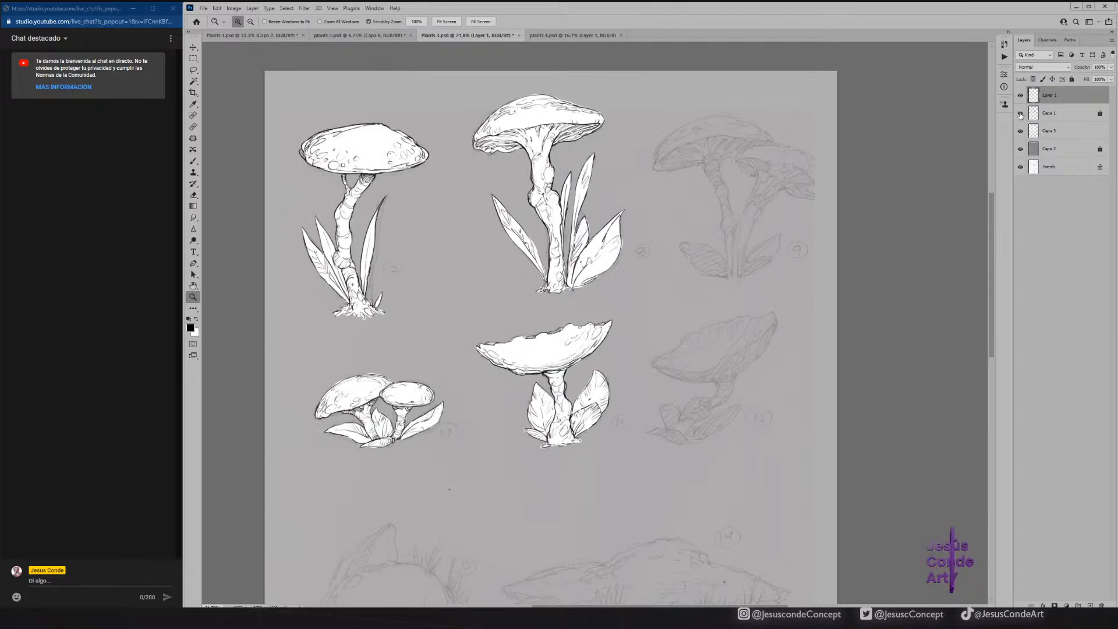
# Add a new empty layer above Layer 1 and keep Layer 1 as the active layer.
pyautogui.hotkey('ctrl', 'shift', 'alt', 'n')
pyautogui.click(1020, 113)
pyautogui.click(1042, 114)
pyautogui.moveTo(687, 246); pyautogui.dragTo(657, 202)
pyautogui.moveTo(600, 313); pyautogui.dragTo(651, 227)
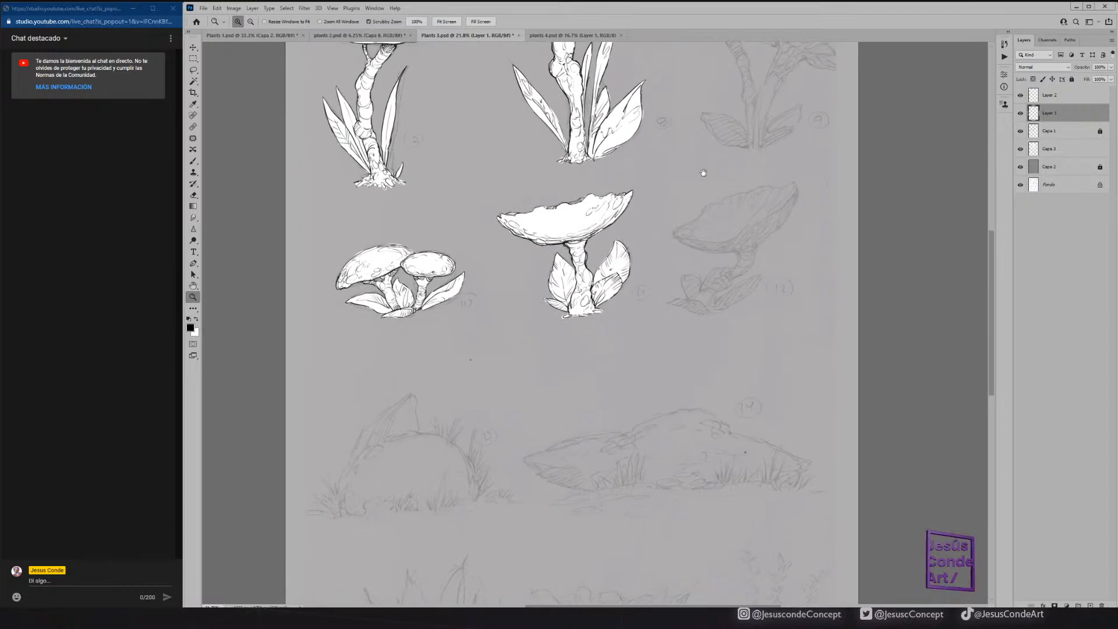
pyautogui.moveTo(706, 176); pyautogui.dragTo(666, 302)
# Test an enlarged brush with one stroke between the two upper mushrooms and undo it.
pyautogui.press('b')
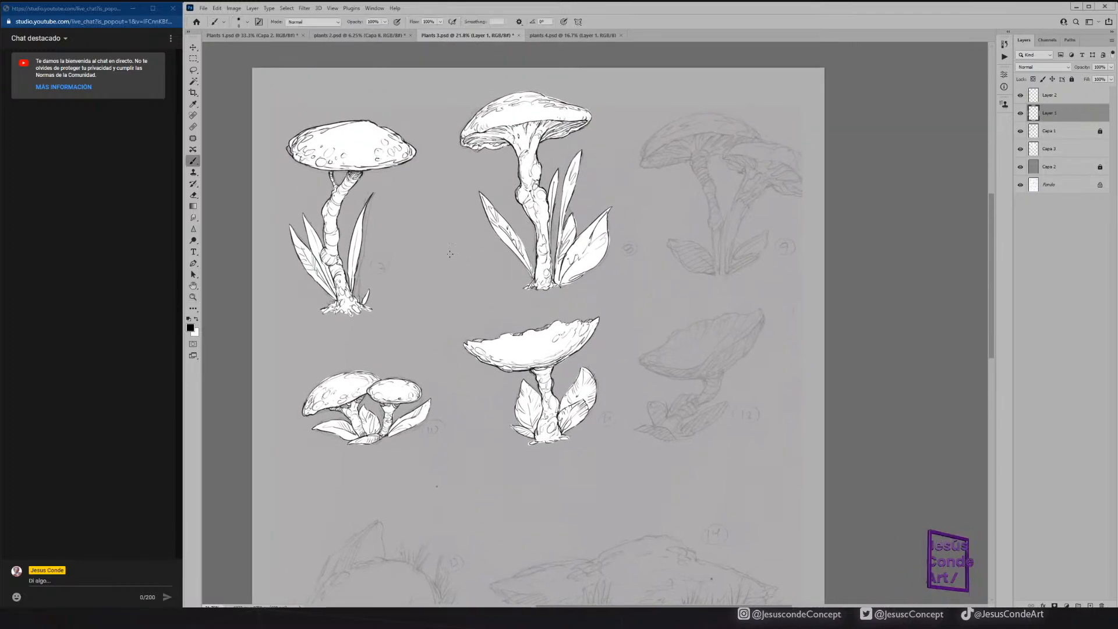
pyautogui.press(']')
pyautogui.moveTo(456, 267)
pyautogui.mouseDown()
pyautogui.moveTo(440, 287)
pyautogui.moveTo(465, 302)
pyautogui.mouseUp()
pyautogui.hotkey('ctrl', 'z')
# Try the Hard Elliptical 5 1939 brush with test strokes near the unfinished mushroom sketches and undo them.
pyautogui.click(248, 21)
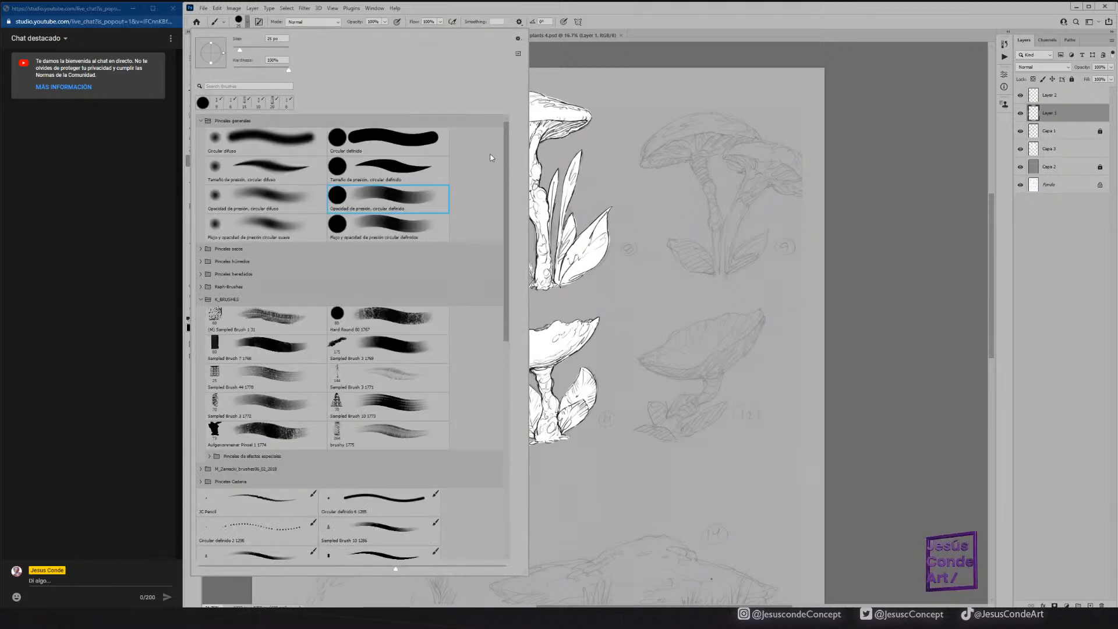
pyautogui.moveTo(505, 147); pyautogui.dragTo(505, 393)
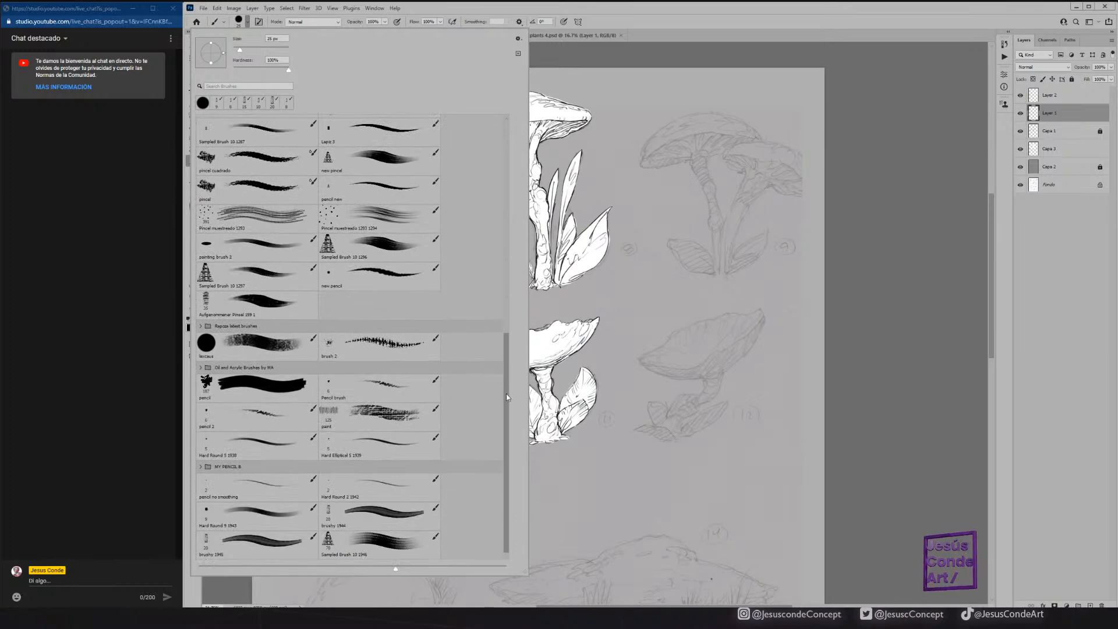
pyautogui.click(374, 441)
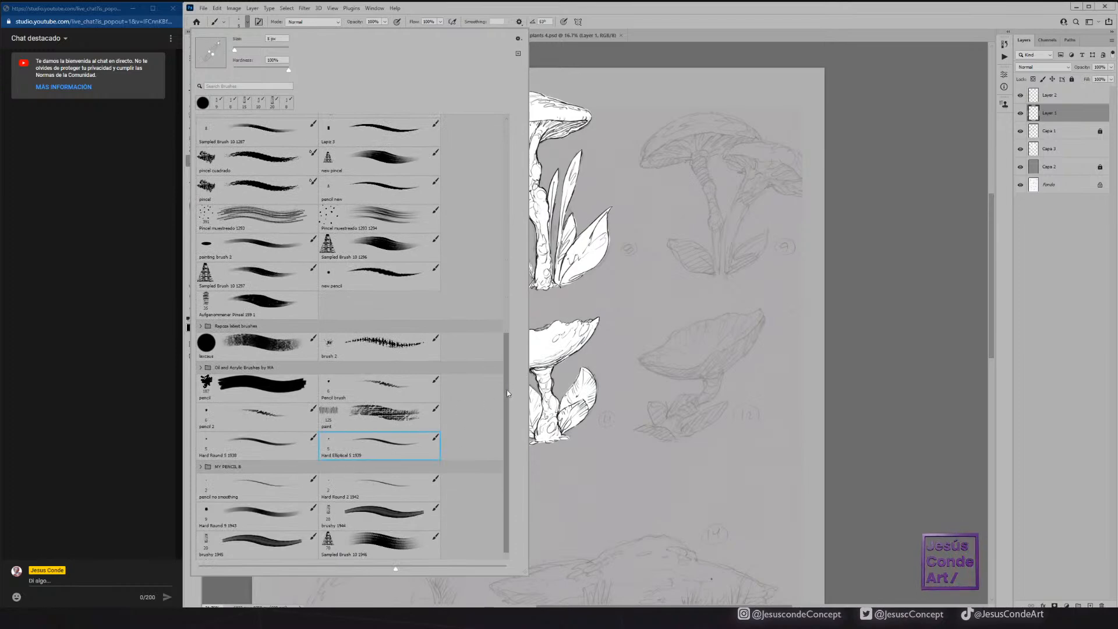
pyautogui.moveTo(694, 290)
pyautogui.mouseDown()
pyautogui.moveTo(659, 345)
pyautogui.moveTo(684, 327)
pyautogui.mouseUp()
pyautogui.hotkey('ctrl', 'z')
pyautogui.moveTo(656, 253)
pyautogui.mouseDown()
pyautogui.moveTo(616, 318)
pyautogui.moveTo(673, 377)
pyautogui.mouseUp()
pyautogui.hotkey('ctrl', 'z')
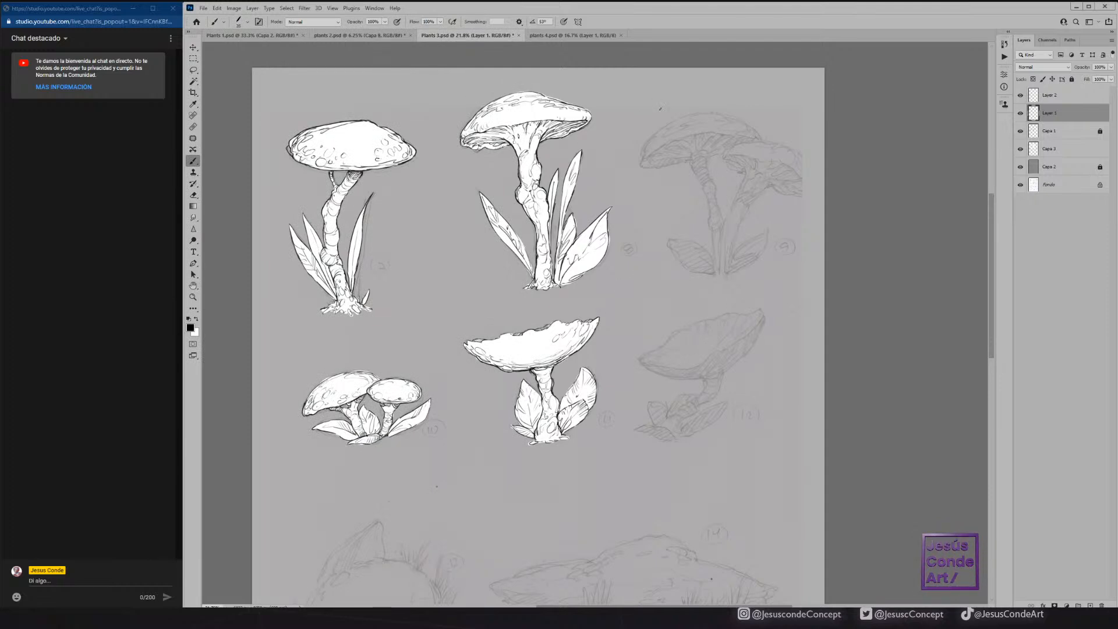
# Choose the "Tamaño de presión, circular definido" brush, test it with a stroke on the mushroom sketch and undo the stroke.
pyautogui.click(248, 22)
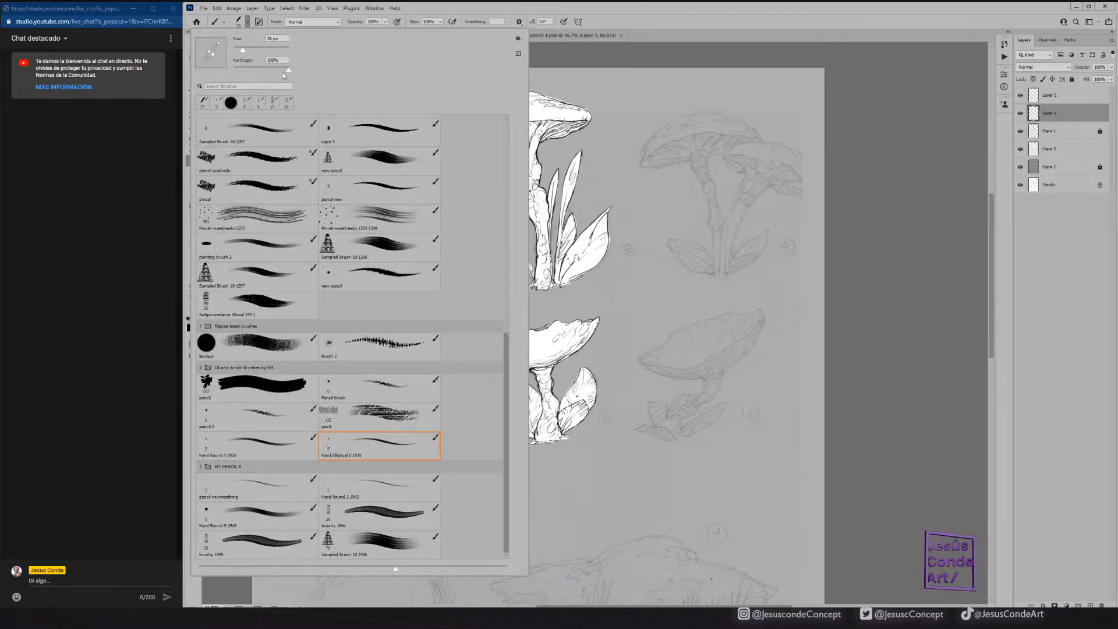
pyautogui.moveTo(508, 342); pyautogui.dragTo(508, 124)
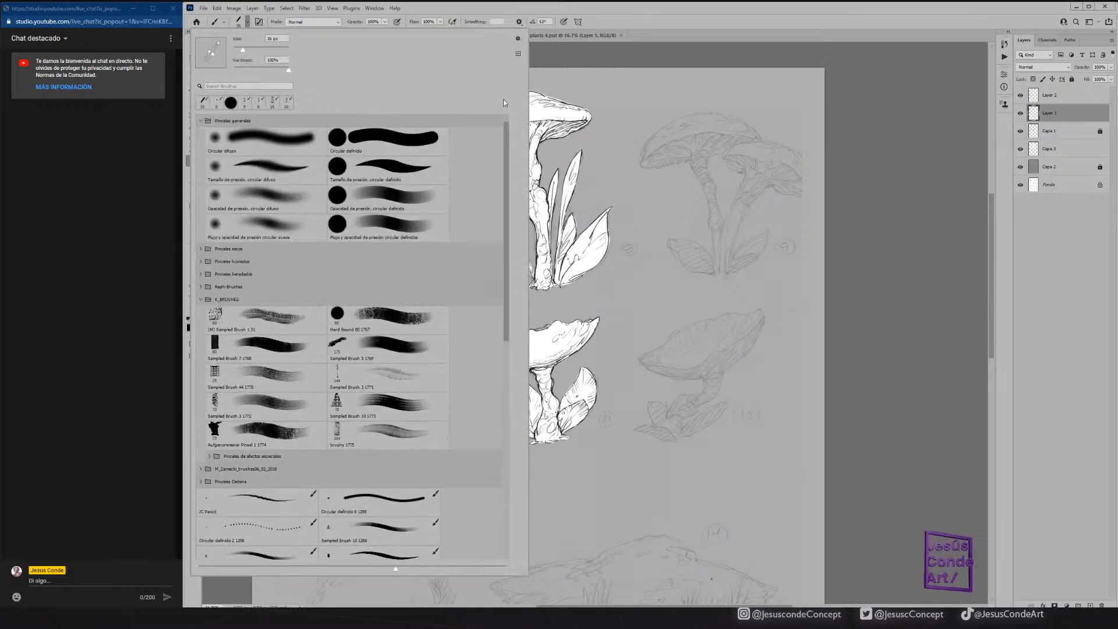
pyautogui.click(391, 162)
pyautogui.moveTo(718, 134); pyautogui.dragTo(733, 240)
pyautogui.hotkey('ctrl', 'z')
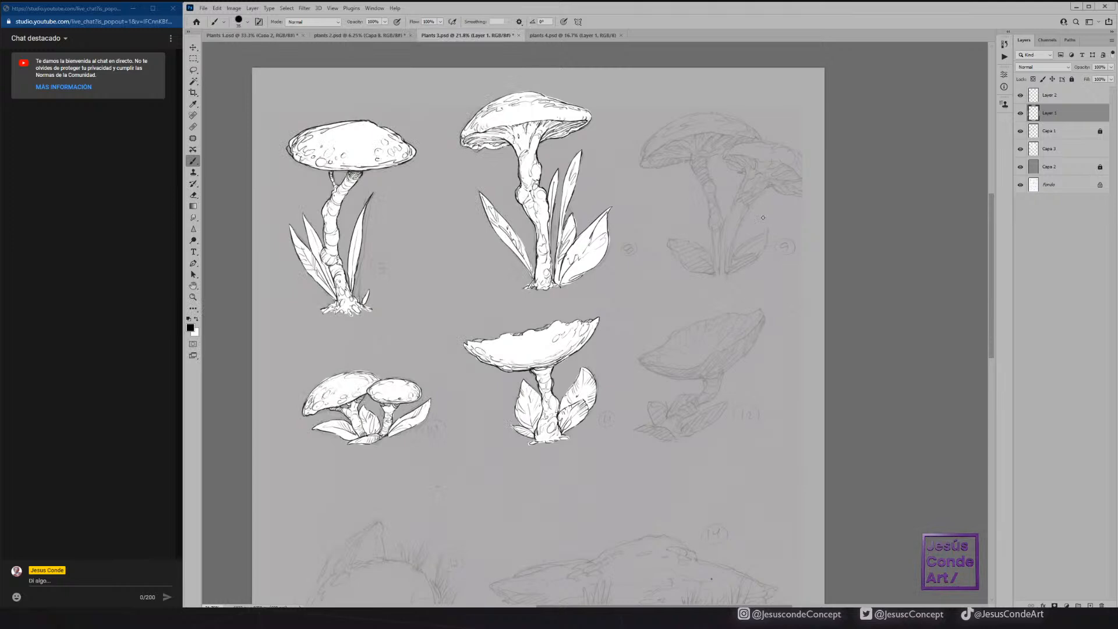
# Check Layer 1 by hiding and reshowing it, and review the inked trees and rocks in plants 2.psd.
pyautogui.click(1020, 113)
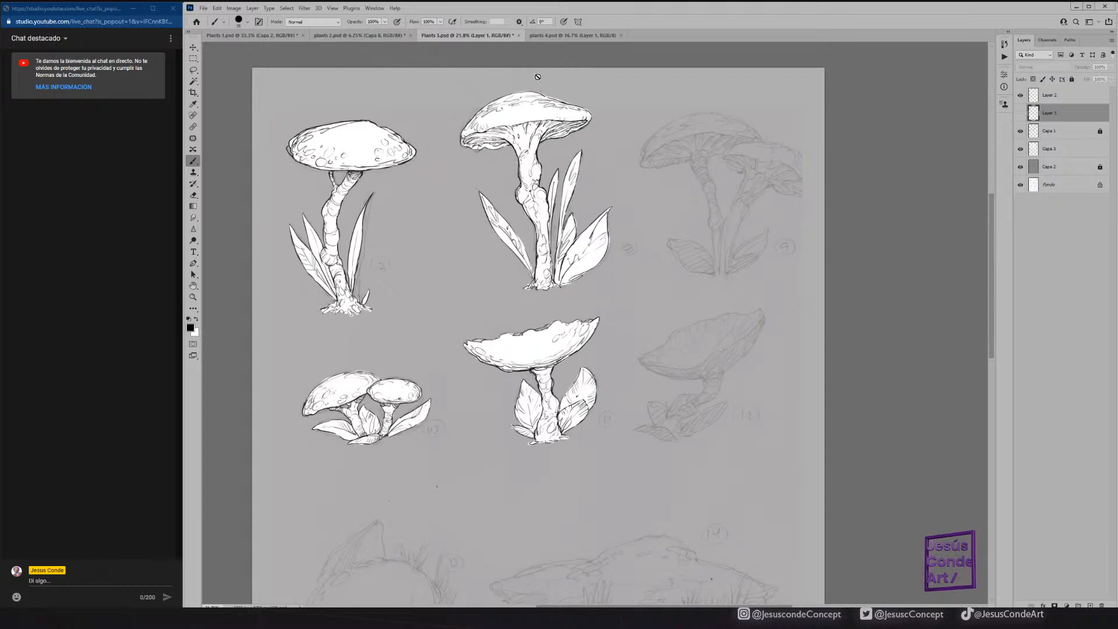
pyautogui.click(1020, 113)
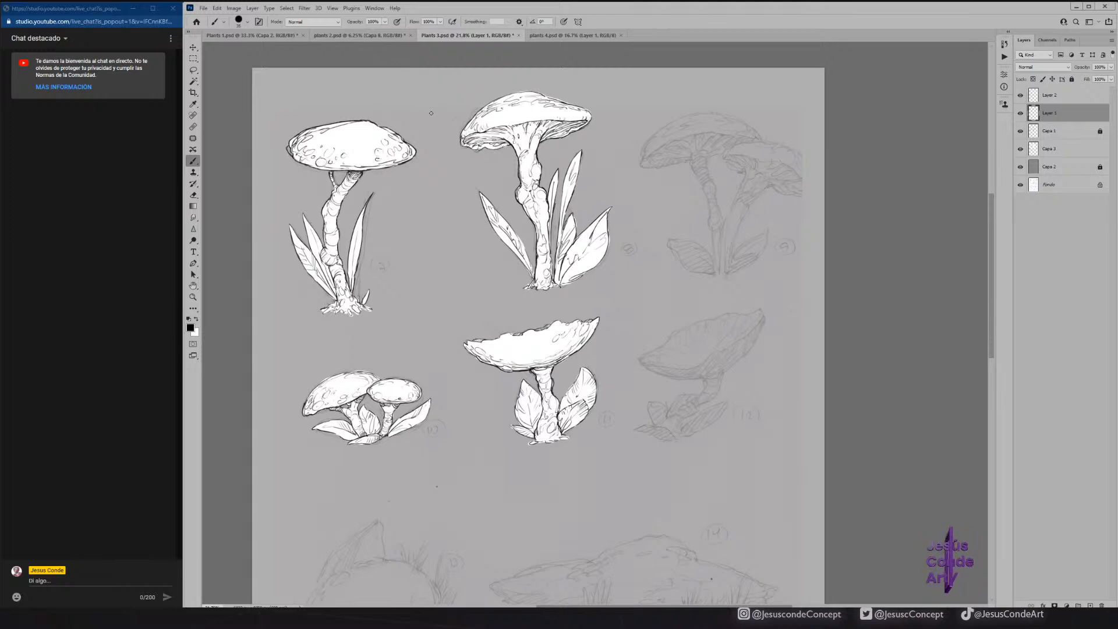
pyautogui.click(398, 35)
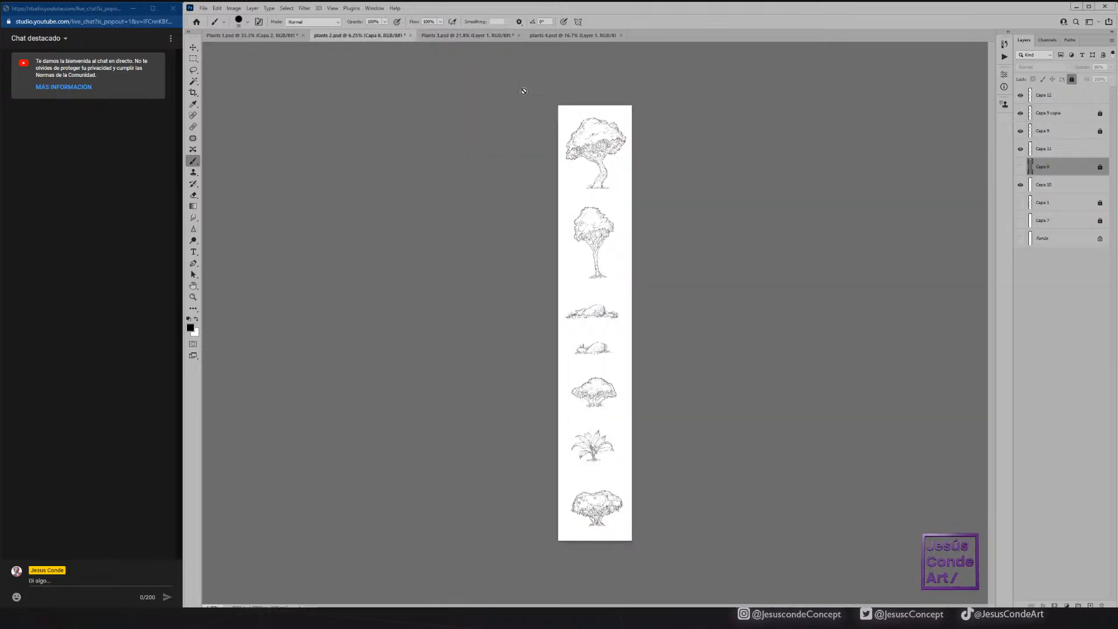
pyautogui.click(193, 297)
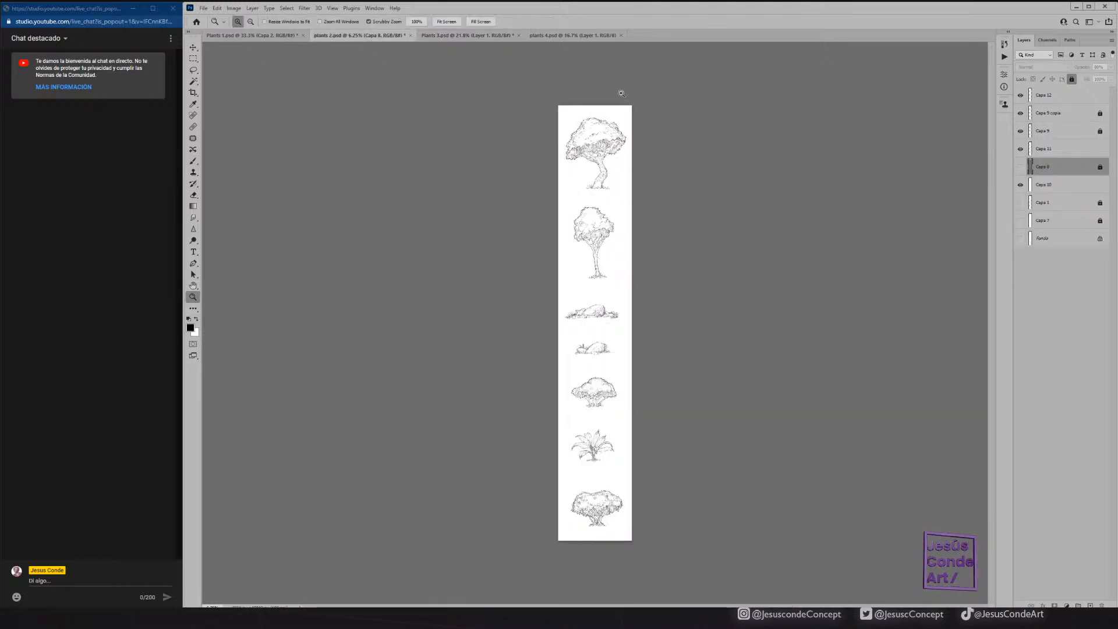
pyautogui.moveTo(650, 126); pyautogui.dragTo(664, 114)
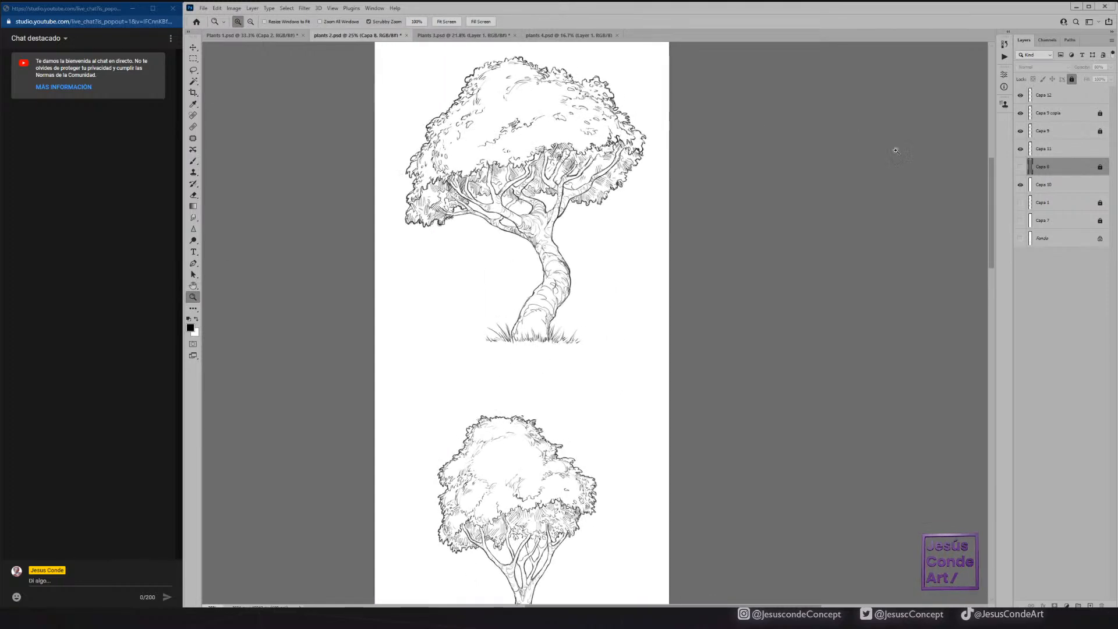
pyautogui.moveTo(532, 380); pyautogui.dragTo(522, 169)
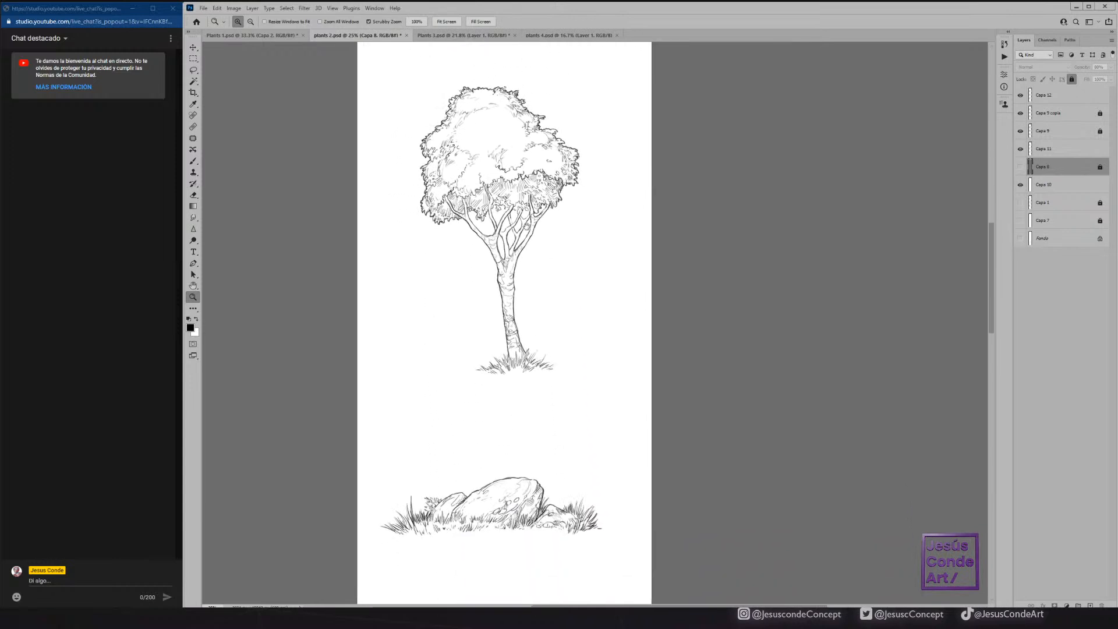
pyautogui.moveTo(542, 325); pyautogui.dragTo(564, 191)
pyautogui.moveTo(573, 329); pyautogui.dragTo(576, 166)
pyautogui.moveTo(569, 349); pyautogui.dragTo(527, 387)
pyautogui.moveTo(574, 88); pyautogui.dragTo(595, 505)
pyautogui.moveTo(578, 317); pyautogui.dragTo(559, 553)
# Review the numbered plant sketches in plants 4.psd, compare them with the plants 2.psd drawings, and return to Plants 3.psd.
pyautogui.click(490, 38)
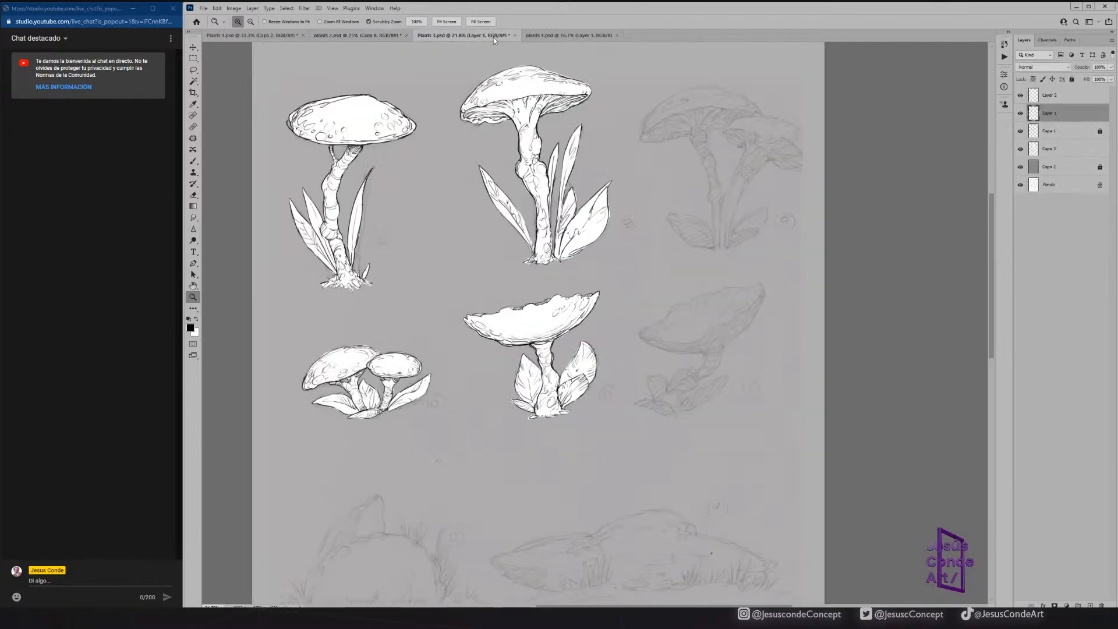
pyautogui.click(566, 36)
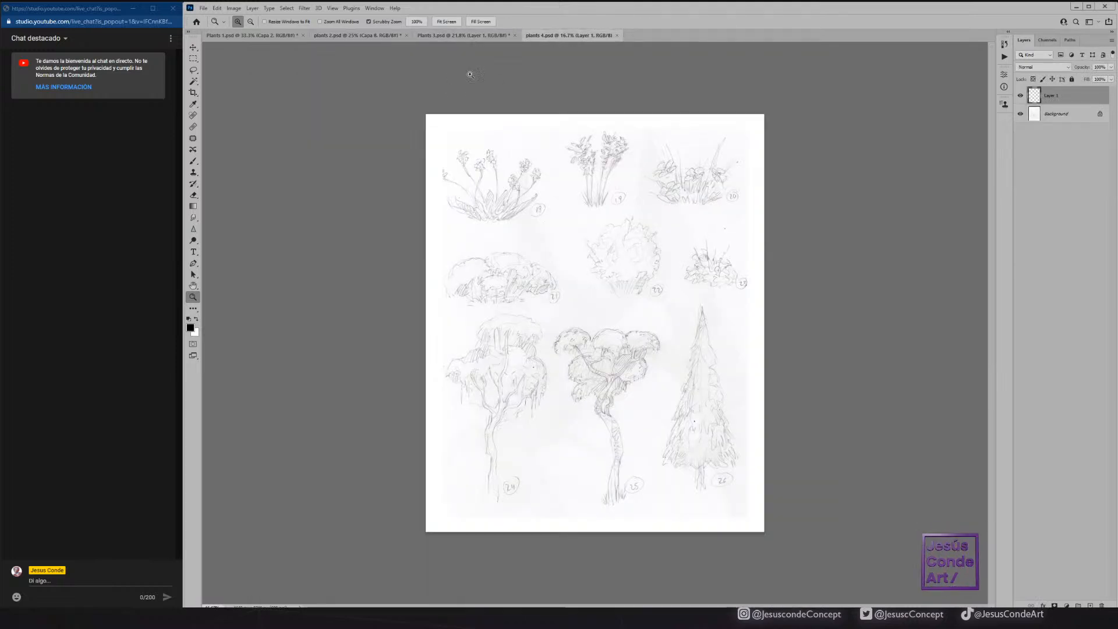
pyautogui.moveTo(579, 205); pyautogui.dragTo(590, 191)
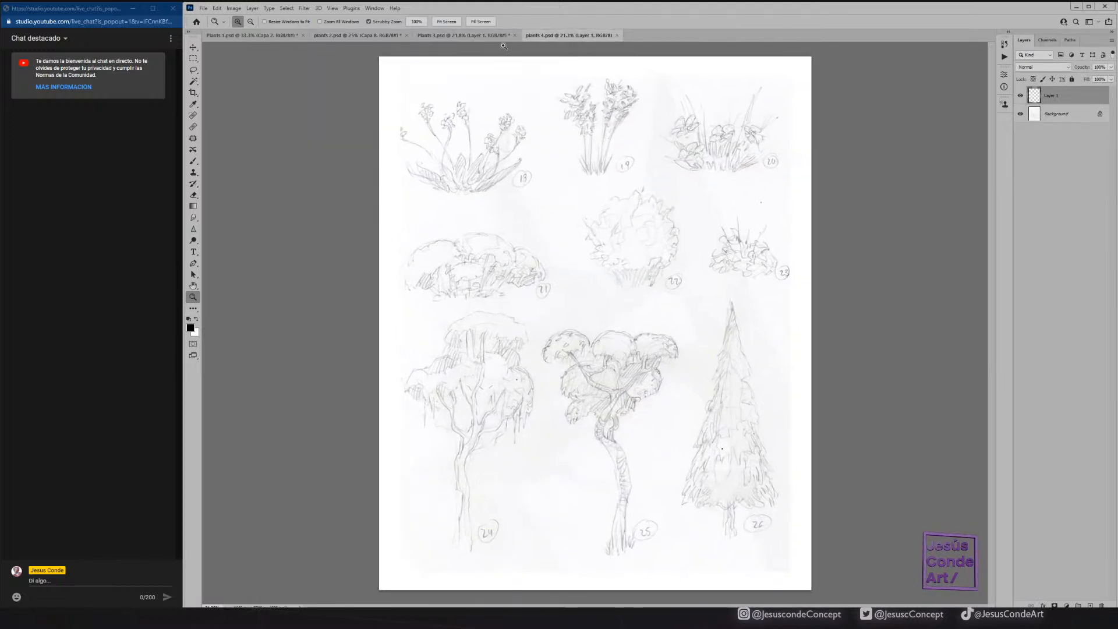
pyautogui.click(498, 36)
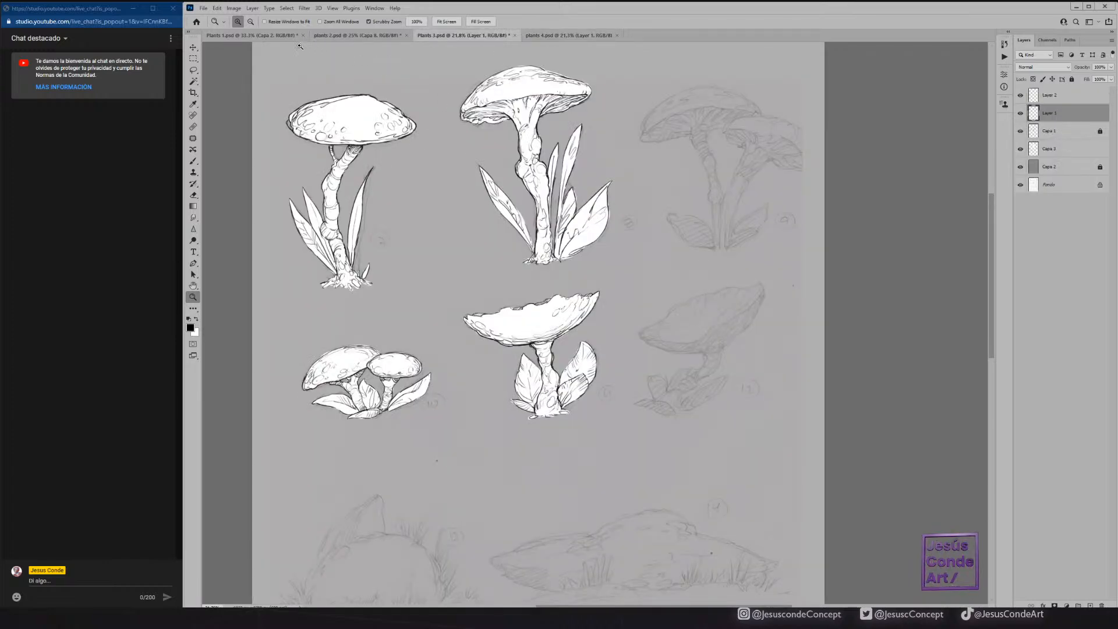
pyautogui.click(335, 36)
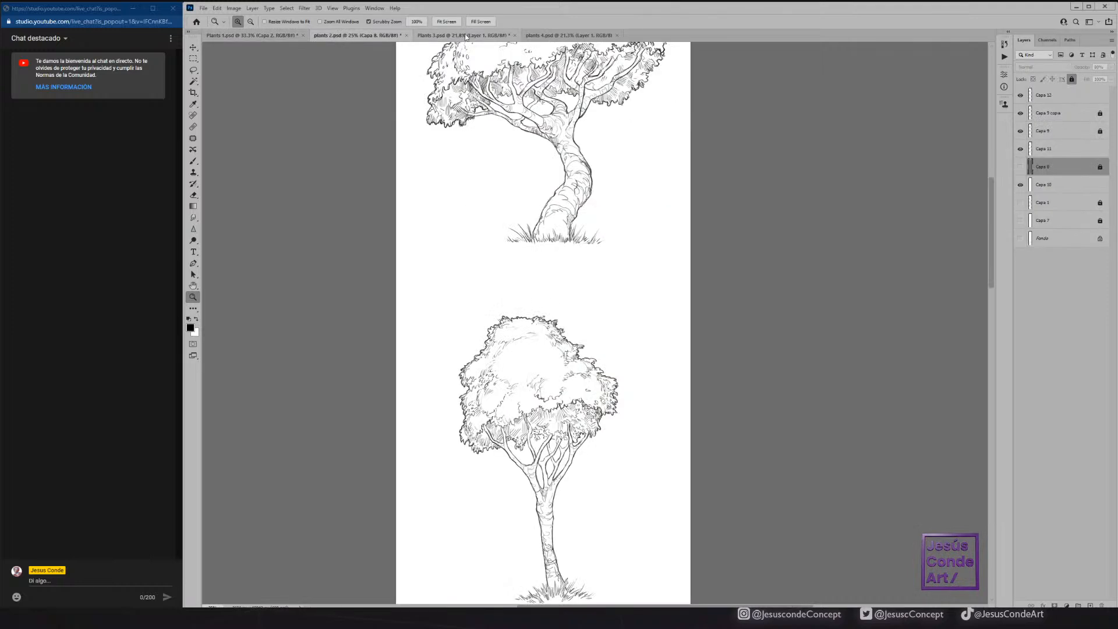
pyautogui.click(466, 35)
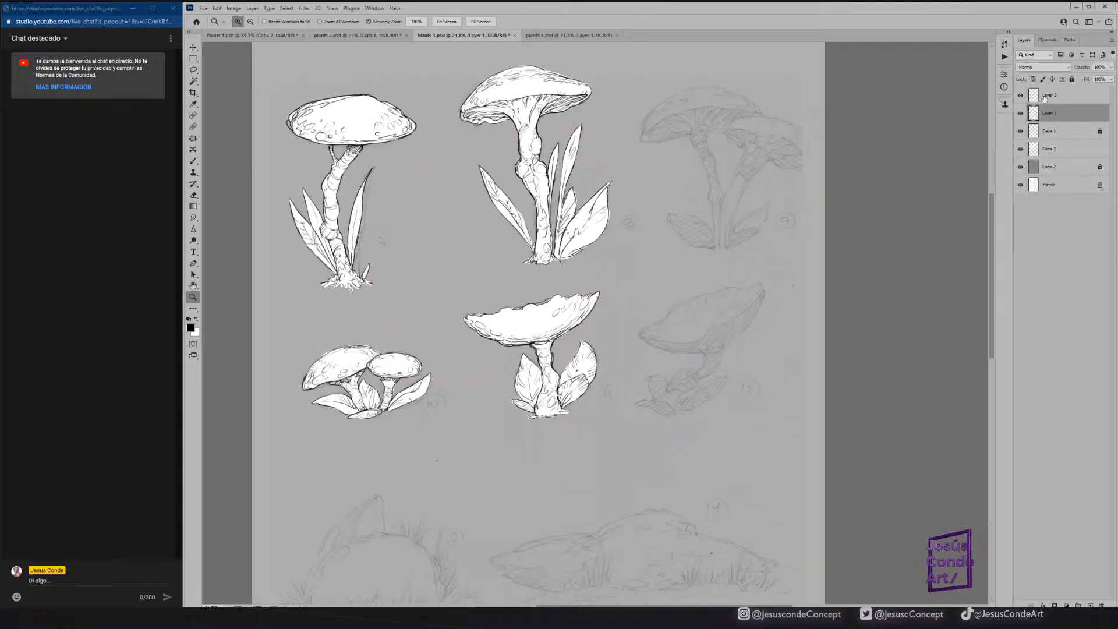
# Make the empty Layer 2 active for inking, checking its content by hiding and reshowing it.
pyautogui.click(1045, 99)
pyautogui.click(1020, 97)
pyautogui.click(1020, 96)
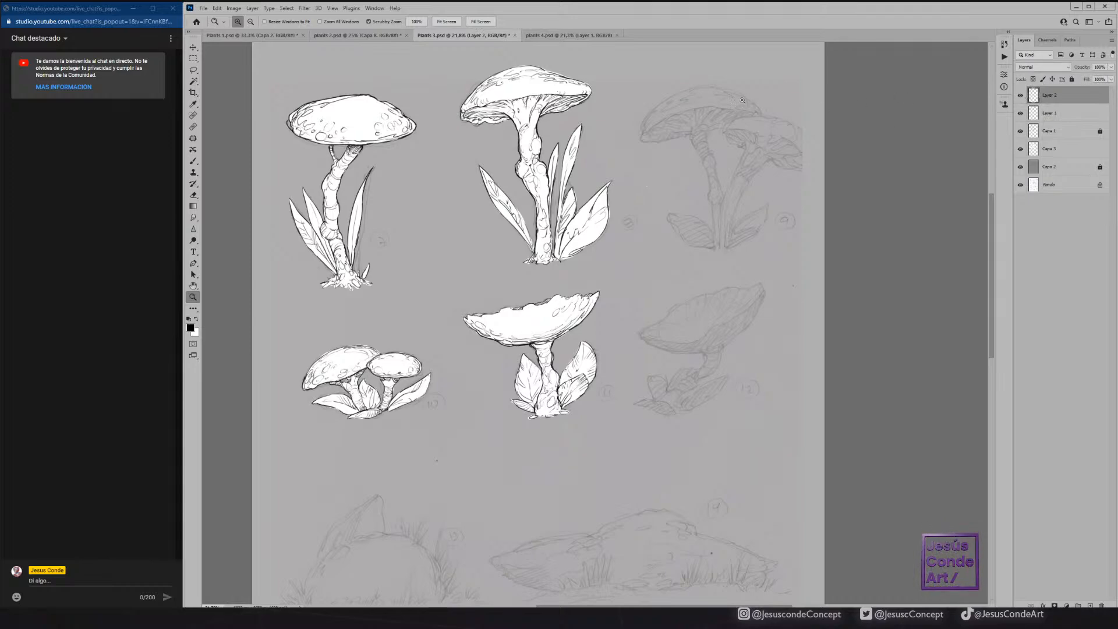
pyautogui.moveTo(726, 114); pyautogui.dragTo(751, 100)
pyautogui.keyDown('alt'); pyautogui.click(750, 100); pyautogui.keyUp('alt')
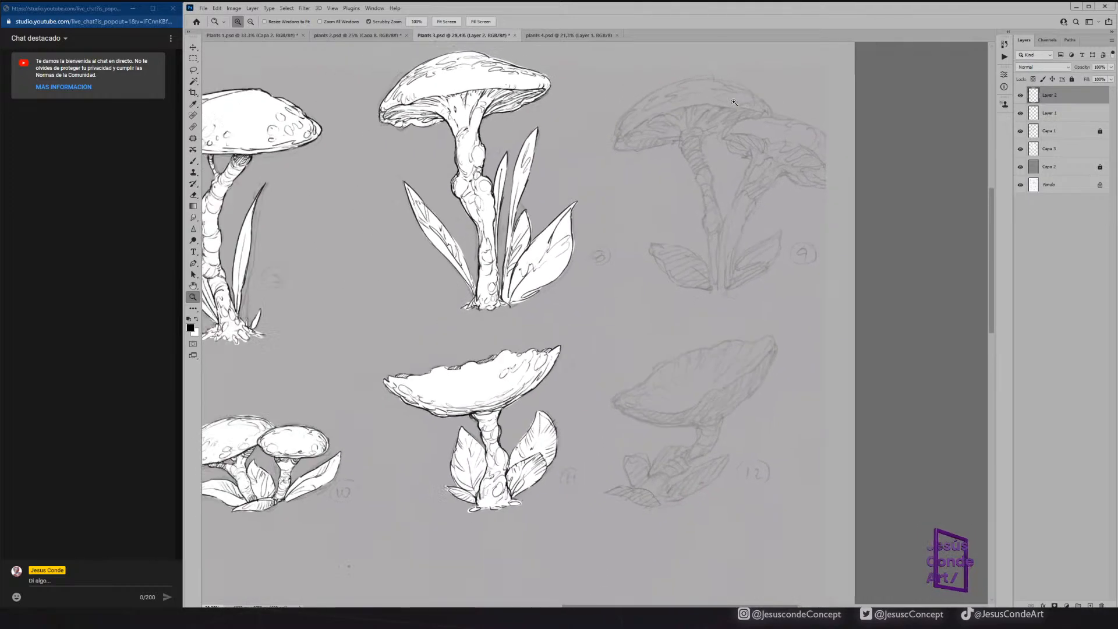
# Open a second window for Plants 3.psd.
pyautogui.click(374, 8)
pyautogui.moveTo(380, 20)
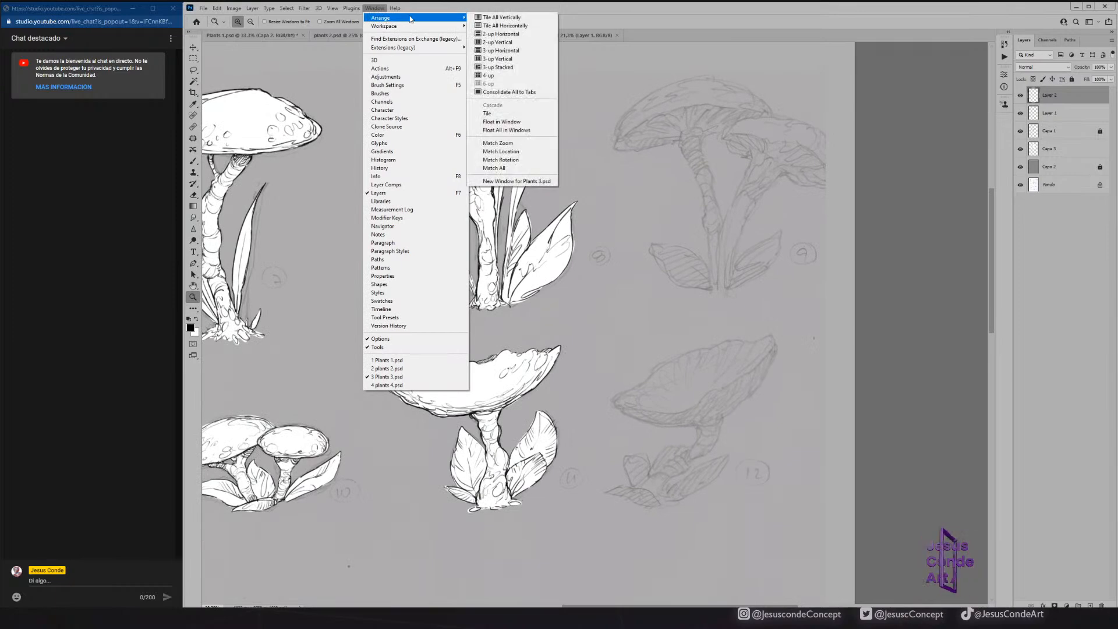
pyautogui.click(509, 181)
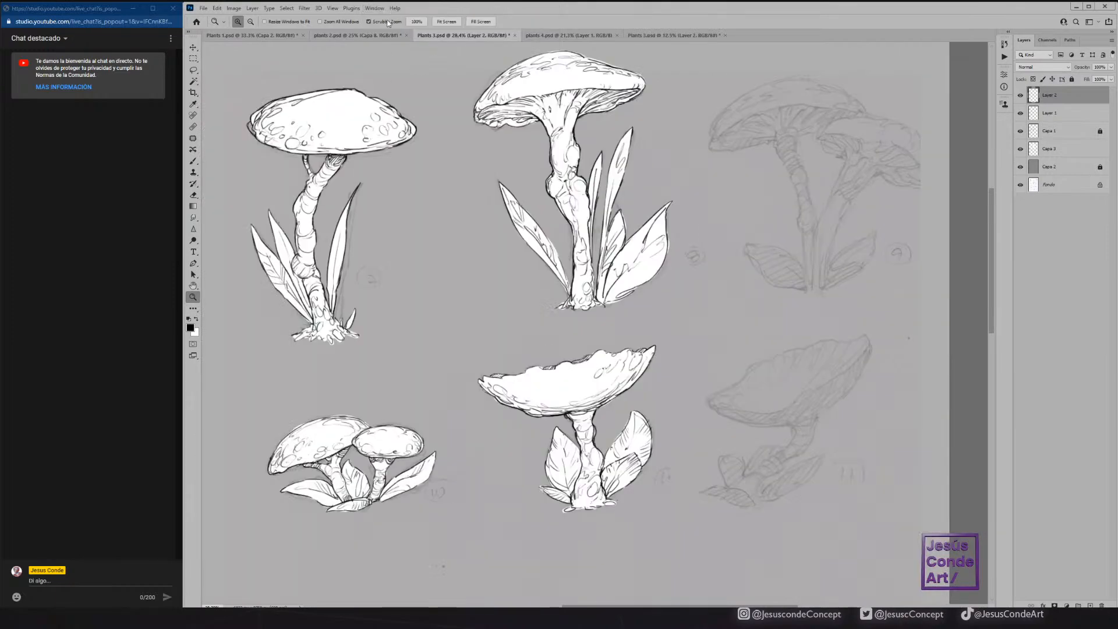
# Arrange the two Plants 3.psd windows with the 2-up Vertical layout and widen the main working view.
pyautogui.click(375, 8)
pyautogui.moveTo(407, 18)
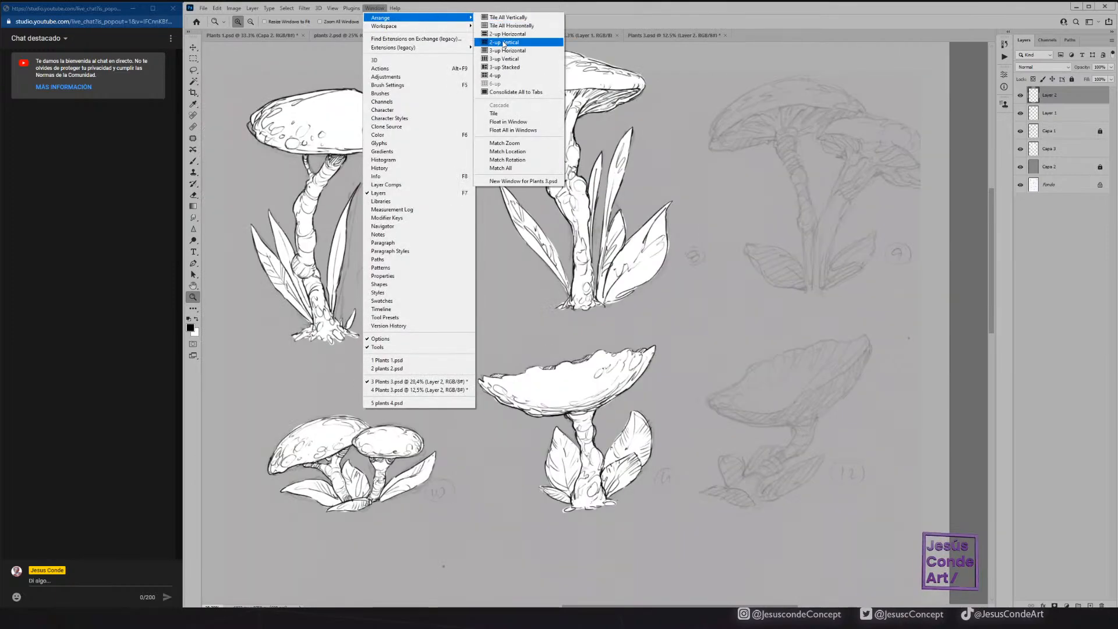
pyautogui.click(503, 43)
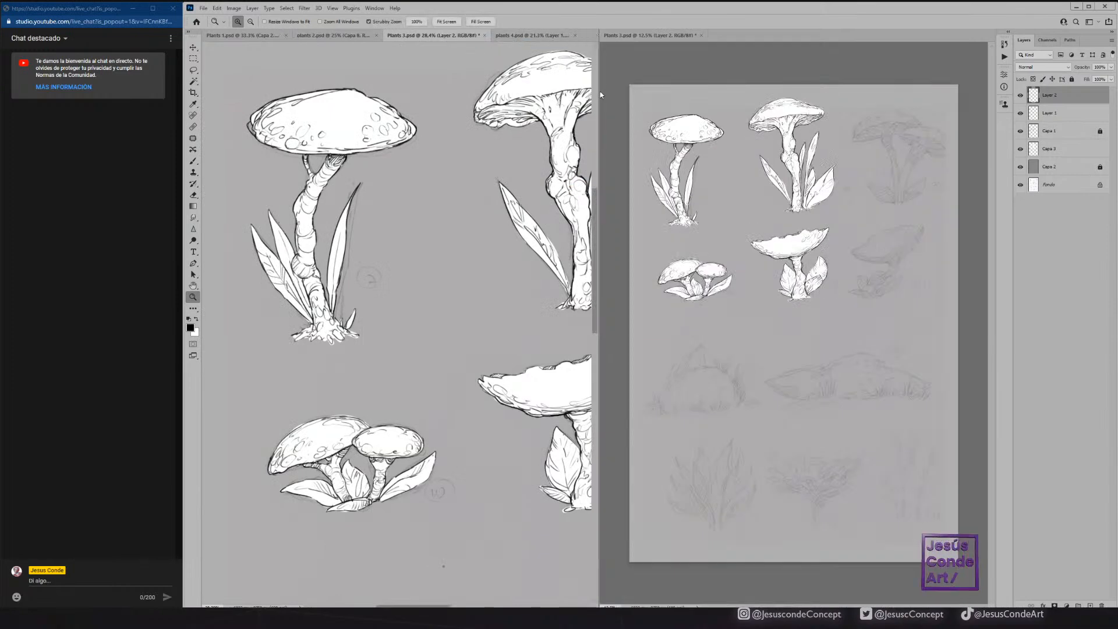
pyautogui.moveTo(598, 92); pyautogui.dragTo(748, 92)
pyautogui.click(902, 153)
pyautogui.moveTo(899, 143); pyautogui.dragTo(826, 139)
# Reduce the brush size and ink the outer left edge of the large cap on mushroom sketch 9.
pyautogui.click(499, 234)
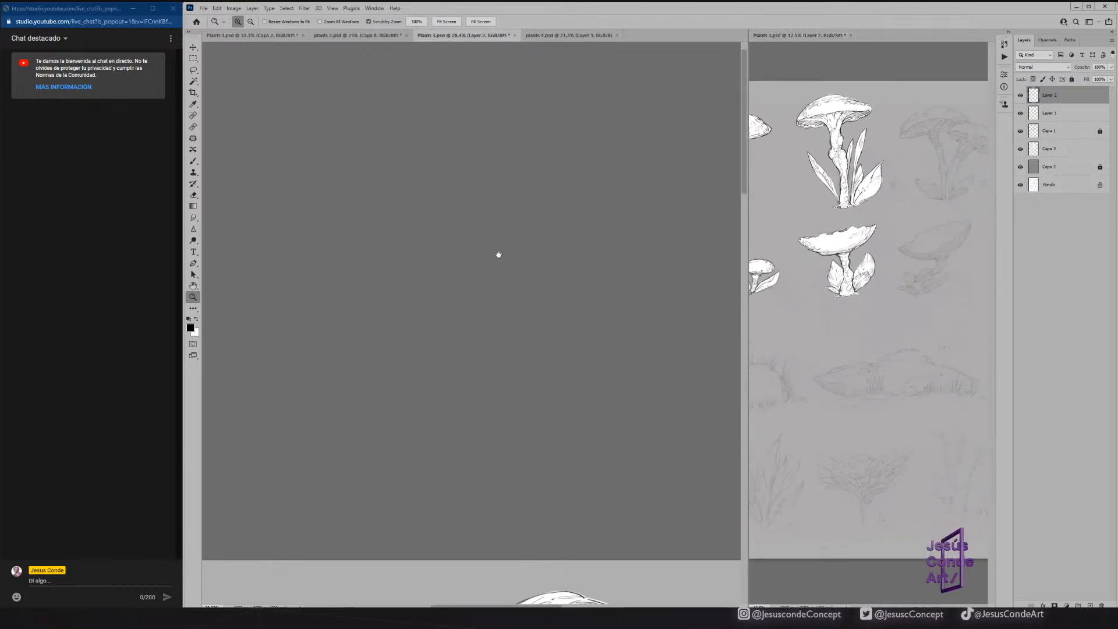
pyautogui.moveTo(498, 234); pyautogui.dragTo(494, 177)
pyautogui.moveTo(525, 297); pyautogui.dragTo(340, 218)
pyautogui.moveTo(572, 182); pyautogui.dragTo(480, 219)
pyautogui.moveTo(500, 181); pyautogui.dragTo(569, 153)
pyautogui.moveTo(482, 147); pyautogui.dragTo(425, 174)
pyautogui.press('[')
pyautogui.press('[')
pyautogui.press('[')
pyautogui.press('[')
pyautogui.moveTo(330, 245)
pyautogui.mouseDown()
pyautogui.moveTo(351, 199)
pyautogui.moveTo(341, 216)
pyautogui.moveTo(390, 172)
pyautogui.moveTo(353, 191)
pyautogui.mouseUp()
# Ink the left tip and lower edge of sketch 9's large cap up to the stem, tidying it with the Eraser.
pyautogui.press('z')
pyautogui.press('b')
pyautogui.moveTo(295, 254)
pyautogui.mouseDown()
pyautogui.moveTo(292, 279)
pyautogui.moveTo(360, 280)
pyautogui.mouseUp()
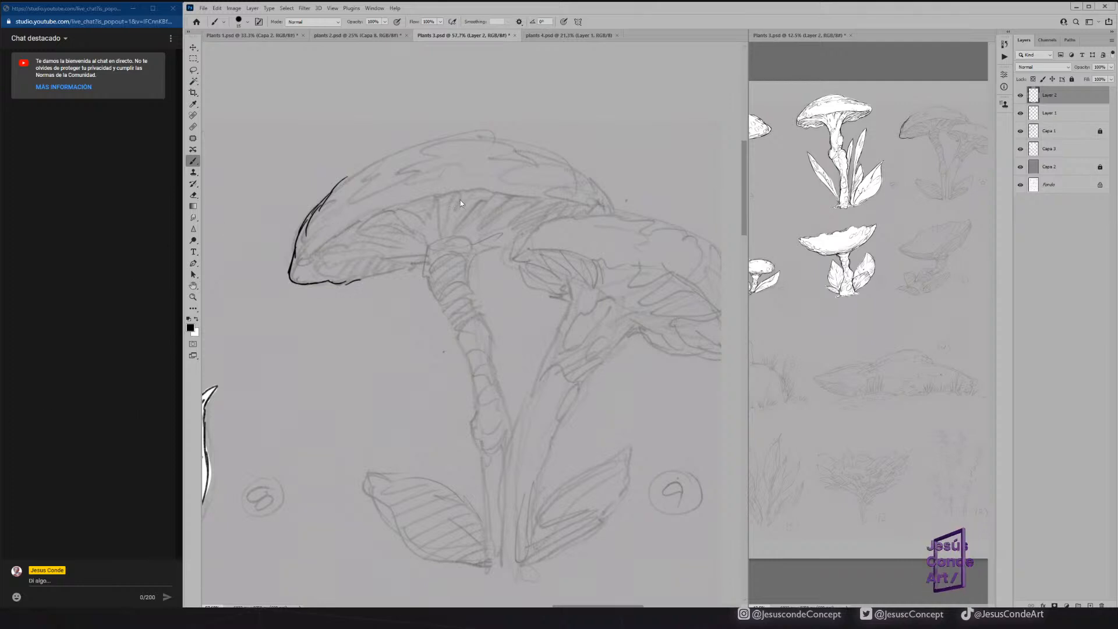
pyautogui.moveTo(340, 282); pyautogui.dragTo(412, 267)
pyautogui.press('e')
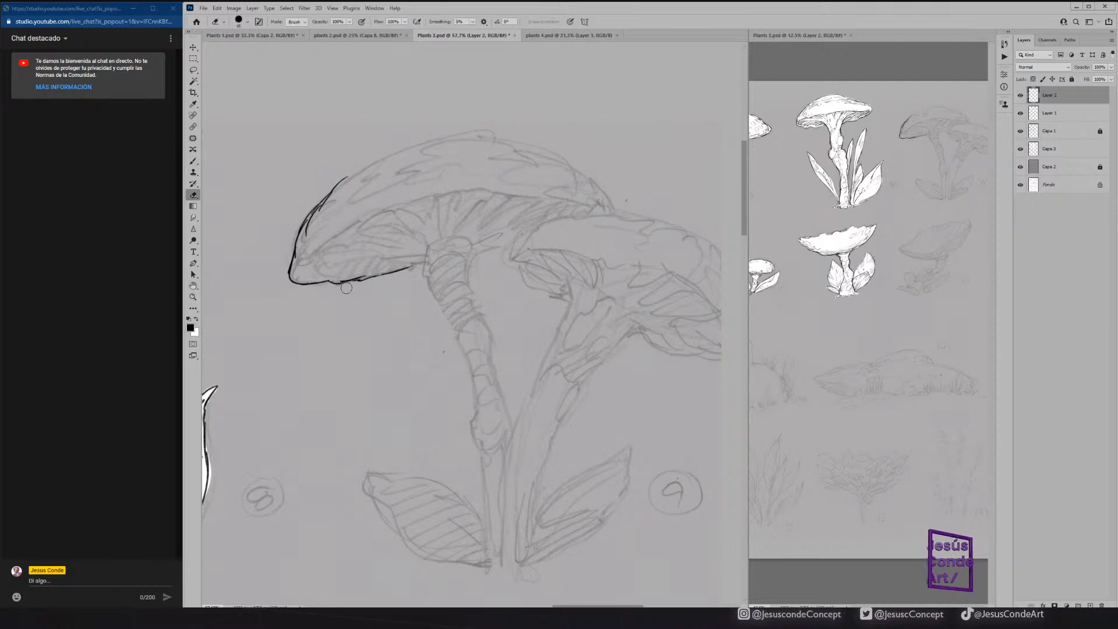
pyautogui.press('b')
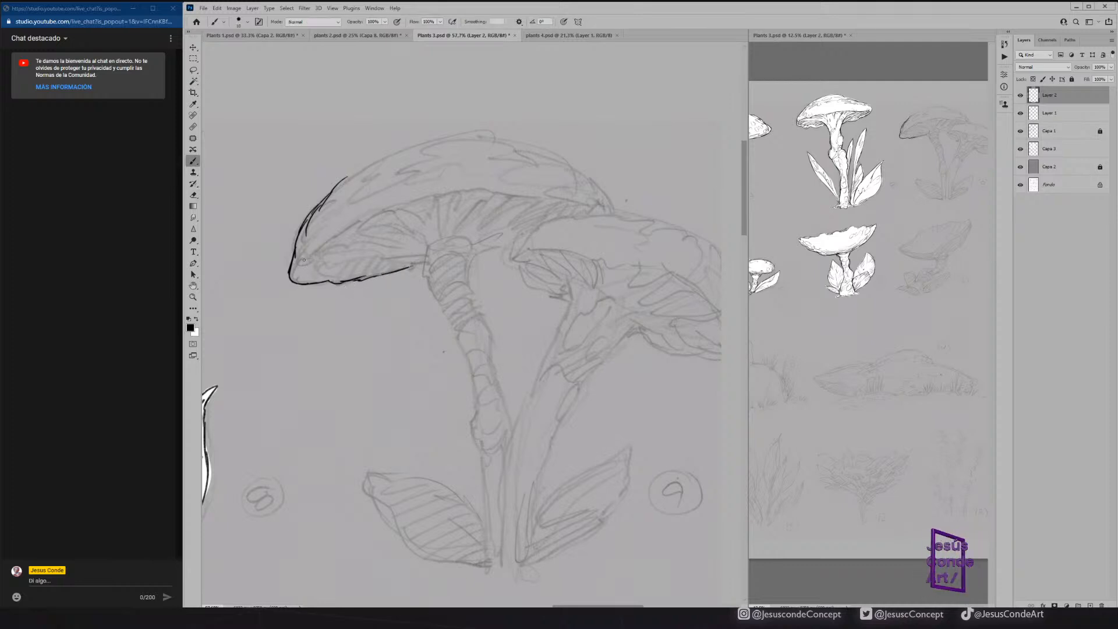
# Ink the curved rim above the gills and the upper contour of sketch 9's large cap.
pyautogui.moveTo(296, 268)
pyautogui.mouseDown()
pyautogui.moveTo(403, 200)
pyautogui.moveTo(503, 189)
pyautogui.moveTo(554, 198)
pyautogui.mouseUp()
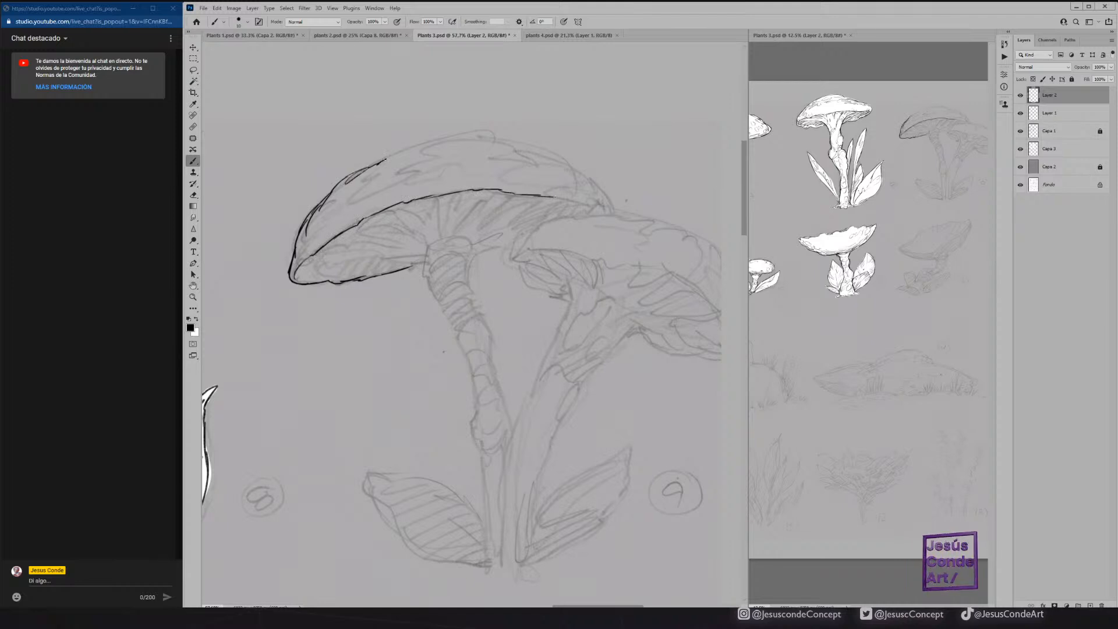
pyautogui.moveTo(413, 149); pyautogui.dragTo(494, 136)
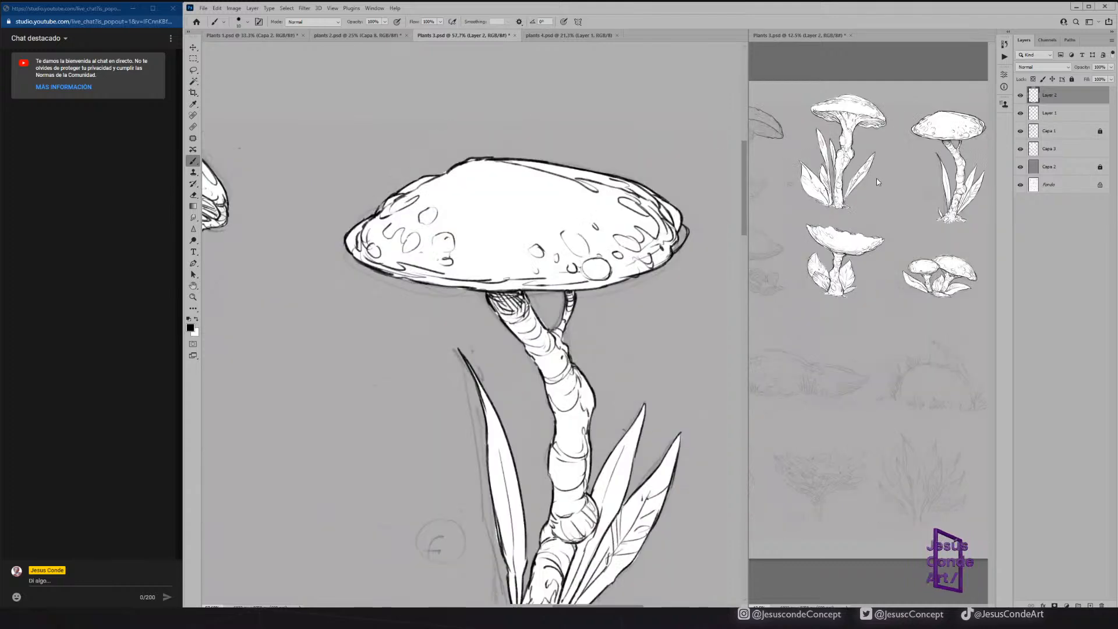
pyautogui.click(885, 179)
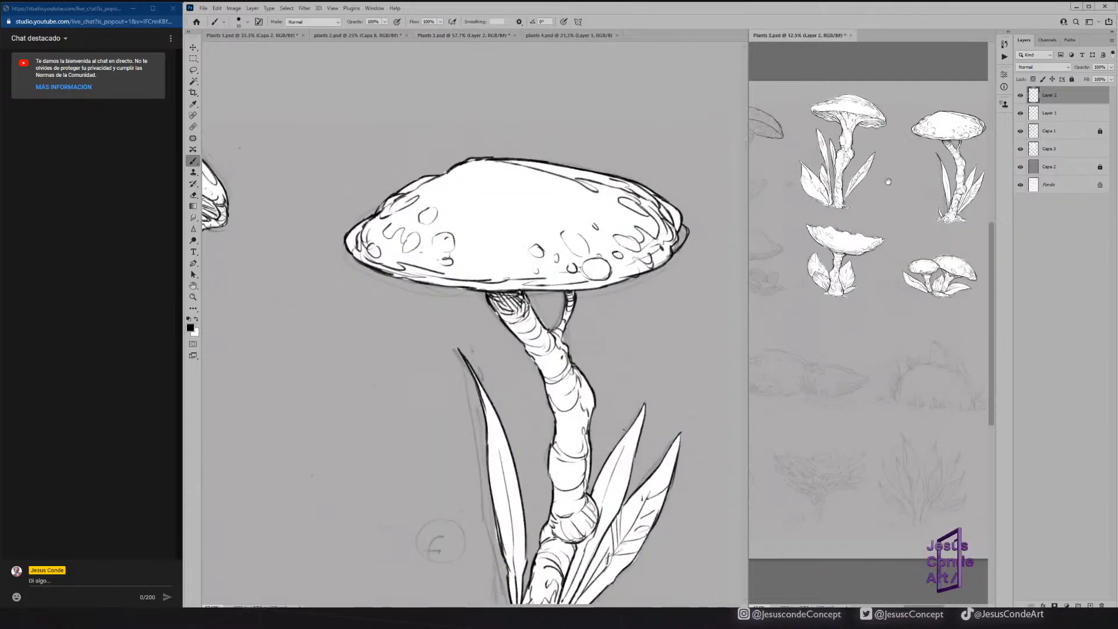
# Widen the overview window of Plants 3.psd and review the finished mushrooms' inking before returning to sketch 9.
pyautogui.moveTo(749, 226); pyautogui.dragTo(711, 226)
pyautogui.moveTo(840, 205); pyautogui.dragTo(838, 203)
pyautogui.moveTo(326, 254); pyautogui.dragTo(629, 233)
pyautogui.moveTo(317, 212); pyautogui.dragTo(509, 228)
pyautogui.moveTo(366, 199); pyautogui.dragTo(636, 209)
pyautogui.moveTo(470, 200); pyautogui.dragTo(336, 177)
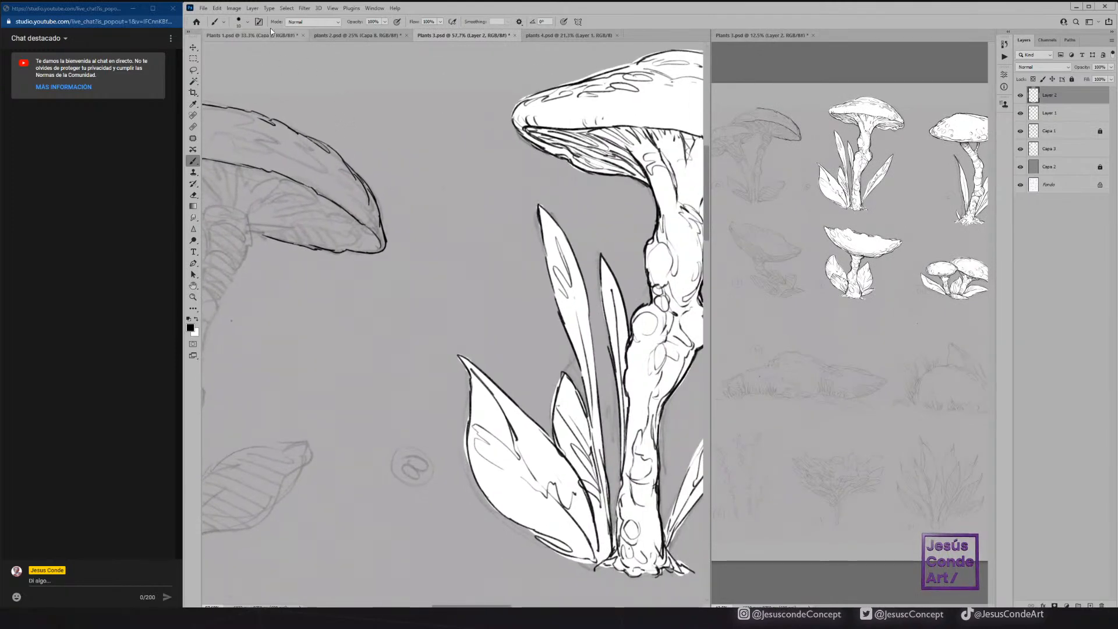
# Switch to the brush Sampled Brush 7 1768, test it with a rough stroke, and undo the test.
pyautogui.click(248, 22)
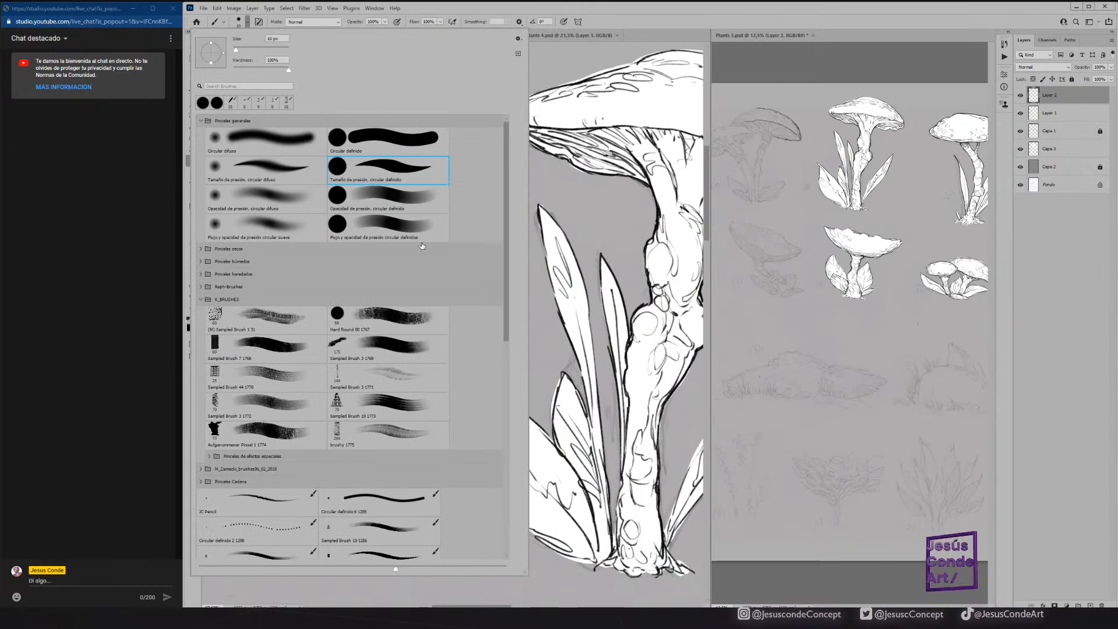
pyautogui.click(298, 349)
pyautogui.moveTo(632, 186)
pyautogui.mouseDown()
pyautogui.moveTo(376, 451)
pyautogui.moveTo(403, 447)
pyautogui.mouseUp()
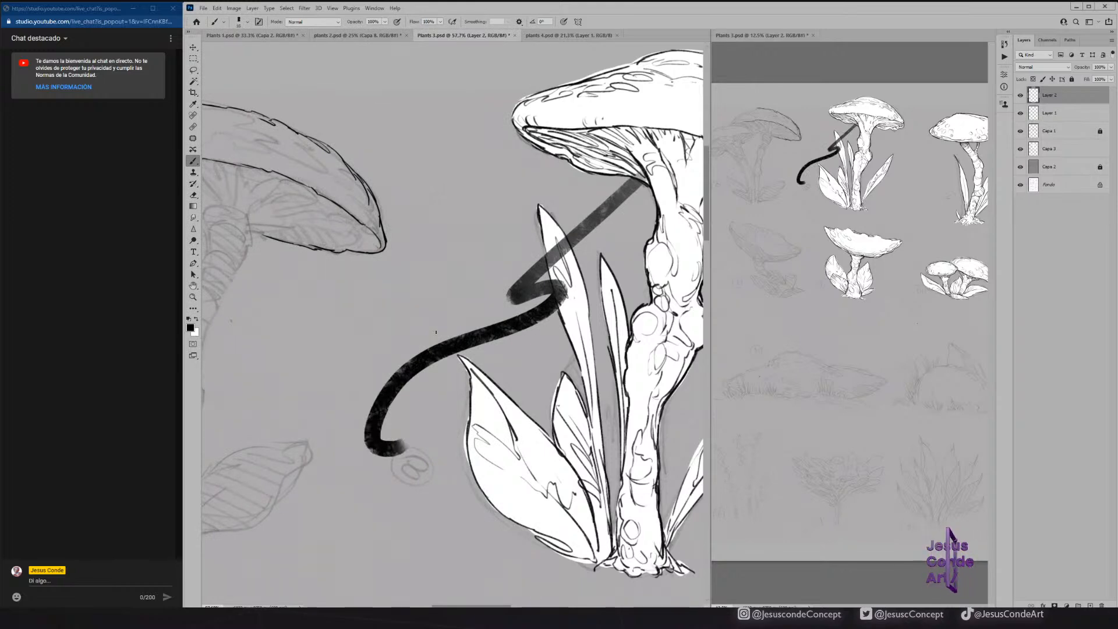
pyautogui.moveTo(446, 267)
pyautogui.mouseDown()
pyautogui.moveTo(336, 401)
pyautogui.moveTo(345, 444)
pyautogui.mouseUp()
pyautogui.hotkey('ctrl', 'z')
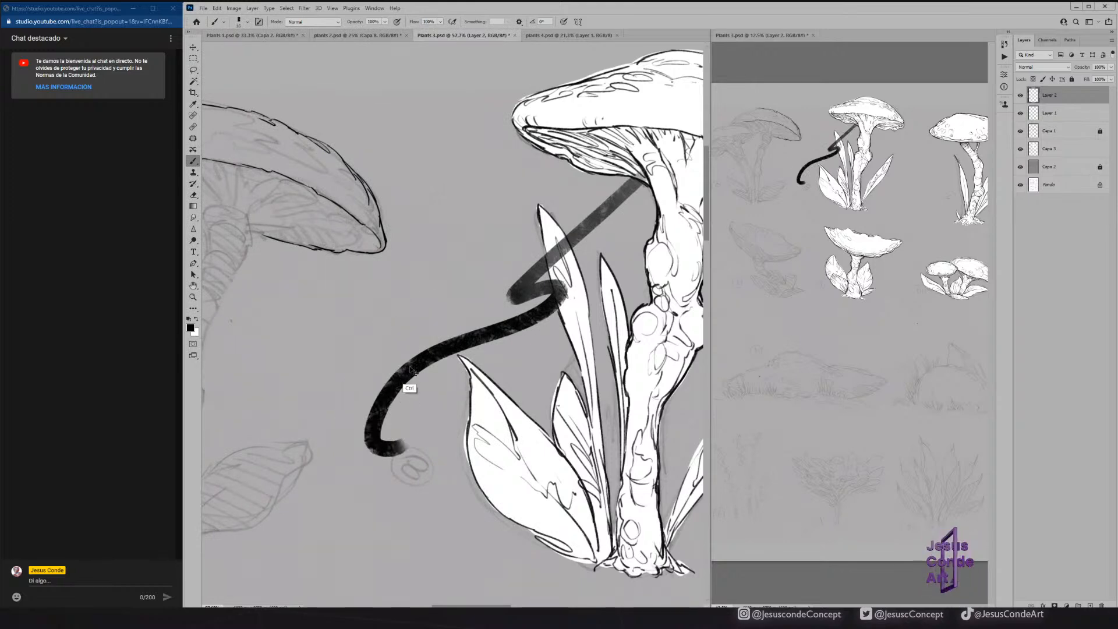
pyautogui.hotkey('ctrl', 'z')
# Ink the outer right edge of sketch 9's right stem from under the large cap down to the base.
pyautogui.moveTo(346, 249); pyautogui.dragTo(501, 241)
pyautogui.press('z')
pyautogui.moveTo(396, 225)
pyautogui.mouseDown()
pyautogui.moveTo(427, 225)
pyautogui.moveTo(406, 223)
pyautogui.moveTo(372, 300)
pyautogui.moveTo(395, 261)
pyautogui.mouseUp()
pyautogui.press('b')
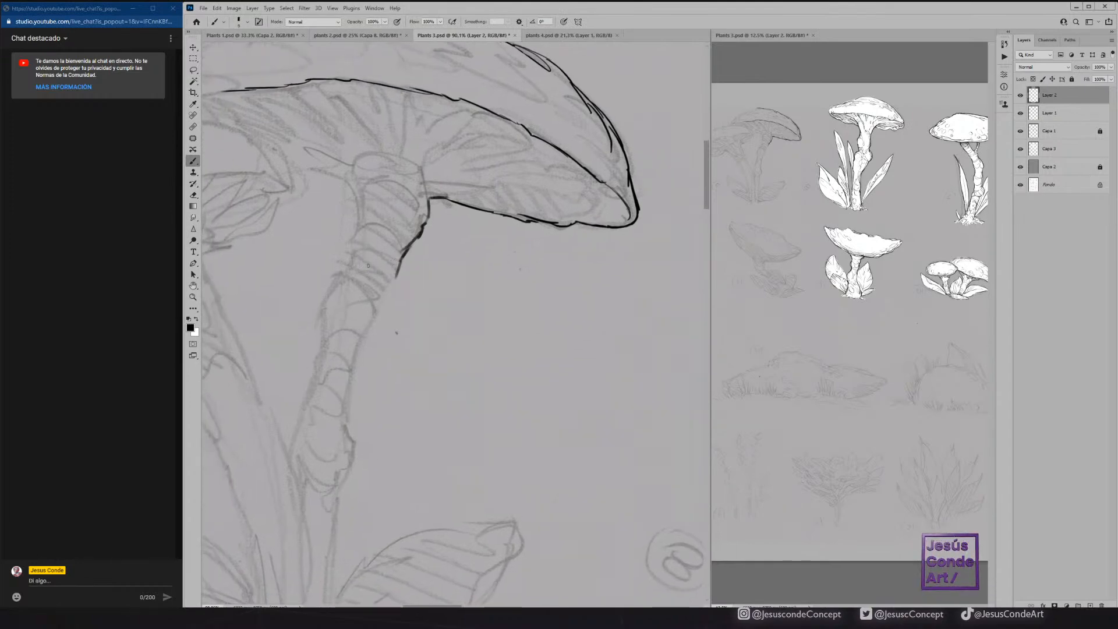
pyautogui.moveTo(379, 299)
pyautogui.mouseDown()
pyautogui.moveTo(351, 375)
pyautogui.moveTo(348, 432)
pyautogui.moveTo(386, 361)
pyautogui.moveTo(372, 422)
pyautogui.moveTo(372, 396)
pyautogui.mouseUp()
pyautogui.moveTo(368, 434); pyautogui.dragTo(362, 482)
pyautogui.moveTo(368, 440); pyautogui.dragTo(364, 561)
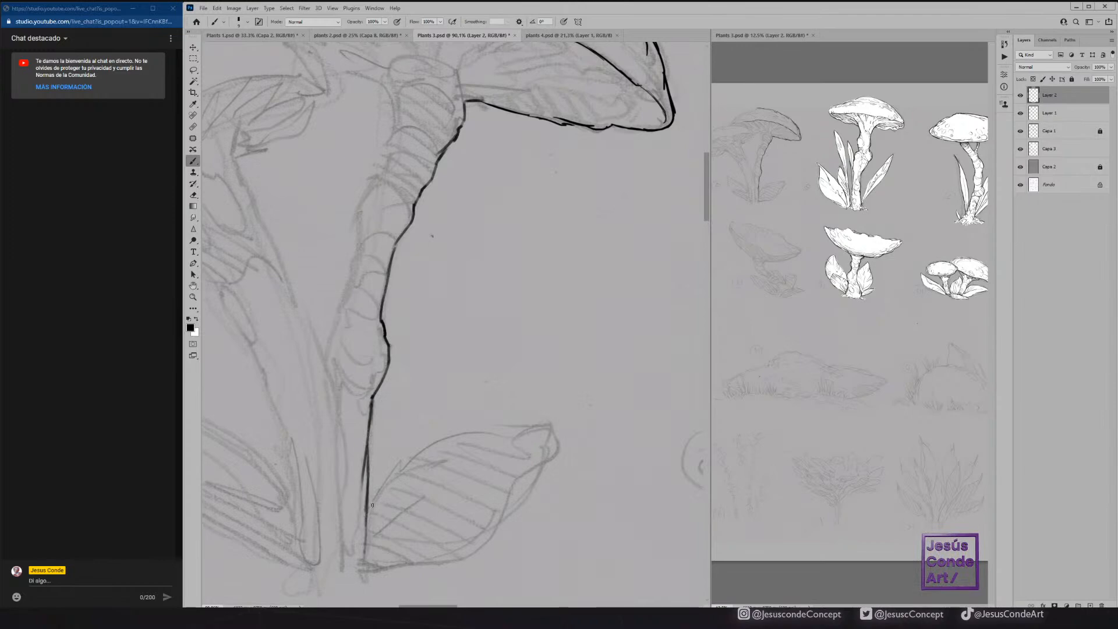
# Ink the leaf right of sketch 9's stem base, with its outline, lower veins and folded edge.
pyautogui.moveTo(366, 519)
pyautogui.mouseDown()
pyautogui.moveTo(379, 487)
pyautogui.moveTo(444, 437)
pyautogui.moveTo(555, 416)
pyautogui.moveTo(554, 454)
pyautogui.moveTo(519, 481)
pyautogui.moveTo(492, 530)
pyautogui.moveTo(435, 560)
pyautogui.moveTo(364, 575)
pyautogui.moveTo(412, 522)
pyautogui.moveTo(396, 503)
pyautogui.mouseUp()
pyautogui.moveTo(378, 560); pyautogui.dragTo(436, 522)
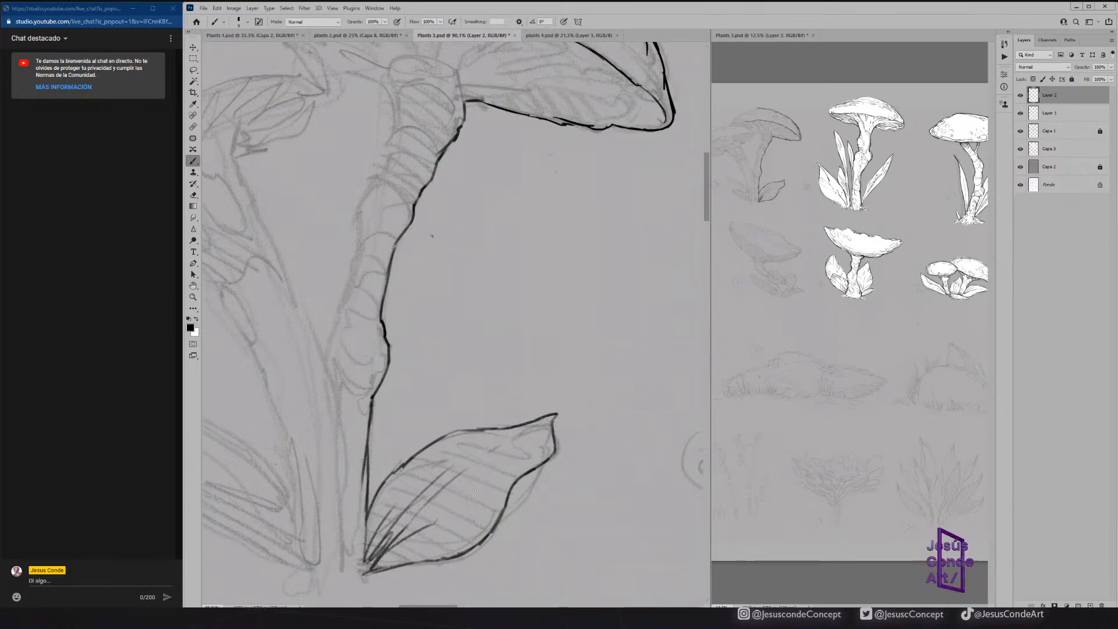
pyautogui.moveTo(535, 479)
pyautogui.mouseDown()
pyautogui.moveTo(499, 521)
pyautogui.moveTo(515, 484)
pyautogui.moveTo(541, 465)
pyautogui.mouseUp()
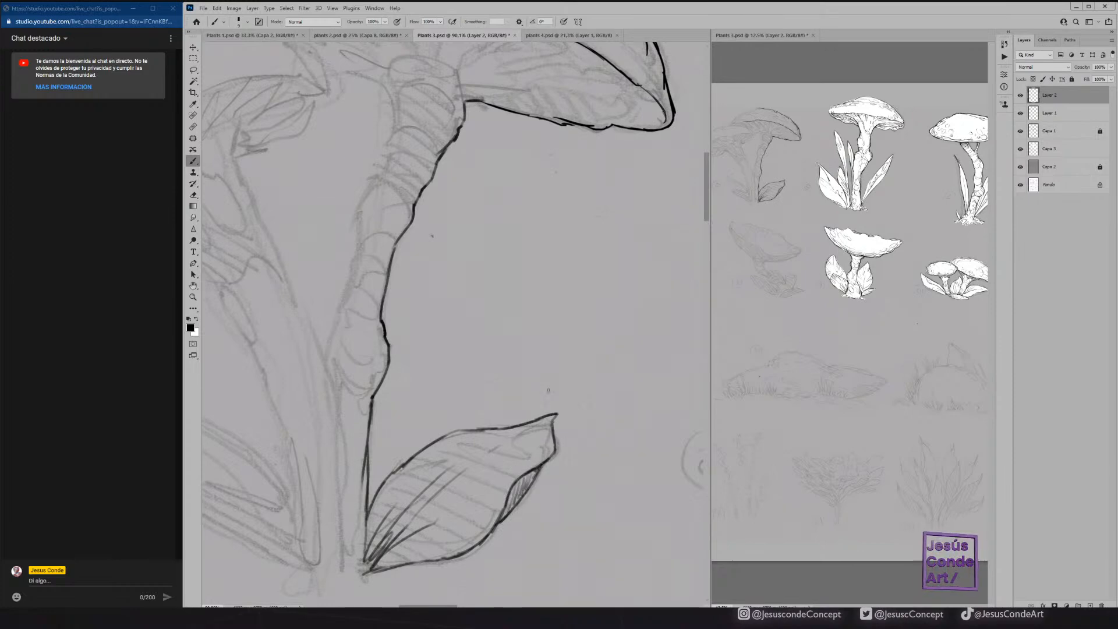
# Ink the inner edge of sketch 9's right stem and both edges of the left stem down to the shared base.
pyautogui.moveTo(428, 395)
pyautogui.mouseDown()
pyautogui.moveTo(472, 445)
pyautogui.moveTo(470, 425)
pyautogui.mouseUp()
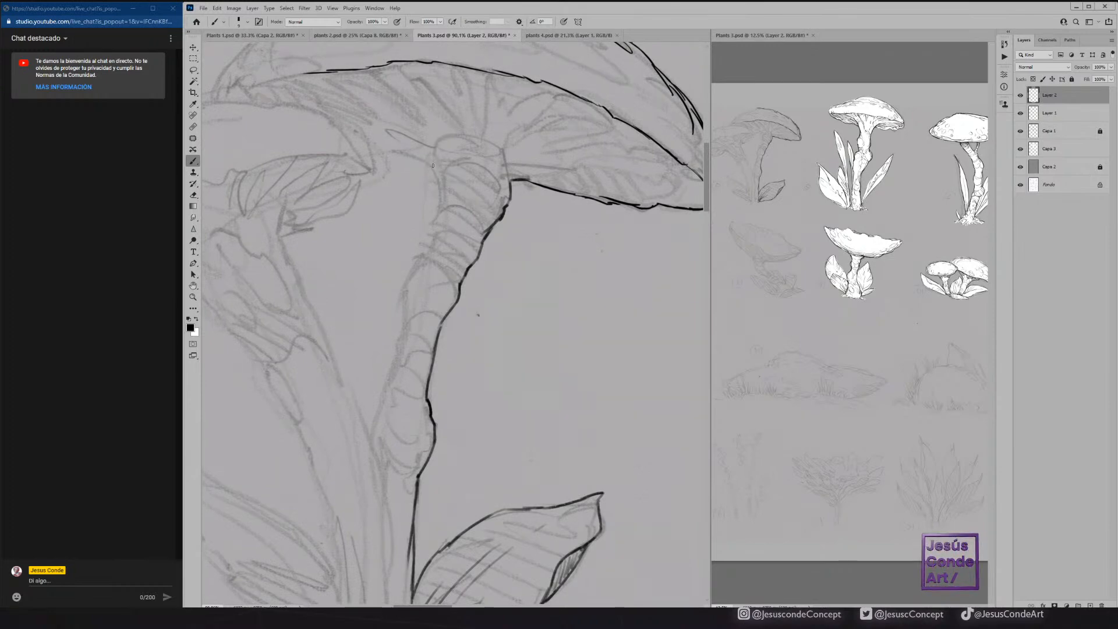
pyautogui.moveTo(431, 160)
pyautogui.mouseDown()
pyautogui.moveTo(440, 232)
pyautogui.moveTo(406, 299)
pyautogui.moveTo(374, 455)
pyautogui.moveTo(375, 356)
pyautogui.moveTo(377, 446)
pyautogui.mouseUp()
pyautogui.moveTo(374, 352); pyautogui.dragTo(392, 457)
pyautogui.moveTo(300, 246); pyautogui.dragTo(394, 465)
pyautogui.moveTo(207, 286)
pyautogui.mouseDown()
pyautogui.moveTo(282, 296)
pyautogui.moveTo(395, 449)
pyautogui.moveTo(374, 375)
pyautogui.moveTo(406, 463)
pyautogui.moveTo(396, 397)
pyautogui.moveTo(412, 486)
pyautogui.moveTo(427, 505)
pyautogui.moveTo(415, 527)
pyautogui.moveTo(439, 540)
pyautogui.moveTo(468, 519)
pyautogui.moveTo(451, 502)
pyautogui.moveTo(438, 538)
pyautogui.mouseUp()
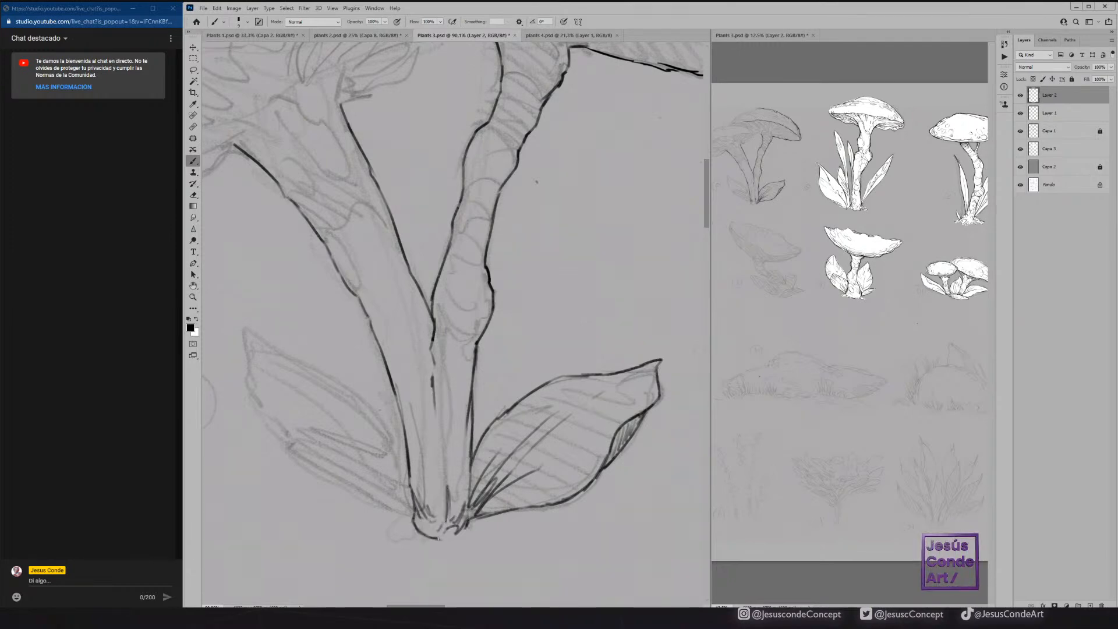
# Add short shading lines at the fork where sketch 9's two stems meet.
pyautogui.moveTo(470, 374); pyautogui.dragTo(479, 438)
pyautogui.moveTo(456, 396)
pyautogui.mouseDown()
pyautogui.moveTo(445, 429)
pyautogui.moveTo(444, 398)
pyautogui.mouseUp()
pyautogui.moveTo(445, 361)
pyautogui.mouseDown()
pyautogui.moveTo(450, 386)
pyautogui.moveTo(443, 362)
pyautogui.moveTo(454, 354)
pyautogui.mouseUp()
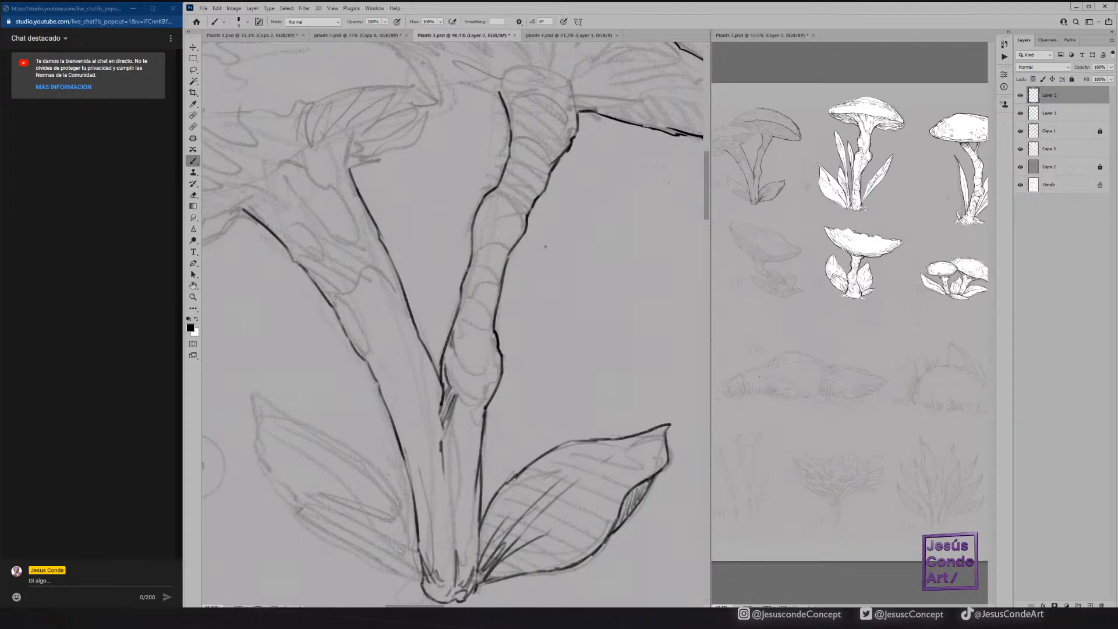
# Ink the curved ring wrinkles along sketch 9's right stem, working up to the collar under the large cap.
pyautogui.moveTo(474, 409); pyautogui.dragTo(481, 416)
pyautogui.moveTo(498, 345)
pyautogui.mouseDown()
pyautogui.moveTo(493, 385)
pyautogui.moveTo(473, 369)
pyautogui.mouseUp()
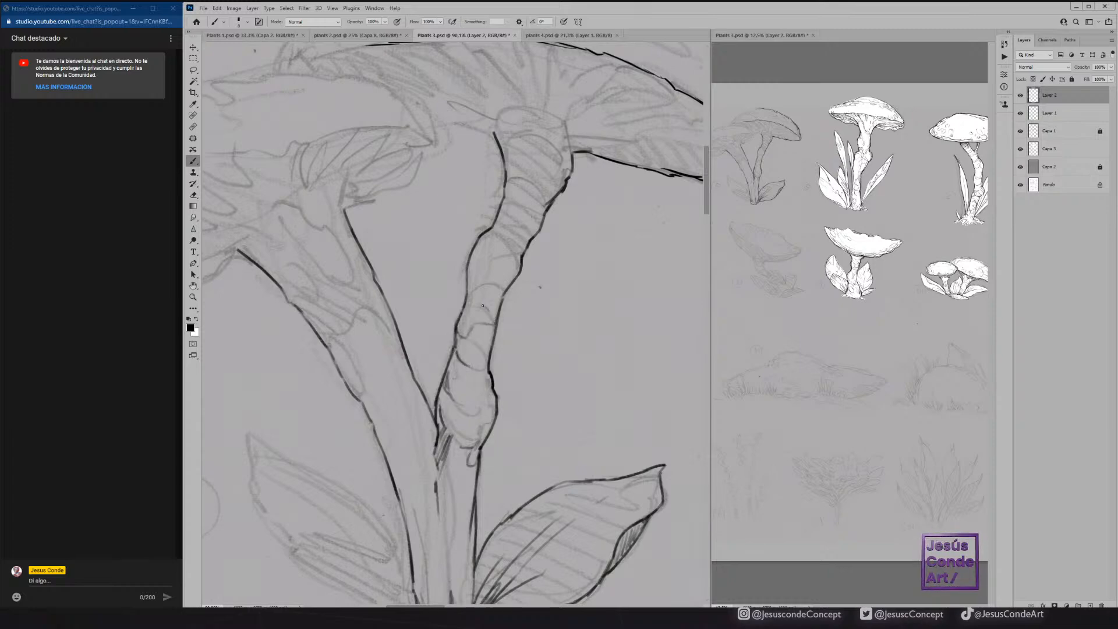
pyautogui.moveTo(491, 251)
pyautogui.mouseDown()
pyautogui.moveTo(469, 296)
pyautogui.moveTo(500, 306)
pyautogui.moveTo(475, 273)
pyautogui.mouseUp()
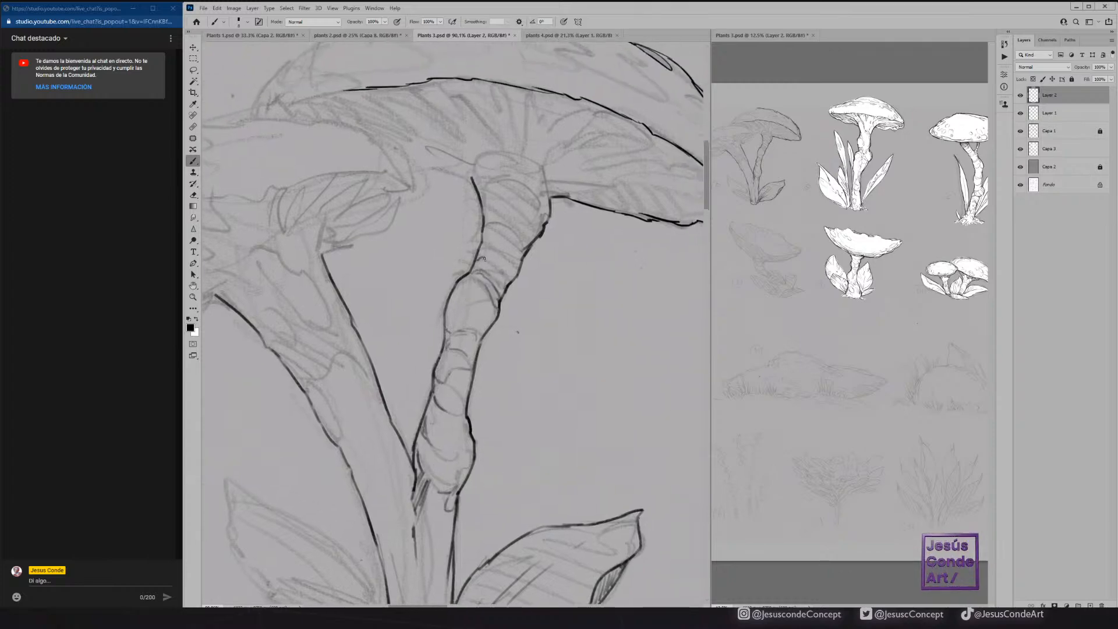
pyautogui.moveTo(523, 230)
pyautogui.mouseDown()
pyautogui.moveTo(516, 290)
pyautogui.moveTo(508, 269)
pyautogui.mouseUp()
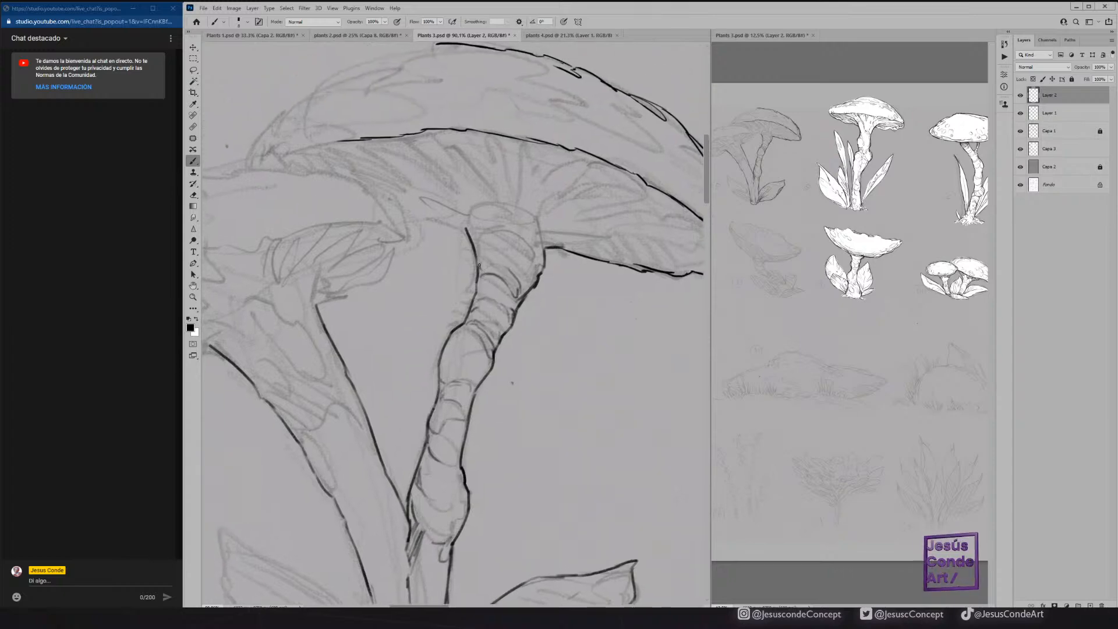
pyautogui.moveTo(471, 231)
pyautogui.mouseDown()
pyautogui.moveTo(486, 203)
pyautogui.moveTo(486, 230)
pyautogui.moveTo(516, 236)
pyautogui.moveTo(537, 258)
pyautogui.moveTo(528, 256)
pyautogui.moveTo(530, 284)
pyautogui.mouseUp()
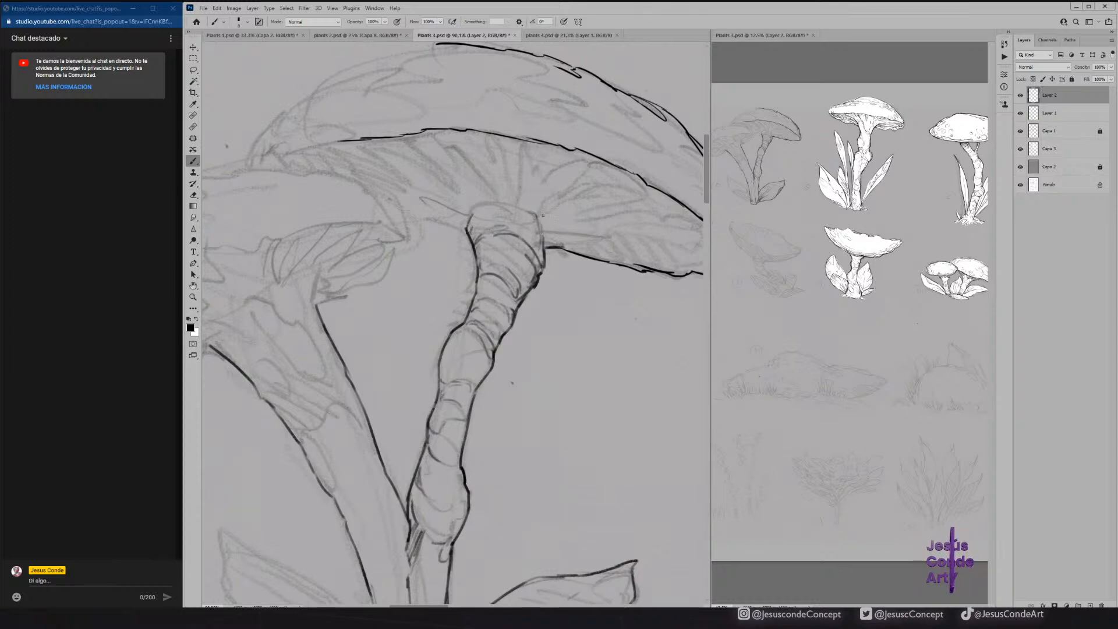
# Ink the radiating gill lines under the right half of the large cap, from the stem collar to the rim.
pyautogui.moveTo(538, 224); pyautogui.dragTo(556, 204)
pyautogui.moveTo(598, 170)
pyautogui.mouseDown()
pyautogui.moveTo(609, 167)
pyautogui.moveTo(542, 234)
pyautogui.moveTo(629, 192)
pyautogui.moveTo(663, 192)
pyautogui.mouseUp()
pyautogui.moveTo(599, 208)
pyautogui.mouseDown()
pyautogui.moveTo(657, 200)
pyautogui.moveTo(573, 198)
pyautogui.mouseUp()
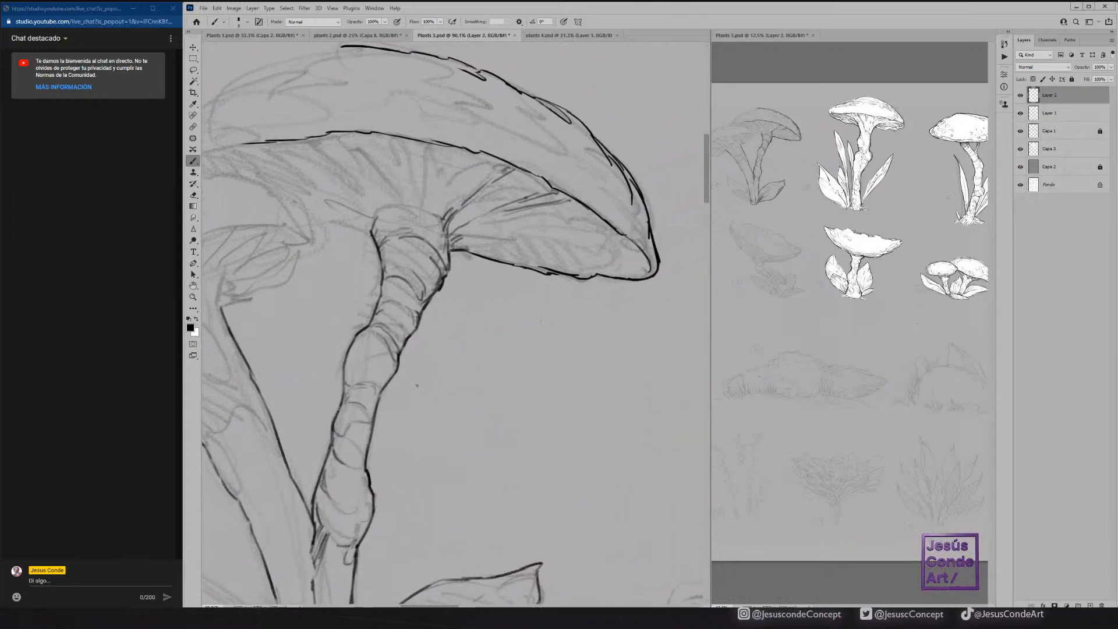
pyautogui.moveTo(486, 236); pyautogui.dragTo(648, 258)
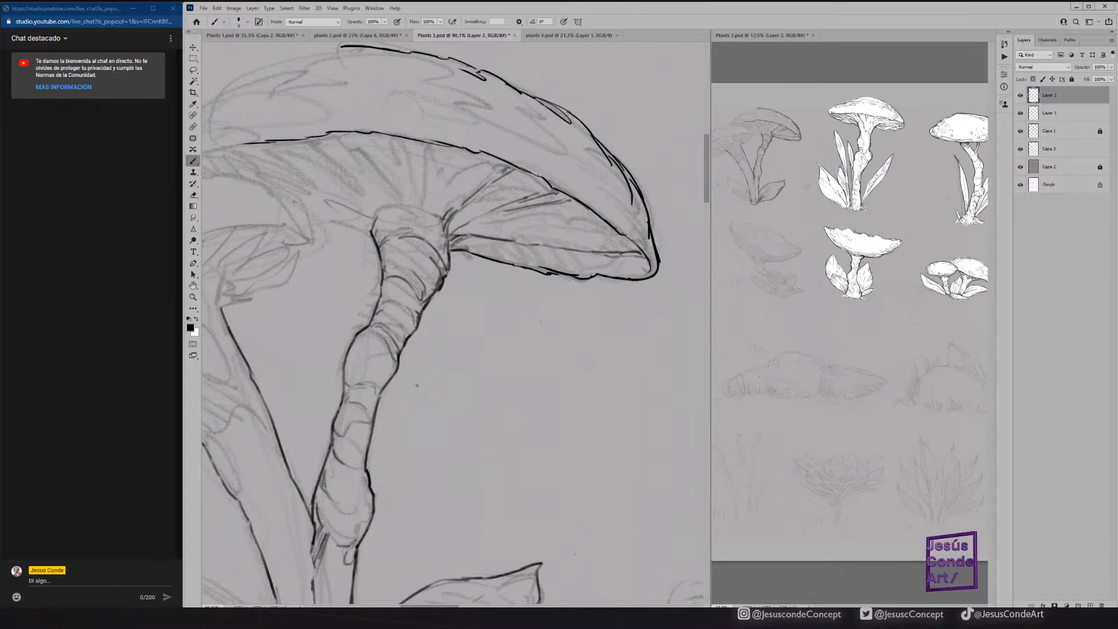
pyautogui.moveTo(449, 244); pyautogui.dragTo(615, 268)
pyautogui.moveTo(466, 244); pyautogui.dragTo(592, 273)
pyautogui.moveTo(465, 231); pyautogui.dragTo(607, 219)
pyautogui.moveTo(515, 226); pyautogui.dragTo(614, 227)
pyautogui.moveTo(519, 168); pyautogui.dragTo(453, 214)
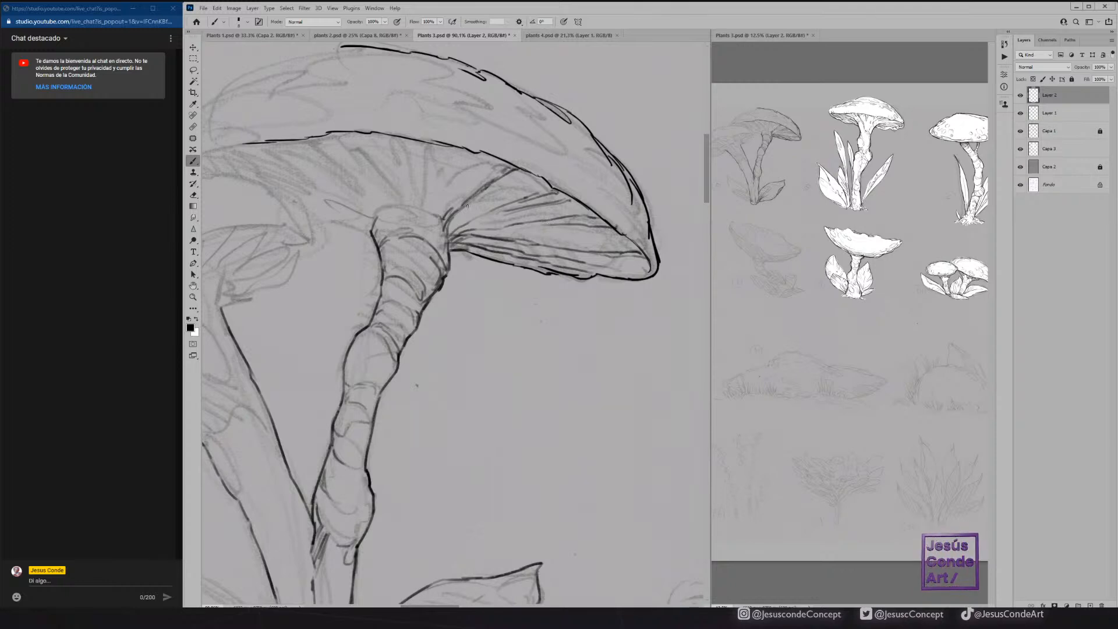
# Select Aufgenommener Pinsel 1 1774, return to Sampled Brush 7 1768, undo a test stroke, and reduce the size to 9 px.
pyautogui.moveTo(537, 180); pyautogui.dragTo(598, 206)
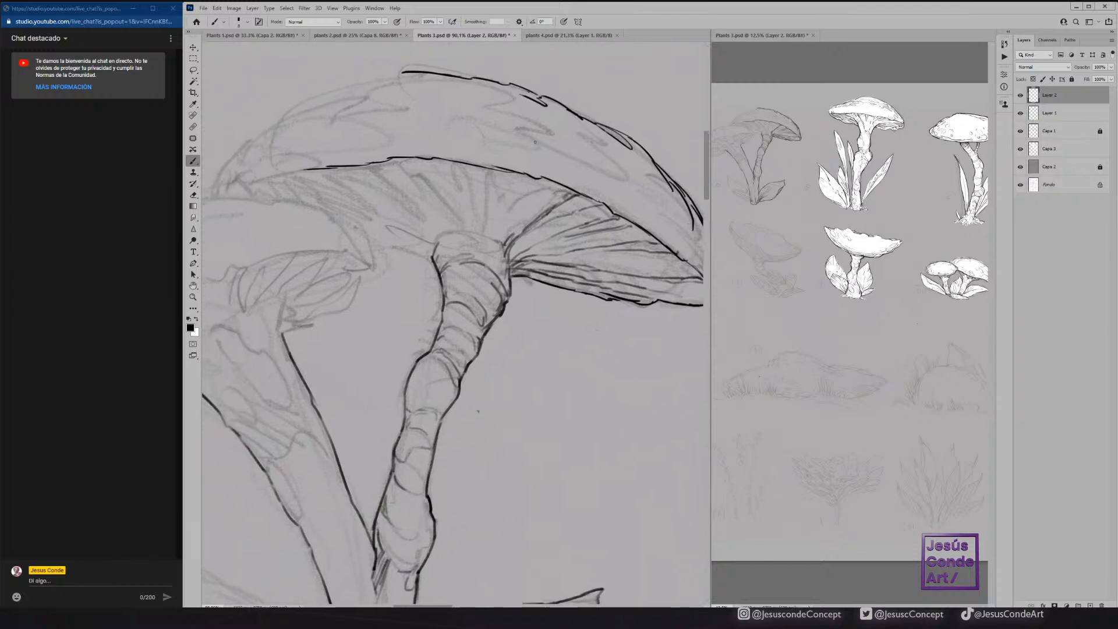
pyautogui.click(238, 22)
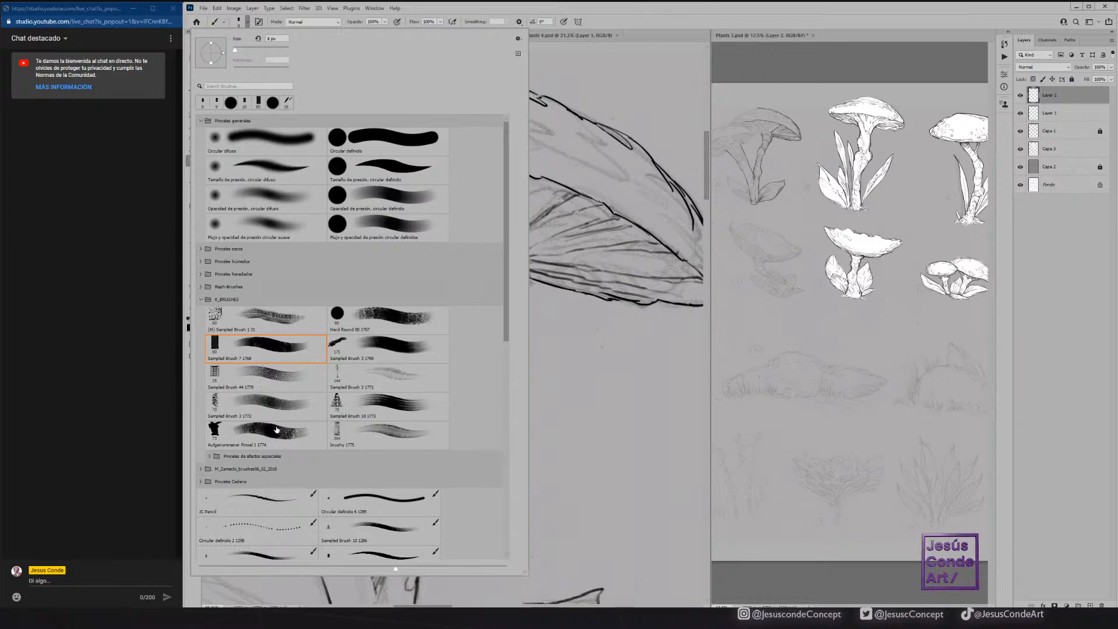
pyautogui.click(254, 425)
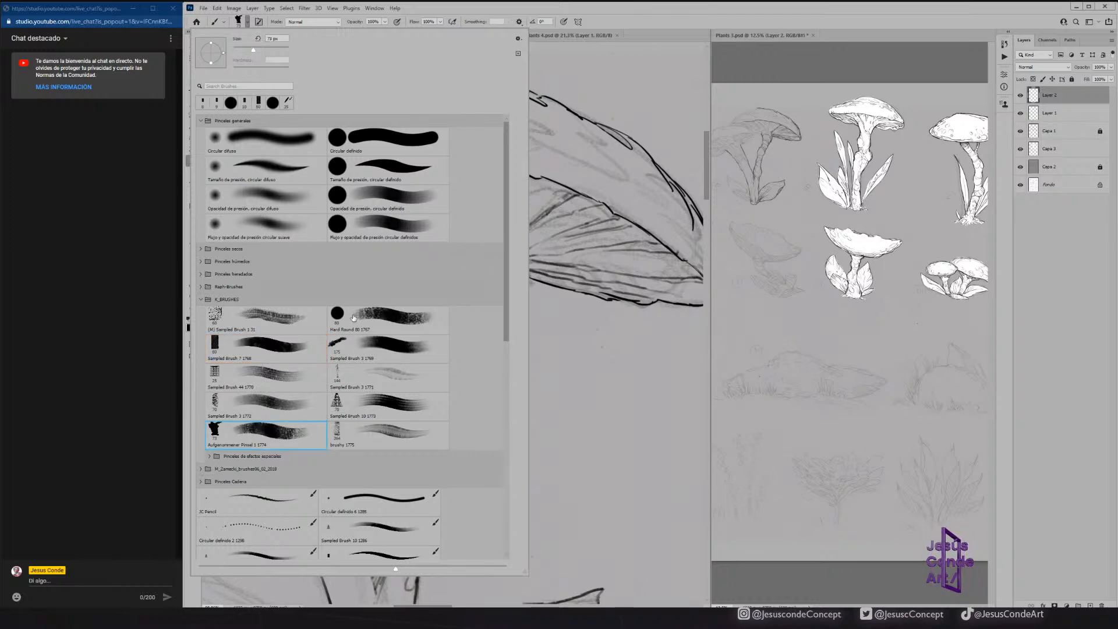
pyautogui.click(275, 343)
pyautogui.moveTo(556, 300); pyautogui.dragTo(582, 403)
pyautogui.hotkey('ctrl', 'z')
pyautogui.press('[')
pyautogui.press('[')
pyautogui.press('[')
pyautogui.press('[')
pyautogui.press('[')
pyautogui.press('[')
pyautogui.press('[')
pyautogui.press('[')
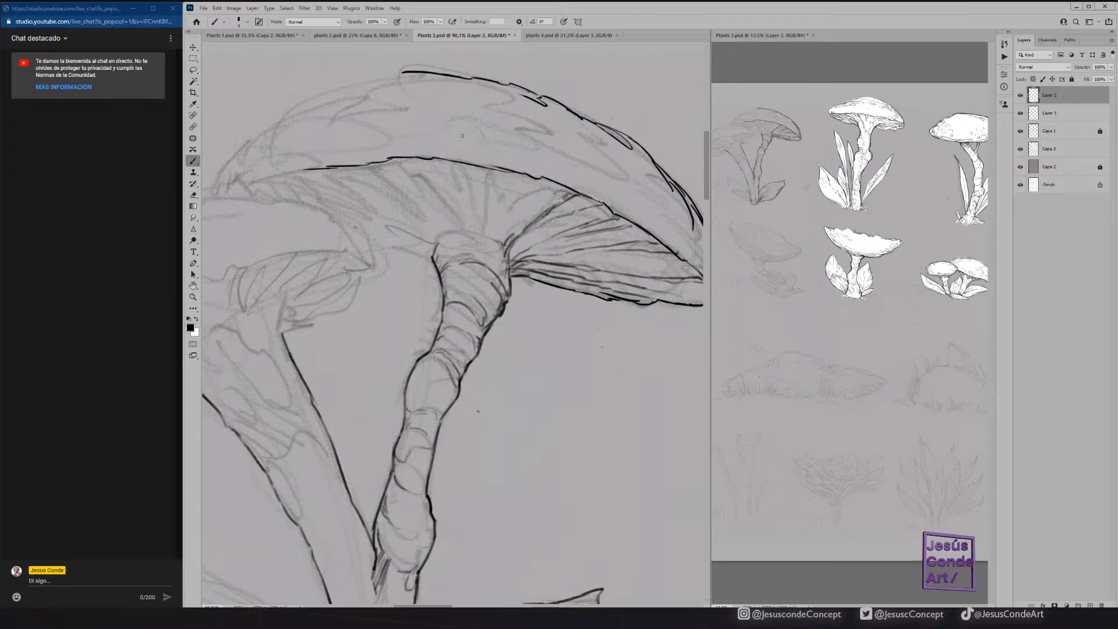
# Try the brush with Transfer turned off, drawing test strokes over the sketch and undoing them.
pyautogui.press('F5')
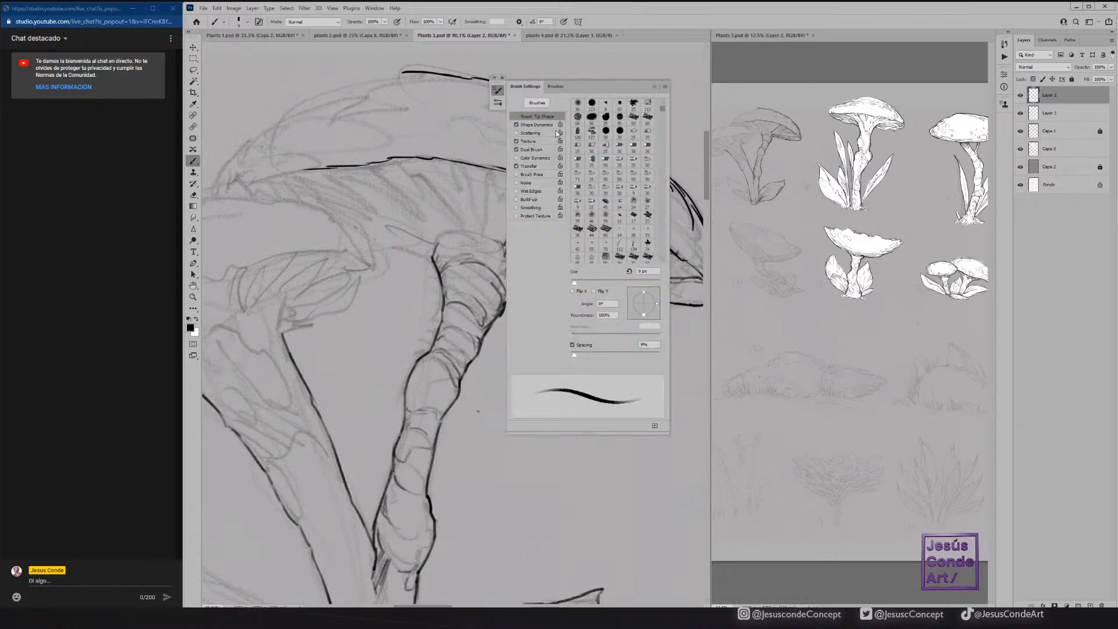
pyautogui.click(515, 166)
pyautogui.moveTo(411, 205)
pyautogui.mouseDown()
pyautogui.moveTo(405, 236)
pyautogui.moveTo(452, 388)
pyautogui.mouseUp()
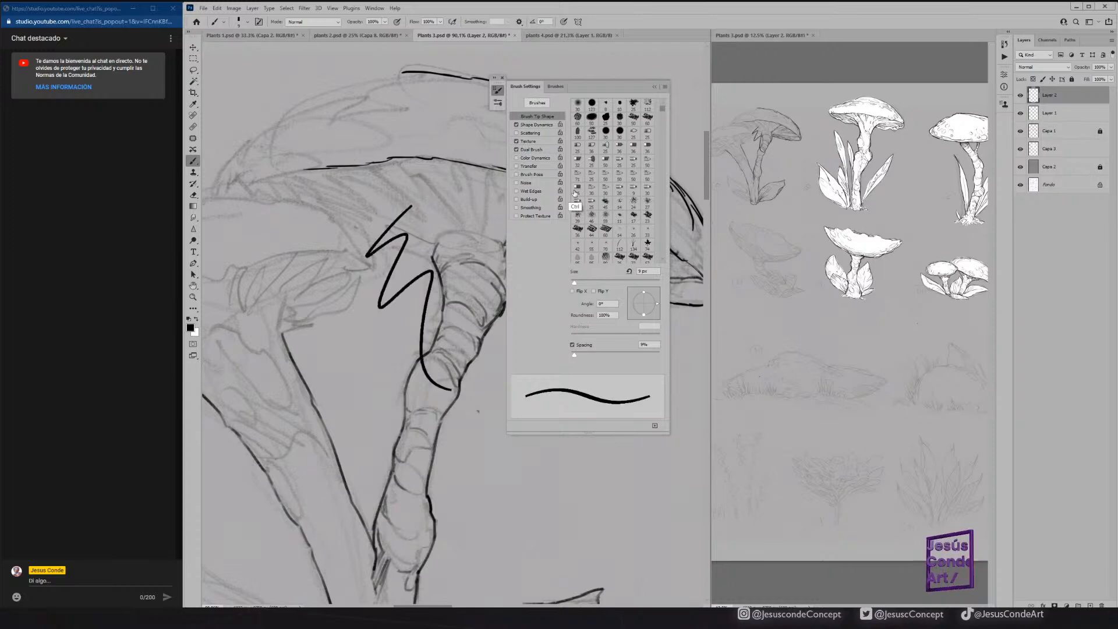
pyautogui.hotkey('ctrl', 'z')
pyautogui.moveTo(428, 170)
pyautogui.mouseDown()
pyautogui.moveTo(408, 195)
pyautogui.moveTo(405, 324)
pyautogui.mouseUp()
pyautogui.hotkey('ctrl', 'z')
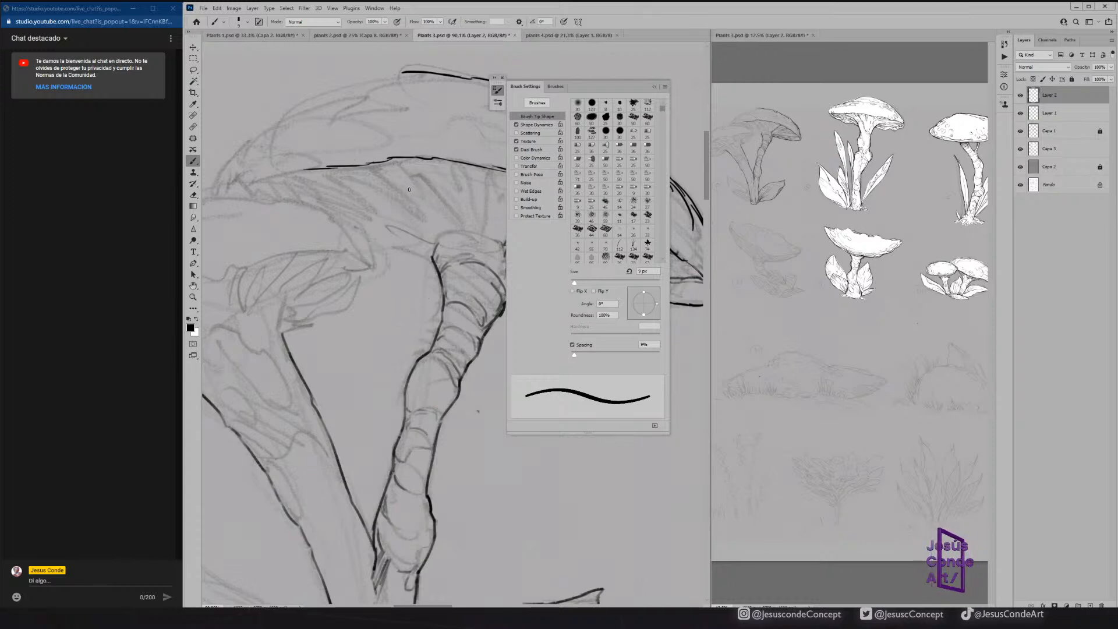
# Reduce the brush to 7 px, turn Transfer back on, undo the test strokes, and collapse the brush settings.
pyautogui.press('[')
pyautogui.press('[')
pyautogui.moveTo(408, 174); pyautogui.dragTo(404, 270)
pyautogui.hotkey('ctrl', 'z')
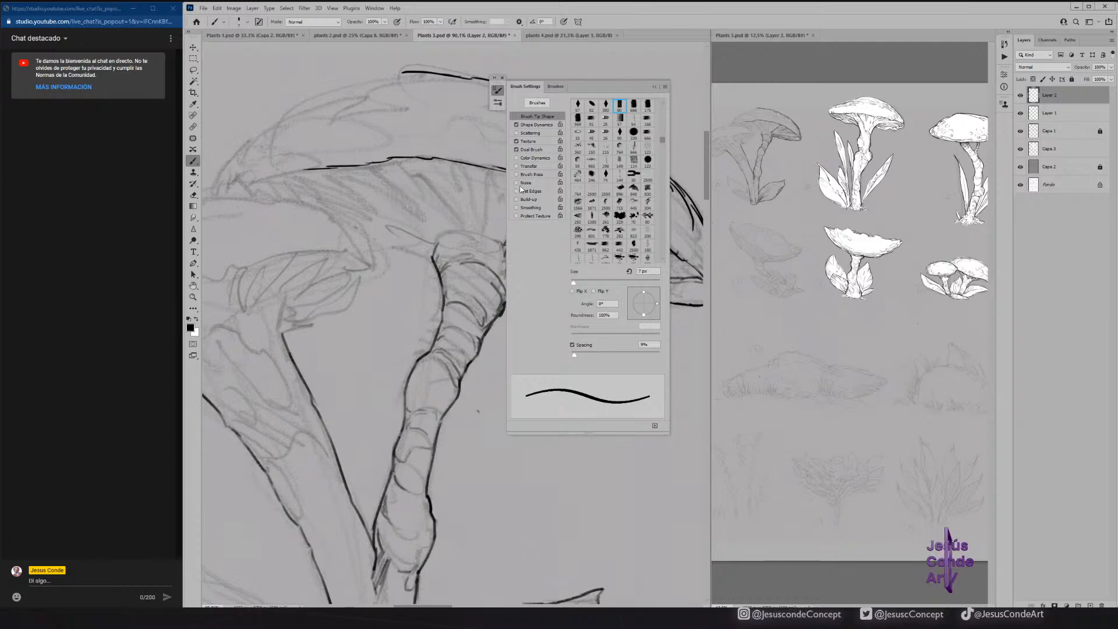
pyautogui.click(516, 166)
pyautogui.moveTo(398, 193)
pyautogui.mouseDown()
pyautogui.moveTo(391, 262)
pyautogui.moveTo(422, 363)
pyautogui.mouseUp()
pyautogui.hotkey('ctrl', 'z')
pyautogui.click(655, 86)
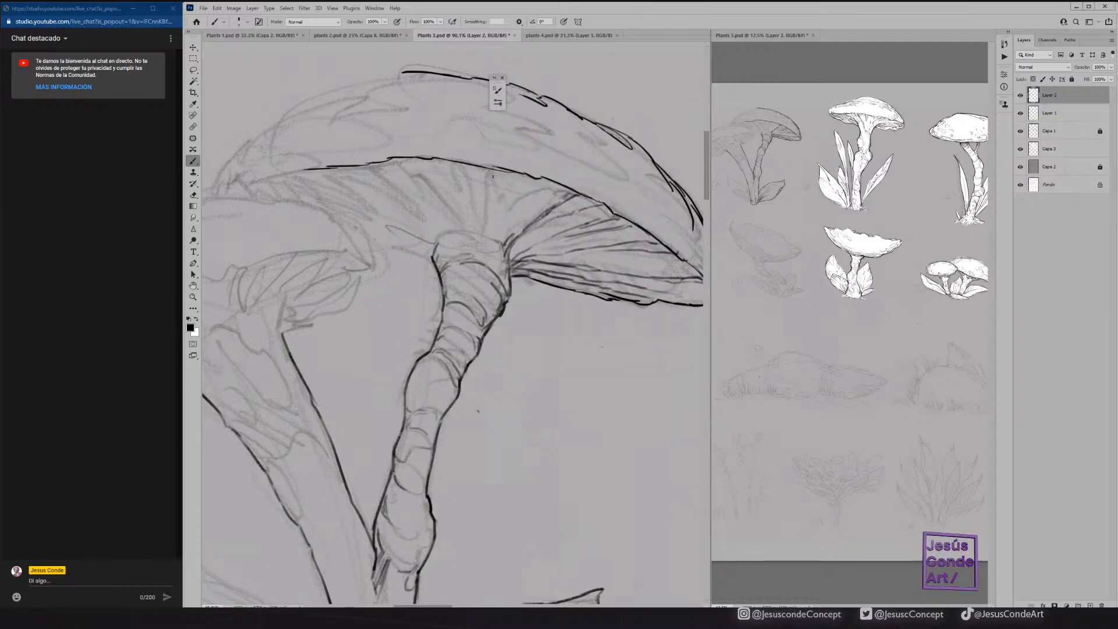
# Ink the first gill lines directly above the stem and left of it under the large cap.
pyautogui.moveTo(488, 172)
pyautogui.mouseDown()
pyautogui.moveTo(488, 222)
pyautogui.moveTo(493, 180)
pyautogui.moveTo(493, 222)
pyautogui.moveTo(486, 195)
pyautogui.mouseUp()
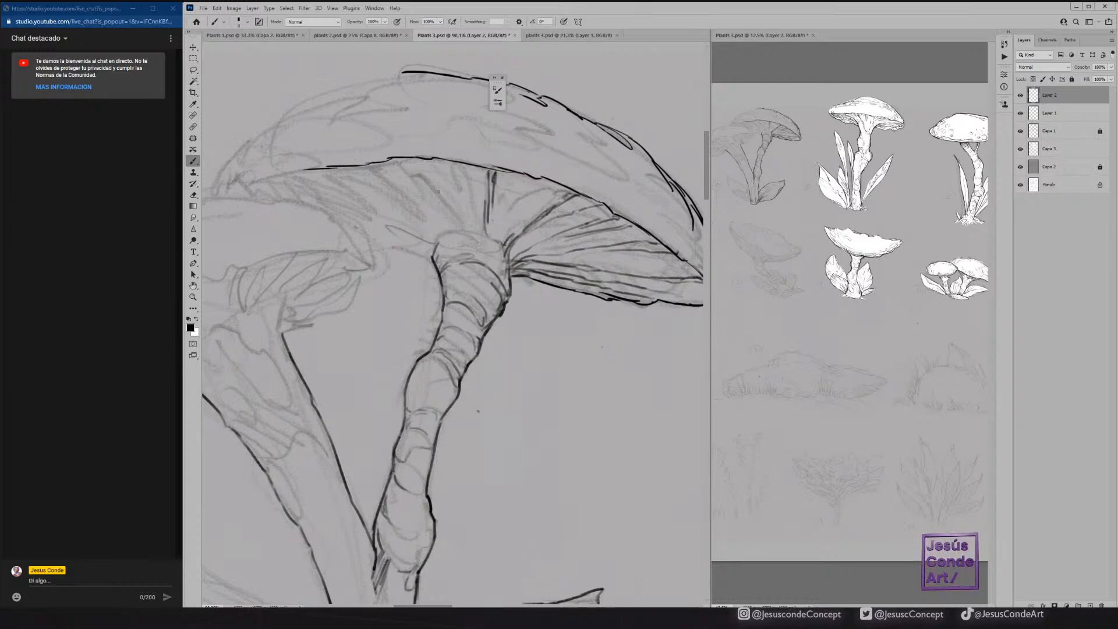
pyautogui.moveTo(398, 158)
pyautogui.mouseDown()
pyautogui.moveTo(457, 223)
pyautogui.moveTo(368, 164)
pyautogui.mouseUp()
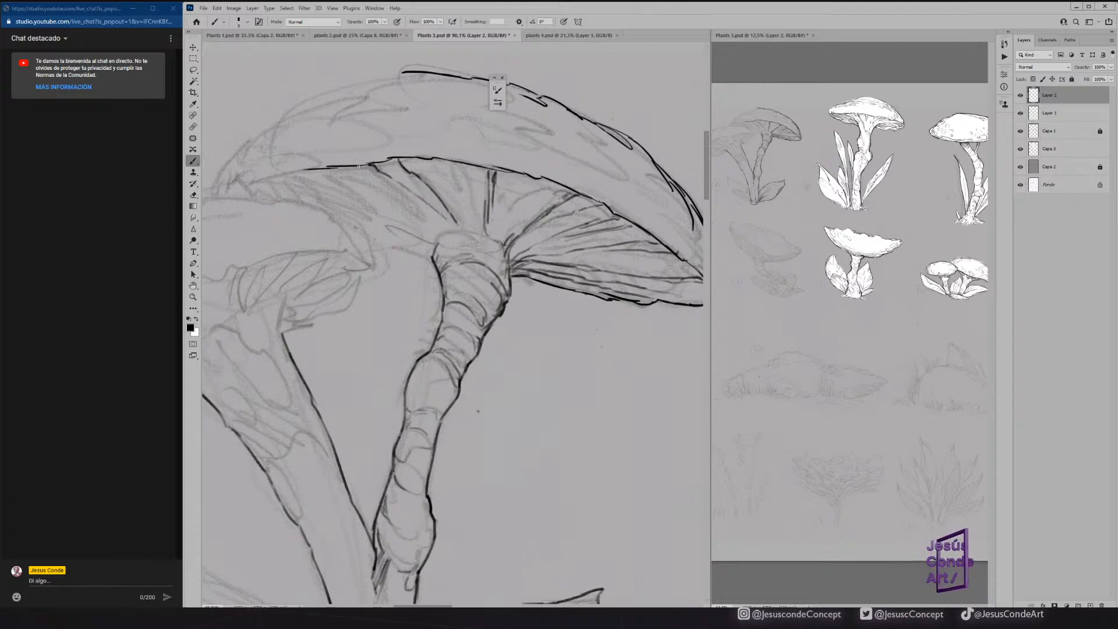
pyautogui.moveTo(418, 201); pyautogui.dragTo(470, 250)
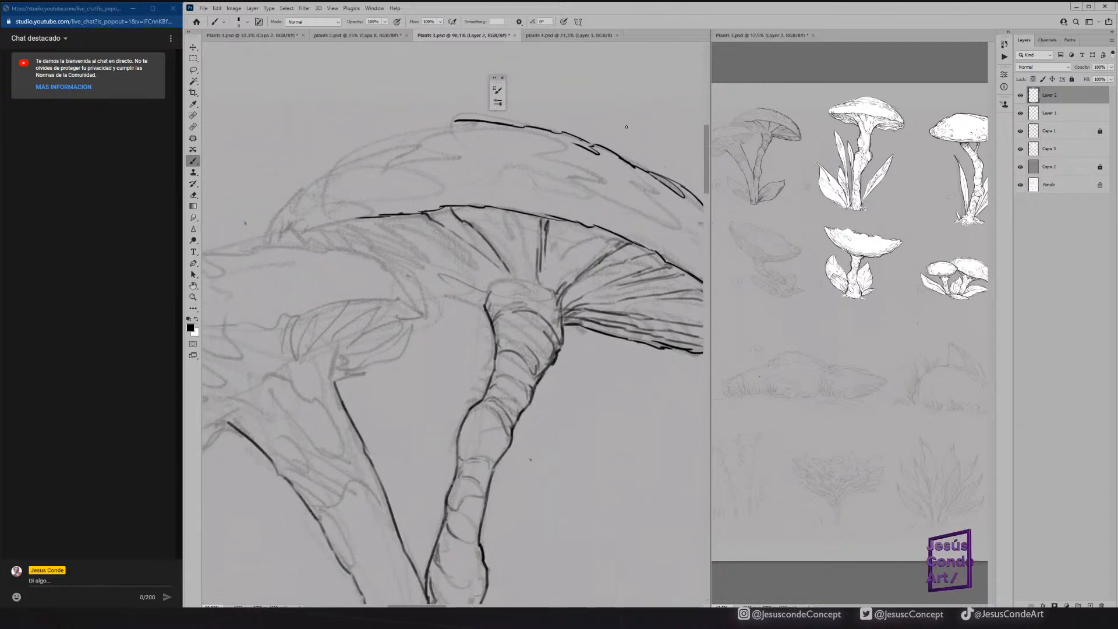
# Examine sketch 9 beside the finished mushrooms in the overview at 12.7% zoom, then return to the Brush in the main view.
pyautogui.click(862, 138)
pyautogui.press('z')
pyautogui.moveTo(878, 124)
pyautogui.mouseDown()
pyautogui.moveTo(953, 101)
pyautogui.moveTo(882, 125)
pyautogui.mouseUp()
pyautogui.moveTo(622, 259); pyautogui.dragTo(476, 187)
pyautogui.moveTo(889, 179); pyautogui.dragTo(857, 185)
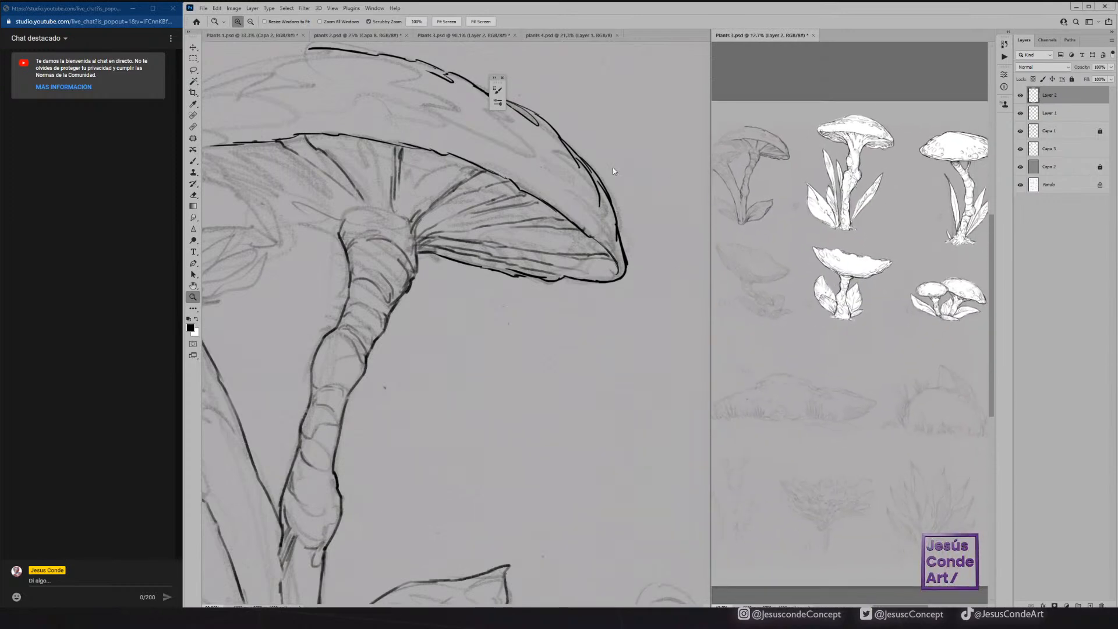
pyautogui.click(441, 211)
pyautogui.press('b')
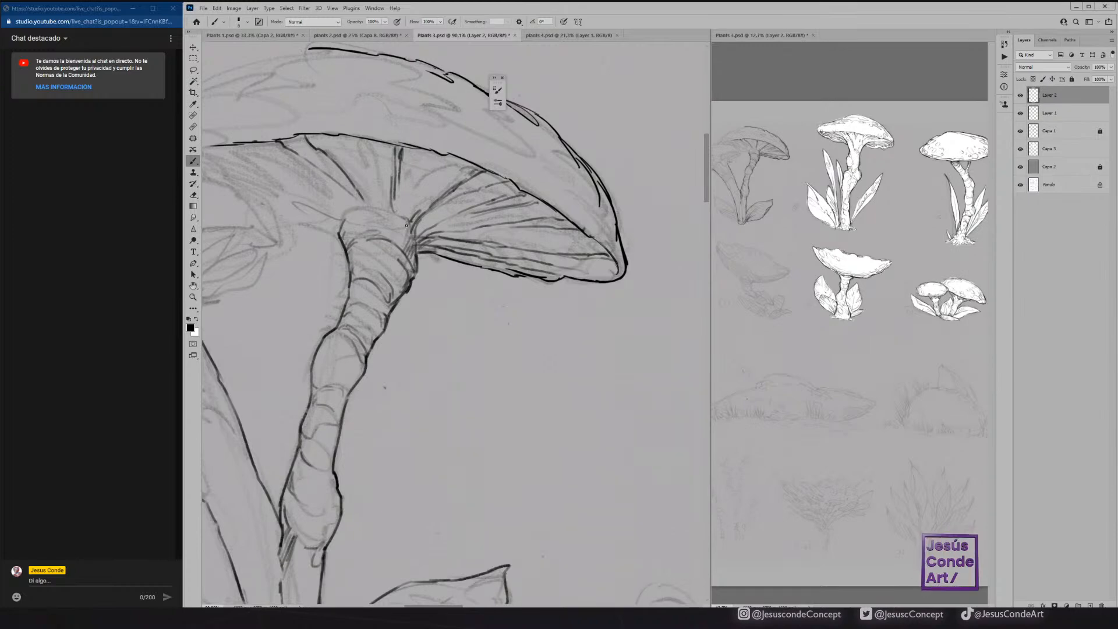
# Ink the flared collar at the top of the right stem and more gill lines under the cap's centre and left side.
pyautogui.moveTo(350, 211)
pyautogui.mouseDown()
pyautogui.moveTo(342, 235)
pyautogui.moveTo(359, 213)
pyautogui.moveTo(345, 230)
pyautogui.moveTo(354, 243)
pyautogui.moveTo(396, 216)
pyautogui.moveTo(406, 239)
pyautogui.mouseUp()
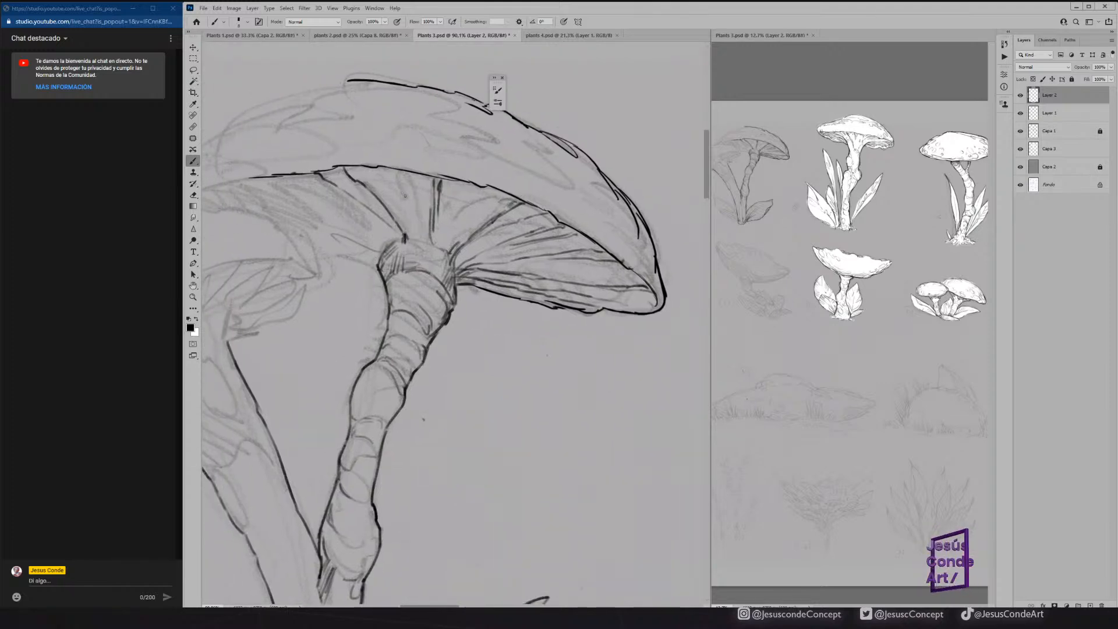
pyautogui.moveTo(407, 181); pyautogui.dragTo(420, 241)
pyautogui.moveTo(407, 202); pyautogui.dragTo(415, 227)
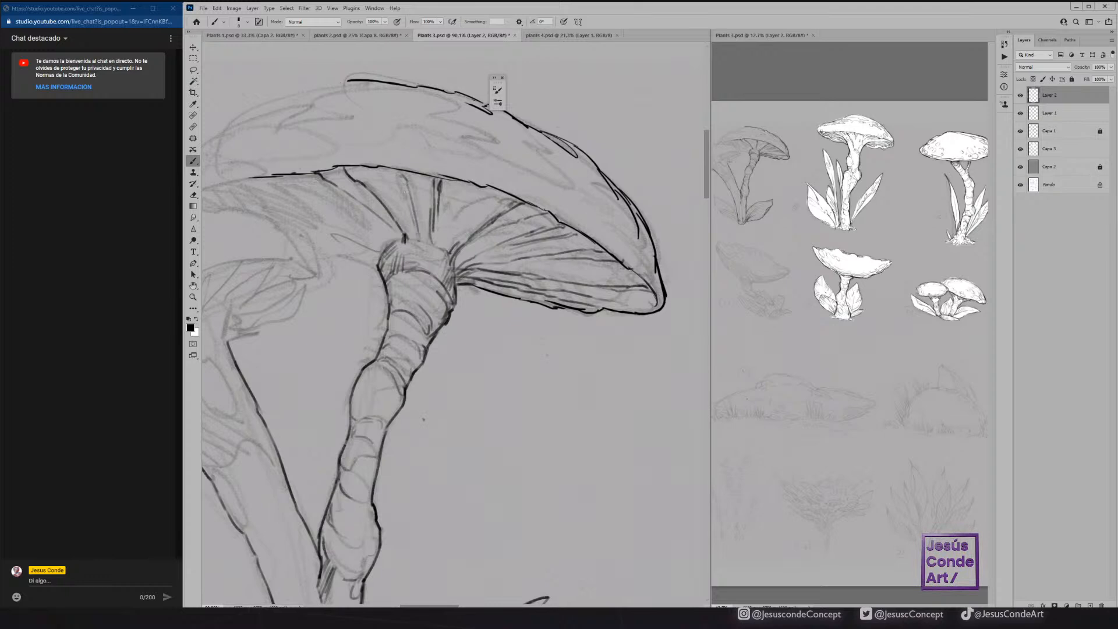
pyautogui.moveTo(357, 188); pyautogui.dragTo(438, 170)
pyautogui.moveTo(347, 166)
pyautogui.mouseDown()
pyautogui.moveTo(462, 230)
pyautogui.moveTo(373, 161)
pyautogui.mouseUp()
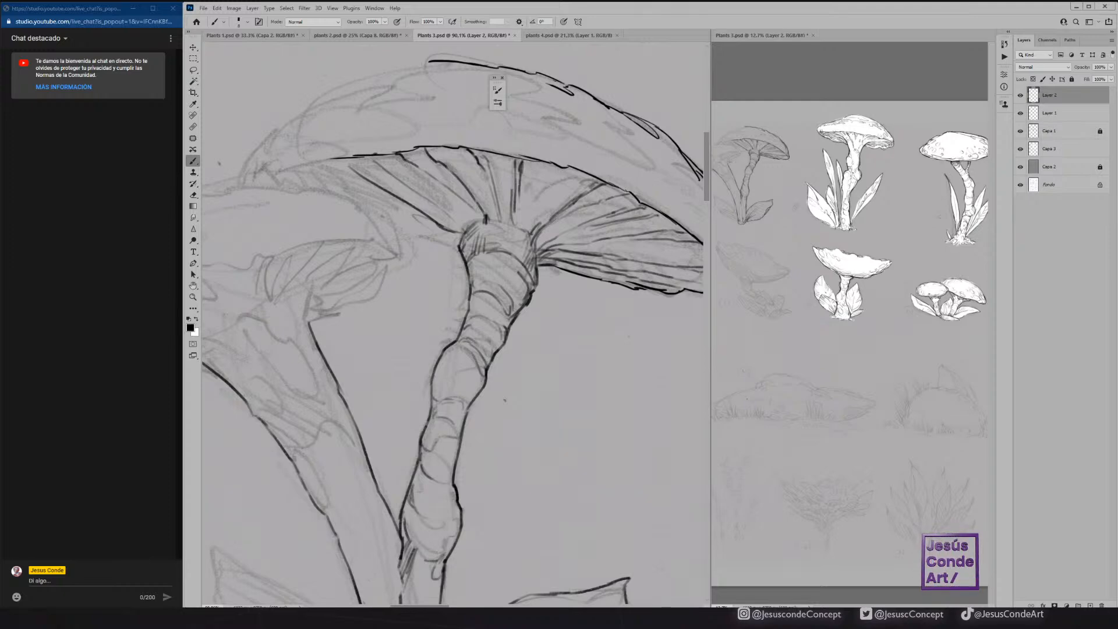
# Ink the left tip of the large cap's rim and the upper line of its underside edge beside the right stem.
pyautogui.moveTo(425, 190); pyautogui.dragTo(540, 179)
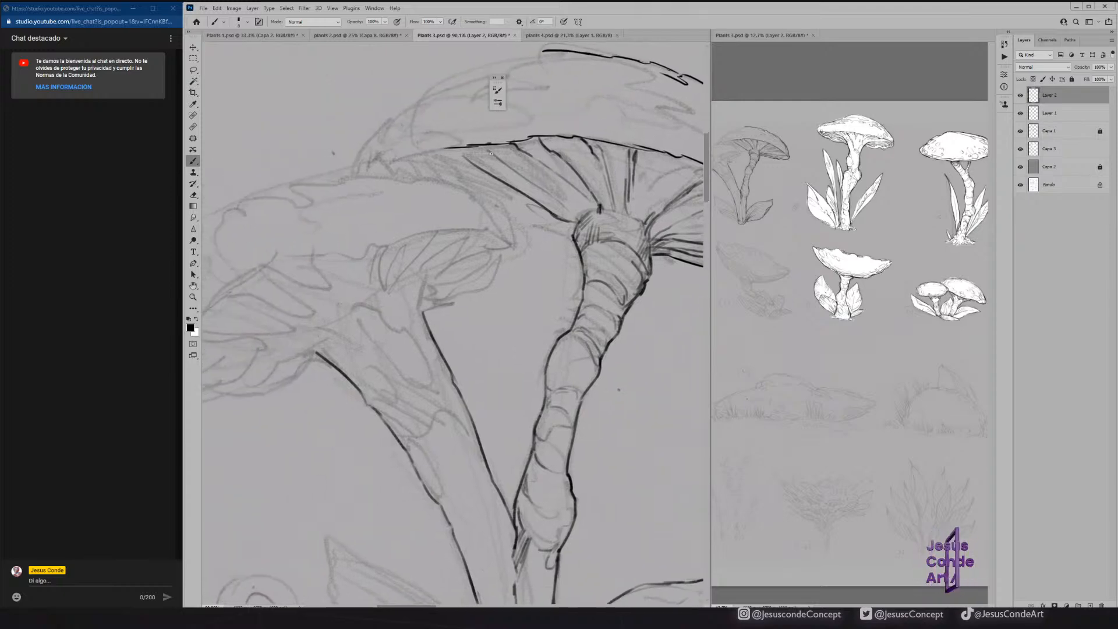
pyautogui.moveTo(377, 172)
pyautogui.mouseDown()
pyautogui.moveTo(457, 151)
pyautogui.moveTo(439, 124)
pyautogui.mouseUp()
pyautogui.moveTo(496, 216)
pyautogui.mouseDown()
pyautogui.moveTo(552, 219)
pyautogui.moveTo(384, 198)
pyautogui.mouseUp()
pyautogui.moveTo(425, 237); pyautogui.dragTo(532, 251)
pyautogui.moveTo(430, 221); pyautogui.dragTo(532, 222)
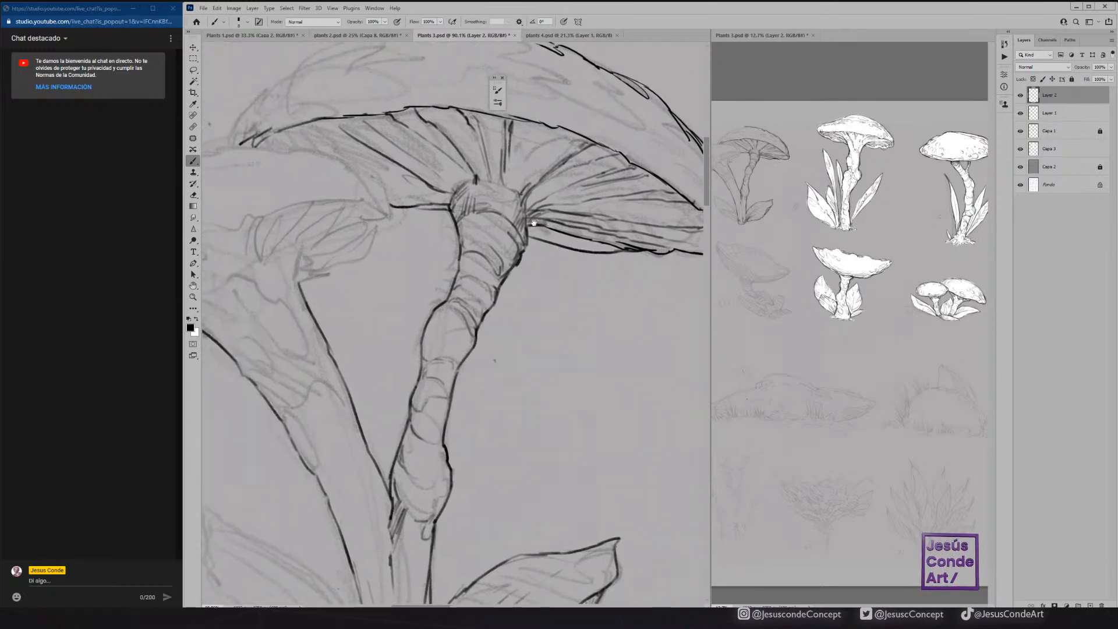
# Close the narrow underside edge left of the right stem and hatch the stem's collar and upper bands.
pyautogui.moveTo(407, 220); pyautogui.dragTo(456, 223)
pyautogui.moveTo(390, 206); pyautogui.dragTo(449, 225)
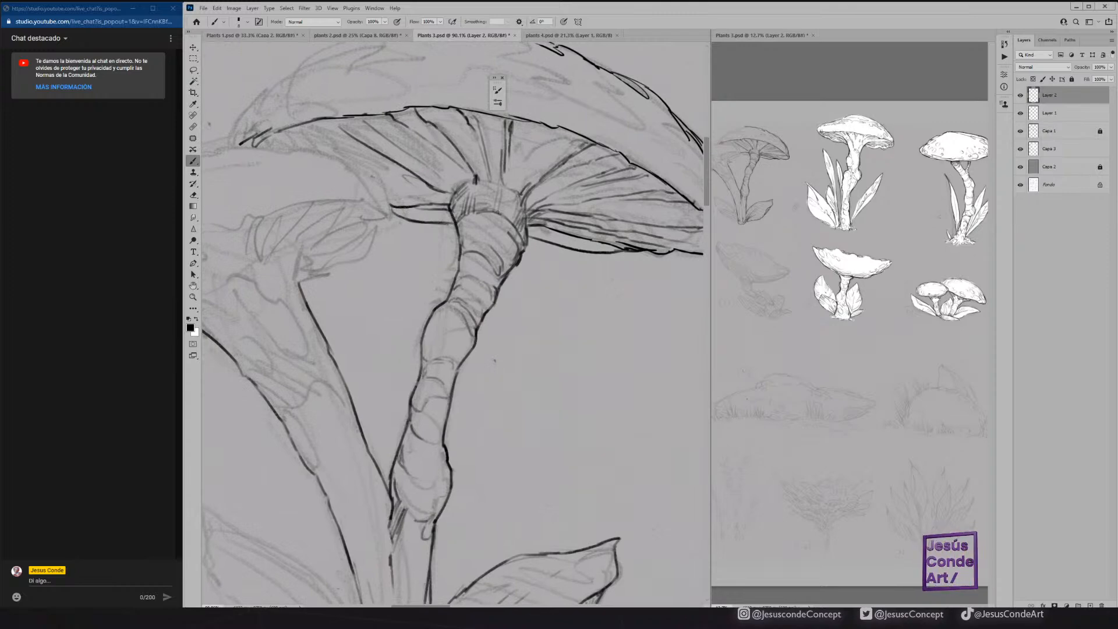
pyautogui.moveTo(504, 190)
pyautogui.mouseDown()
pyautogui.moveTo(514, 221)
pyautogui.moveTo(483, 236)
pyautogui.moveTo(462, 233)
pyautogui.moveTo(490, 217)
pyautogui.mouseUp()
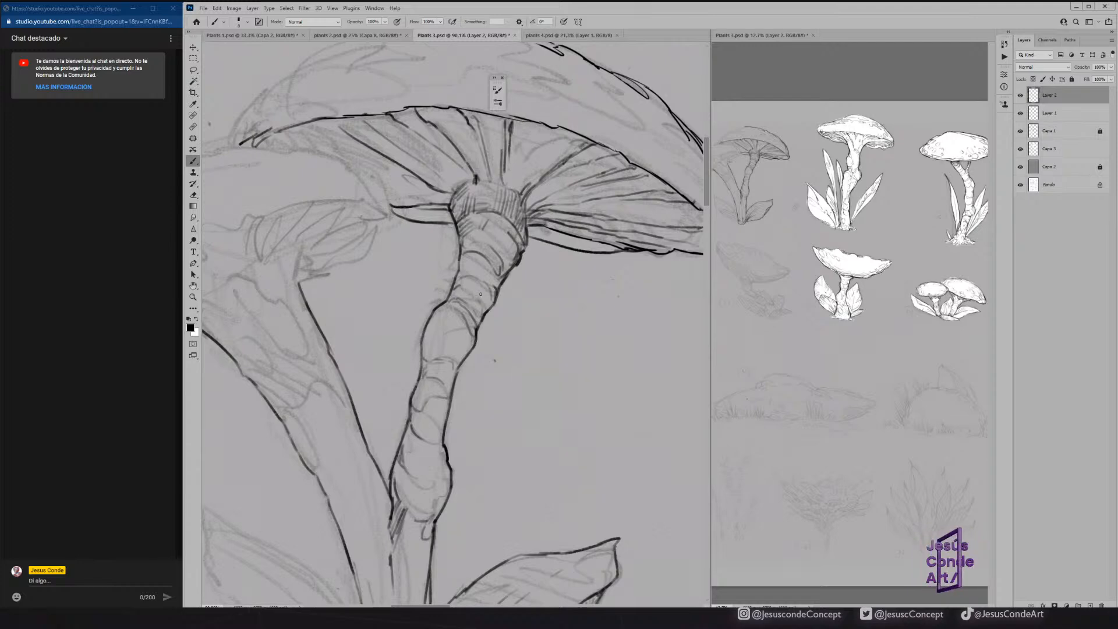
pyautogui.moveTo(460, 287)
pyautogui.mouseDown()
pyautogui.moveTo(484, 319)
pyautogui.moveTo(493, 285)
pyautogui.mouseUp()
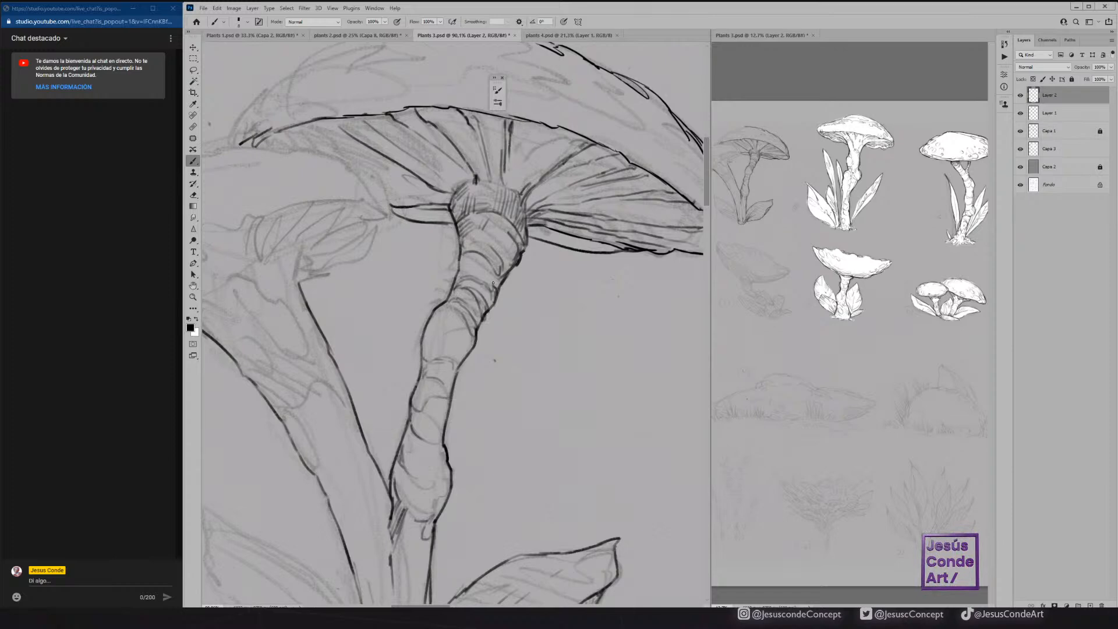
# Ink the large cap's upper-left outline, hatch beneath its left end and add texture strokes along that edge.
pyautogui.moveTo(484, 230); pyautogui.dragTo(592, 267)
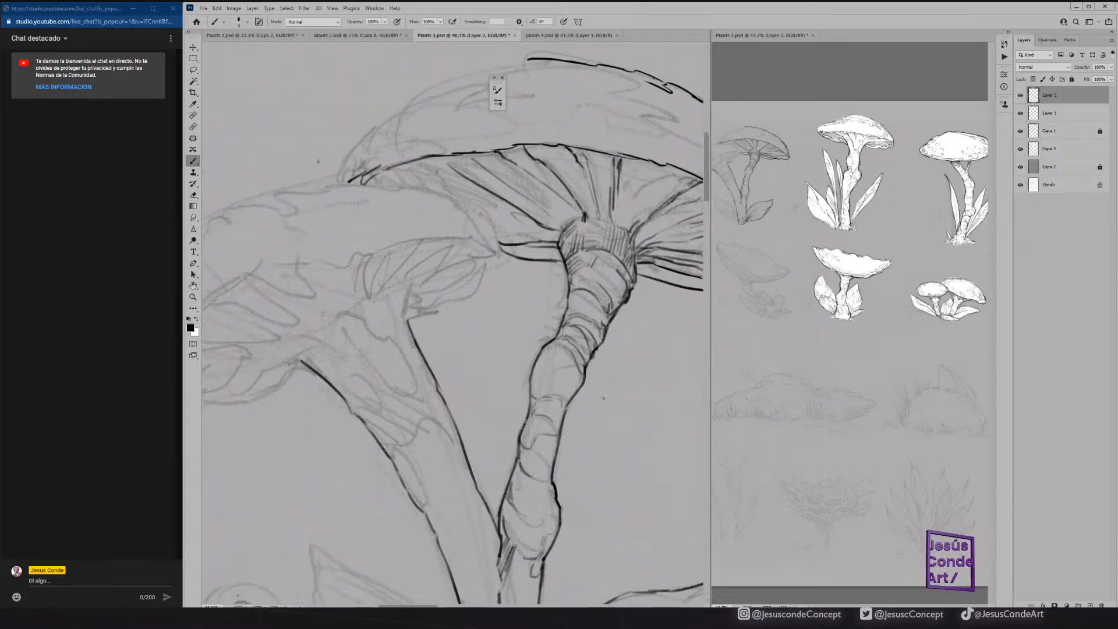
pyautogui.moveTo(450, 171)
pyautogui.mouseDown()
pyautogui.moveTo(414, 163)
pyautogui.moveTo(441, 176)
pyautogui.moveTo(401, 185)
pyautogui.moveTo(371, 182)
pyautogui.moveTo(388, 168)
pyautogui.moveTo(365, 181)
pyautogui.moveTo(378, 170)
pyautogui.moveTo(356, 165)
pyautogui.moveTo(355, 227)
pyautogui.moveTo(337, 234)
pyautogui.moveTo(411, 159)
pyautogui.moveTo(488, 124)
pyautogui.moveTo(528, 121)
pyautogui.moveTo(423, 166)
pyautogui.moveTo(535, 127)
pyautogui.mouseUp()
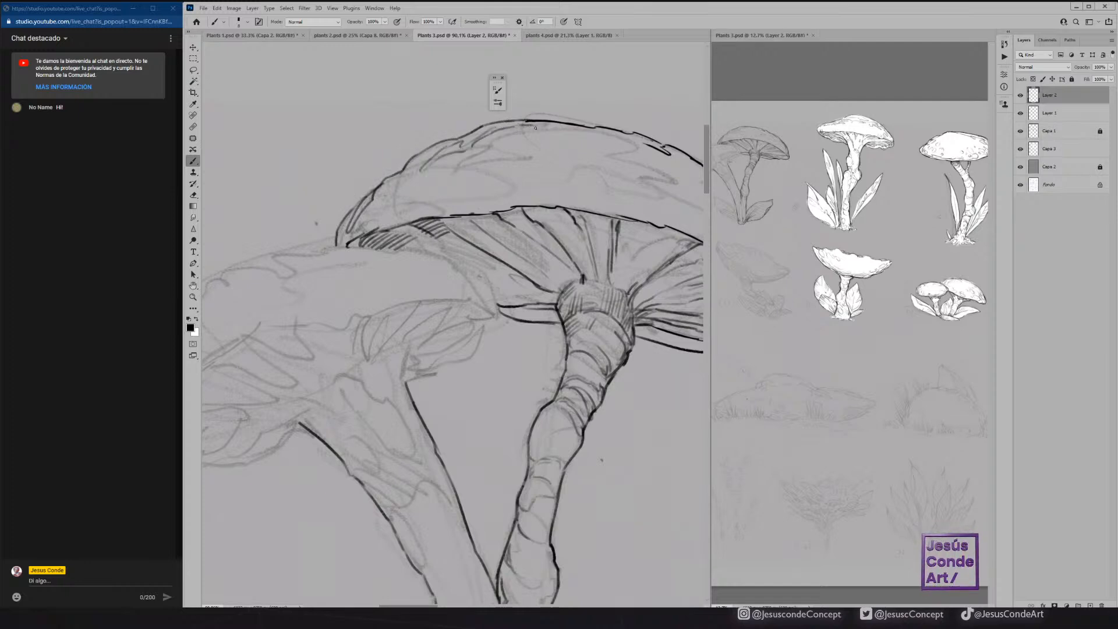
pyautogui.moveTo(426, 169); pyautogui.dragTo(341, 237)
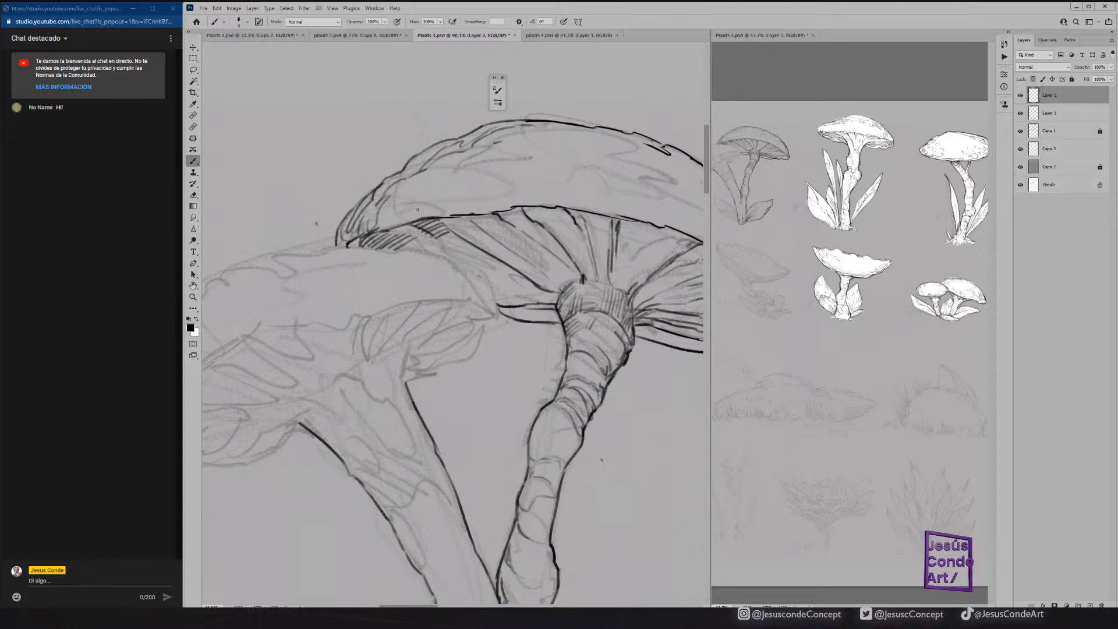
# Ink small oval spots across the left part of the large cap, cleaning up strokes with the Eraser in between.
pyautogui.moveTo(409, 204); pyautogui.dragTo(436, 197)
pyautogui.moveTo(605, 175); pyautogui.dragTo(427, 180)
pyautogui.moveTo(619, 251)
pyautogui.mouseDown()
pyautogui.moveTo(625, 263)
pyautogui.moveTo(615, 234)
pyautogui.moveTo(593, 227)
pyautogui.moveTo(630, 283)
pyautogui.moveTo(618, 270)
pyautogui.mouseUp()
pyautogui.press('e')
pyautogui.moveTo(579, 226)
pyautogui.mouseDown()
pyautogui.moveTo(504, 190)
pyautogui.moveTo(446, 142)
pyautogui.moveTo(516, 173)
pyautogui.moveTo(469, 156)
pyautogui.mouseUp()
pyautogui.press('b')
pyautogui.press('e')
pyautogui.press('b')
pyautogui.moveTo(487, 200)
pyautogui.mouseDown()
pyautogui.moveTo(507, 212)
pyautogui.moveTo(609, 272)
pyautogui.mouseUp()
pyautogui.moveTo(353, 174); pyautogui.dragTo(553, 189)
pyautogui.moveTo(477, 208)
pyautogui.mouseDown()
pyautogui.moveTo(487, 206)
pyautogui.moveTo(452, 228)
pyautogui.moveTo(432, 222)
pyautogui.mouseUp()
pyautogui.moveTo(504, 188); pyautogui.dragTo(521, 186)
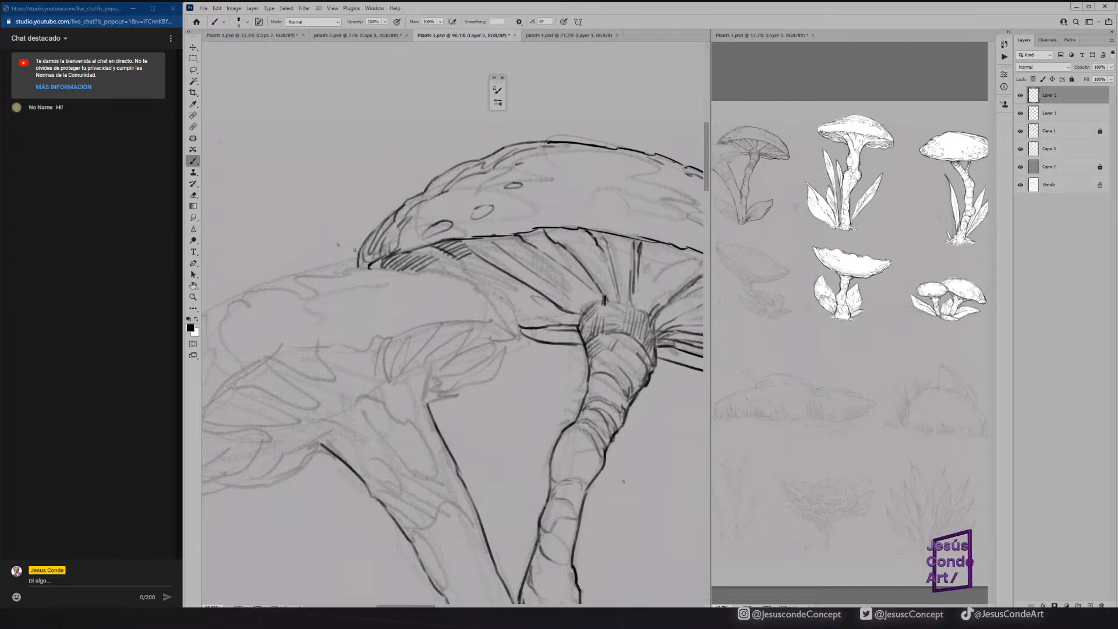
# Ink the top outline of the front mushroom's cap from its upper-left side to its right tip.
pyautogui.moveTo(402, 277); pyautogui.dragTo(532, 219)
pyautogui.moveTo(343, 284)
pyautogui.mouseDown()
pyautogui.moveTo(385, 232)
pyautogui.moveTo(488, 200)
pyautogui.moveTo(599, 200)
pyautogui.moveTo(600, 211)
pyautogui.moveTo(564, 211)
pyautogui.moveTo(570, 261)
pyautogui.mouseUp()
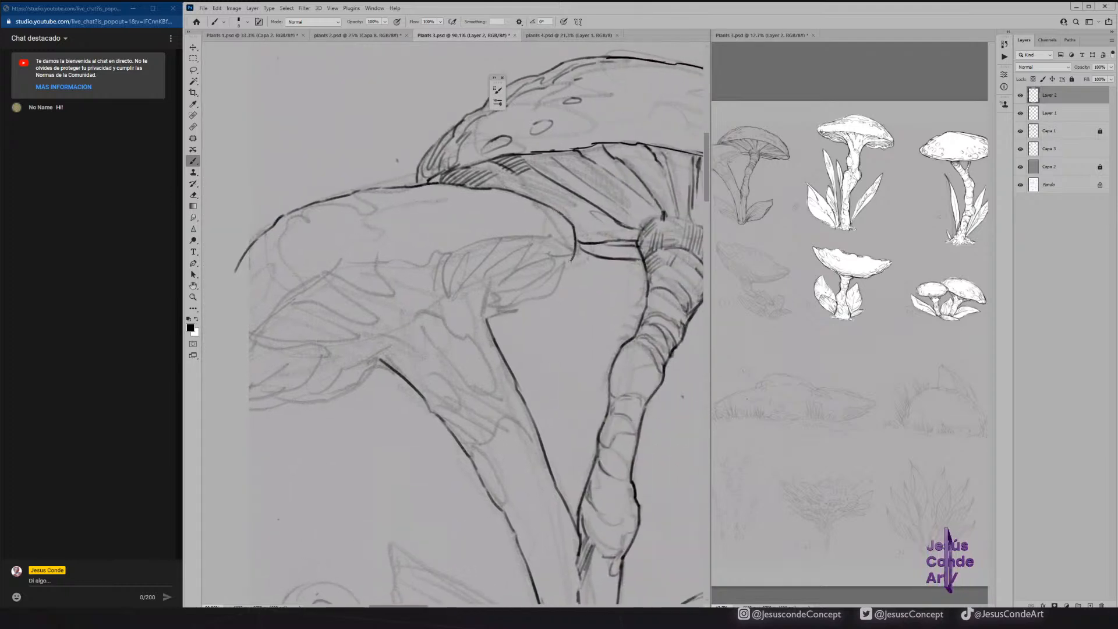
# Ink the front cap's right underside edge and the gill lines fanning out from the top of its stem.
pyautogui.moveTo(486, 320)
pyautogui.mouseDown()
pyautogui.moveTo(568, 265)
pyautogui.moveTo(491, 314)
pyautogui.moveTo(474, 307)
pyautogui.moveTo(486, 296)
pyautogui.moveTo(487, 326)
pyautogui.mouseUp()
pyautogui.moveTo(391, 333)
pyautogui.mouseDown()
pyautogui.moveTo(451, 294)
pyautogui.moveTo(464, 249)
pyautogui.moveTo(457, 289)
pyautogui.moveTo(513, 235)
pyautogui.mouseUp()
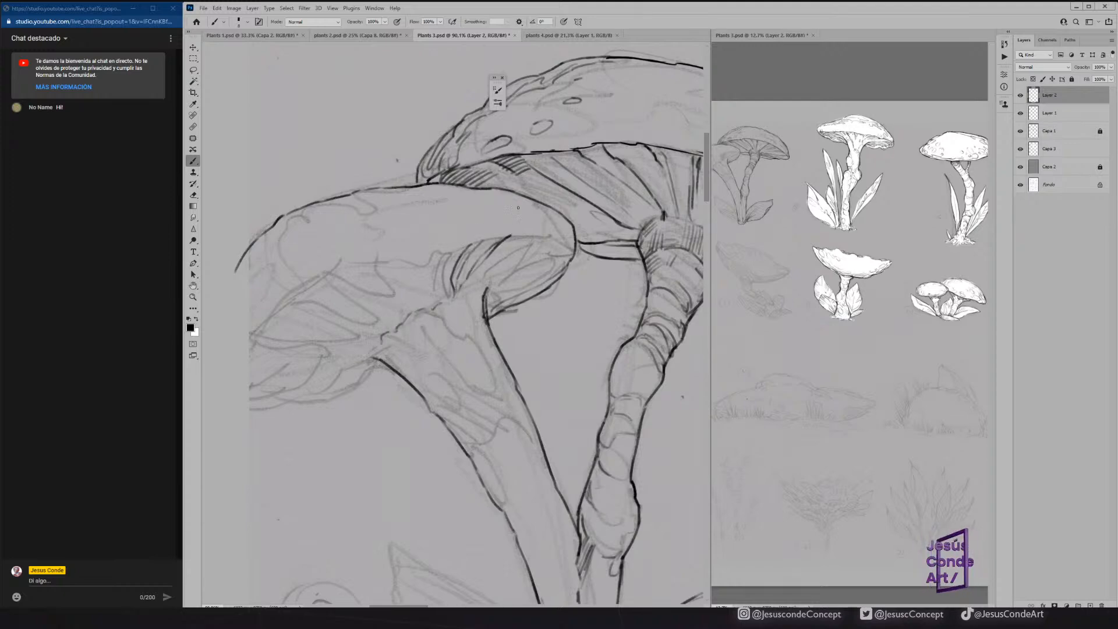
pyautogui.moveTo(489, 281)
pyautogui.mouseDown()
pyautogui.moveTo(545, 236)
pyautogui.moveTo(566, 244)
pyautogui.mouseUp()
pyautogui.moveTo(483, 304); pyautogui.dragTo(547, 273)
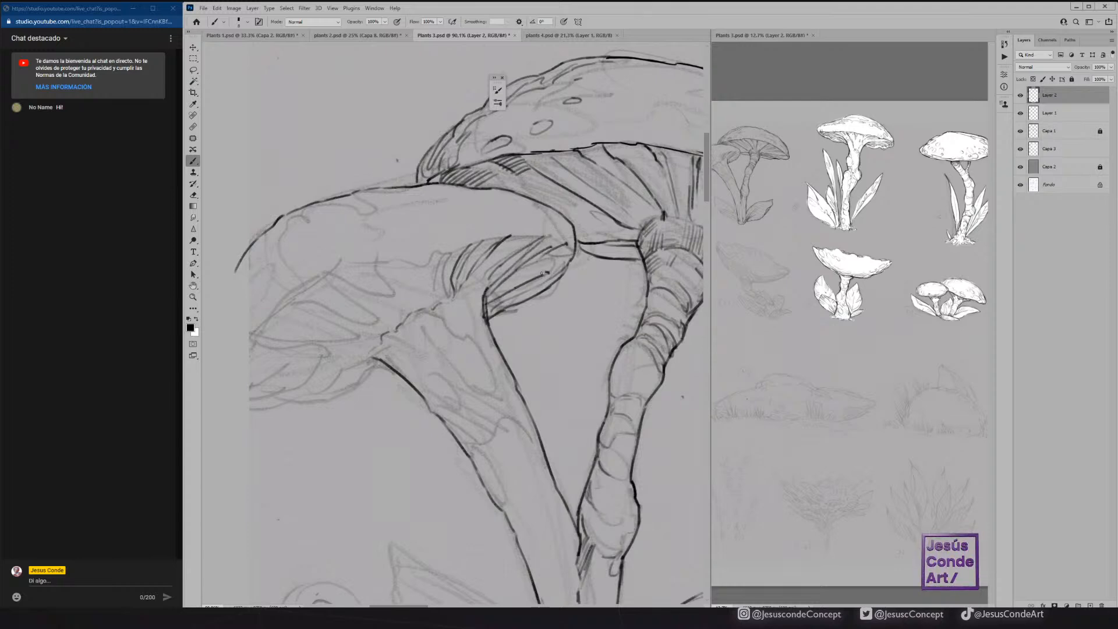
pyautogui.moveTo(486, 311); pyautogui.dragTo(508, 302)
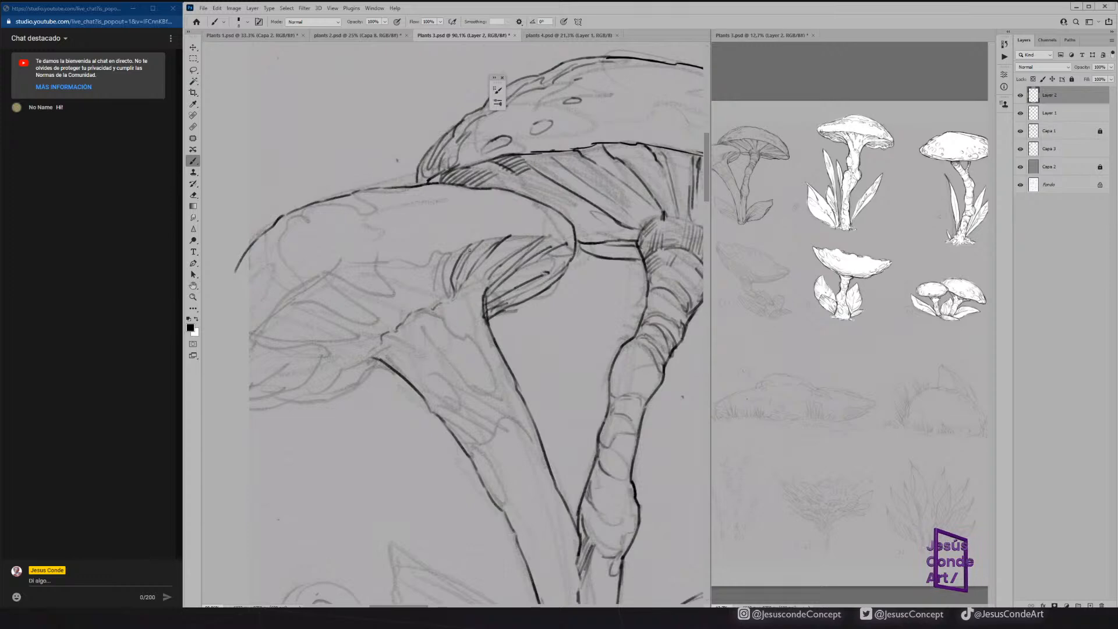
# Ink the central gills of the front cap and close its outline around the lower-left lobe.
pyautogui.moveTo(445, 253); pyautogui.dragTo(435, 293)
pyautogui.moveTo(377, 260)
pyautogui.mouseDown()
pyautogui.moveTo(406, 304)
pyautogui.moveTo(341, 267)
pyautogui.moveTo(351, 293)
pyautogui.mouseUp()
pyautogui.moveTo(383, 370)
pyautogui.mouseDown()
pyautogui.moveTo(320, 402)
pyautogui.moveTo(253, 415)
pyautogui.mouseUp()
pyautogui.moveTo(248, 351); pyautogui.dragTo(231, 385)
pyautogui.moveTo(265, 326)
pyautogui.mouseDown()
pyautogui.moveTo(239, 362)
pyautogui.moveTo(238, 412)
pyautogui.mouseUp()
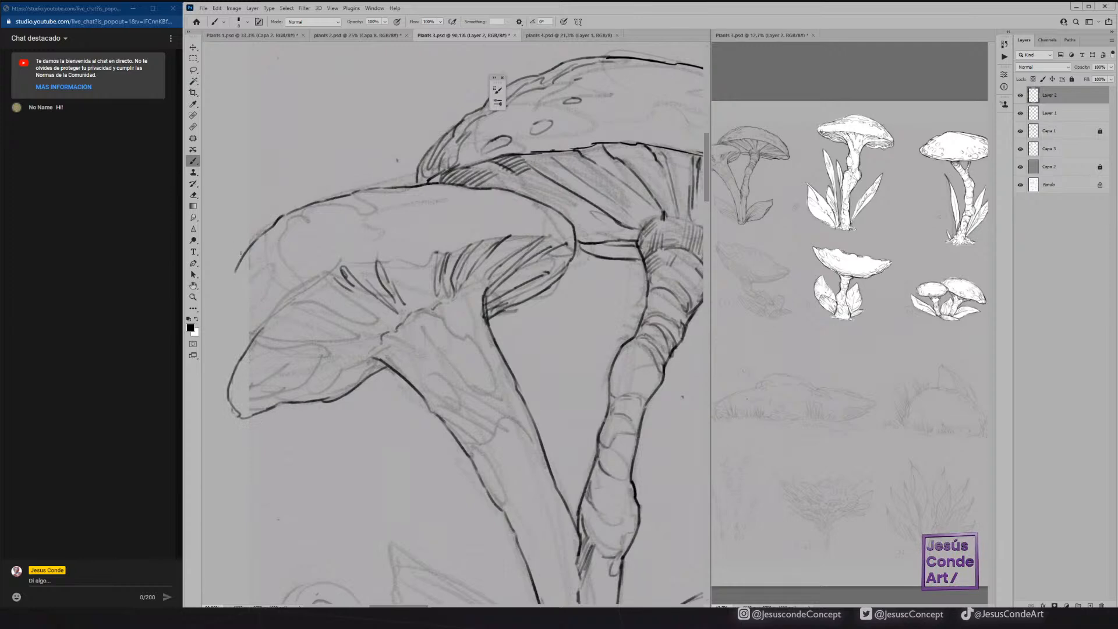
pyautogui.moveTo(236, 266)
pyautogui.mouseDown()
pyautogui.moveTo(215, 327)
pyautogui.moveTo(219, 400)
pyautogui.moveTo(237, 421)
pyautogui.moveTo(286, 404)
pyautogui.mouseUp()
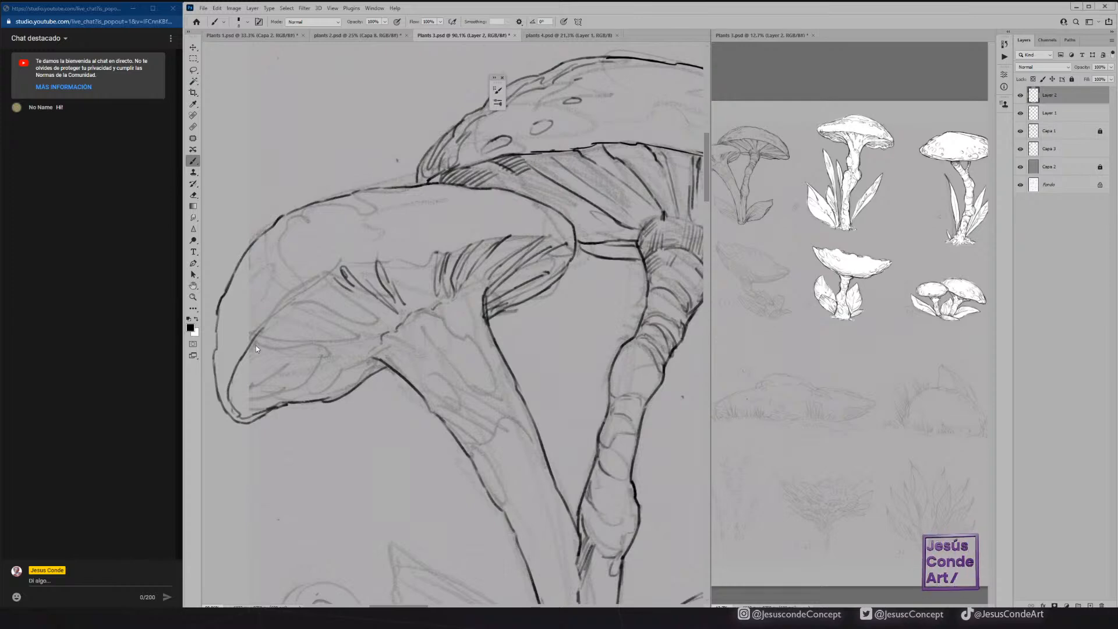
# Fill the front cap's left underside with gill lines converging on the stem and touch up the right underside edge.
pyautogui.moveTo(250, 348); pyautogui.dragTo(358, 334)
pyautogui.moveTo(357, 337)
pyautogui.mouseDown()
pyautogui.moveTo(228, 384)
pyautogui.moveTo(376, 342)
pyautogui.moveTo(244, 402)
pyautogui.moveTo(349, 370)
pyautogui.moveTo(290, 404)
pyautogui.moveTo(370, 361)
pyautogui.mouseUp()
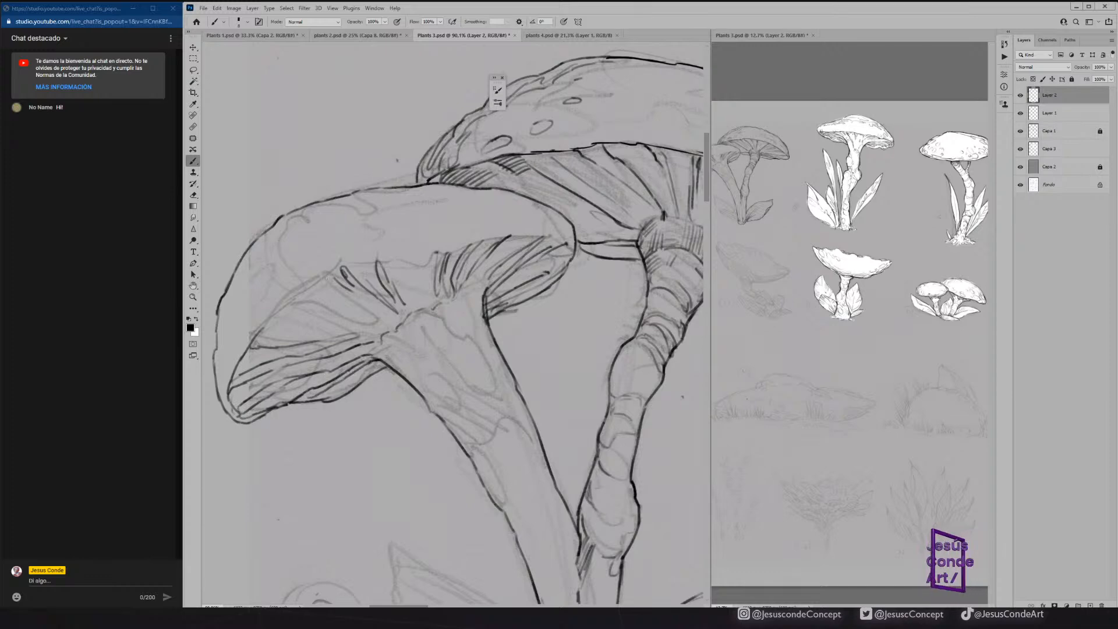
pyautogui.moveTo(283, 319)
pyautogui.mouseDown()
pyautogui.moveTo(335, 322)
pyautogui.moveTo(269, 319)
pyautogui.moveTo(384, 325)
pyautogui.mouseUp()
pyautogui.moveTo(331, 291); pyautogui.dragTo(339, 295)
pyautogui.moveTo(314, 285); pyautogui.dragTo(331, 294)
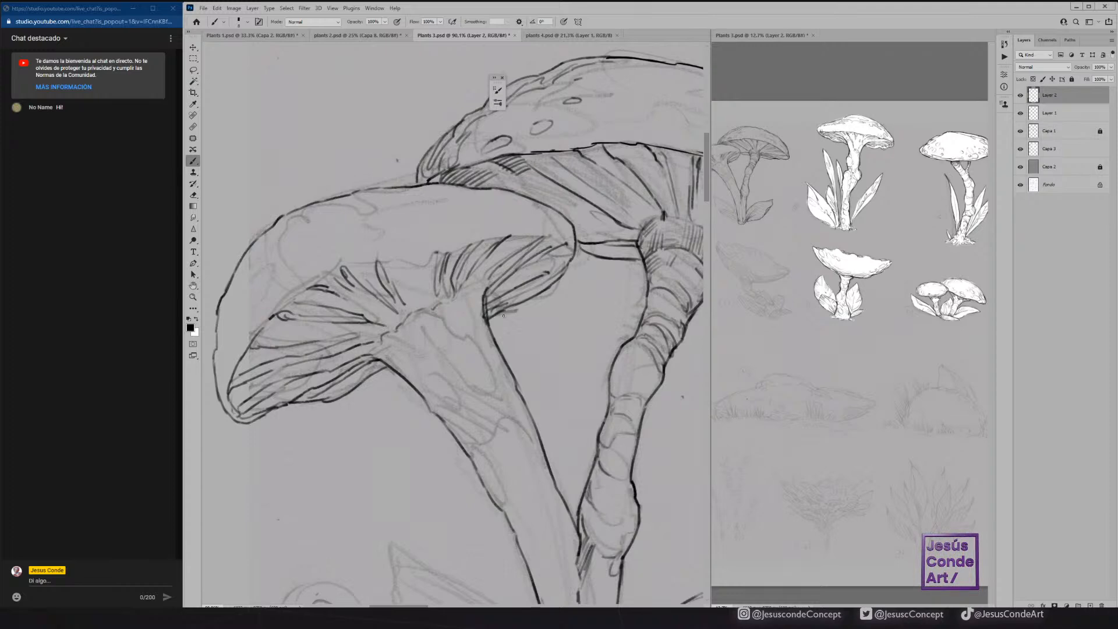
pyautogui.moveTo(496, 318); pyautogui.dragTo(562, 276)
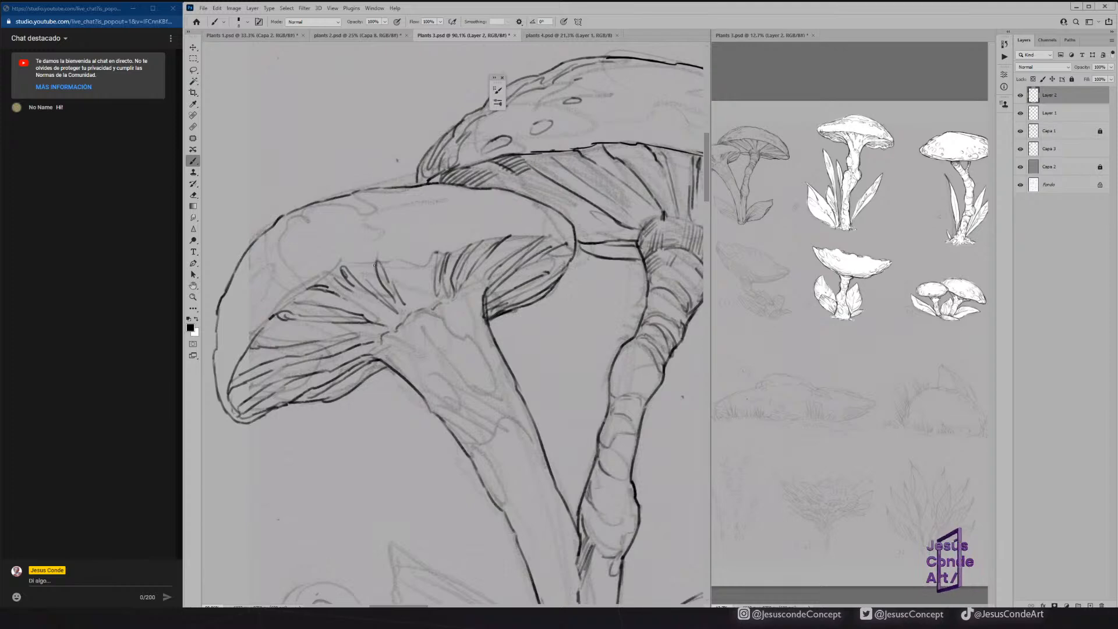
# Ink the front cap's inner rim above the central gills and add texture strokes along its left and right edges.
pyautogui.moveTo(303, 292)
pyautogui.mouseDown()
pyautogui.moveTo(347, 265)
pyautogui.moveTo(437, 254)
pyautogui.mouseUp()
pyautogui.moveTo(246, 263)
pyautogui.mouseDown()
pyautogui.moveTo(234, 301)
pyautogui.moveTo(264, 238)
pyautogui.mouseUp()
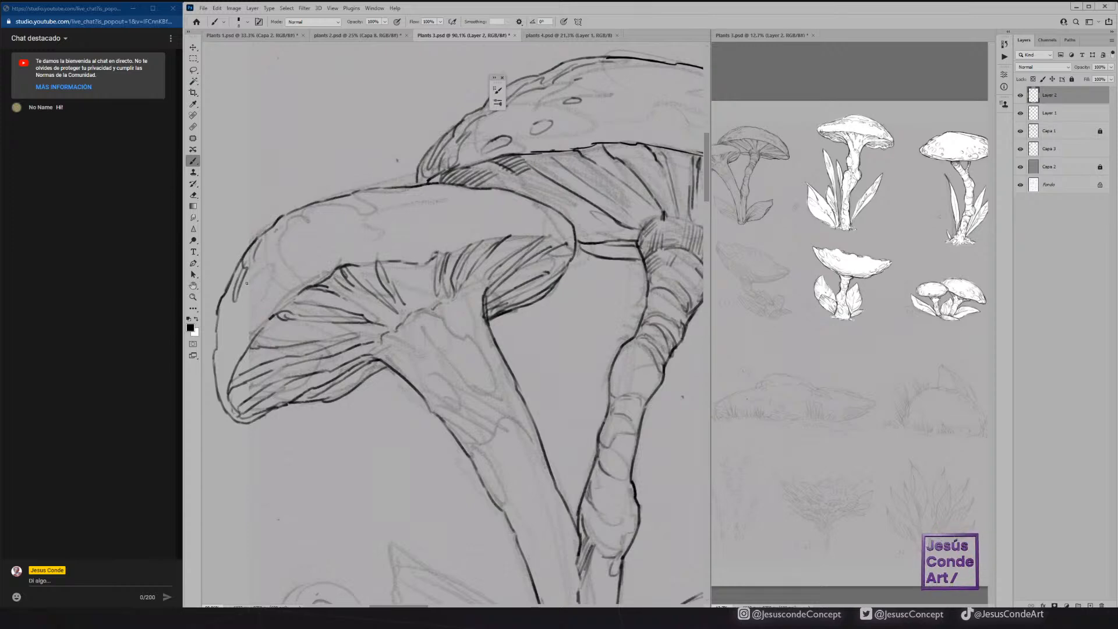
pyautogui.moveTo(219, 313)
pyautogui.mouseDown()
pyautogui.moveTo(227, 383)
pyautogui.moveTo(215, 367)
pyautogui.moveTo(224, 401)
pyautogui.mouseUp()
pyautogui.moveTo(236, 364)
pyautogui.mouseDown()
pyautogui.moveTo(237, 308)
pyautogui.moveTo(231, 340)
pyautogui.mouseUp()
pyautogui.moveTo(229, 299); pyautogui.dragTo(224, 315)
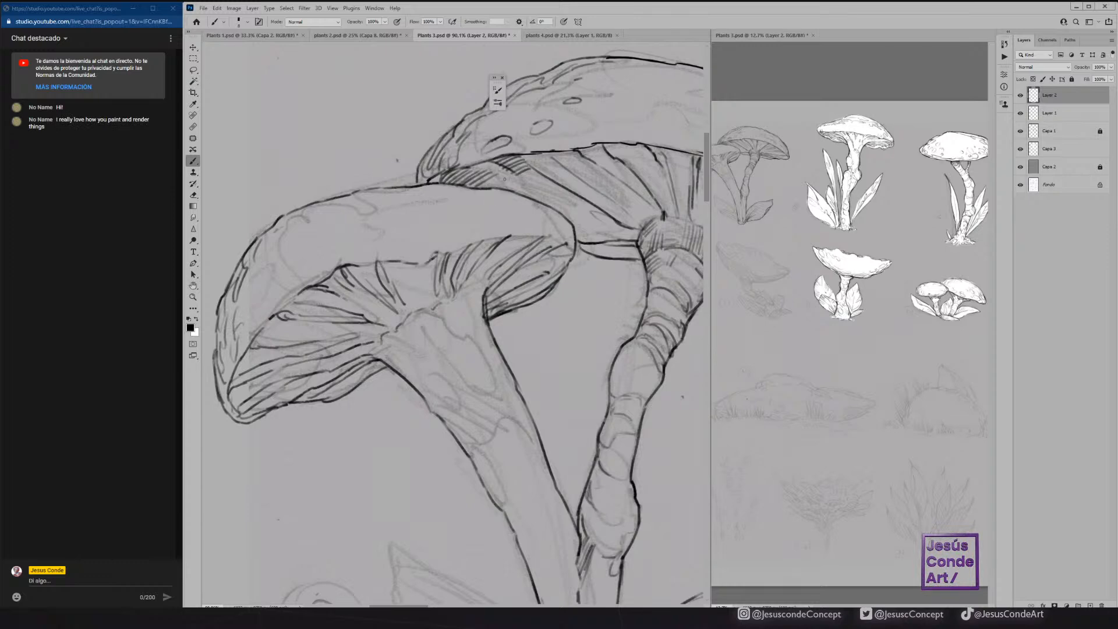
pyautogui.moveTo(504, 193)
pyautogui.mouseDown()
pyautogui.moveTo(553, 214)
pyautogui.moveTo(562, 234)
pyautogui.mouseUp()
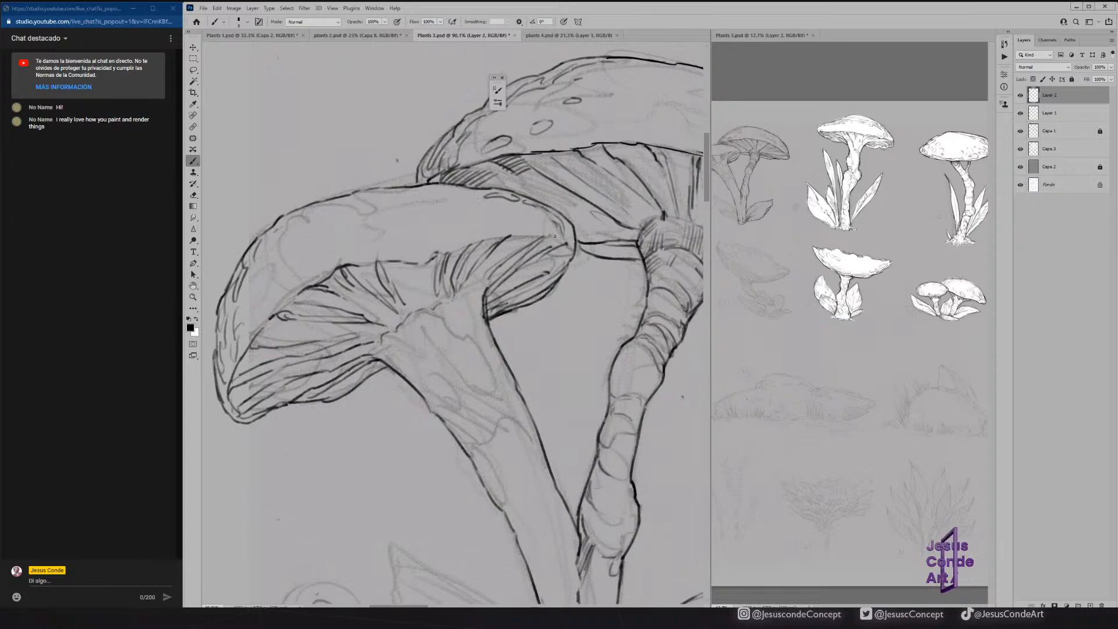
# Strengthen the front cap's rim above the right gills and add short texture marks over its upper-left side and top.
pyautogui.moveTo(471, 240)
pyautogui.mouseDown()
pyautogui.moveTo(554, 239)
pyautogui.moveTo(571, 249)
pyautogui.moveTo(555, 280)
pyautogui.mouseUp()
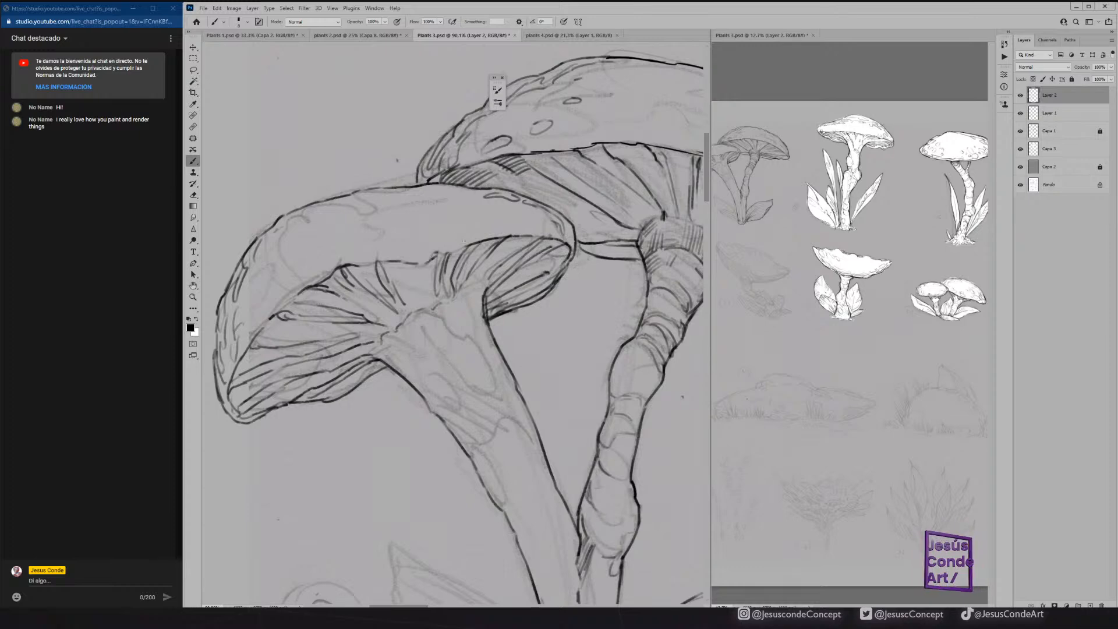
pyautogui.moveTo(468, 247)
pyautogui.mouseDown()
pyautogui.moveTo(360, 268)
pyautogui.moveTo(391, 260)
pyautogui.mouseUp()
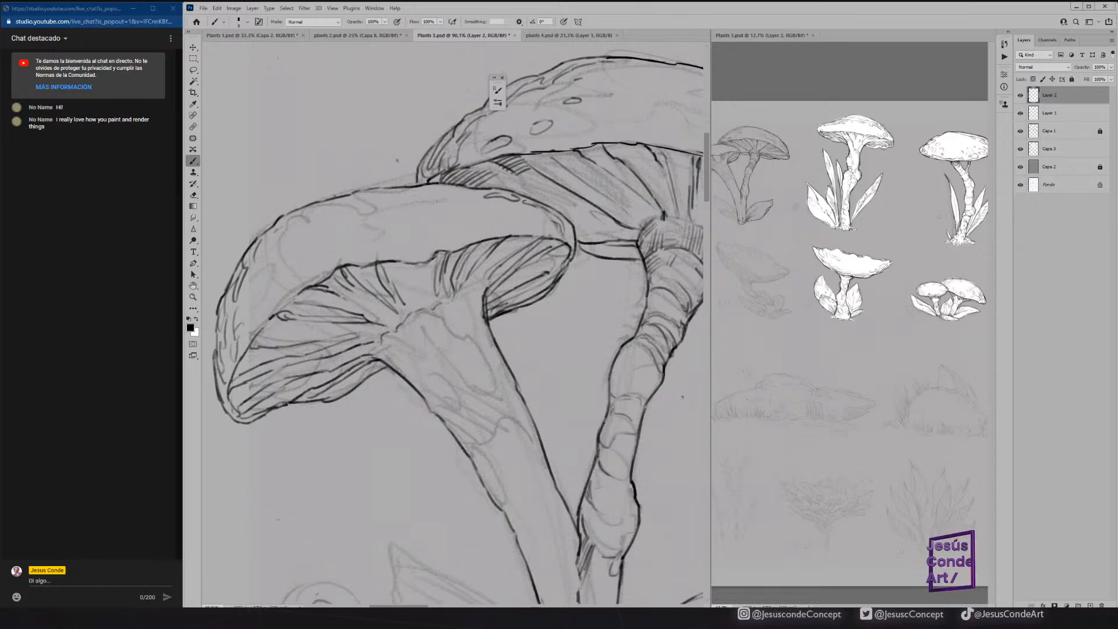
pyautogui.moveTo(324, 207)
pyautogui.mouseDown()
pyautogui.moveTo(260, 243)
pyautogui.moveTo(255, 257)
pyautogui.moveTo(272, 251)
pyautogui.moveTo(255, 305)
pyautogui.mouseUp()
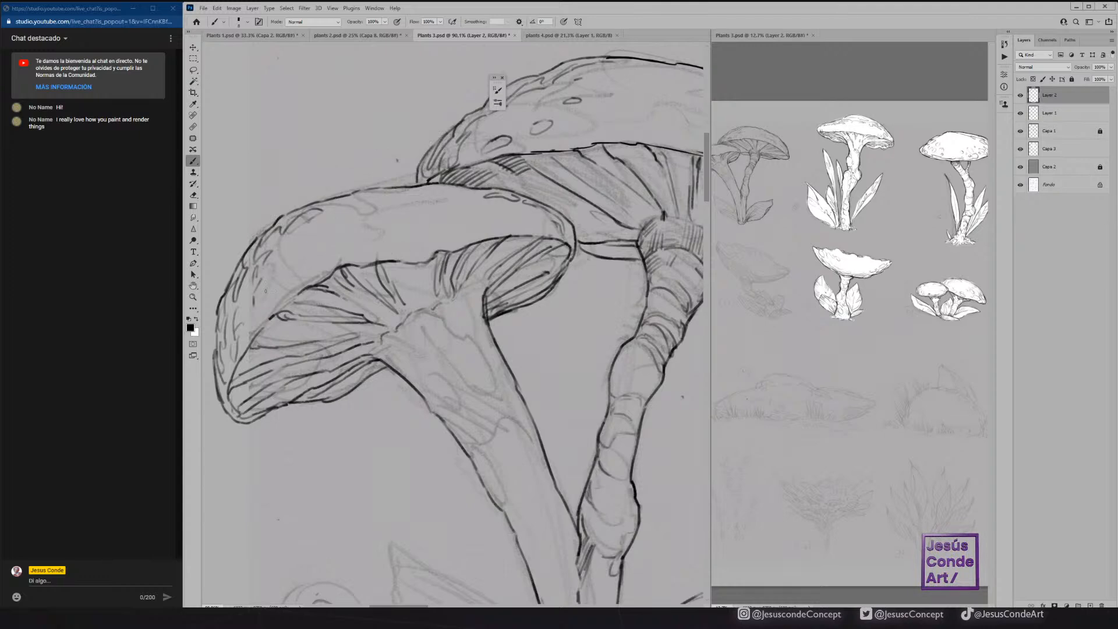
pyautogui.moveTo(436, 191)
pyautogui.mouseDown()
pyautogui.moveTo(491, 195)
pyautogui.moveTo(348, 192)
pyautogui.mouseUp()
pyautogui.moveTo(393, 188); pyautogui.dragTo(368, 190)
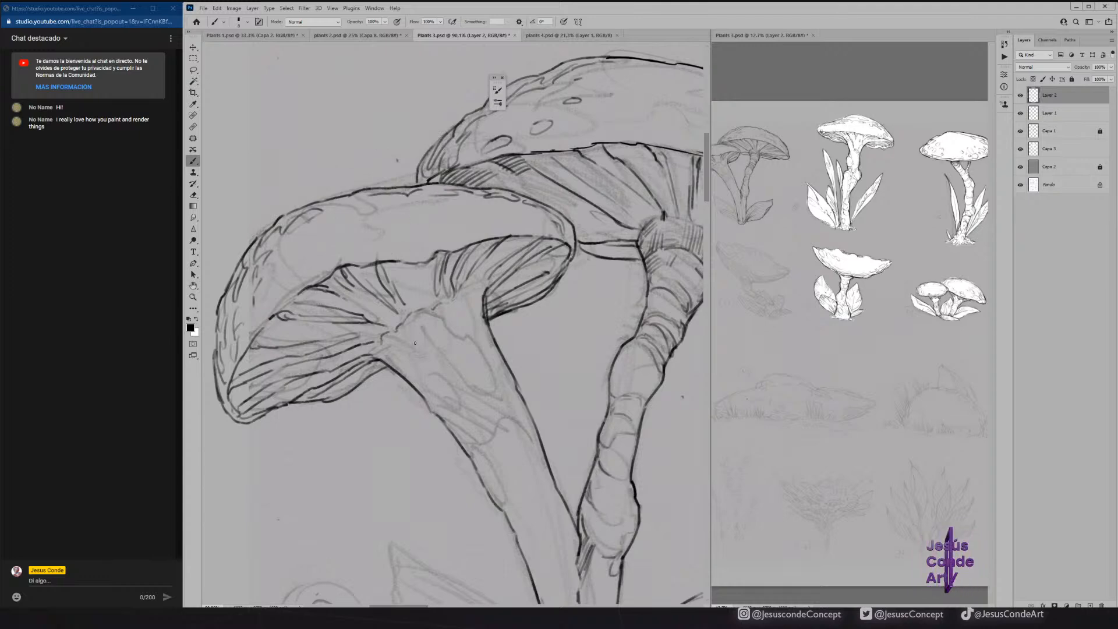
# Ink the ragged skin contours on the front mushroom's stem and hatch the band above the torn edge.
pyautogui.moveTo(437, 312)
pyautogui.mouseDown()
pyautogui.moveTo(473, 345)
pyautogui.moveTo(498, 388)
pyautogui.moveTo(483, 395)
pyautogui.moveTo(445, 373)
pyautogui.moveTo(459, 407)
pyautogui.mouseUp()
pyautogui.moveTo(421, 361)
pyautogui.mouseDown()
pyautogui.moveTo(387, 332)
pyautogui.moveTo(404, 360)
pyautogui.mouseUp()
pyautogui.moveTo(393, 360)
pyautogui.mouseDown()
pyautogui.moveTo(479, 440)
pyautogui.moveTo(468, 452)
pyautogui.moveTo(472, 462)
pyautogui.moveTo(472, 450)
pyautogui.moveTo(481, 455)
pyautogui.moveTo(498, 504)
pyautogui.moveTo(487, 443)
pyautogui.moveTo(515, 421)
pyautogui.moveTo(537, 442)
pyautogui.moveTo(510, 409)
pyautogui.mouseUp()
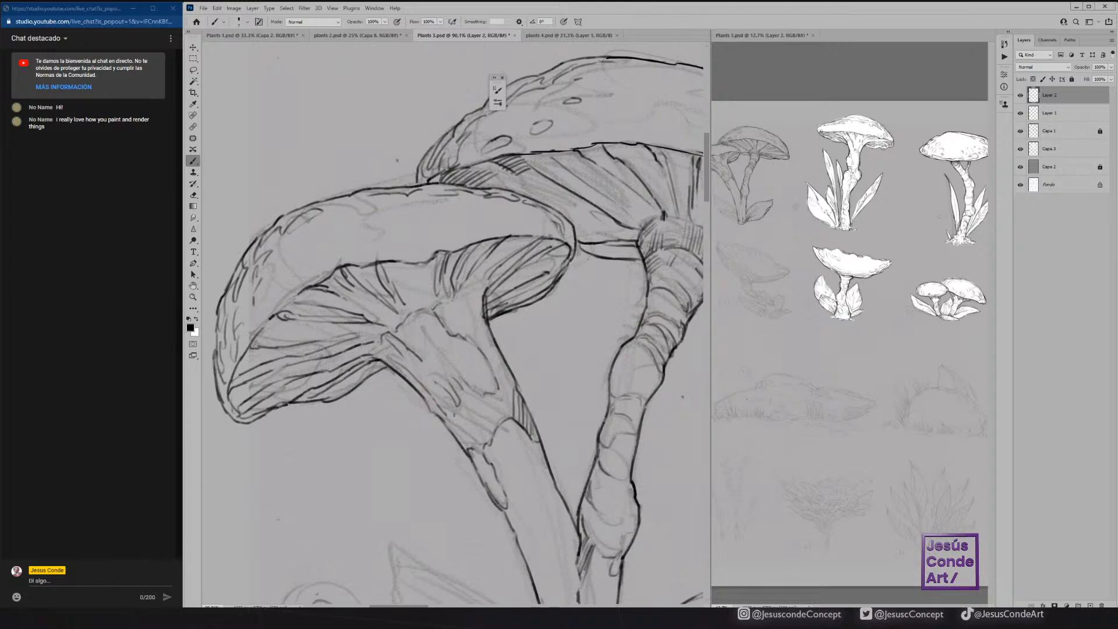
pyautogui.moveTo(448, 411)
pyautogui.mouseDown()
pyautogui.moveTo(485, 446)
pyautogui.moveTo(467, 449)
pyautogui.mouseUp()
pyautogui.moveTo(459, 387)
pyautogui.mouseDown()
pyautogui.moveTo(485, 437)
pyautogui.moveTo(494, 432)
pyautogui.mouseUp()
pyautogui.moveTo(486, 401)
pyautogui.mouseDown()
pyautogui.moveTo(495, 426)
pyautogui.moveTo(512, 425)
pyautogui.moveTo(483, 446)
pyautogui.moveTo(485, 476)
pyautogui.mouseUp()
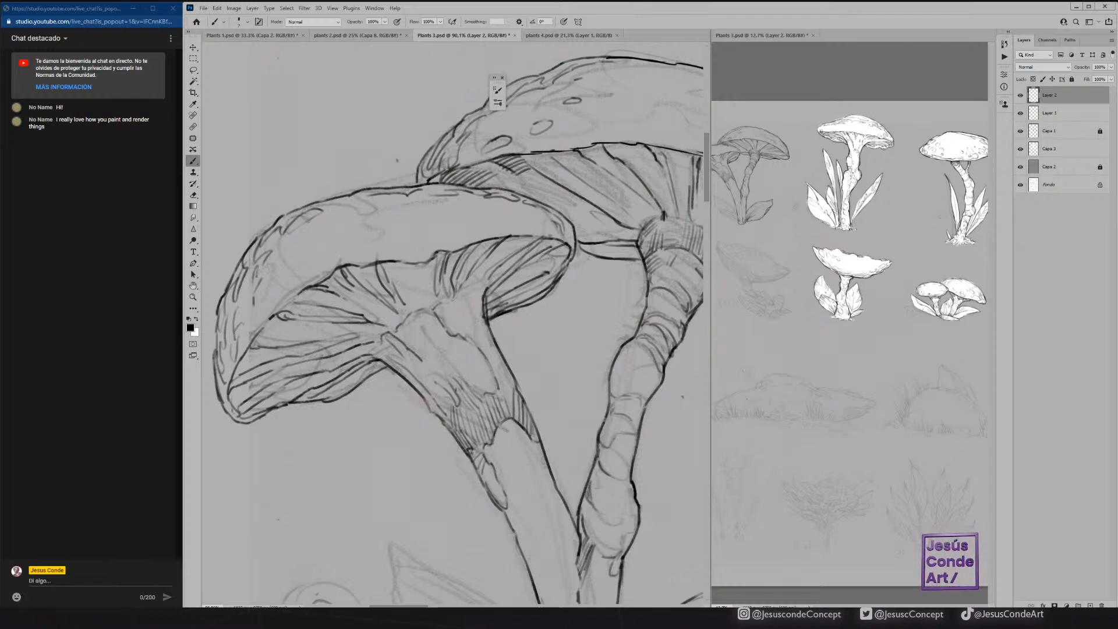
# Hatch the upper part of the front stem along its left side and just beneath the cap on the right.
pyautogui.moveTo(421, 326)
pyautogui.mouseDown()
pyautogui.moveTo(449, 381)
pyautogui.moveTo(459, 377)
pyautogui.moveTo(444, 351)
pyautogui.mouseUp()
pyautogui.moveTo(426, 320)
pyautogui.mouseDown()
pyautogui.moveTo(436, 341)
pyautogui.moveTo(429, 334)
pyautogui.mouseUp()
pyautogui.moveTo(414, 319)
pyautogui.mouseDown()
pyautogui.moveTo(428, 340)
pyautogui.moveTo(395, 344)
pyautogui.moveTo(406, 358)
pyautogui.mouseUp()
pyautogui.moveTo(401, 343); pyautogui.dragTo(440, 394)
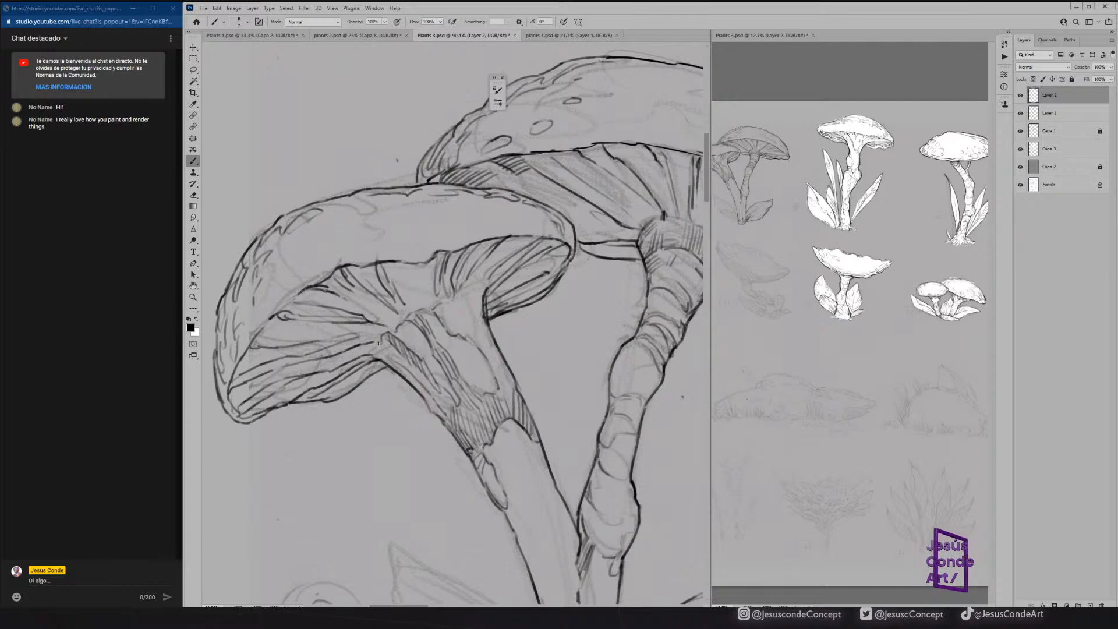
pyautogui.moveTo(384, 351)
pyautogui.mouseDown()
pyautogui.moveTo(412, 386)
pyautogui.moveTo(400, 374)
pyautogui.mouseUp()
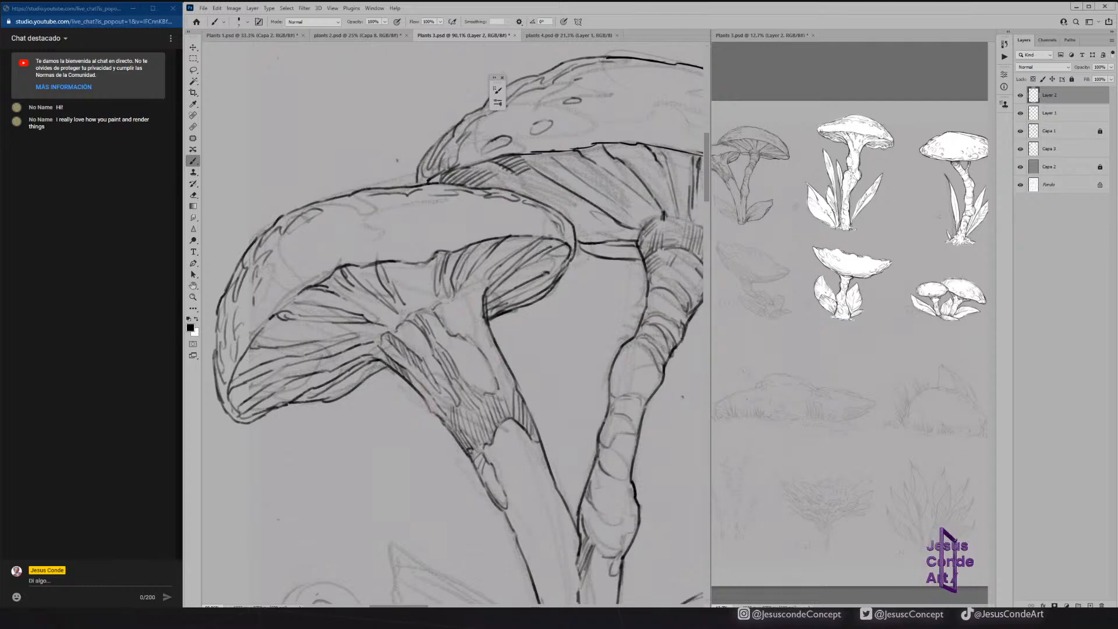
pyautogui.moveTo(470, 291); pyautogui.dragTo(480, 323)
pyautogui.moveTo(478, 287)
pyautogui.mouseDown()
pyautogui.moveTo(483, 324)
pyautogui.moveTo(484, 284)
pyautogui.mouseUp()
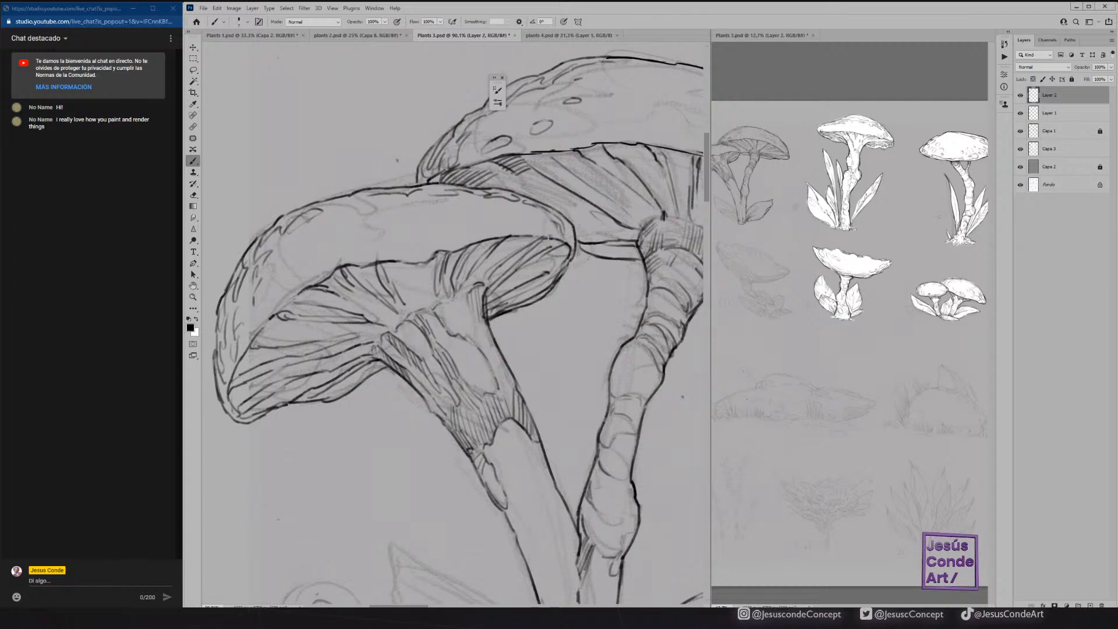
# Add denser hatching to the large mushroom's collar and shade its gills beneath the left part of the cap rim.
pyautogui.moveTo(674, 252); pyautogui.dragTo(662, 263)
pyautogui.moveTo(670, 248); pyautogui.dragTo(658, 257)
pyautogui.moveTo(662, 248)
pyautogui.mouseDown()
pyautogui.moveTo(653, 256)
pyautogui.moveTo(669, 237)
pyautogui.moveTo(653, 224)
pyautogui.mouseUp()
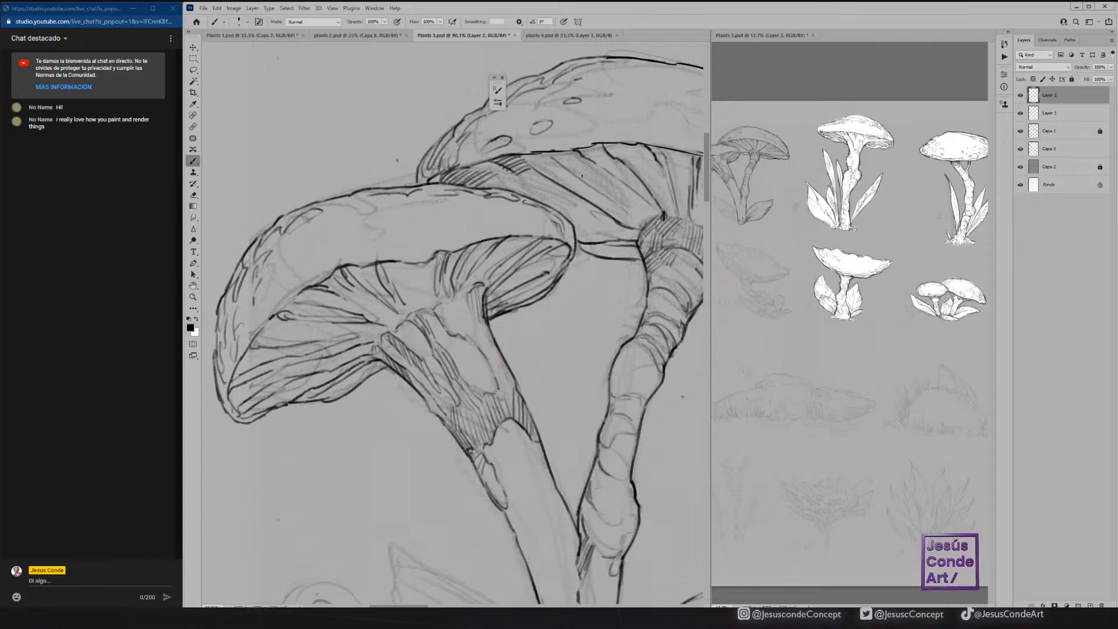
pyautogui.moveTo(571, 158); pyautogui.dragTo(557, 160)
pyautogui.moveTo(560, 153)
pyautogui.mouseDown()
pyautogui.moveTo(530, 164)
pyautogui.moveTo(539, 160)
pyautogui.mouseUp()
pyautogui.moveTo(546, 152); pyautogui.dragTo(535, 158)
# Darken the gaps between gills along the front cap's inner rim and add accents where the gills meet the stem.
pyautogui.moveTo(275, 315)
pyautogui.mouseDown()
pyautogui.moveTo(253, 339)
pyautogui.moveTo(278, 330)
pyautogui.moveTo(262, 333)
pyautogui.moveTo(285, 305)
pyautogui.mouseUp()
pyautogui.moveTo(294, 299)
pyautogui.mouseDown()
pyautogui.moveTo(282, 306)
pyautogui.moveTo(294, 302)
pyautogui.mouseUp()
pyautogui.moveTo(369, 267); pyautogui.dragTo(346, 273)
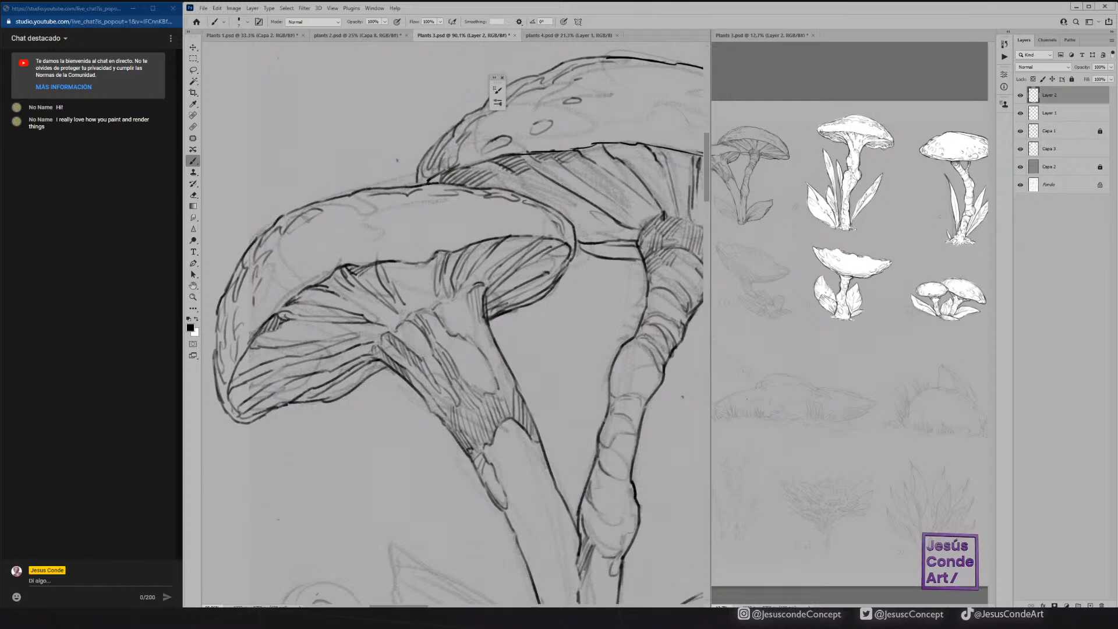
pyautogui.moveTo(436, 254); pyautogui.dragTo(424, 262)
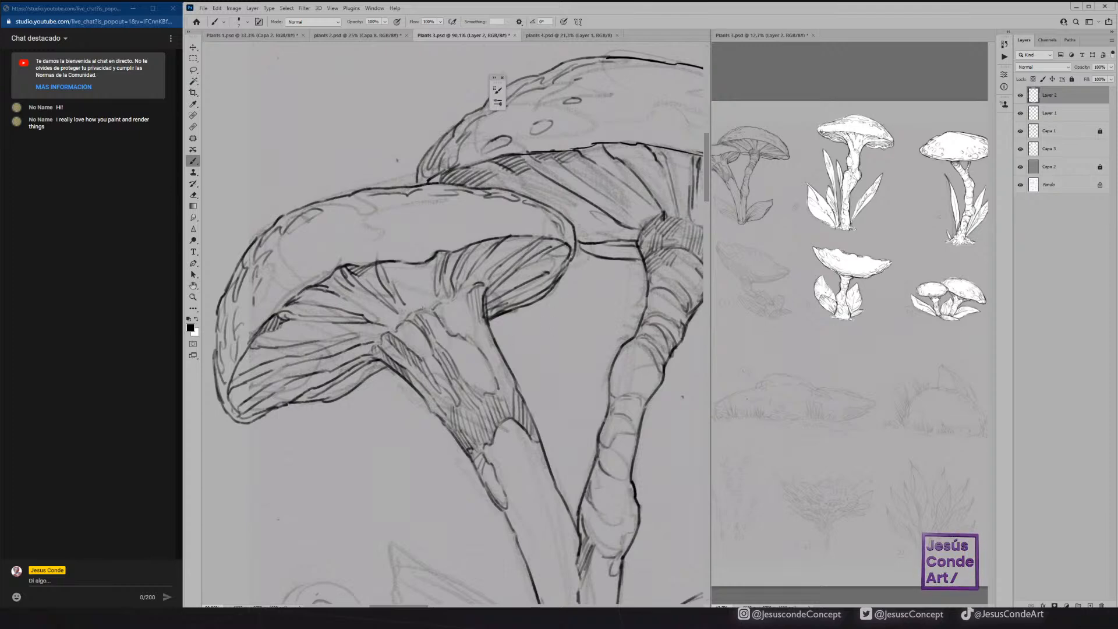
pyautogui.moveTo(408, 307); pyautogui.dragTo(401, 324)
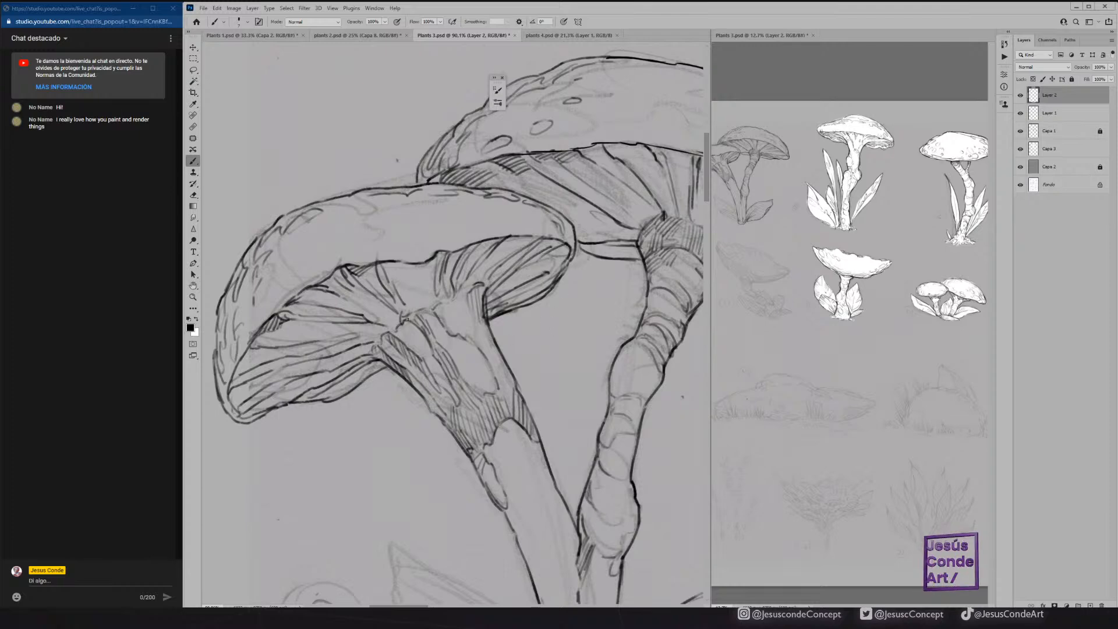
pyautogui.moveTo(468, 293)
pyautogui.mouseDown()
pyautogui.moveTo(487, 328)
pyautogui.moveTo(458, 301)
pyautogui.mouseUp()
pyautogui.moveTo(611, 383); pyautogui.dragTo(605, 412)
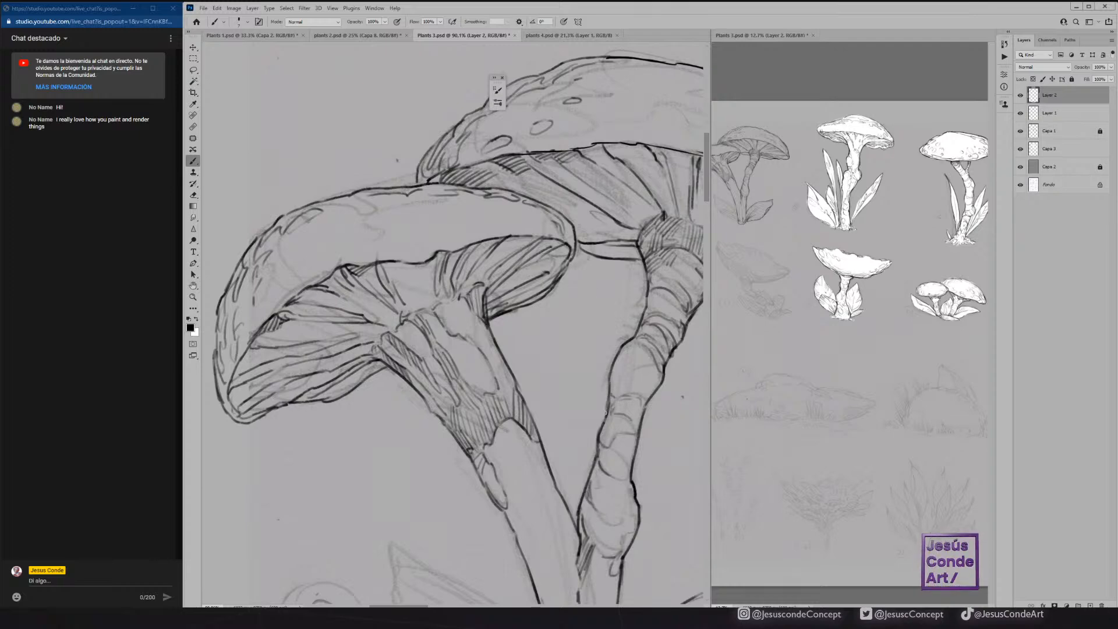
# Add short hatch lines to the gills beneath the middle of the front mushroom's cap.
pyautogui.click(818, 205)
pyautogui.moveTo(815, 205)
pyautogui.mouseDown()
pyautogui.moveTo(904, 202)
pyautogui.moveTo(830, 200)
pyautogui.mouseUp()
pyautogui.click(429, 280)
pyautogui.moveTo(425, 279); pyautogui.dragTo(425, 304)
pyautogui.moveTo(422, 266); pyautogui.dragTo(425, 307)
pyautogui.moveTo(417, 271)
pyautogui.mouseDown()
pyautogui.moveTo(420, 305)
pyautogui.moveTo(450, 303)
pyautogui.mouseUp()
# Ink the left leaf's outline at the stem base, with its midrib and short hatching near the tip.
pyautogui.moveTo(519, 476); pyautogui.dragTo(421, 235)
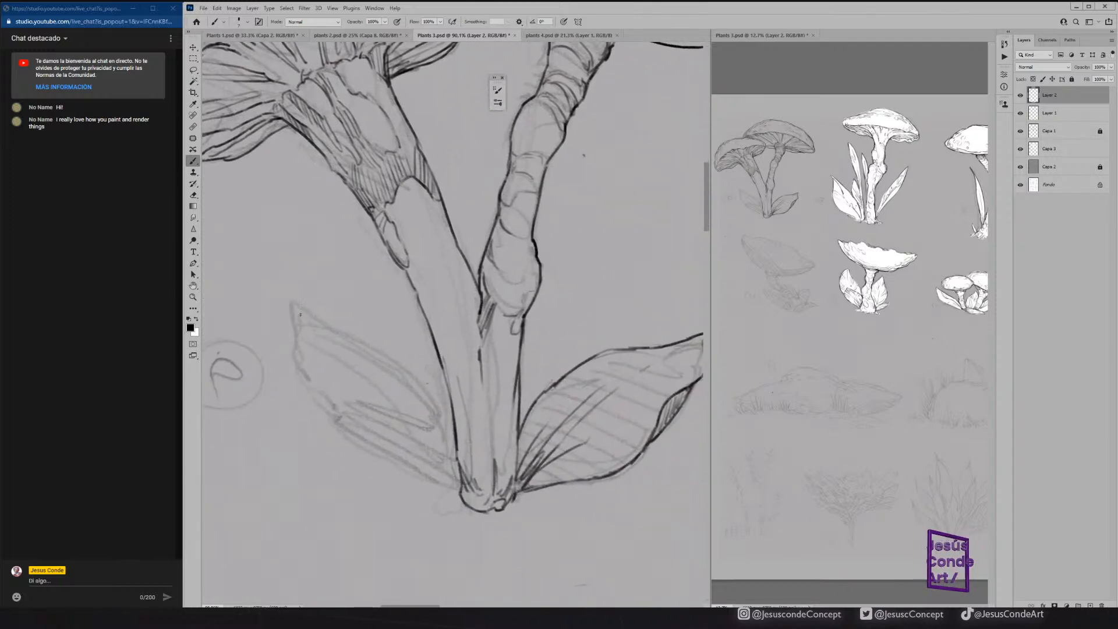
pyautogui.moveTo(292, 304)
pyautogui.mouseDown()
pyautogui.moveTo(314, 401)
pyautogui.moveTo(362, 446)
pyautogui.moveTo(457, 492)
pyautogui.mouseUp()
pyautogui.moveTo(292, 303)
pyautogui.mouseDown()
pyautogui.moveTo(409, 365)
pyautogui.moveTo(463, 491)
pyautogui.moveTo(345, 378)
pyautogui.moveTo(326, 341)
pyautogui.mouseUp()
pyautogui.moveTo(330, 361); pyautogui.dragTo(311, 330)
pyautogui.moveTo(354, 388)
pyautogui.mouseDown()
pyautogui.moveTo(357, 368)
pyautogui.moveTo(390, 412)
pyautogui.mouseUp()
pyautogui.moveTo(377, 396)
pyautogui.mouseDown()
pyautogui.moveTo(410, 438)
pyautogui.moveTo(396, 426)
pyautogui.mouseUp()
pyautogui.moveTo(387, 368)
pyautogui.mouseDown()
pyautogui.moveTo(422, 404)
pyautogui.moveTo(460, 484)
pyautogui.mouseUp()
pyautogui.moveTo(424, 448); pyautogui.dragTo(454, 482)
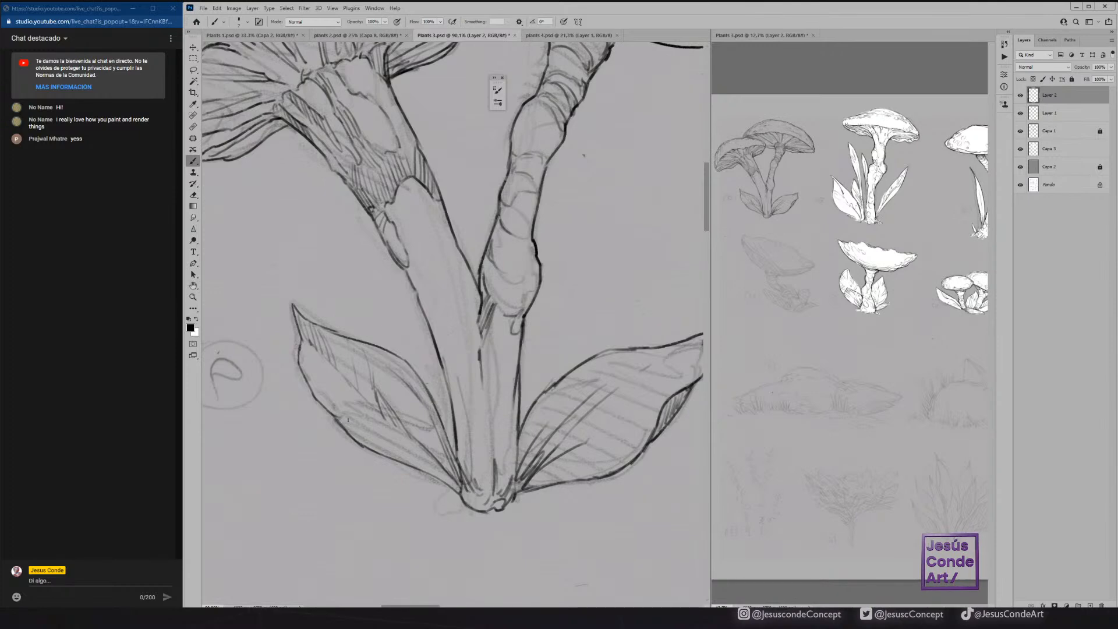
# Hatch the left leaf's lower edge and base and clean up its upper contour with the eraser.
pyautogui.moveTo(310, 385)
pyautogui.mouseDown()
pyautogui.moveTo(334, 414)
pyautogui.moveTo(341, 405)
pyautogui.moveTo(365, 446)
pyautogui.mouseUp()
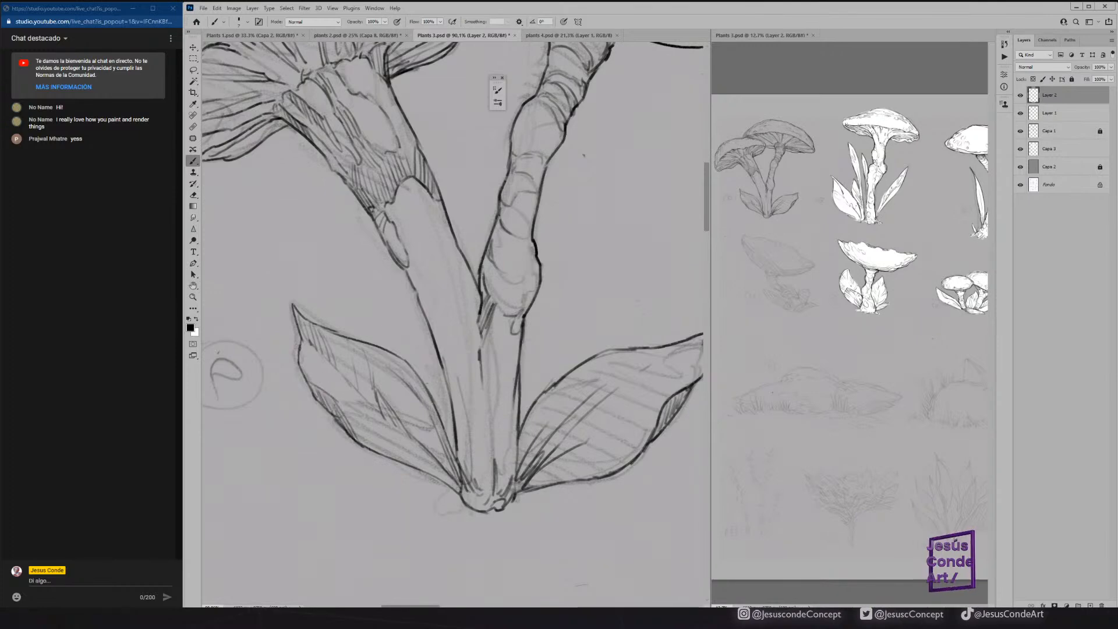
pyautogui.moveTo(343, 405); pyautogui.dragTo(391, 426)
pyautogui.press('e')
pyautogui.press('b')
pyautogui.moveTo(364, 441)
pyautogui.mouseDown()
pyautogui.moveTo(426, 450)
pyautogui.moveTo(416, 453)
pyautogui.moveTo(440, 464)
pyautogui.moveTo(426, 466)
pyautogui.moveTo(445, 466)
pyautogui.mouseUp()
pyautogui.moveTo(421, 469); pyautogui.dragTo(462, 490)
pyautogui.moveTo(452, 447); pyautogui.dragTo(426, 386)
pyautogui.press('e')
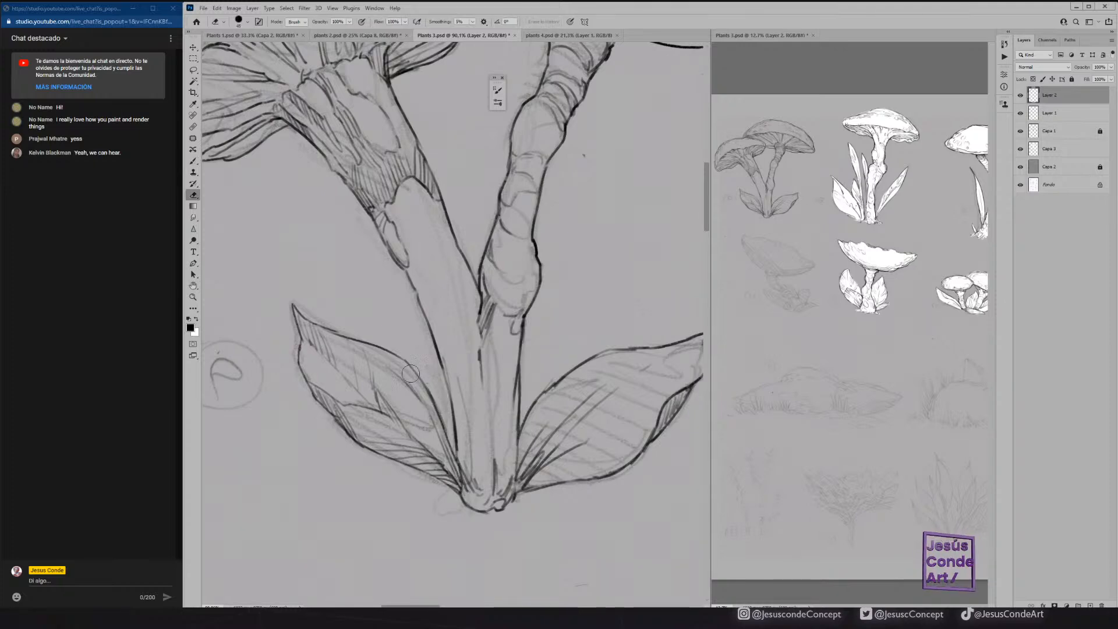
pyautogui.moveTo(437, 399)
pyautogui.mouseDown()
pyautogui.moveTo(440, 418)
pyautogui.moveTo(427, 374)
pyautogui.mouseUp()
# Ink the right leaf's midrib, hatch its base, upper edge and tip, and add matching hatching to the left leaf's upper edge.
pyautogui.moveTo(528, 353); pyautogui.dragTo(466, 319)
pyautogui.press('b')
pyautogui.moveTo(452, 460)
pyautogui.mouseDown()
pyautogui.moveTo(465, 440)
pyautogui.moveTo(465, 385)
pyautogui.moveTo(488, 355)
pyautogui.mouseUp()
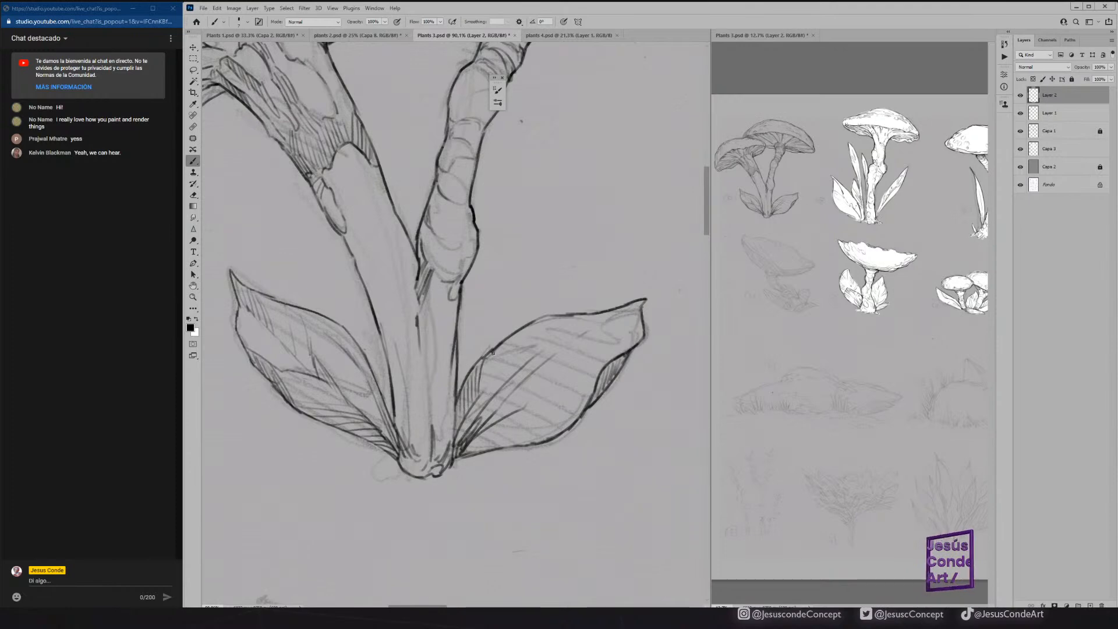
pyautogui.moveTo(584, 337); pyautogui.dragTo(538, 372)
pyautogui.moveTo(537, 377)
pyautogui.mouseDown()
pyautogui.moveTo(637, 311)
pyautogui.moveTo(602, 333)
pyautogui.mouseUp()
pyautogui.moveTo(603, 343); pyautogui.dragTo(643, 327)
pyautogui.moveTo(560, 343); pyautogui.dragTo(568, 319)
pyautogui.moveTo(554, 345); pyautogui.dragTo(557, 318)
pyautogui.moveTo(518, 362); pyautogui.dragTo(523, 332)
pyautogui.moveTo(514, 371); pyautogui.dragTo(513, 340)
pyautogui.moveTo(334, 375); pyautogui.dragTo(342, 338)
pyautogui.moveTo(337, 375); pyautogui.dragTo(345, 350)
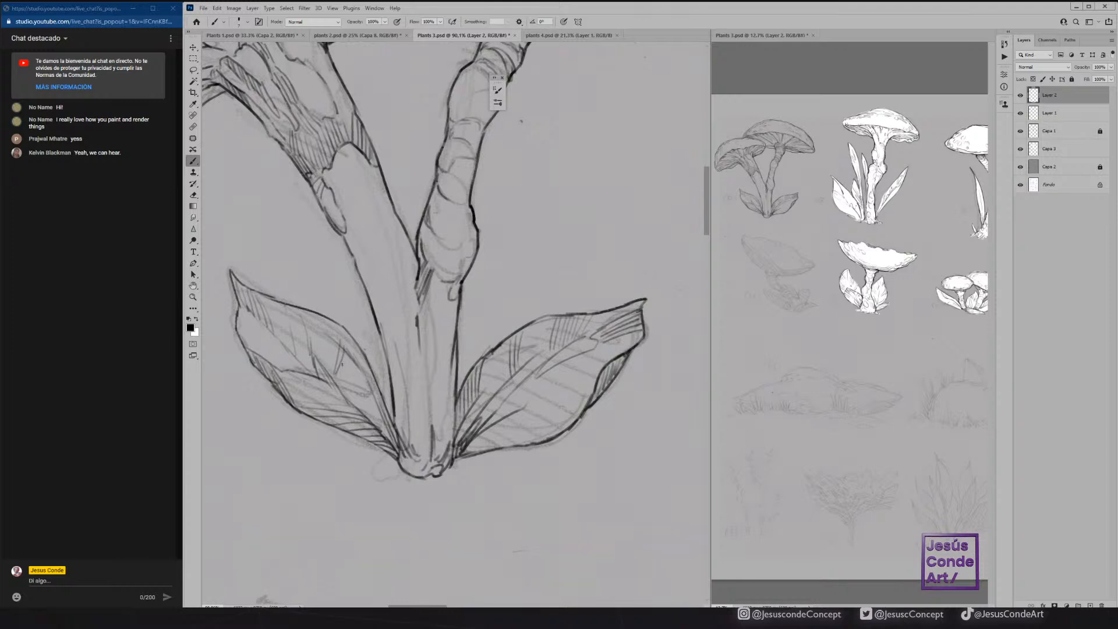
# Unlock Capa 2 and raise its lightness to +37 with Hue/Saturation, relocking it and returning to Layer 2.
pyautogui.click(1103, 166)
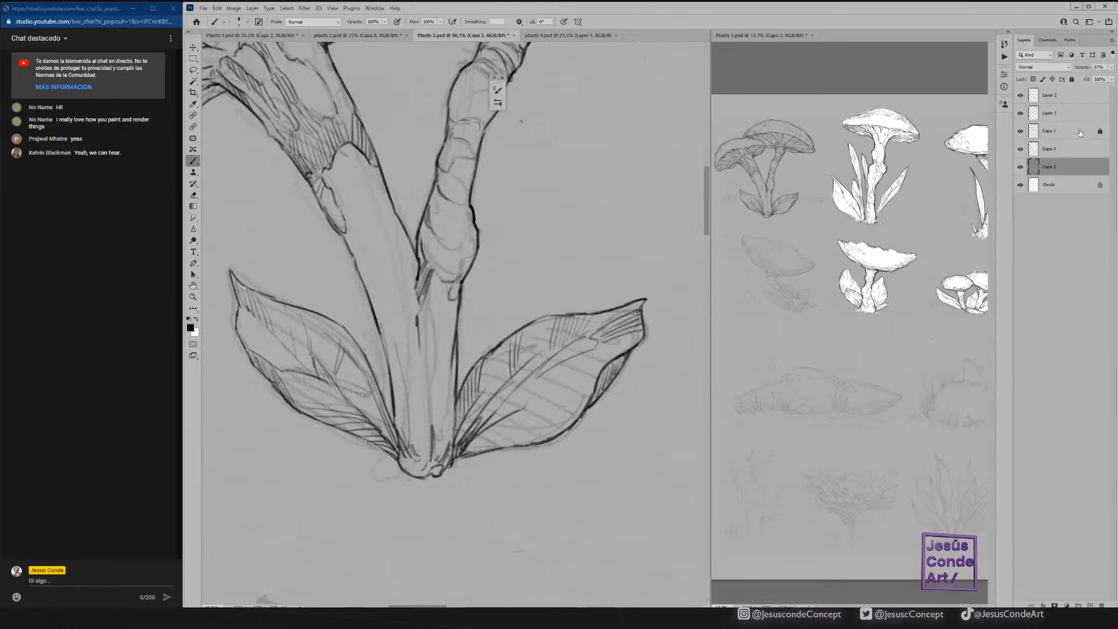
pyautogui.hotkey('ctrl', 'u')
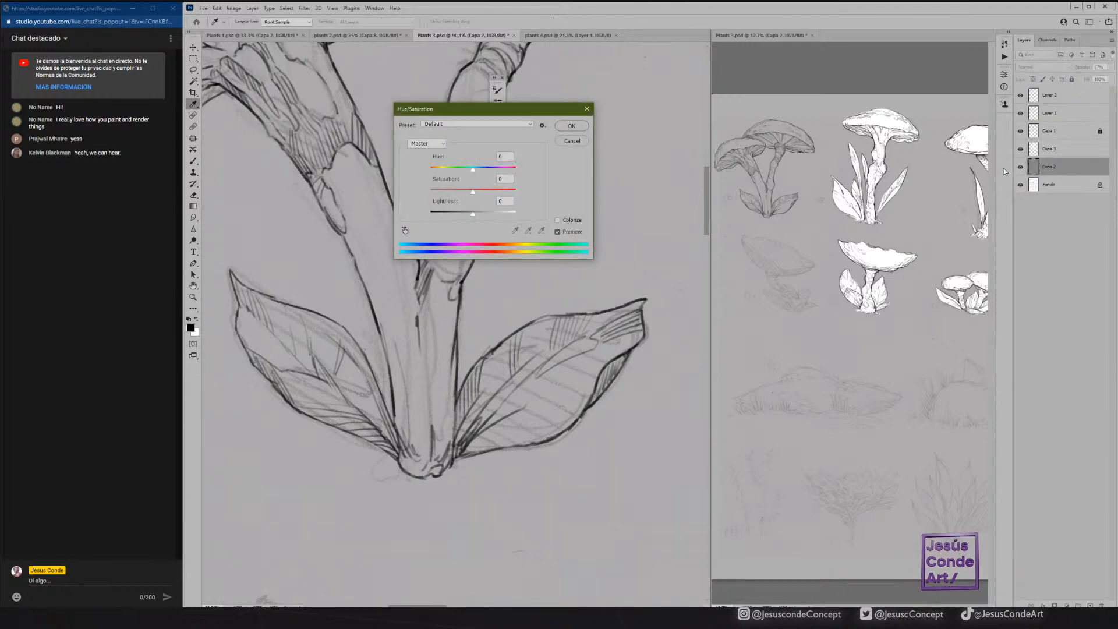
pyautogui.moveTo(483, 215); pyautogui.dragTo(489, 213)
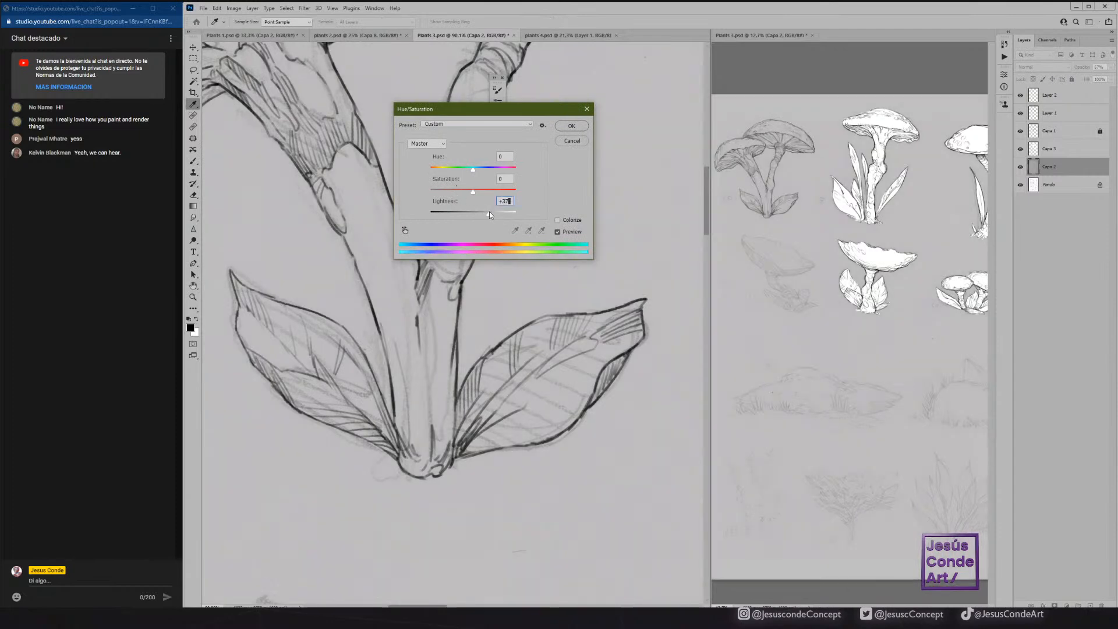
pyautogui.click(568, 130)
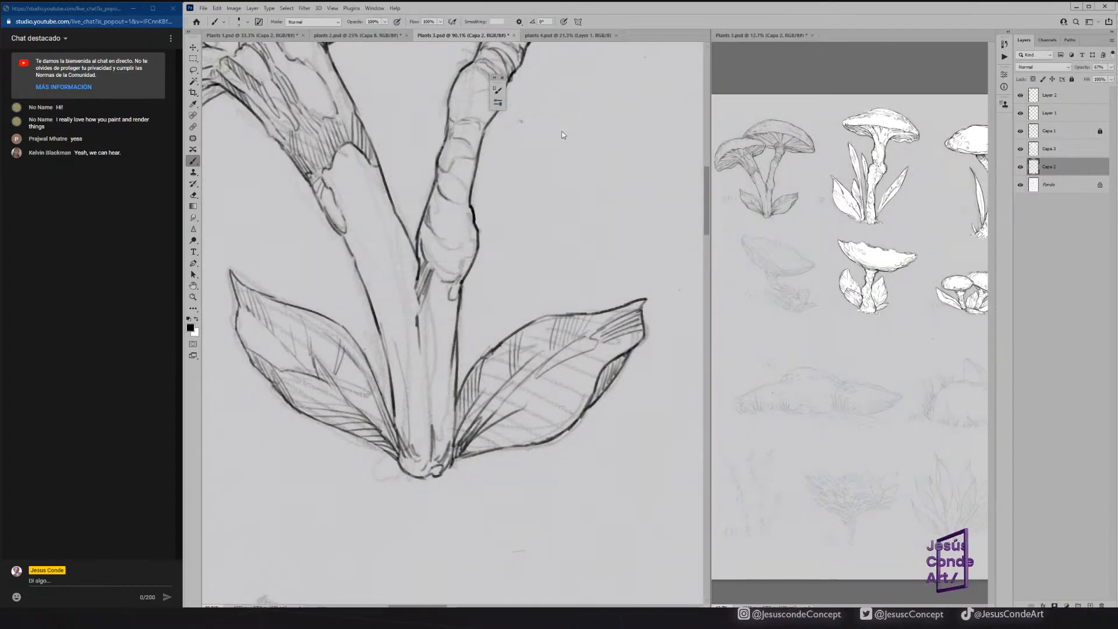
pyautogui.press('h')
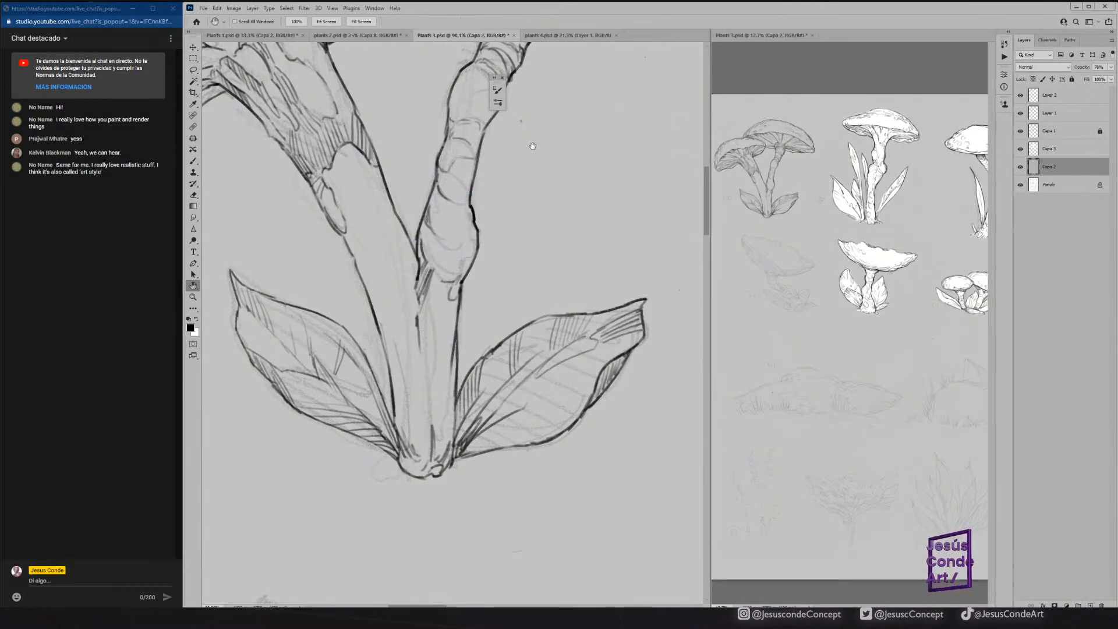
pyautogui.click(1055, 96)
pyautogui.click(1020, 96)
pyautogui.click(1020, 96)
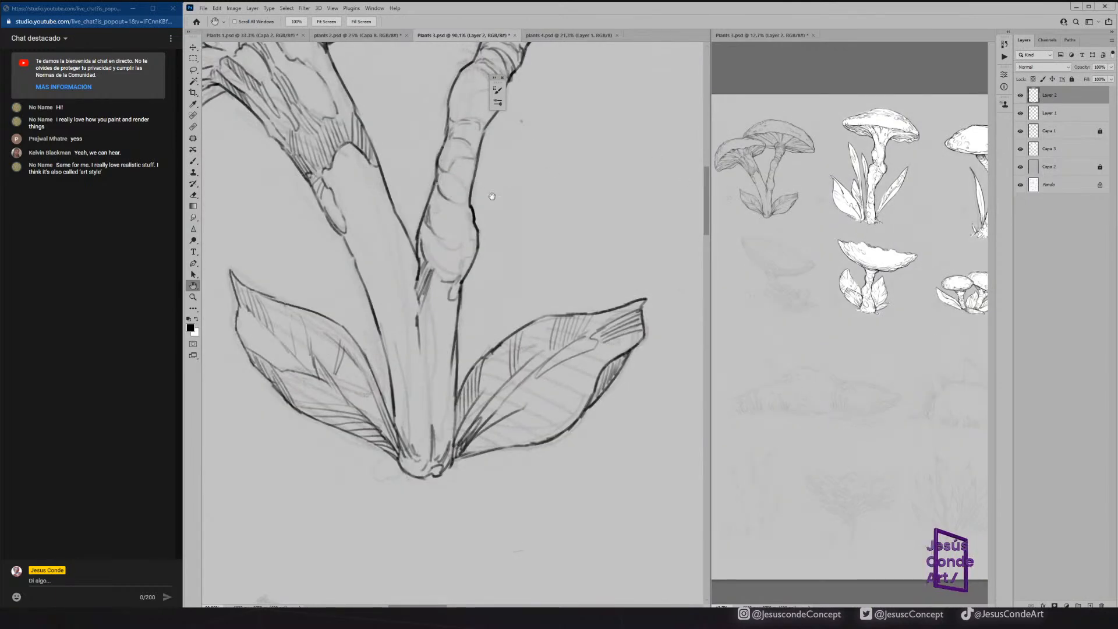
# Ink contour lines on the back stem's lower bulge and hatch the dark gap between the two stems.
pyautogui.moveTo(509, 192); pyautogui.dragTo(531, 269)
pyautogui.moveTo(474, 320)
pyautogui.mouseDown()
pyautogui.moveTo(498, 309)
pyautogui.moveTo(493, 326)
pyautogui.mouseUp()
pyautogui.moveTo(497, 328); pyautogui.dragTo(449, 319)
pyautogui.moveTo(452, 372); pyautogui.dragTo(454, 463)
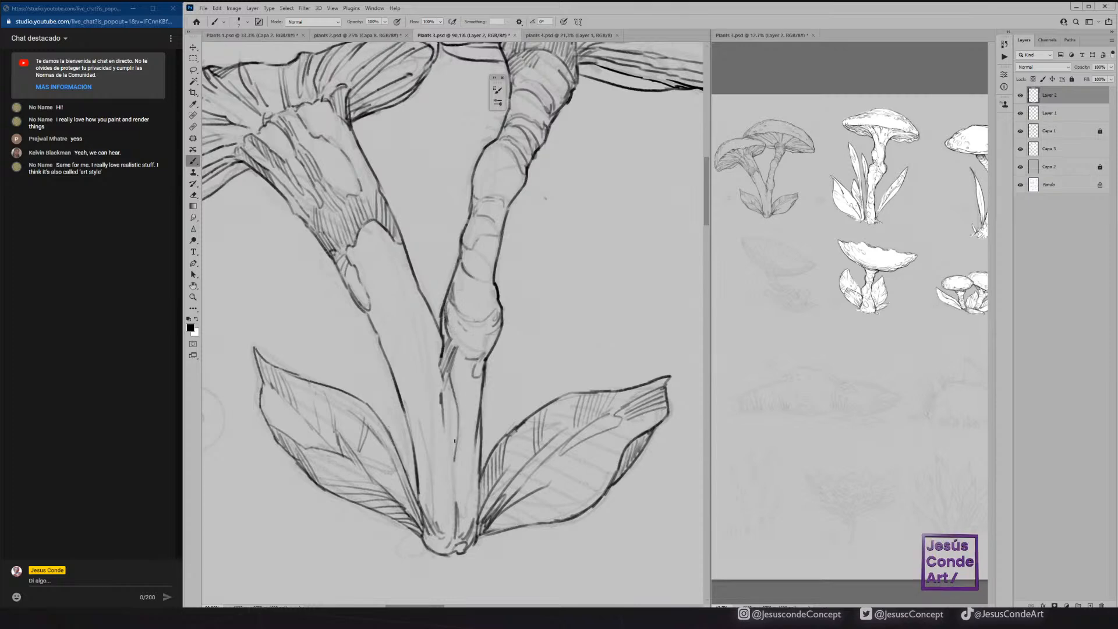
pyautogui.moveTo(457, 416)
pyautogui.mouseDown()
pyautogui.moveTo(452, 448)
pyautogui.moveTo(441, 414)
pyautogui.mouseUp()
pyautogui.moveTo(449, 382); pyautogui.dragTo(441, 439)
pyautogui.moveTo(450, 435); pyautogui.dragTo(448, 466)
pyautogui.moveTo(454, 450); pyautogui.dragTo(450, 477)
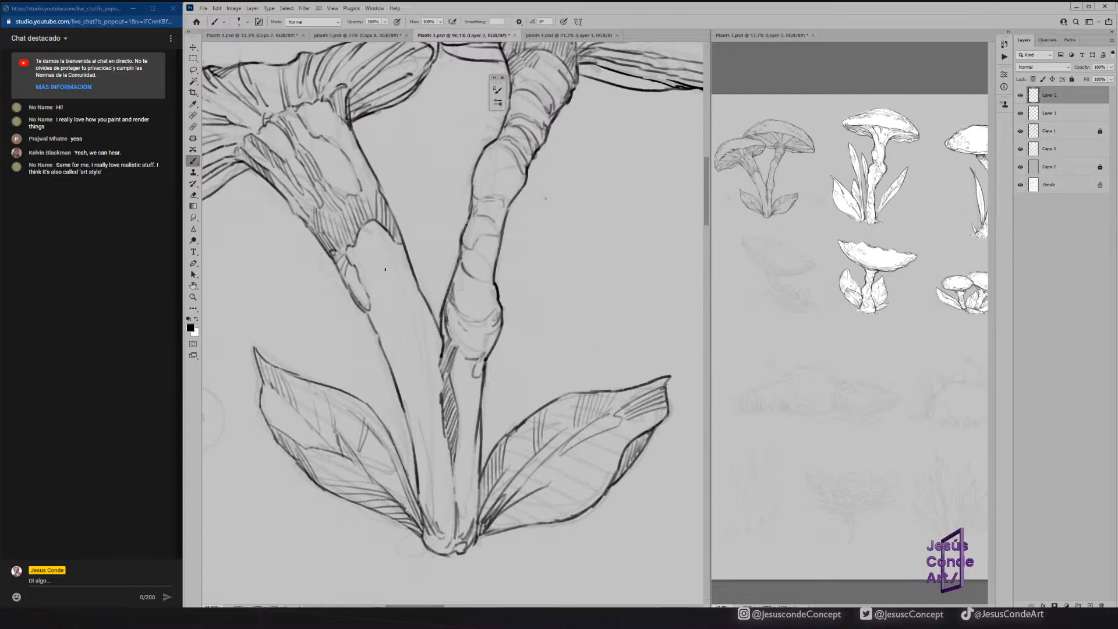
# Draw a long form line down the front stem and curved bands across it below the torn skin.
pyautogui.moveTo(382, 230); pyautogui.dragTo(398, 276)
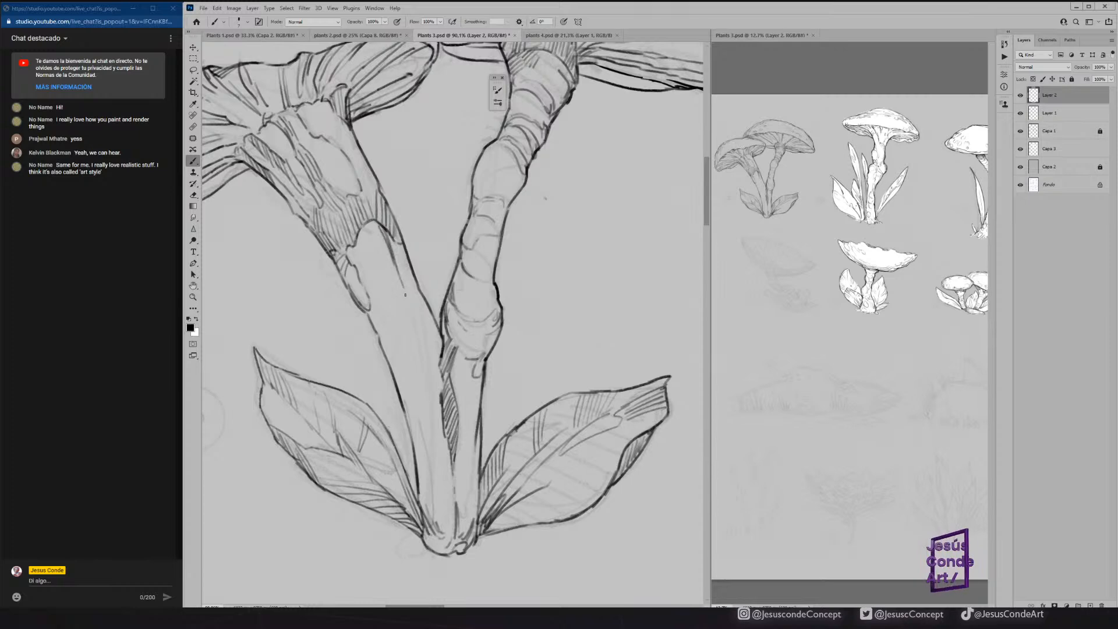
pyautogui.moveTo(414, 314); pyautogui.dragTo(427, 362)
pyautogui.moveTo(377, 333); pyautogui.dragTo(400, 356)
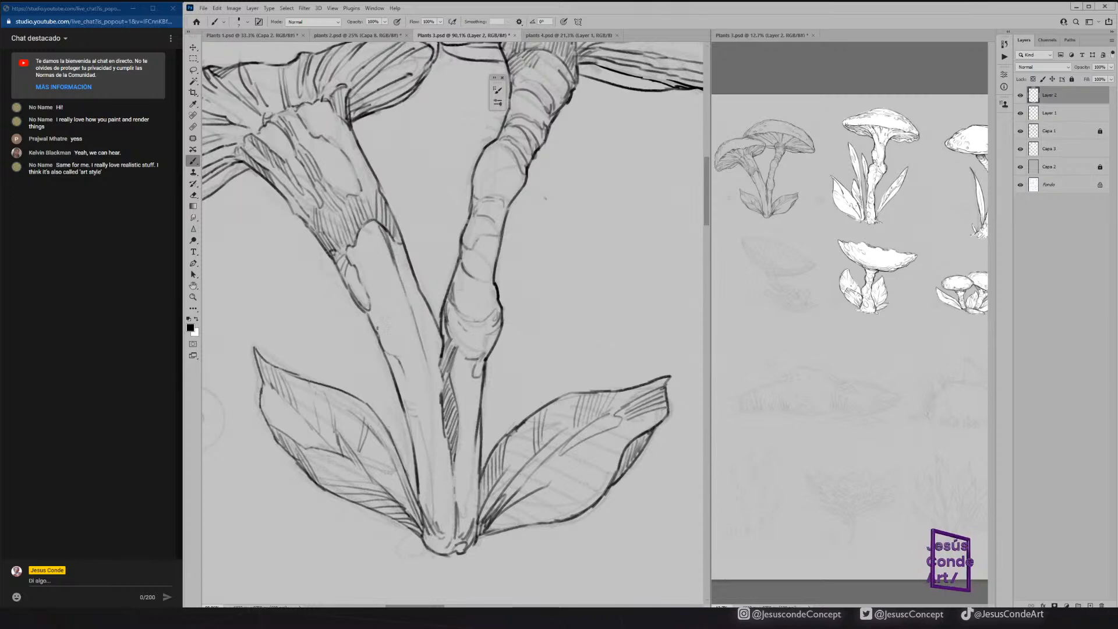
pyautogui.moveTo(379, 304)
pyautogui.mouseDown()
pyautogui.moveTo(396, 280)
pyautogui.moveTo(370, 275)
pyautogui.moveTo(388, 247)
pyautogui.mouseUp()
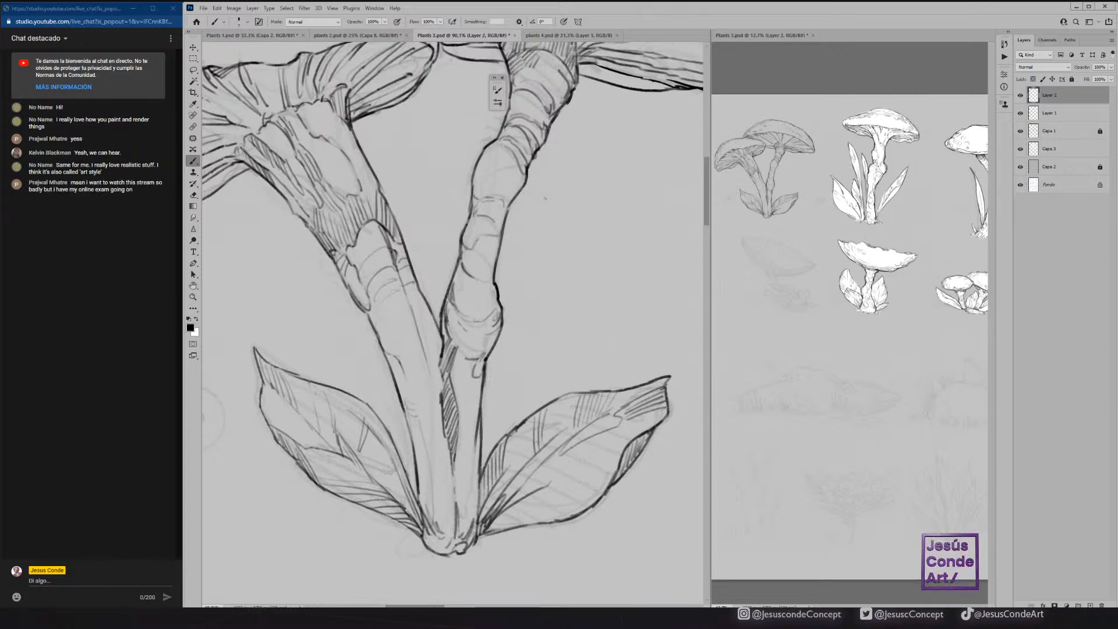
pyautogui.moveTo(387, 339); pyautogui.dragTo(412, 329)
pyautogui.moveTo(338, 287); pyautogui.dragTo(432, 312)
pyautogui.moveTo(380, 238)
pyautogui.mouseDown()
pyautogui.moveTo(384, 419)
pyautogui.moveTo(403, 259)
pyautogui.moveTo(375, 238)
pyautogui.moveTo(378, 305)
pyautogui.moveTo(393, 279)
pyautogui.moveTo(396, 332)
pyautogui.moveTo(385, 437)
pyautogui.mouseUp()
pyautogui.press('z')
pyautogui.moveTo(413, 312); pyautogui.dragTo(425, 309)
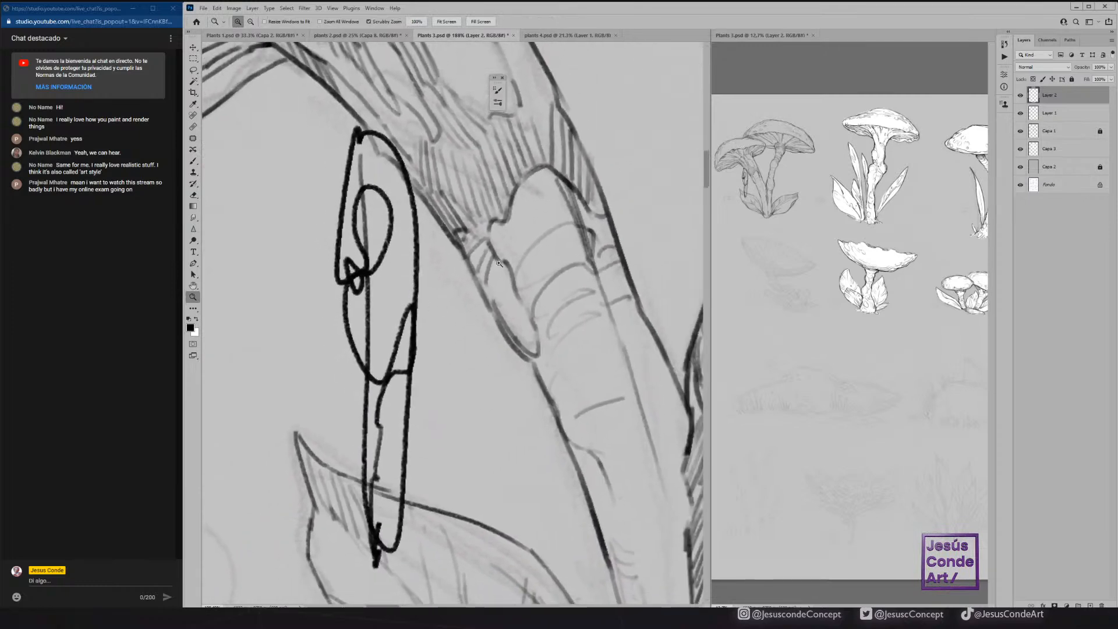
pyautogui.press('b')
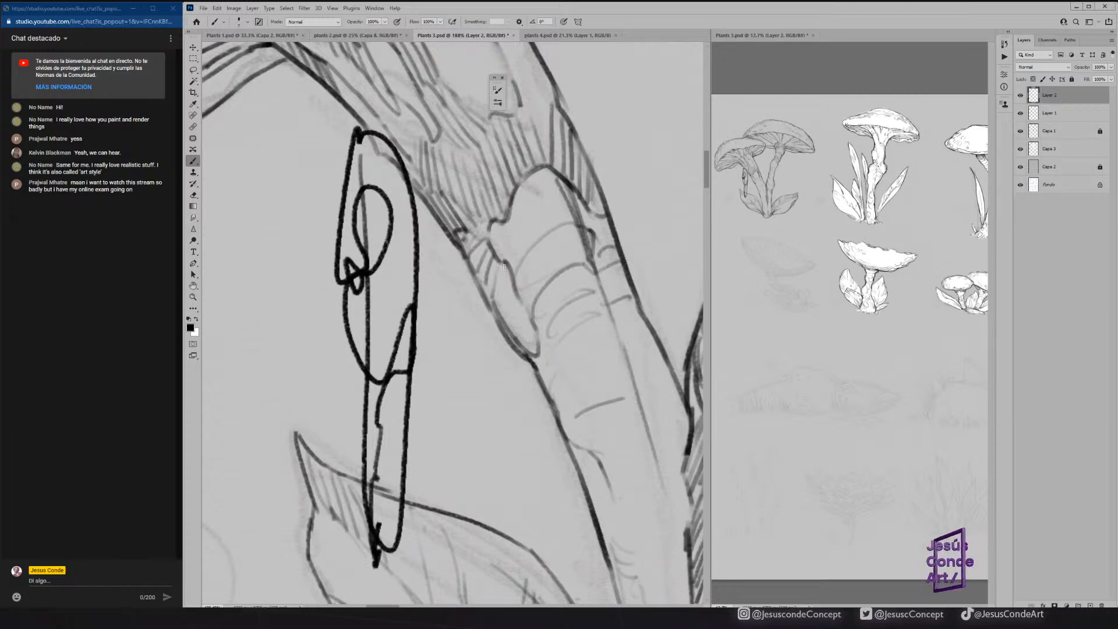
pyautogui.hotkey('ctrl', 'z')
pyautogui.hotkey('ctrl', 'z')
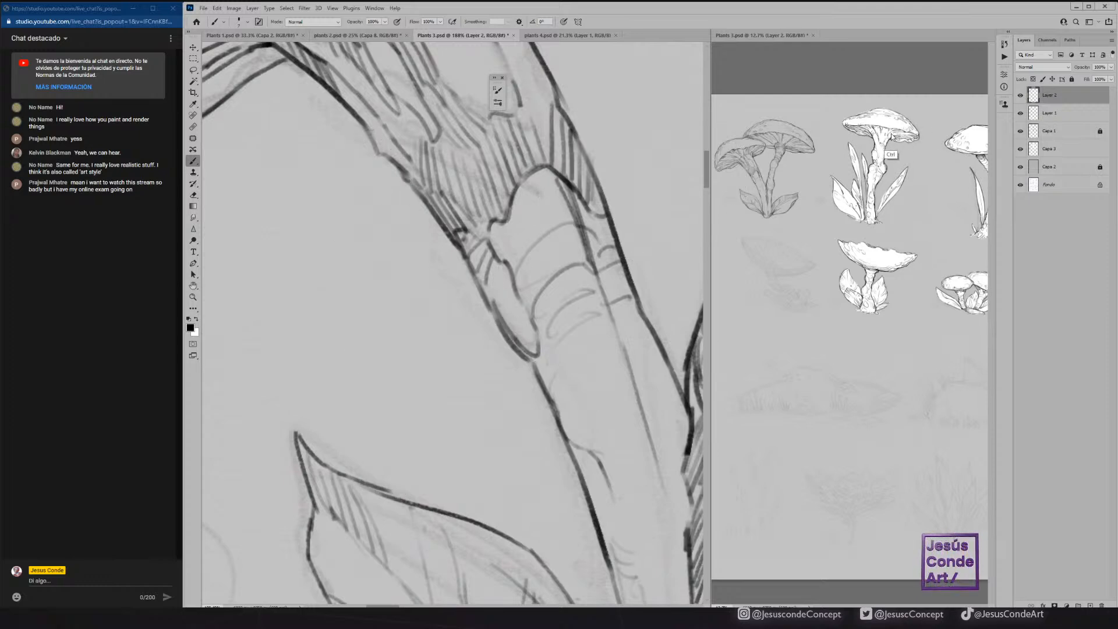
# Hatch the hanging skin flap on the front stem's left side and compare the drawing with Layer 2 hidden and shown.
pyautogui.moveTo(500, 270)
pyautogui.mouseDown()
pyautogui.moveTo(492, 316)
pyautogui.moveTo(514, 339)
pyautogui.moveTo(489, 299)
pyautogui.moveTo(538, 381)
pyautogui.mouseUp()
pyautogui.scroll(5, 509, 265)
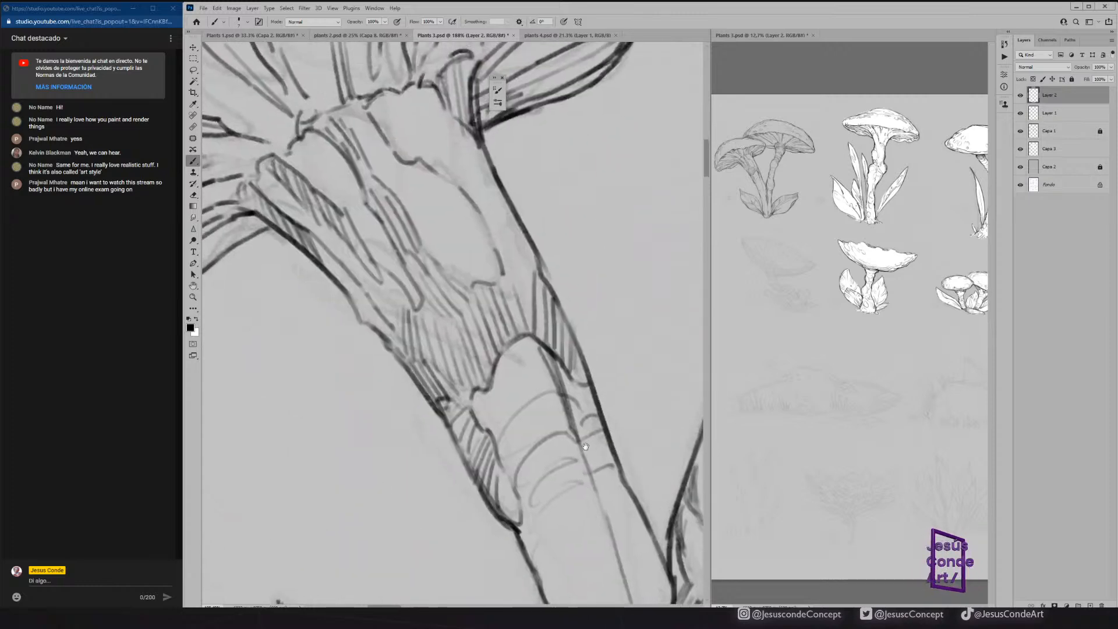
pyautogui.moveTo(540, 304); pyautogui.dragTo(556, 334)
pyautogui.hotkey('ctrl', 'space')
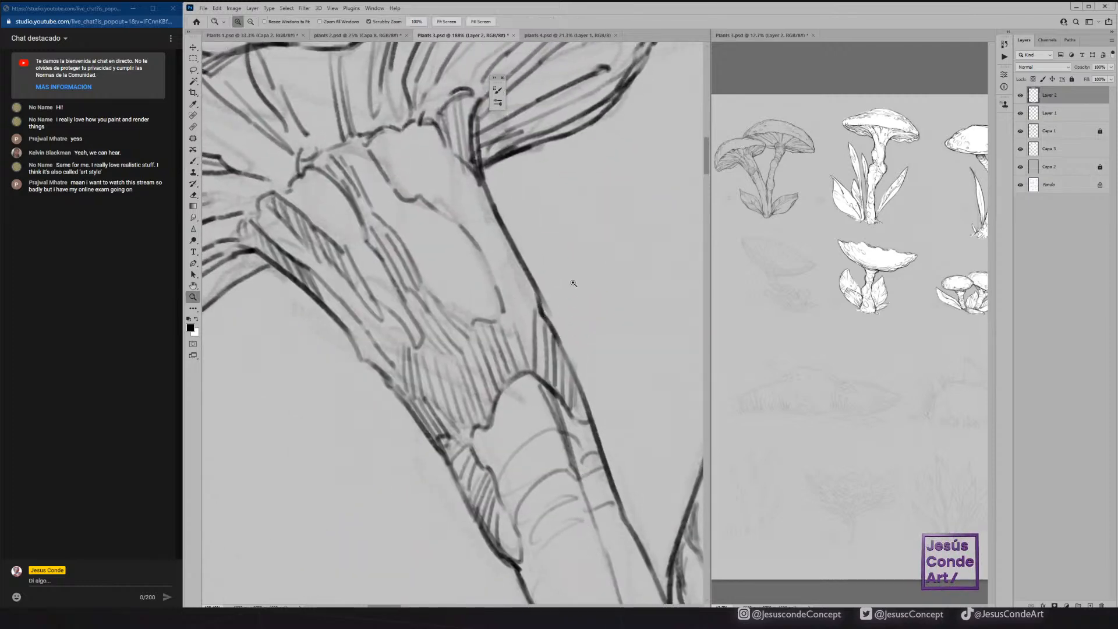
pyautogui.moveTo(571, 287); pyautogui.dragTo(512, 290)
pyautogui.moveTo(593, 317); pyautogui.dragTo(528, 319)
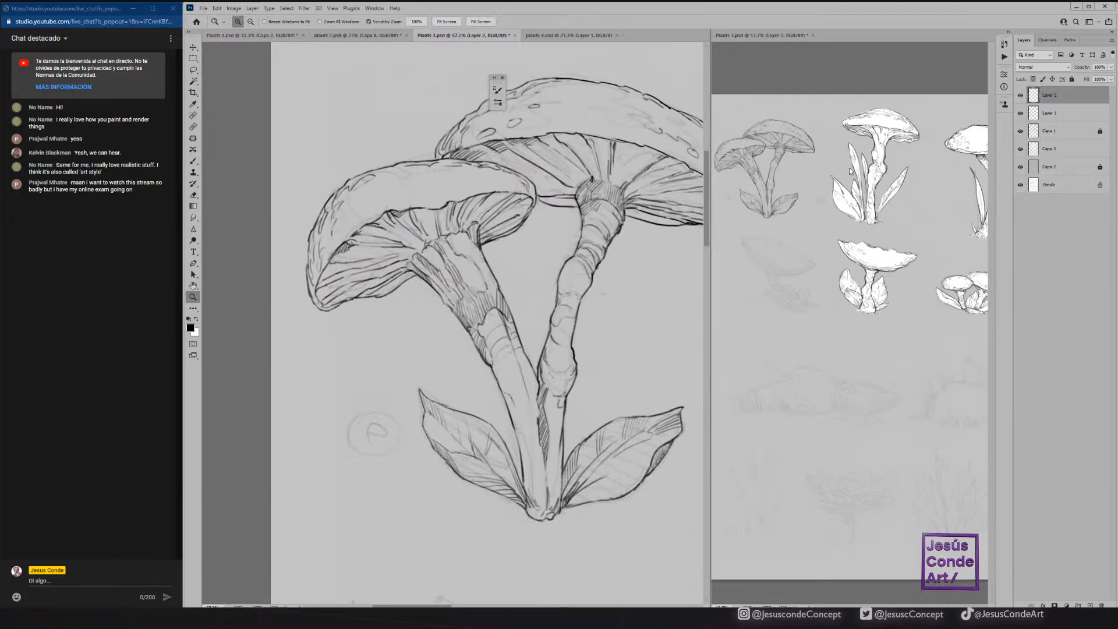
pyautogui.click(1020, 95)
pyautogui.click(1020, 94)
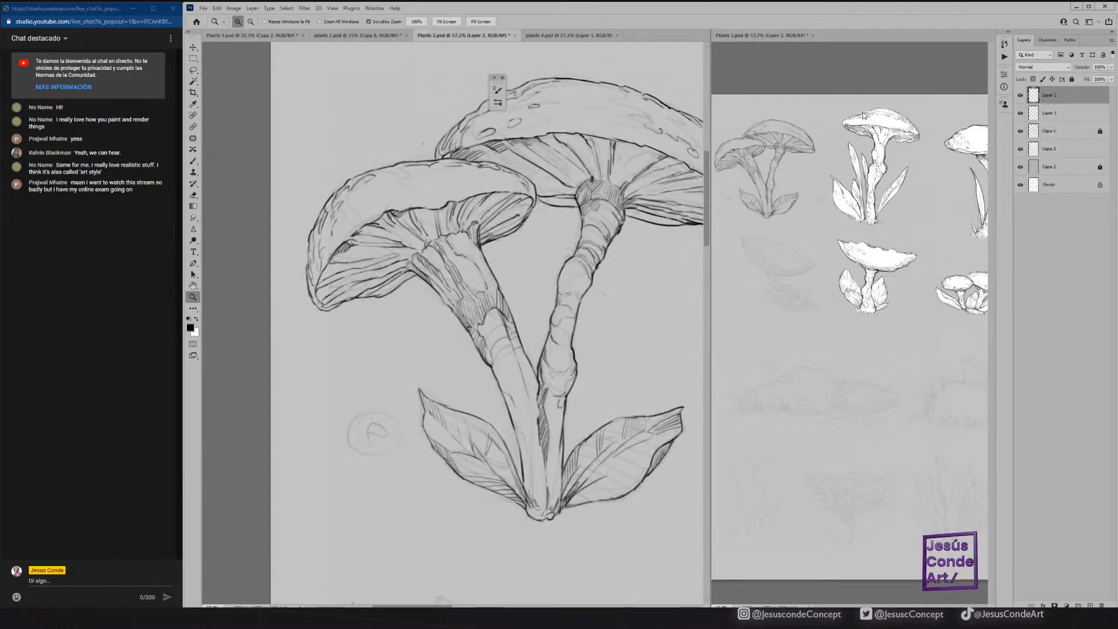
# Hatch between the gills of the large mushroom, just beneath its cap rim.
pyautogui.moveTo(642, 143)
pyautogui.mouseDown()
pyautogui.moveTo(666, 130)
pyautogui.moveTo(600, 157)
pyautogui.moveTo(548, 225)
pyautogui.mouseUp()
pyautogui.press('b')
pyautogui.moveTo(604, 191); pyautogui.dragTo(536, 249)
pyautogui.moveTo(545, 183); pyautogui.dragTo(530, 231)
pyautogui.moveTo(540, 180); pyautogui.dragTo(534, 204)
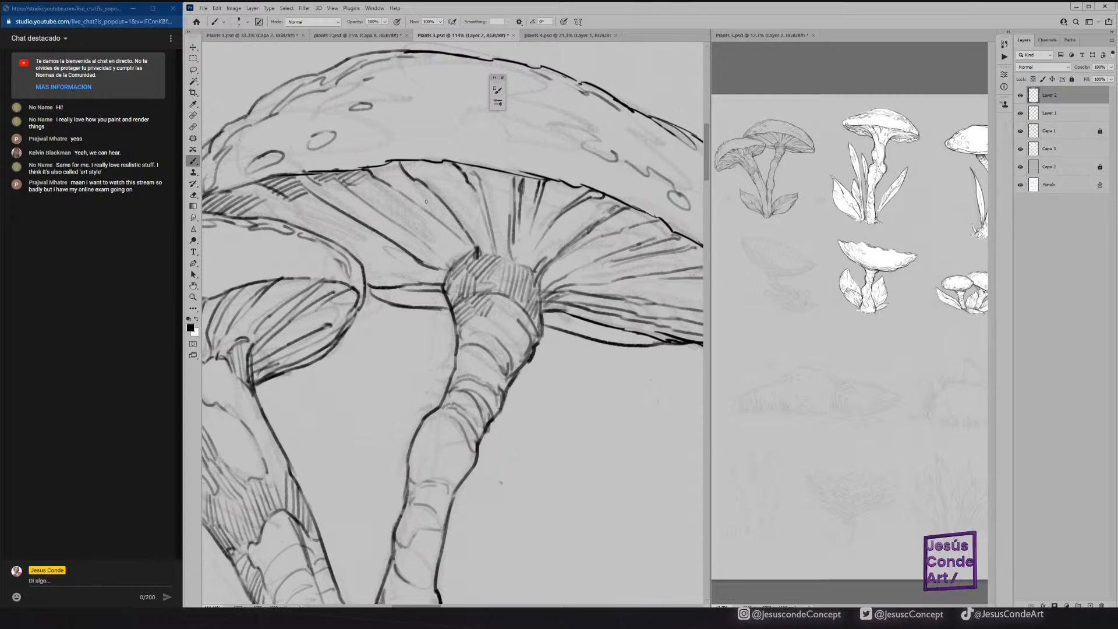
# Close the floating panel over the canvas and add texture strokes along the large cap's left shoulder.
pyautogui.click(501, 77)
pyautogui.moveTo(514, 130)
pyautogui.mouseDown()
pyautogui.moveTo(446, 181)
pyautogui.moveTo(616, 160)
pyautogui.mouseUp()
pyautogui.moveTo(313, 222)
pyautogui.mouseDown()
pyautogui.moveTo(345, 159)
pyautogui.moveTo(405, 122)
pyautogui.moveTo(399, 138)
pyautogui.moveTo(428, 93)
pyautogui.mouseUp()
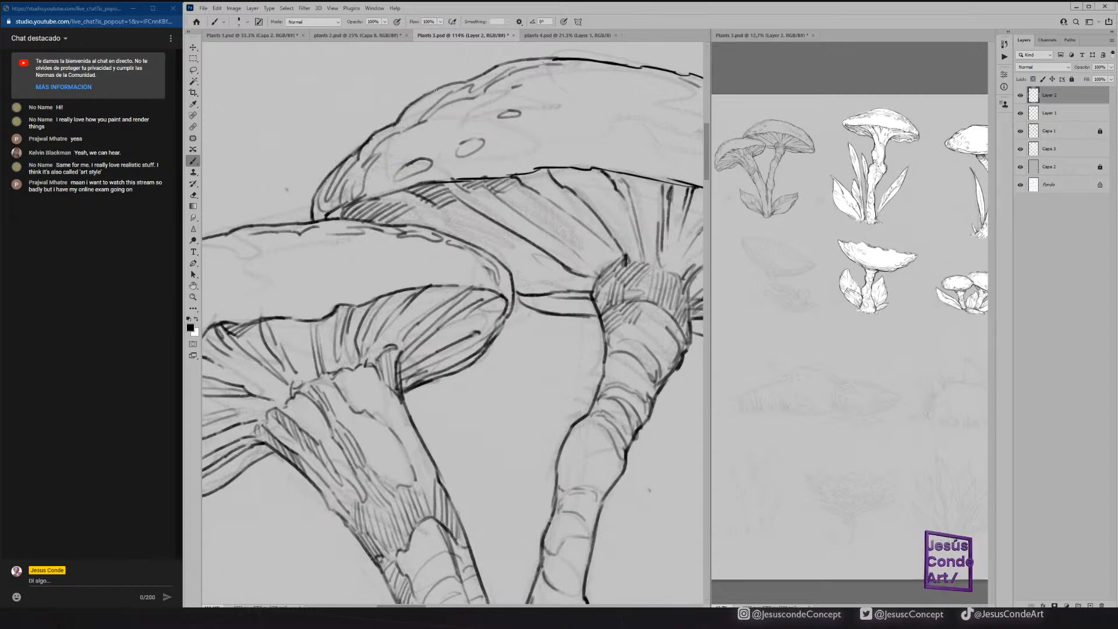
# Ink texture strokes and small oval pits on the front cap's left side and upper surface.
pyautogui.moveTo(372, 179); pyautogui.dragTo(577, 98)
pyautogui.moveTo(310, 284)
pyautogui.mouseDown()
pyautogui.moveTo(315, 244)
pyautogui.moveTo(301, 345)
pyautogui.mouseUp()
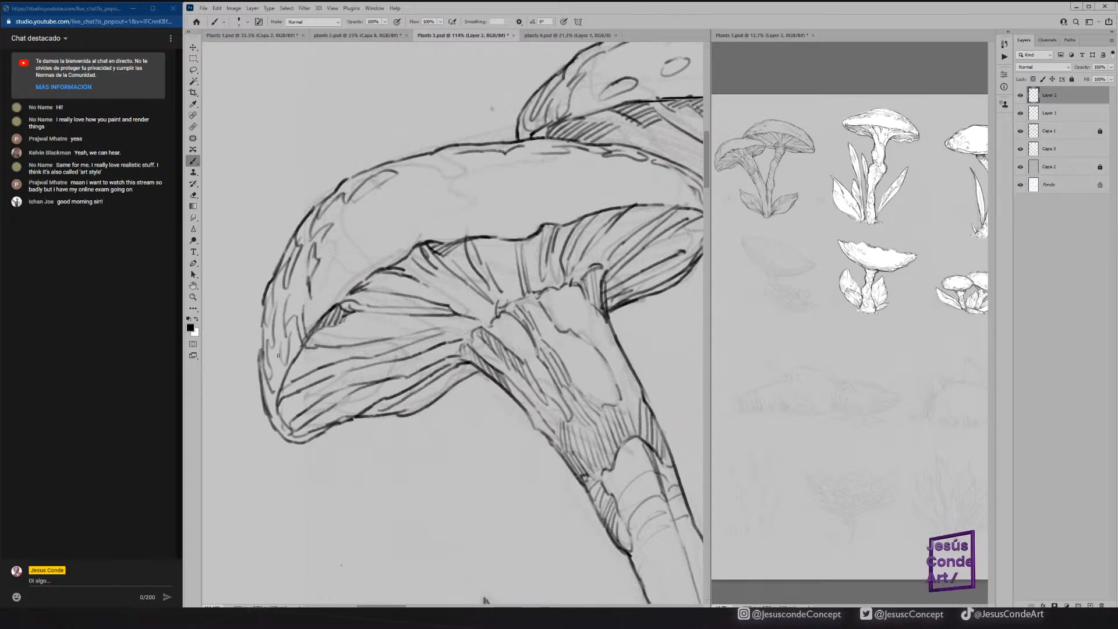
pyautogui.moveTo(285, 339); pyautogui.dragTo(279, 366)
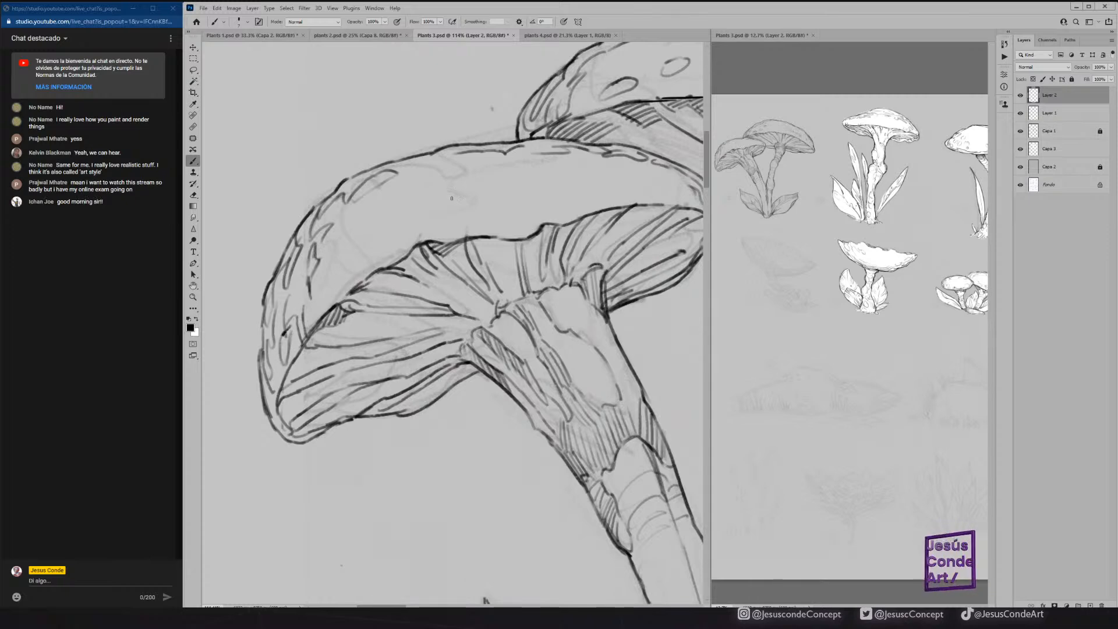
pyautogui.moveTo(452, 164); pyautogui.dragTo(446, 164)
# Shade the front mushroom's gills along the inner rim, left of the stem and toward the right side.
pyautogui.moveTo(437, 245); pyautogui.dragTo(457, 241)
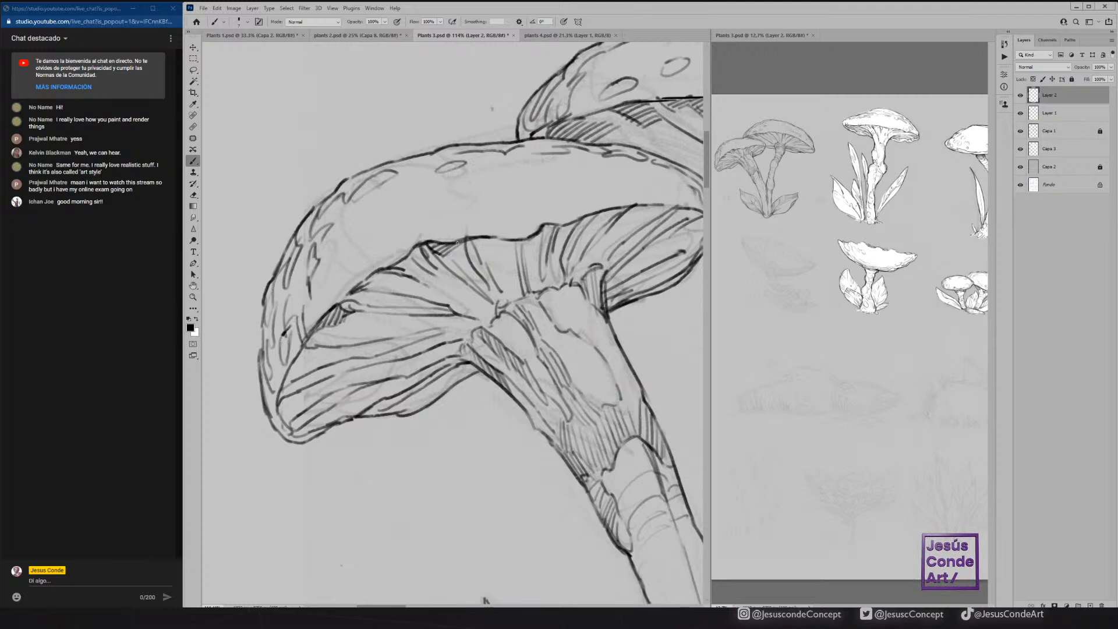
pyautogui.moveTo(375, 272); pyautogui.dragTo(358, 285)
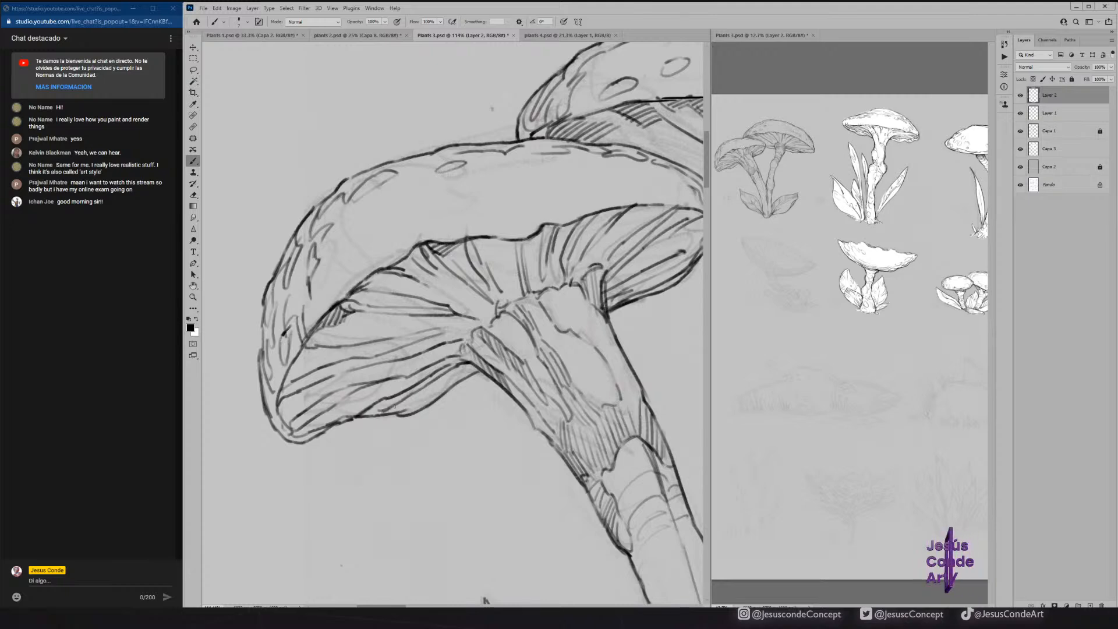
pyautogui.moveTo(439, 389)
pyautogui.mouseDown()
pyautogui.moveTo(471, 370)
pyautogui.moveTo(465, 342)
pyautogui.moveTo(384, 362)
pyautogui.mouseUp()
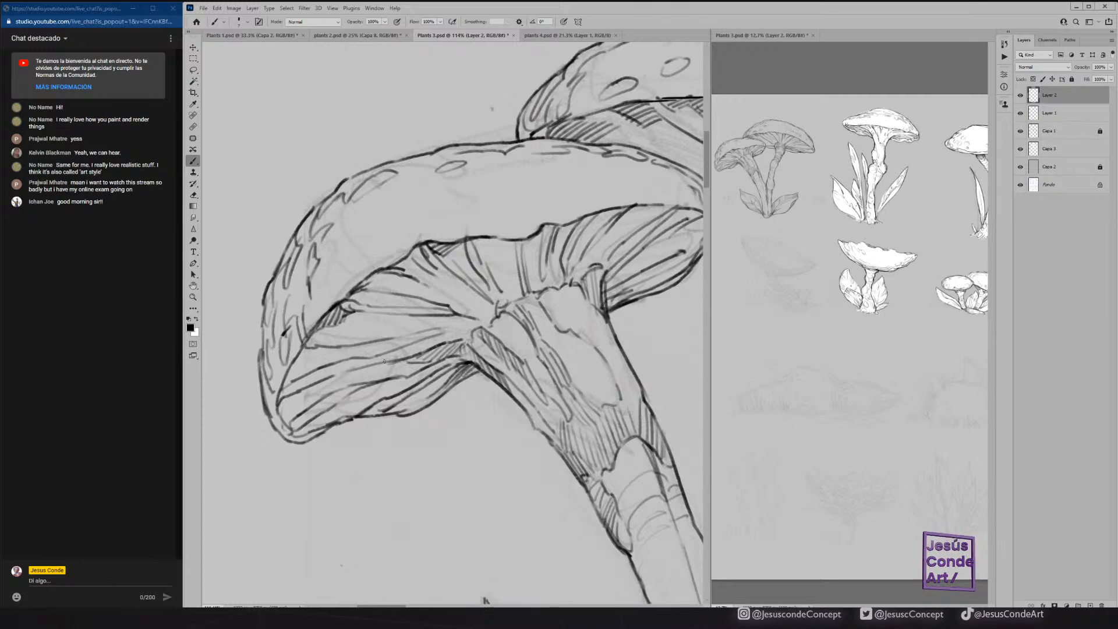
pyautogui.moveTo(494, 282)
pyautogui.mouseDown()
pyautogui.moveTo(504, 297)
pyautogui.moveTo(552, 256)
pyautogui.moveTo(615, 250)
pyautogui.mouseUp()
pyautogui.moveTo(604, 272); pyautogui.dragTo(622, 249)
# Darken the gill roots around the large mushroom's collar and hatch the cap's underside on both sides of the stem.
pyautogui.moveTo(700, 212)
pyautogui.mouseDown()
pyautogui.moveTo(568, 198)
pyautogui.moveTo(373, 255)
pyautogui.moveTo(336, 288)
pyautogui.mouseUp()
pyautogui.press('r')
pyautogui.moveTo(418, 234); pyautogui.dragTo(472, 230)
pyautogui.press('b')
pyautogui.moveTo(476, 267)
pyautogui.mouseDown()
pyautogui.moveTo(471, 219)
pyautogui.moveTo(482, 238)
pyautogui.mouseUp()
pyautogui.moveTo(490, 267); pyautogui.dragTo(485, 248)
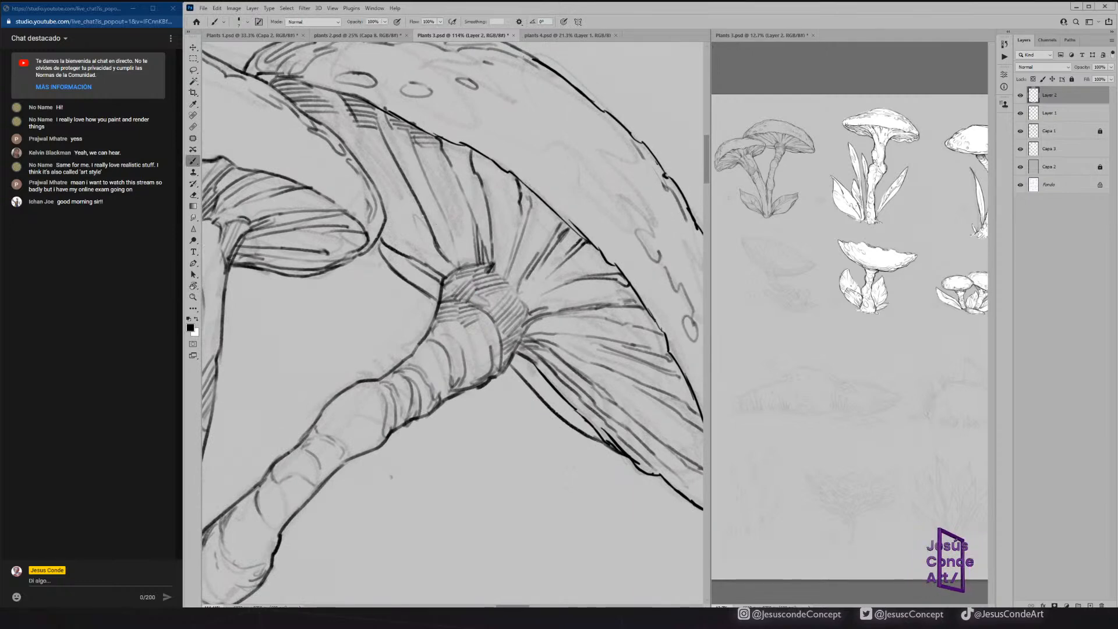
pyautogui.moveTo(433, 275)
pyautogui.mouseDown()
pyautogui.moveTo(424, 222)
pyautogui.moveTo(441, 253)
pyautogui.mouseUp()
pyautogui.moveTo(456, 271); pyautogui.dragTo(441, 280)
pyautogui.moveTo(409, 273); pyautogui.dragTo(440, 296)
pyautogui.moveTo(512, 360); pyautogui.dragTo(547, 388)
pyautogui.moveTo(518, 356); pyautogui.dragTo(556, 393)
# Save Plants 3.psd and look over the sketches in plants 4.psd before returning to it.
pyautogui.press('r')
pyautogui.moveTo(544, 302); pyautogui.dragTo(428, 238)
pyautogui.press('z')
pyautogui.moveTo(505, 376); pyautogui.dragTo(456, 247)
pyautogui.moveTo(497, 282); pyautogui.dragTo(456, 261)
pyautogui.hotkey('ctrl', 's')
pyautogui.moveTo(533, 242); pyautogui.dragTo(466, 263)
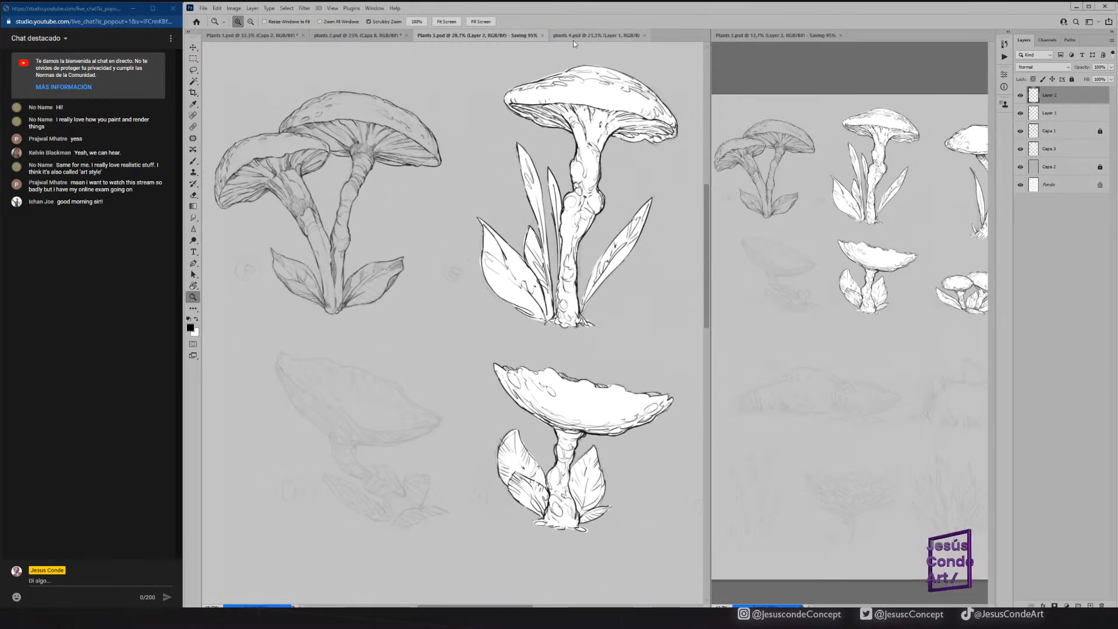
pyautogui.click(571, 38)
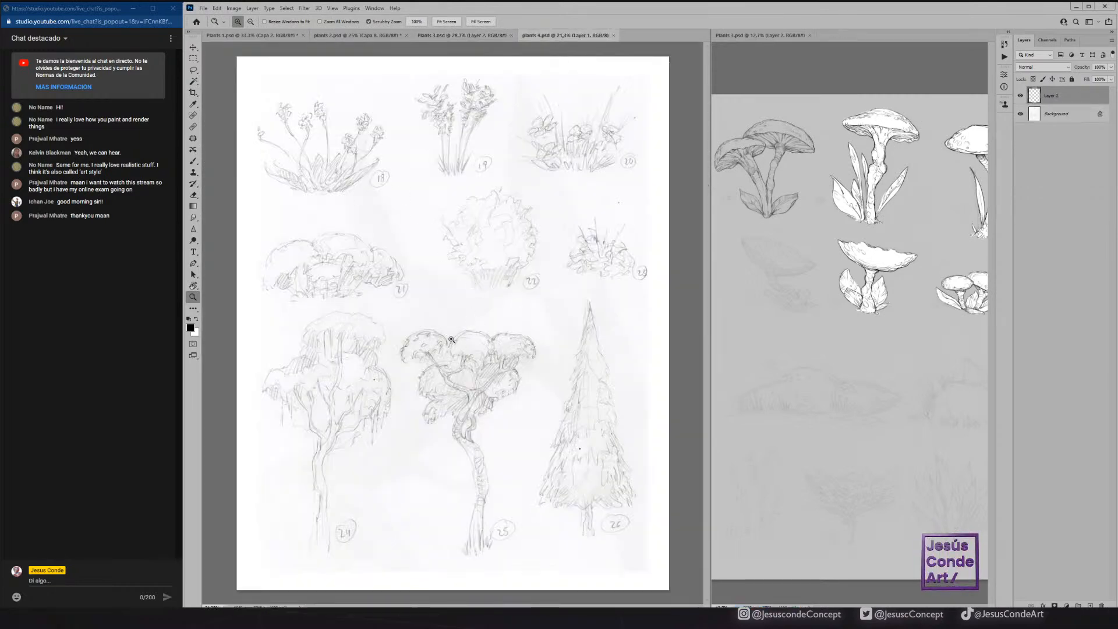
pyautogui.click(457, 35)
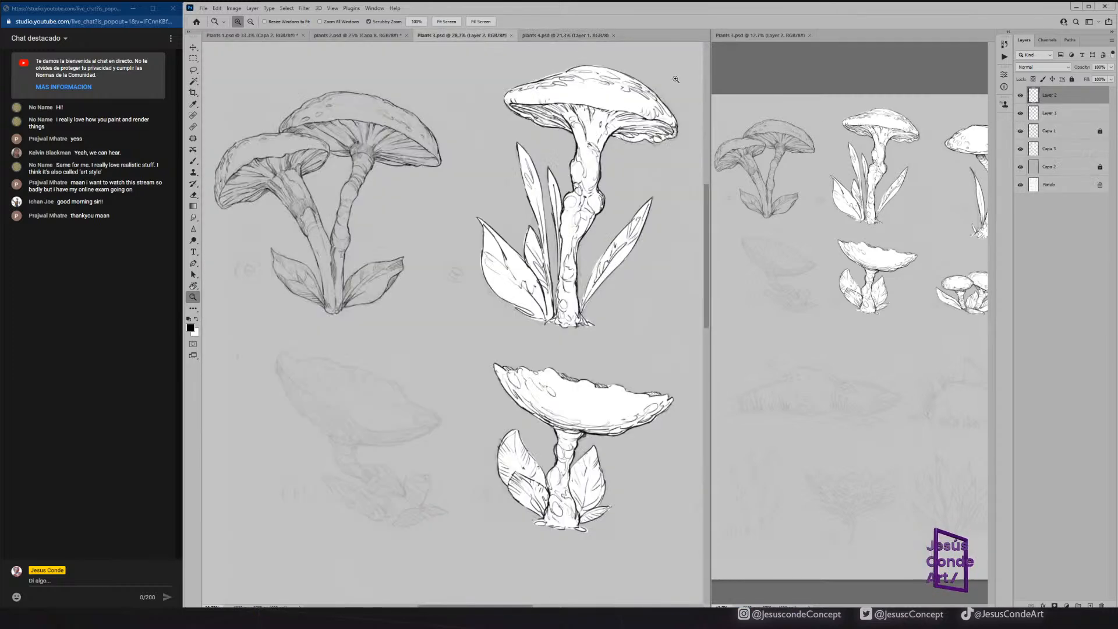
# Unlock the grey overlay layer Capa 2 in Plants 3.psd, copy it into plants 4.psd and lock the copy.
pyautogui.click(1100, 167)
pyautogui.moveTo(1083, 168)
pyautogui.mouseDown()
pyautogui.moveTo(784, 200)
pyautogui.moveTo(527, 51)
pyautogui.moveTo(550, 35)
pyautogui.moveTo(499, 220)
pyautogui.mouseUp()
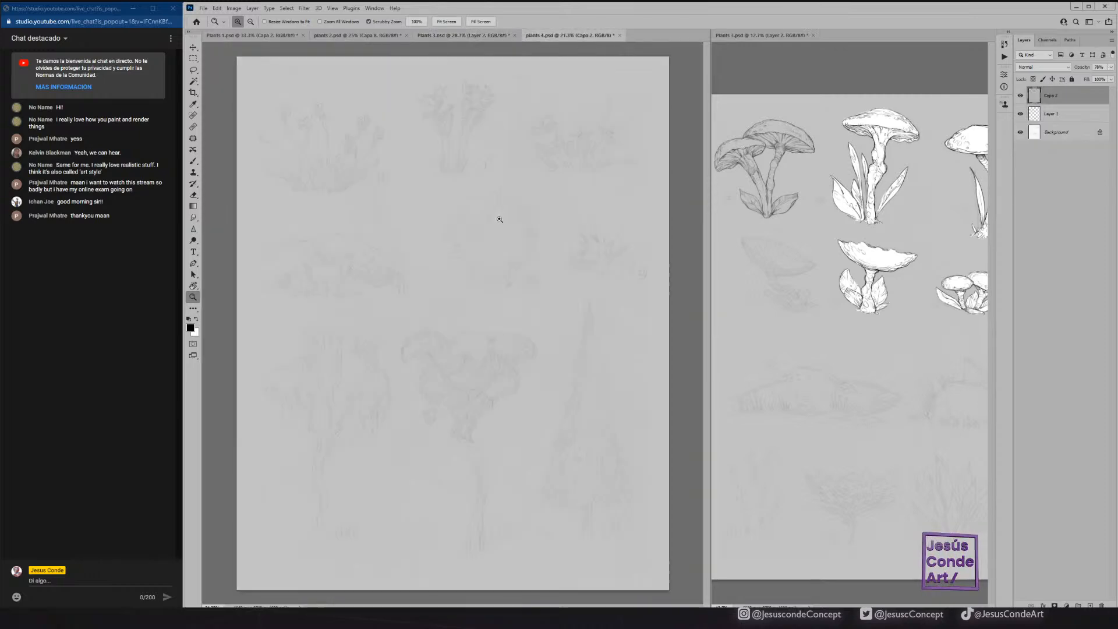
pyautogui.press('h')
pyautogui.click(1071, 79)
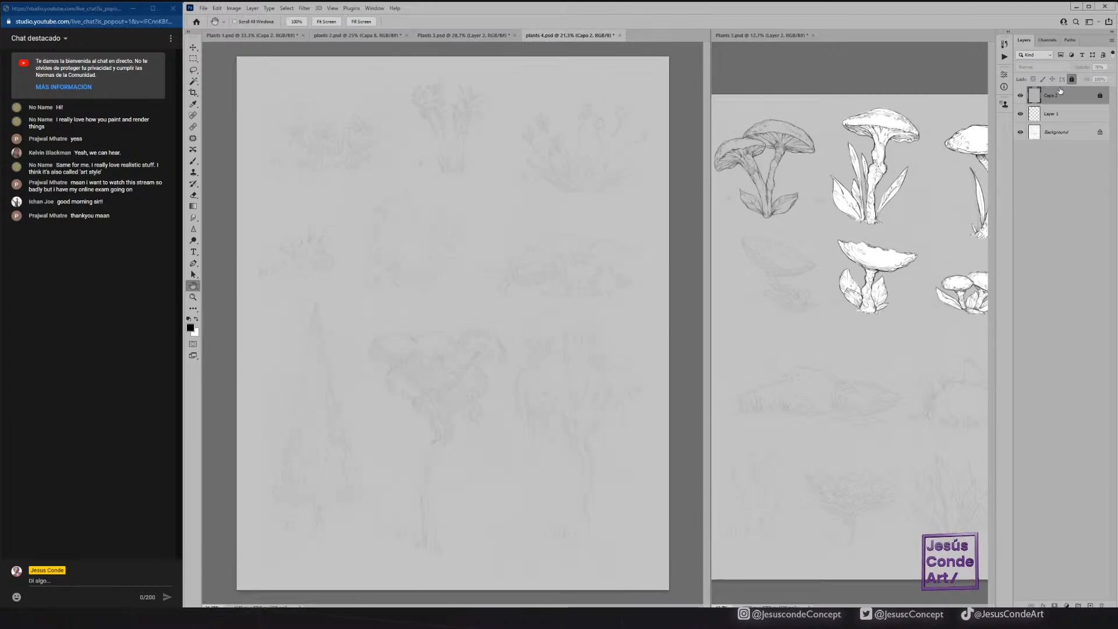
# Add a new layer above Capa 2 in plants 4.psd, and save both plants 4.psd and Plants 3.psd.
pyautogui.hotkey('ctrl', 'shift', 'alt', 'n')
pyautogui.hotkey('ctrl', 's')
pyautogui.click(462, 36)
pyautogui.hotkey('ctrl', 's')
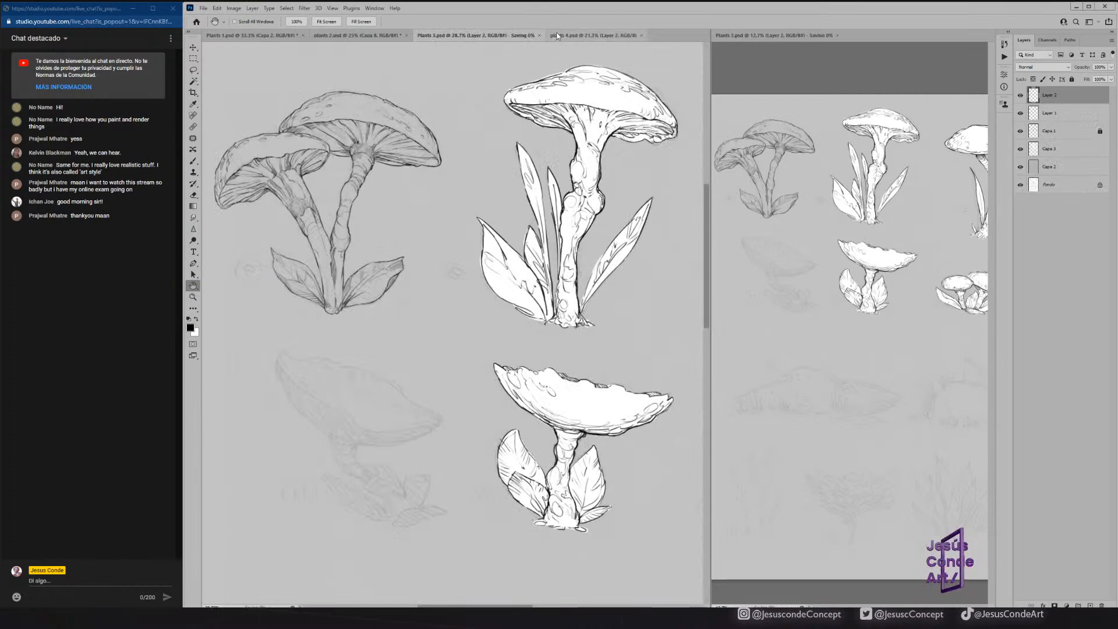
pyautogui.click(555, 34)
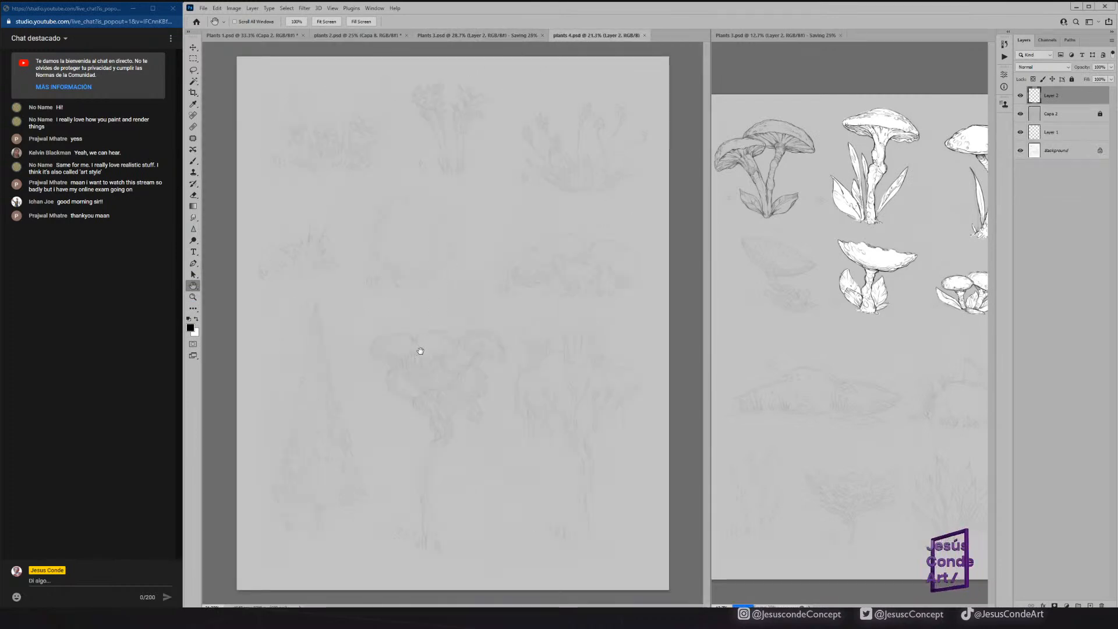
# Try an ink stroke on the left edge of the central tree's leftmost canopy clump.
pyautogui.press('z')
pyautogui.moveTo(411, 358)
pyautogui.mouseDown()
pyautogui.moveTo(446, 334)
pyautogui.moveTo(418, 268)
pyautogui.moveTo(422, 243)
pyautogui.moveTo(400, 245)
pyautogui.mouseUp()
pyautogui.press('b')
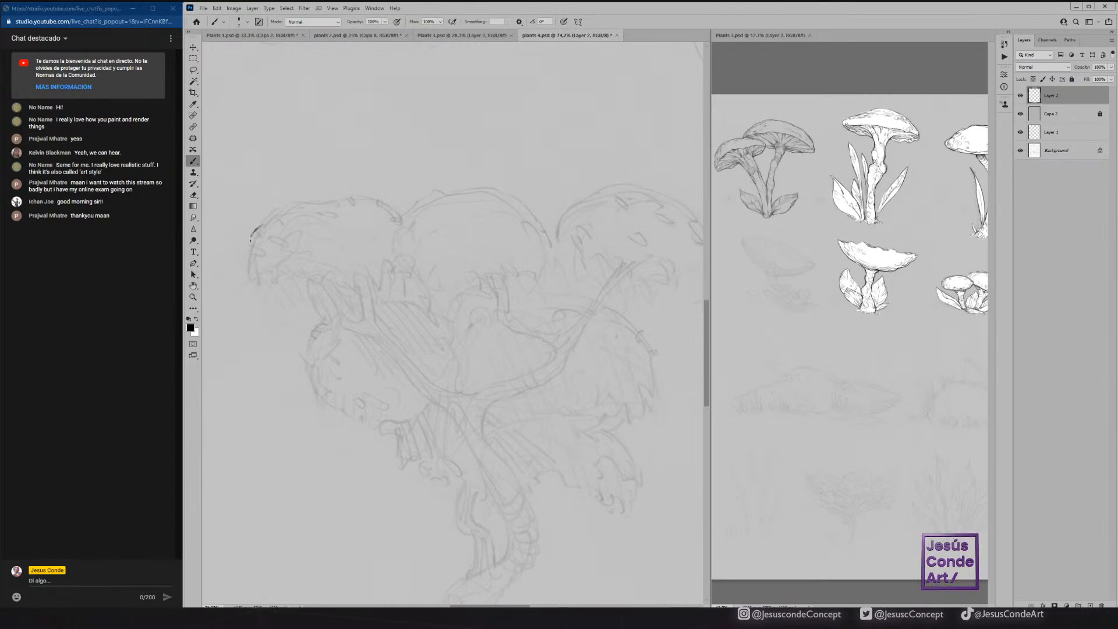
pyautogui.moveTo(249, 250); pyautogui.dragTo(261, 244)
pyautogui.press('e')
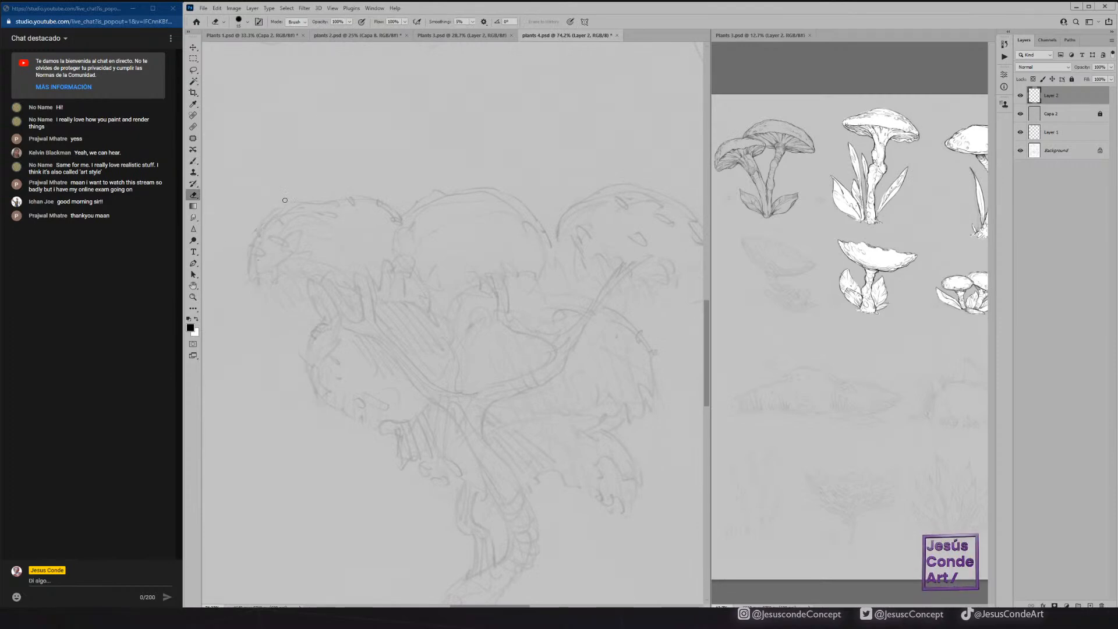
pyautogui.click(233, 8)
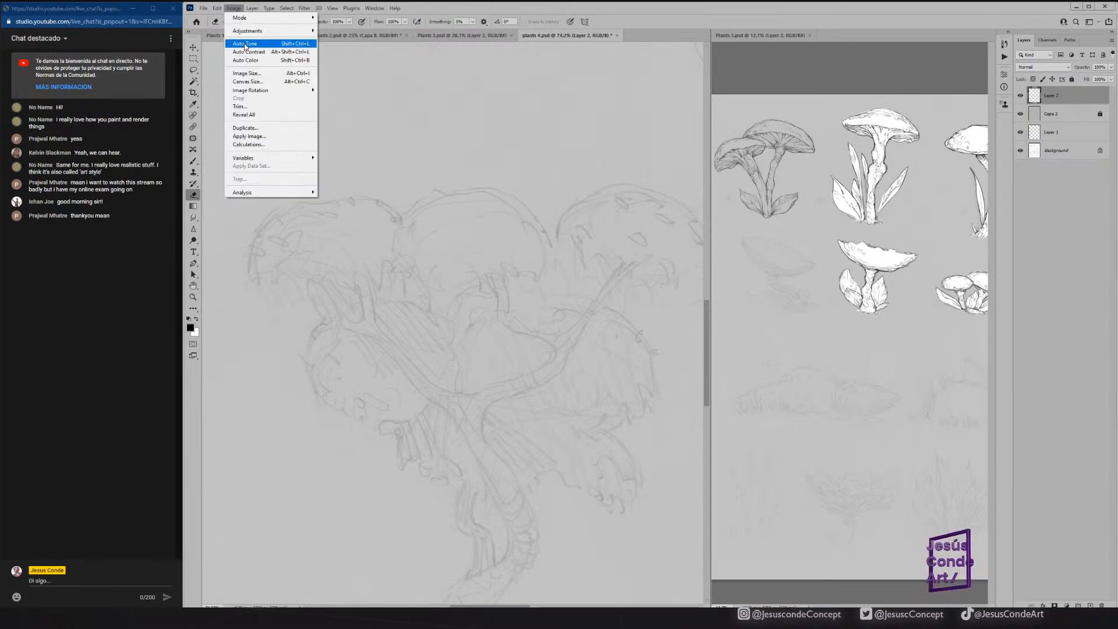
pyautogui.click(250, 72)
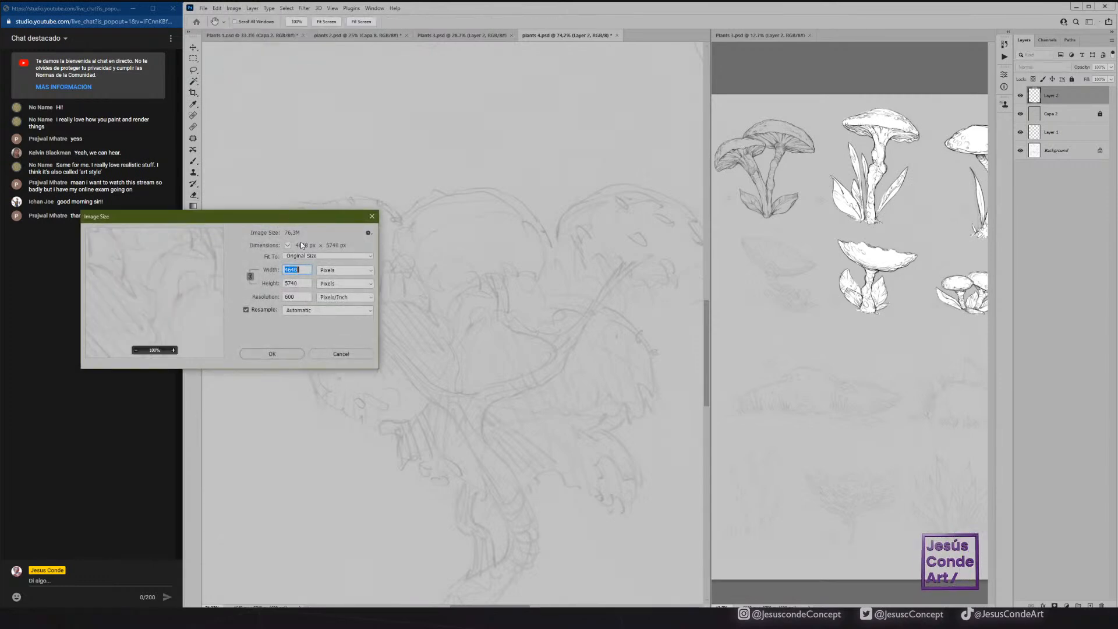
pyautogui.write('5')
pyautogui.press('Tab')
pyautogui.write('6000')
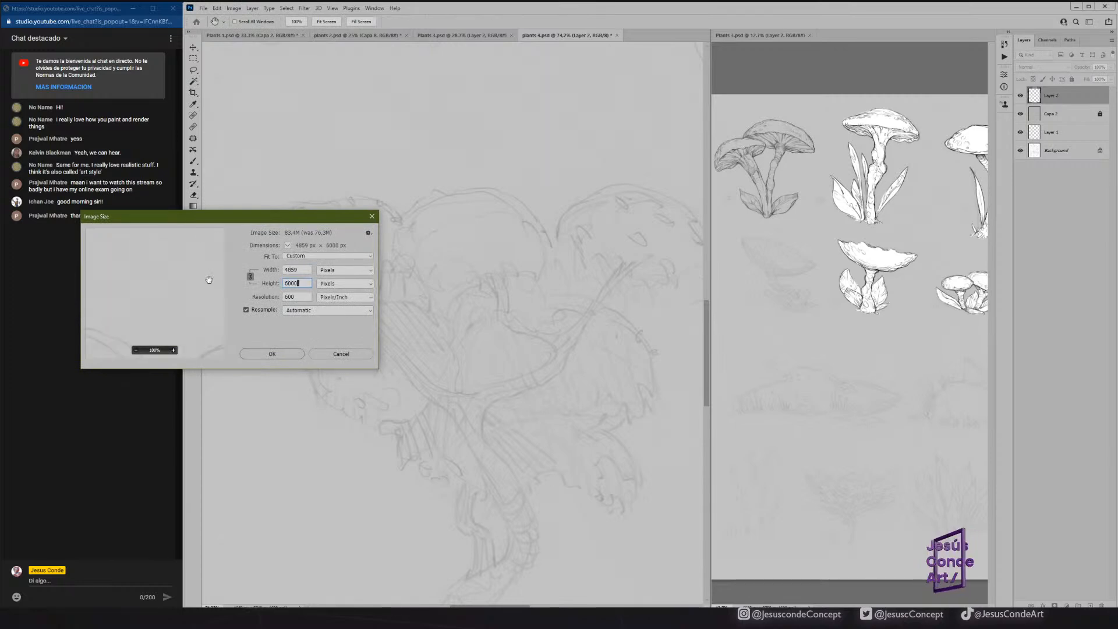
pyautogui.moveTo(296, 296); pyautogui.dragTo(284, 297)
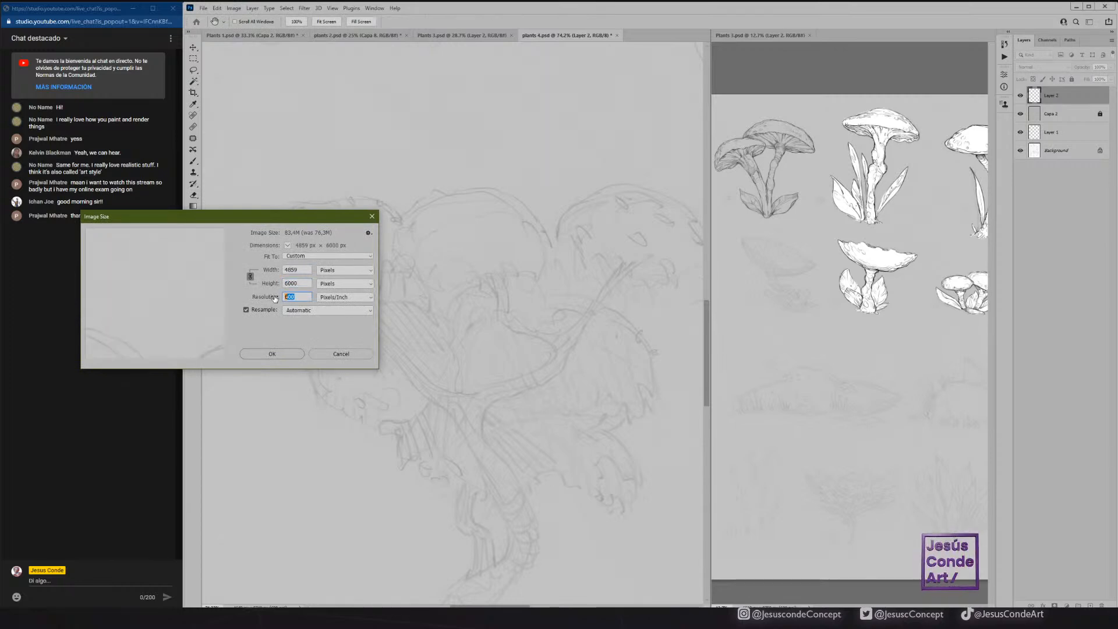
pyautogui.click(333, 354)
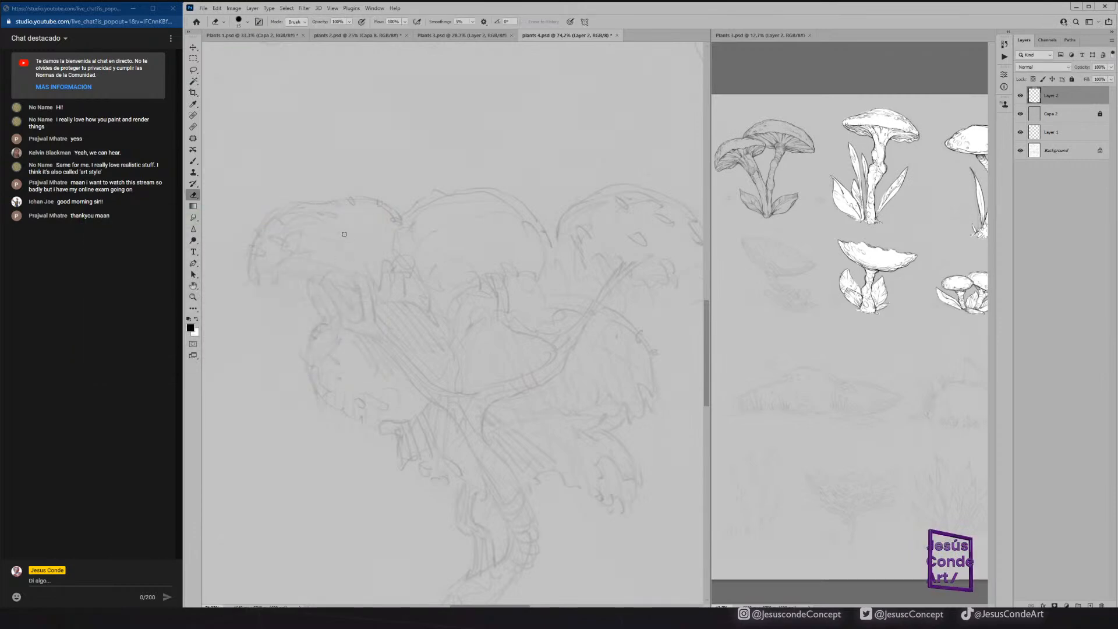
# Turn off the Transfer option of the current inking brush and test it with strokes over the central tree, undoing them.
pyautogui.press('b')
pyautogui.click(248, 21)
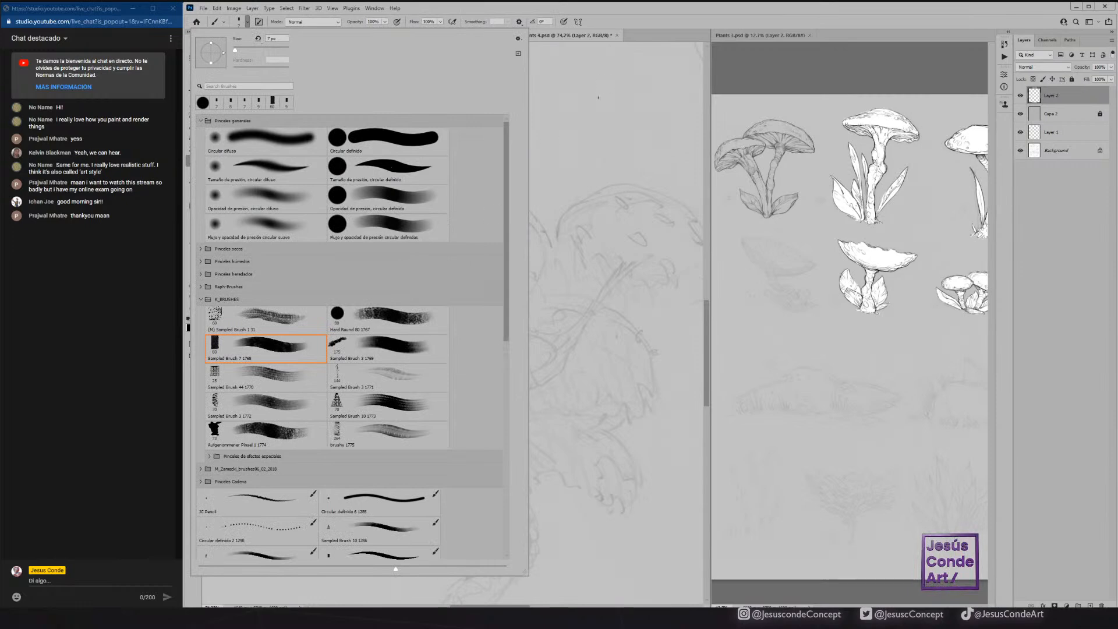
pyautogui.click(653, 27)
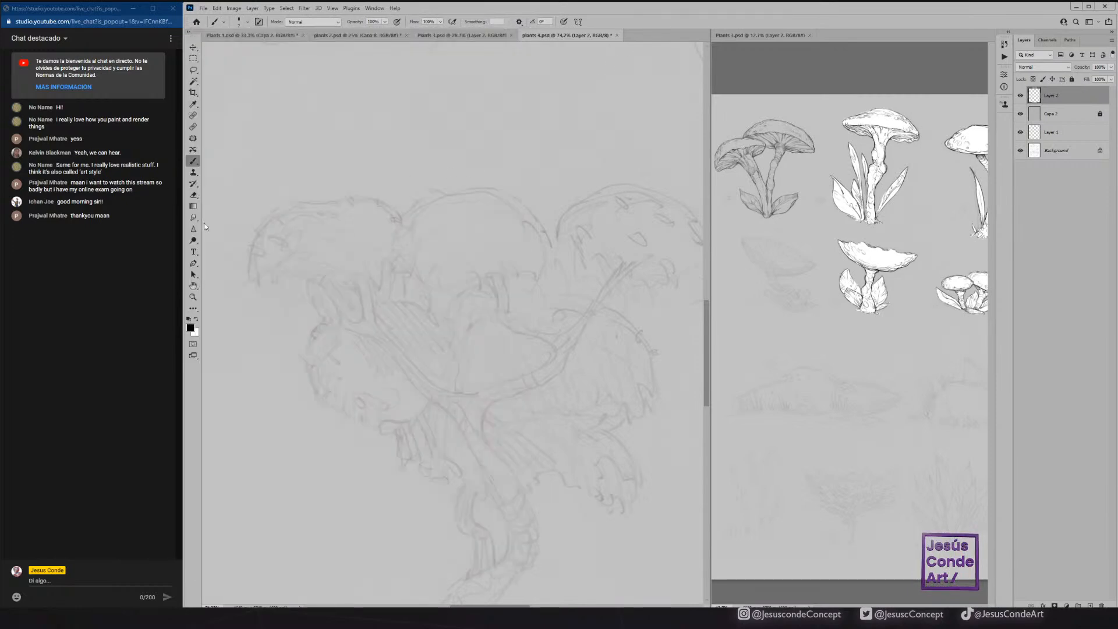
pyautogui.press('F5')
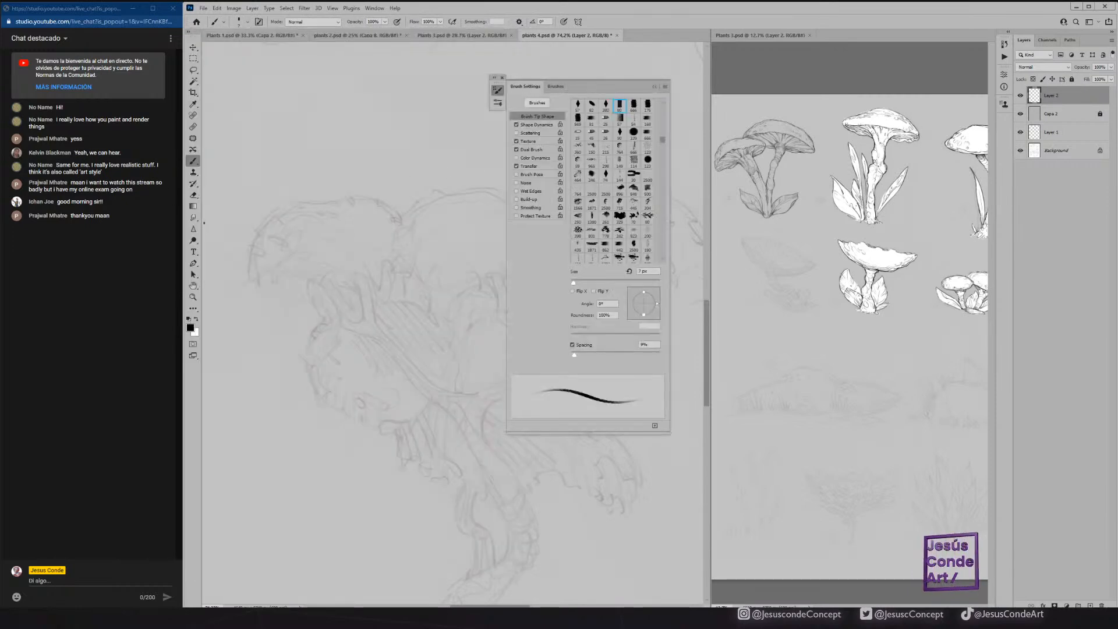
pyautogui.click(527, 166)
pyautogui.click(516, 166)
pyautogui.moveTo(366, 173)
pyautogui.mouseDown()
pyautogui.moveTo(340, 234)
pyautogui.moveTo(401, 327)
pyautogui.mouseUp()
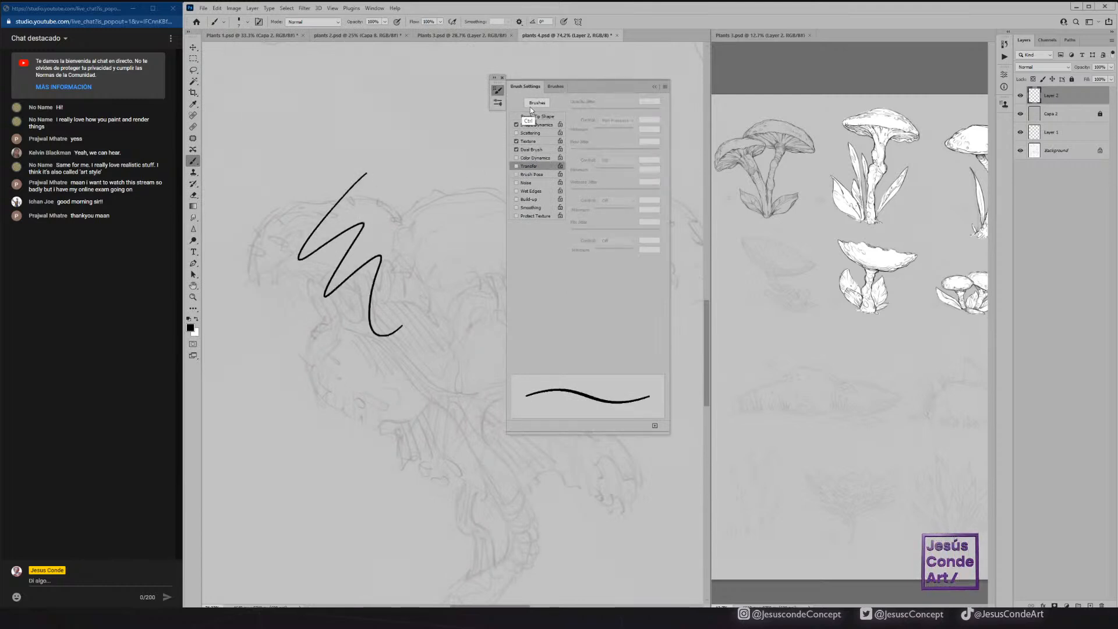
pyautogui.hotkey('ctrl', 'z')
pyautogui.moveTo(292, 226)
pyautogui.mouseDown()
pyautogui.moveTo(304, 219)
pyautogui.moveTo(306, 171)
pyautogui.mouseUp()
pyautogui.moveTo(234, 237)
pyautogui.mouseDown()
pyautogui.moveTo(299, 181)
pyautogui.moveTo(331, 181)
pyautogui.mouseUp()
pyautogui.hotkey('ctrl', 'z')
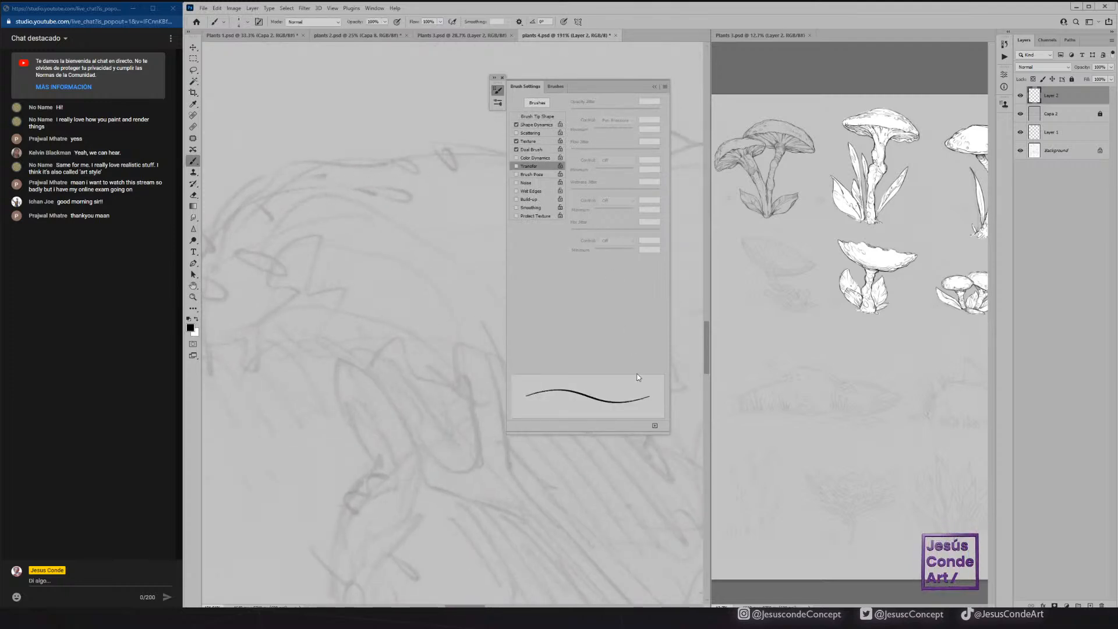
# Save the adjusted brush as a new preset and close the brush settings.
pyautogui.click(654, 426)
pyautogui.press('Return')
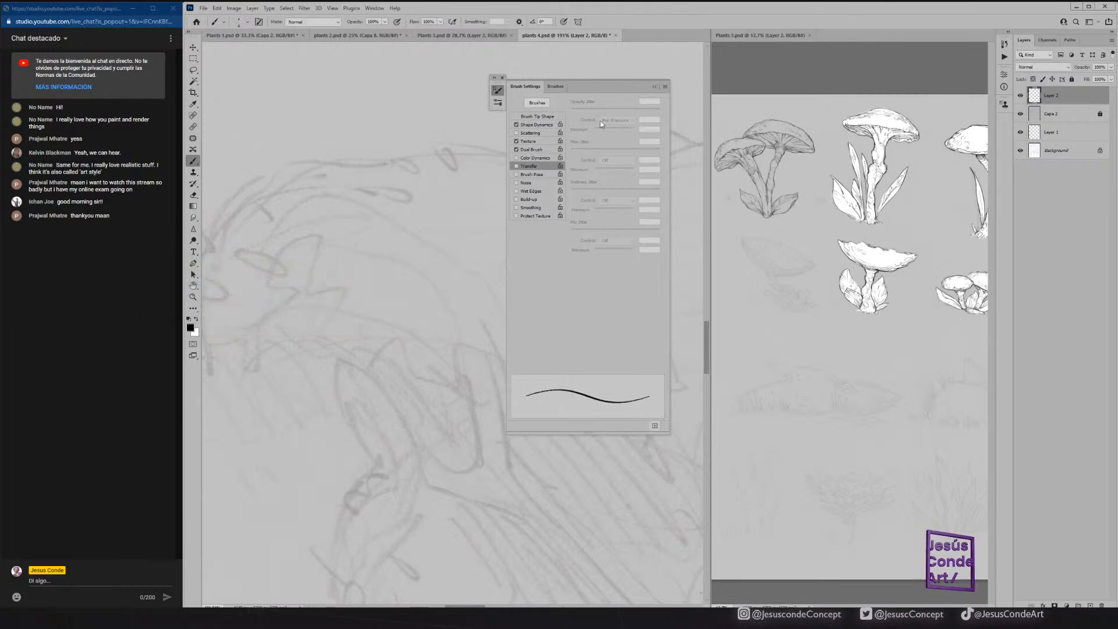
pyautogui.click(653, 86)
pyautogui.click(502, 78)
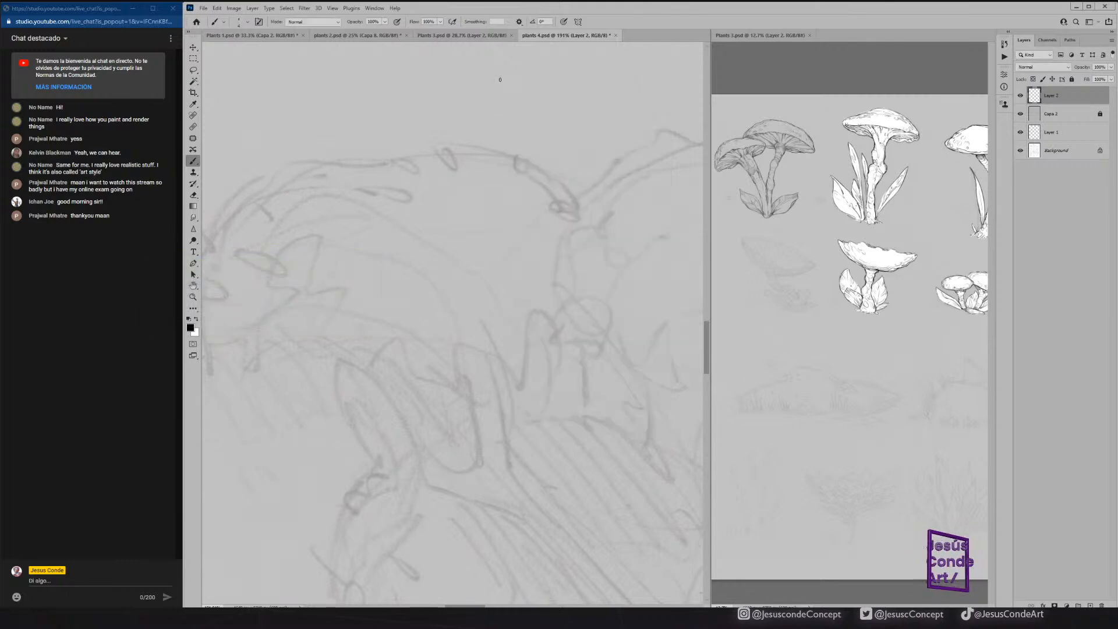
# Open a second window of plants 4.psd and dock it beside the Plants 3.psd overview.
pyautogui.moveTo(350, 215); pyautogui.dragTo(505, 177)
pyautogui.press('z')
pyautogui.moveTo(420, 188); pyautogui.dragTo(404, 200)
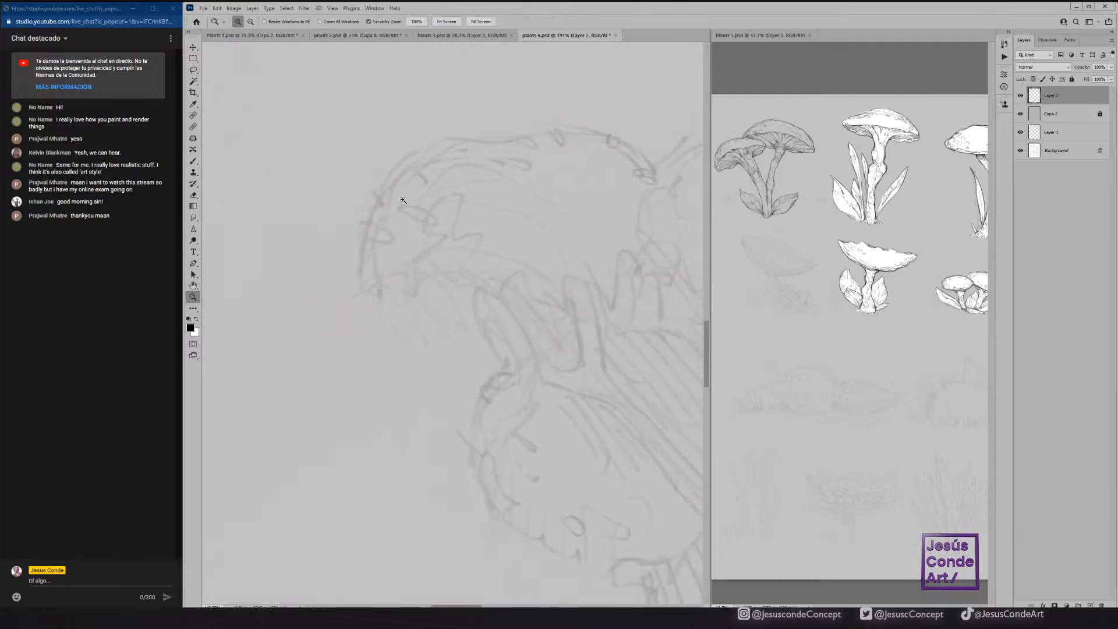
pyautogui.click(374, 9)
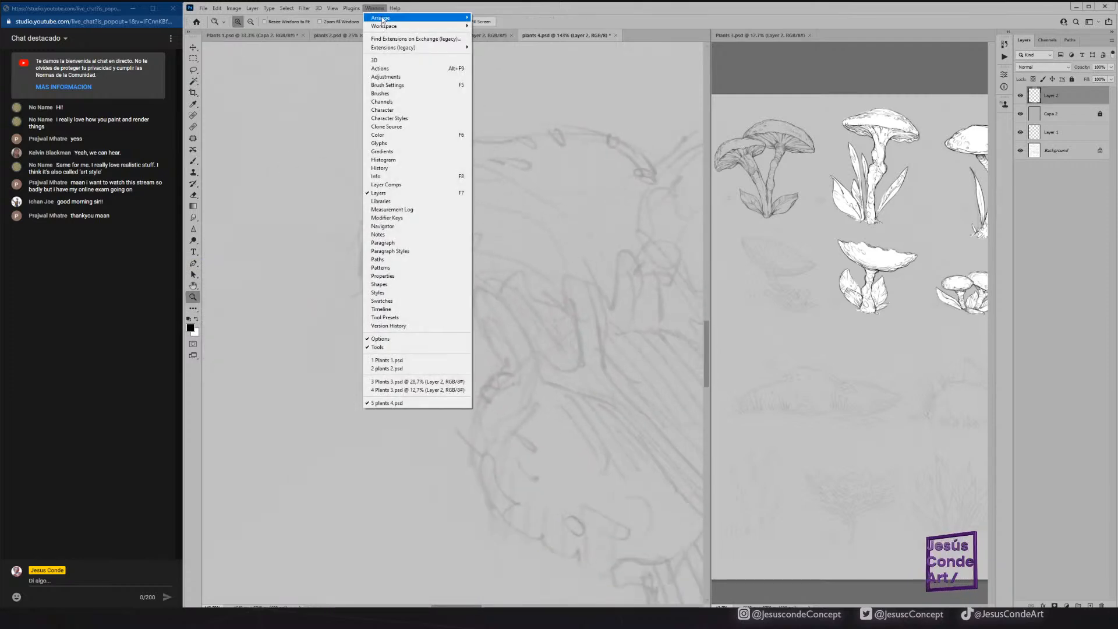
pyautogui.moveTo(437, 19)
pyautogui.click(518, 182)
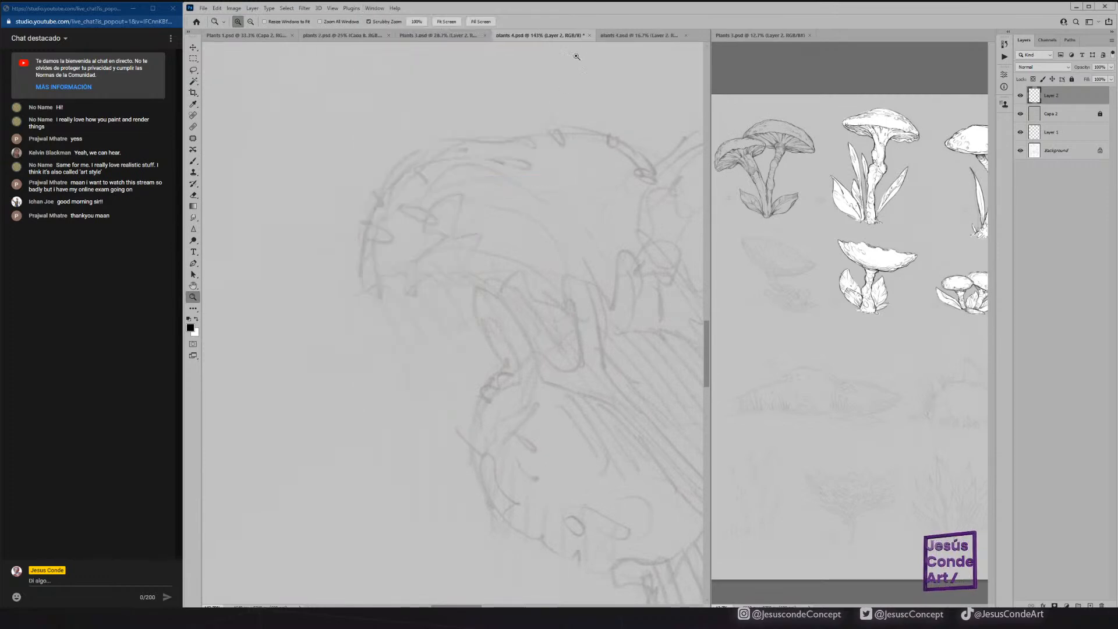
pyautogui.moveTo(619, 36); pyautogui.dragTo(851, 35)
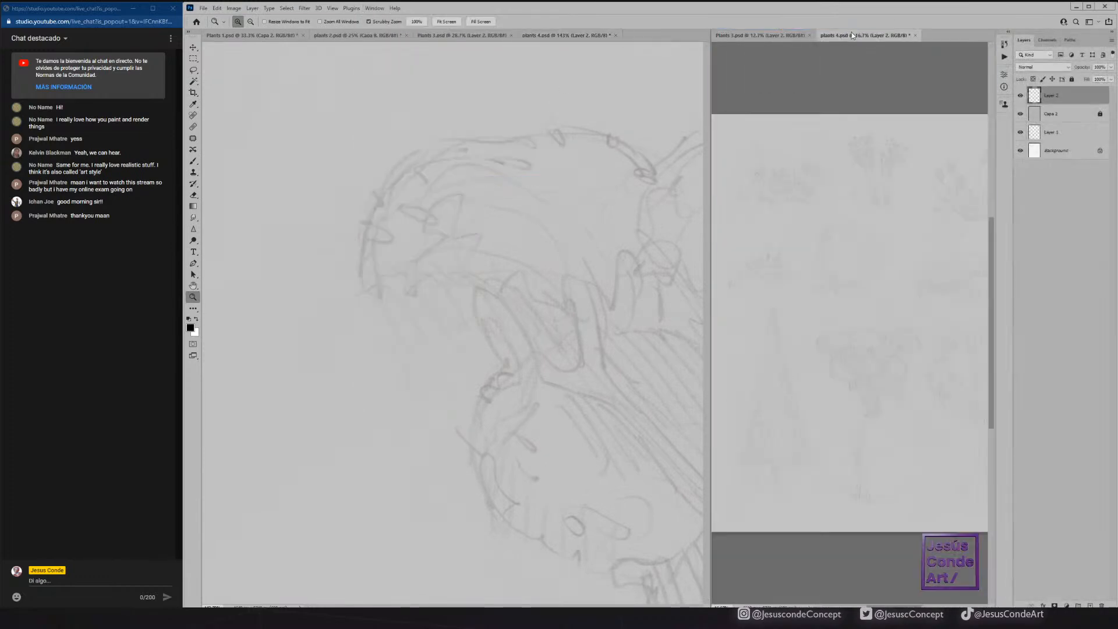
# Ink the leafy outline and first hanging tip on the left side of the drooping tree's top canopy.
pyautogui.moveTo(873, 211); pyautogui.dragTo(844, 219)
pyautogui.click(587, 343)
pyautogui.moveTo(648, 395); pyautogui.dragTo(279, 233)
pyautogui.moveTo(687, 306); pyautogui.dragTo(389, 379)
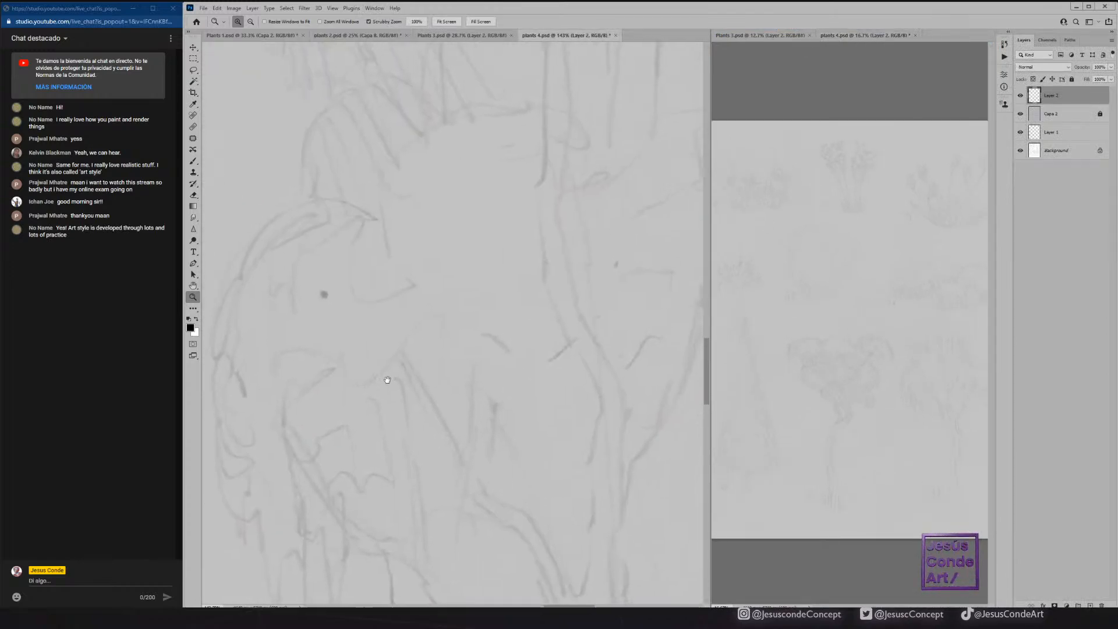
pyautogui.moveTo(901, 337); pyautogui.dragTo(806, 320)
pyautogui.moveTo(853, 349); pyautogui.dragTo(867, 333)
pyautogui.moveTo(536, 234); pyautogui.dragTo(532, 279)
pyautogui.moveTo(533, 268)
pyautogui.mouseDown()
pyautogui.moveTo(504, 257)
pyautogui.moveTo(515, 248)
pyautogui.moveTo(444, 256)
pyautogui.moveTo(429, 229)
pyautogui.mouseUp()
pyautogui.press('b')
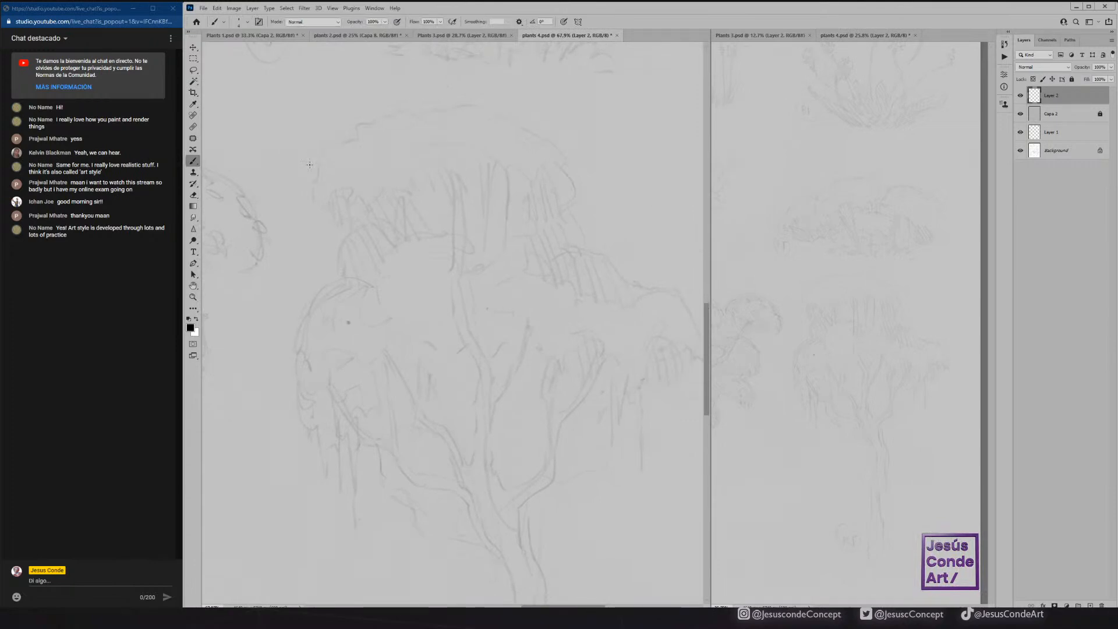
pyautogui.moveTo(321, 168)
pyautogui.mouseDown()
pyautogui.moveTo(315, 196)
pyautogui.moveTo(325, 189)
pyautogui.moveTo(330, 224)
pyautogui.moveTo(340, 189)
pyautogui.moveTo(333, 200)
pyautogui.moveTo(340, 192)
pyautogui.moveTo(315, 168)
pyautogui.moveTo(372, 123)
pyautogui.moveTo(353, 145)
pyautogui.mouseUp()
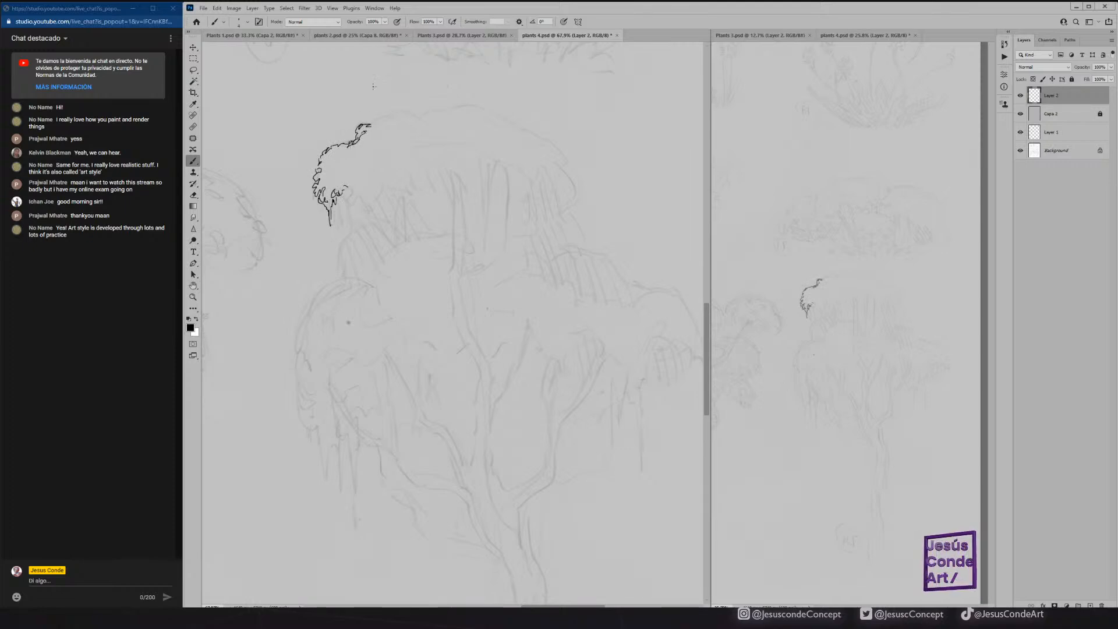
# Choose a brush preset for inking and extend the leafy outline along the top canopy's upper-left shoulder.
pyautogui.click(247, 22)
pyautogui.moveTo(504, 347); pyautogui.dragTo(511, 106)
pyautogui.click(393, 168)
pyautogui.click(630, 16)
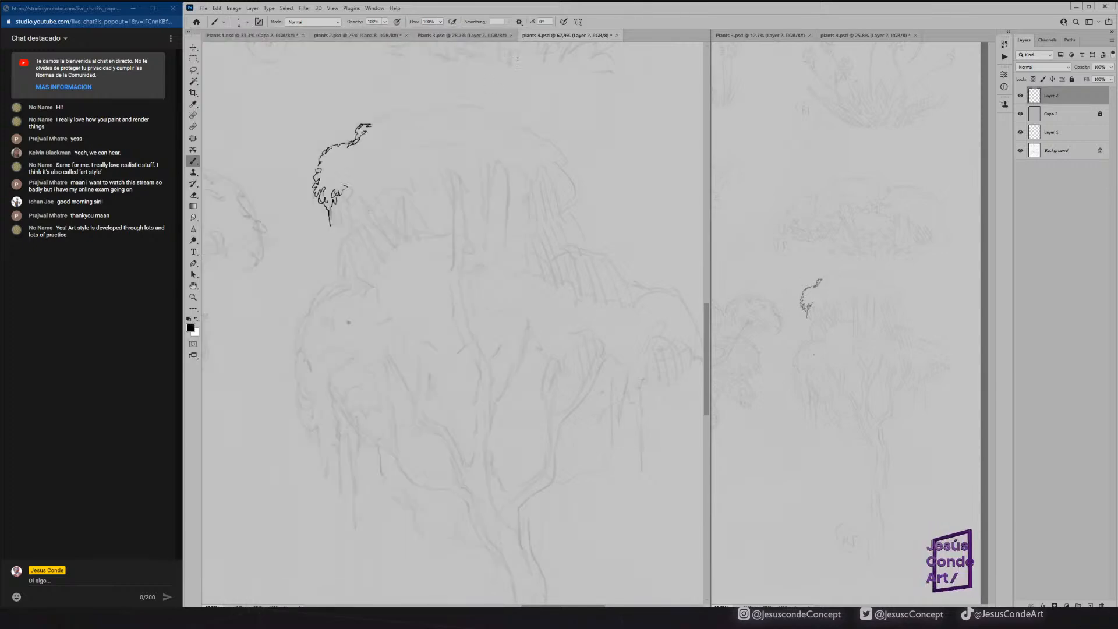
pyautogui.moveTo(376, 123)
pyautogui.mouseDown()
pyautogui.moveTo(399, 112)
pyautogui.moveTo(415, 120)
pyautogui.moveTo(373, 125)
pyautogui.mouseUp()
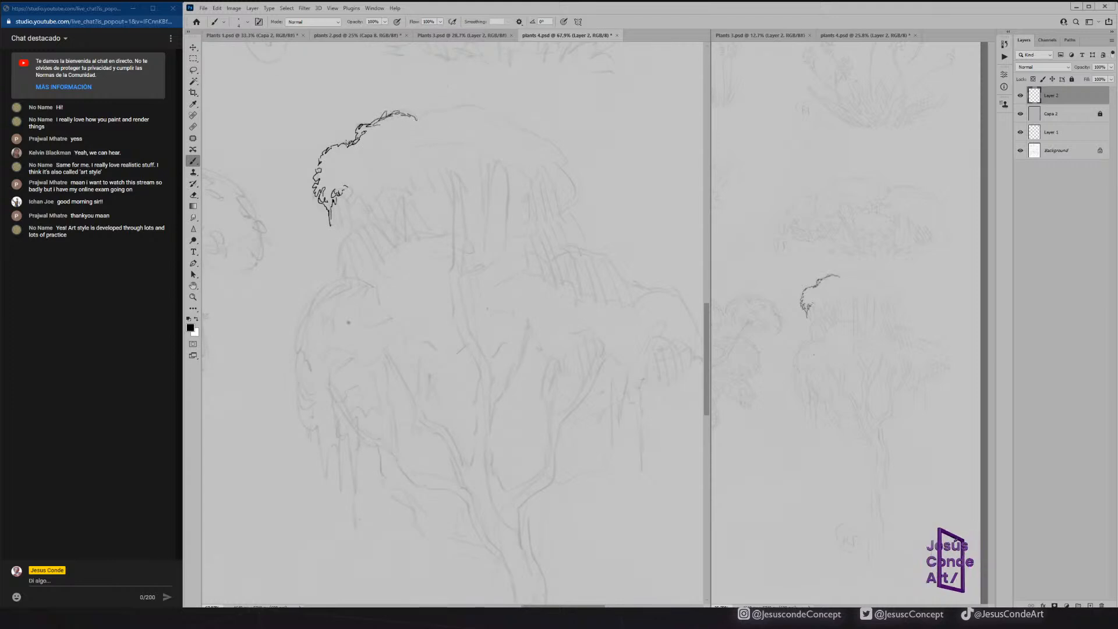
# Clean up the top canopy's left edge and ink leaf clusters with short hanging strands along its lower left side.
pyautogui.press('e')
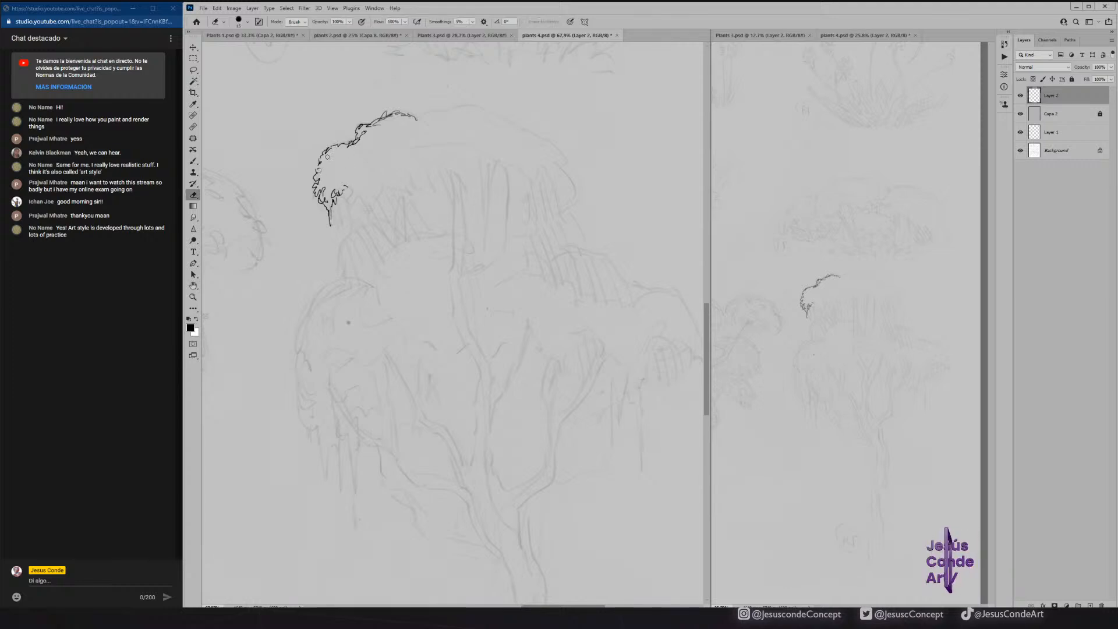
pyautogui.moveTo(322, 157); pyautogui.dragTo(318, 164)
pyautogui.press('b')
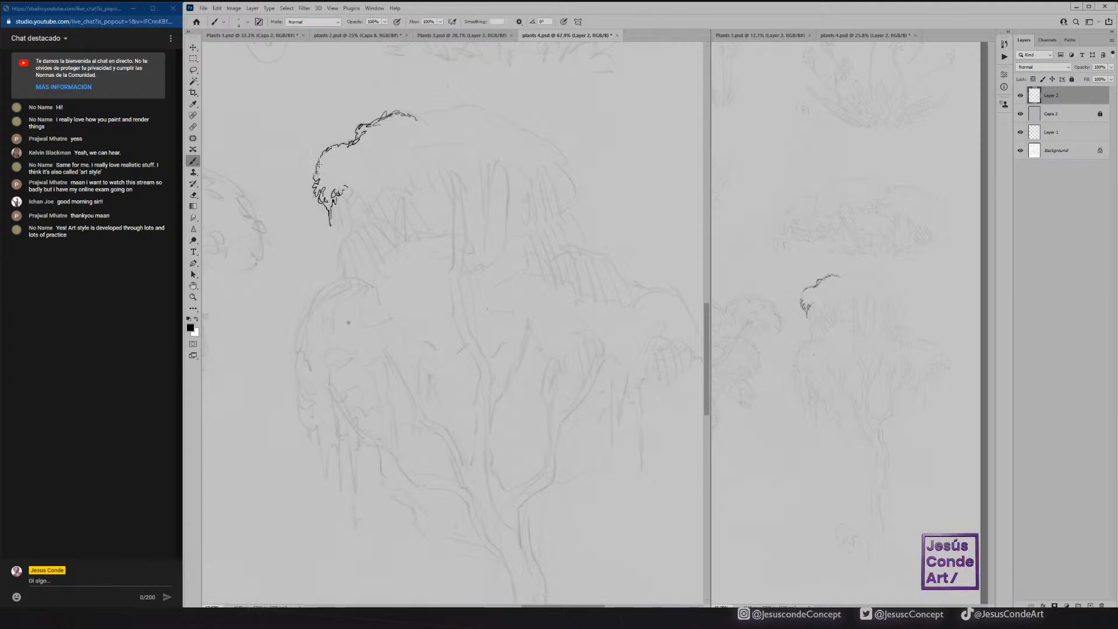
pyautogui.moveTo(348, 188); pyautogui.dragTo(353, 194)
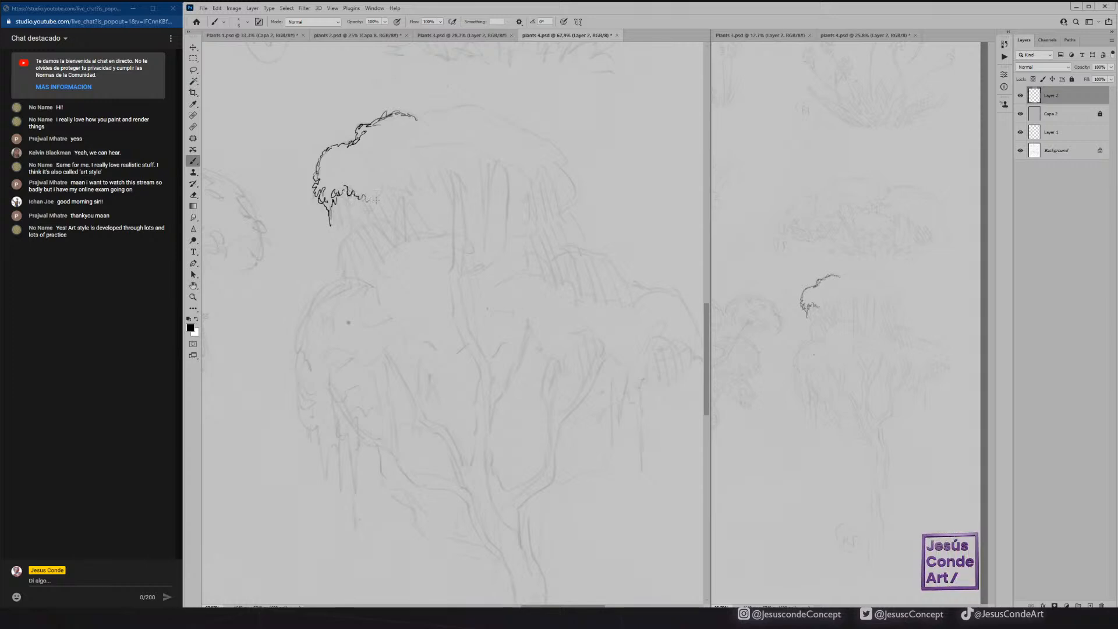
pyautogui.moveTo(334, 203)
pyautogui.mouseDown()
pyautogui.moveTo(348, 204)
pyautogui.moveTo(370, 215)
pyautogui.moveTo(354, 188)
pyautogui.moveTo(389, 195)
pyautogui.moveTo(403, 166)
pyautogui.moveTo(402, 182)
pyautogui.moveTo(368, 199)
pyautogui.mouseUp()
pyautogui.press('e')
pyautogui.press('b')
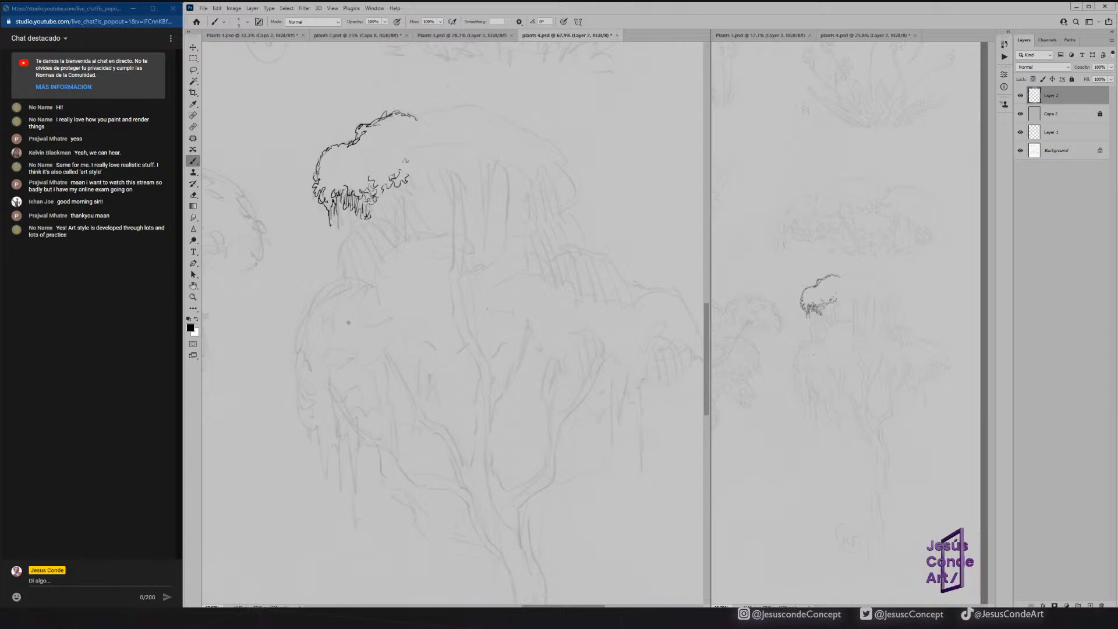
# Continue the leafy outline over the crown of the top canopy and down around its right end.
pyautogui.moveTo(420, 117); pyautogui.dragTo(465, 105)
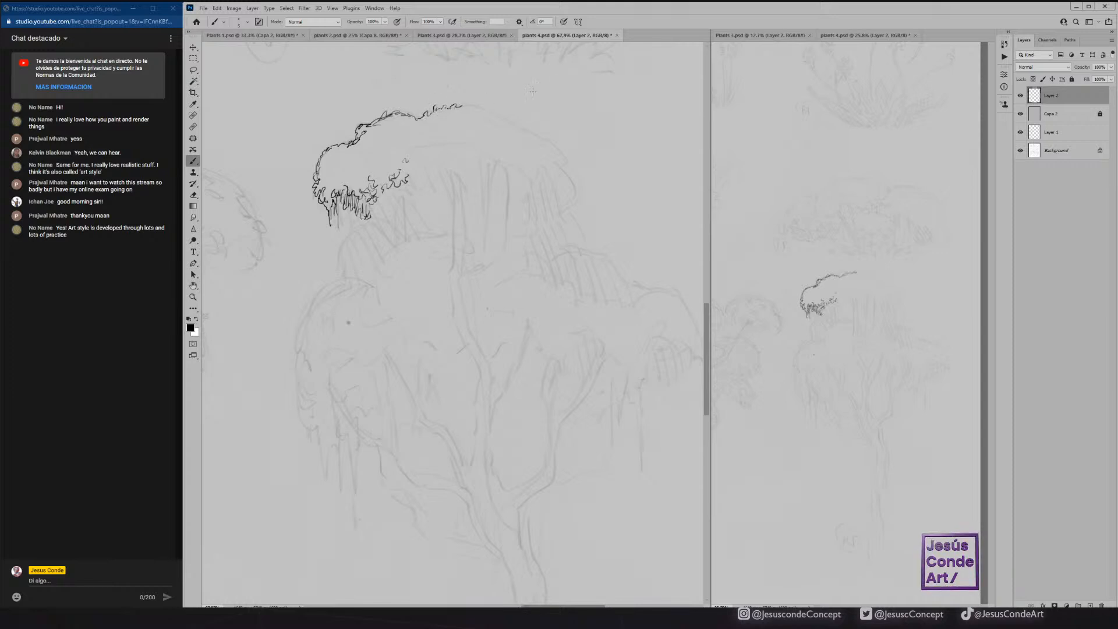
pyautogui.moveTo(548, 177)
pyautogui.mouseDown()
pyautogui.moveTo(569, 180)
pyautogui.moveTo(568, 156)
pyautogui.moveTo(535, 136)
pyautogui.mouseUp()
pyautogui.moveTo(571, 187)
pyautogui.mouseDown()
pyautogui.moveTo(553, 211)
pyautogui.moveTo(571, 204)
pyautogui.moveTo(574, 179)
pyautogui.moveTo(561, 196)
pyautogui.moveTo(516, 162)
pyautogui.moveTo(541, 134)
pyautogui.moveTo(464, 104)
pyautogui.moveTo(518, 124)
pyautogui.mouseUp()
# Ink the curly underside of the top canopy with hanging strands, and add leaf curls inside its left edge.
pyautogui.moveTo(503, 169)
pyautogui.mouseDown()
pyautogui.moveTo(508, 213)
pyautogui.moveTo(517, 166)
pyautogui.moveTo(493, 160)
pyautogui.moveTo(493, 189)
pyautogui.moveTo(488, 161)
pyautogui.moveTo(487, 174)
pyautogui.mouseUp()
pyautogui.moveTo(483, 152)
pyautogui.mouseDown()
pyautogui.moveTo(485, 167)
pyautogui.moveTo(541, 196)
pyautogui.moveTo(511, 193)
pyautogui.moveTo(493, 158)
pyautogui.moveTo(422, 150)
pyautogui.moveTo(445, 142)
pyautogui.moveTo(471, 152)
pyautogui.mouseUp()
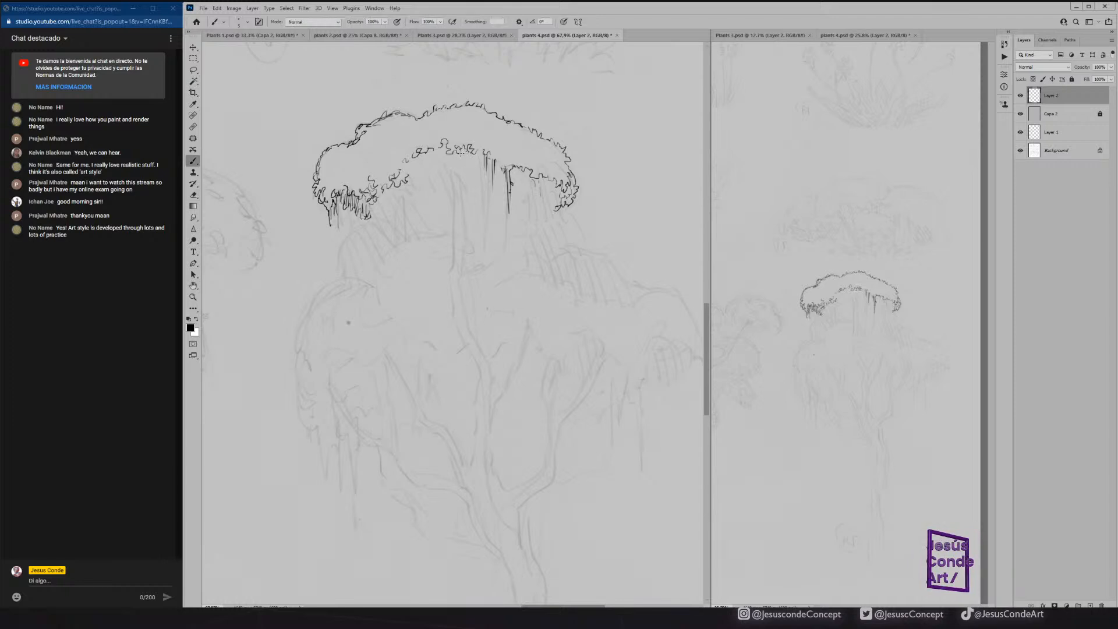
pyautogui.moveTo(406, 164); pyautogui.dragTo(434, 157)
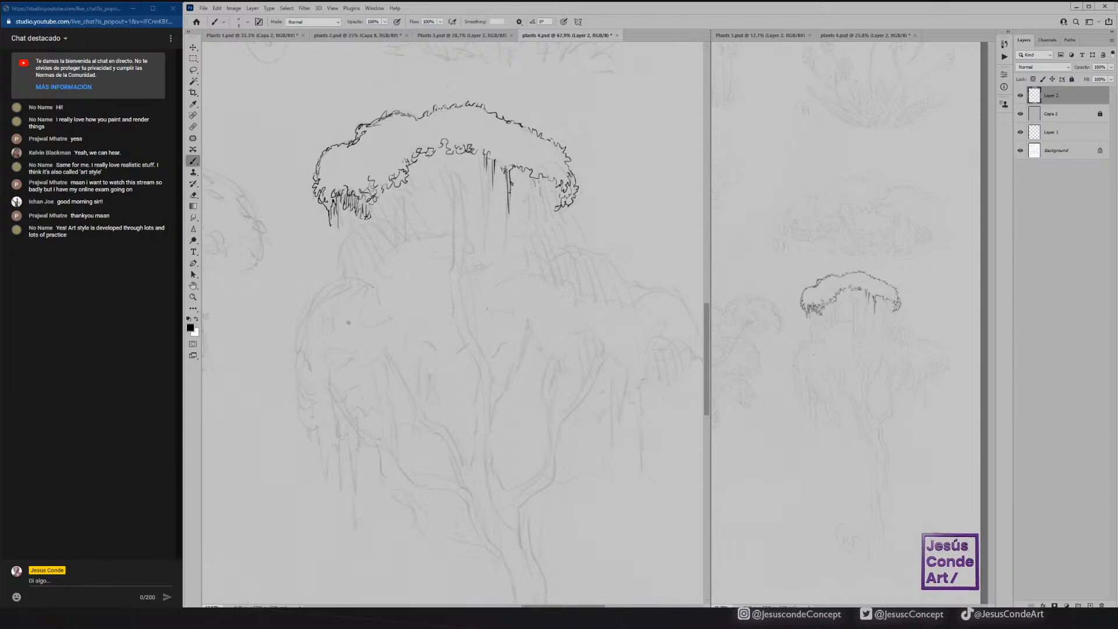
pyautogui.moveTo(325, 165)
pyautogui.mouseDown()
pyautogui.moveTo(332, 183)
pyautogui.moveTo(324, 170)
pyautogui.mouseUp()
pyautogui.press('e')
pyautogui.press('b')
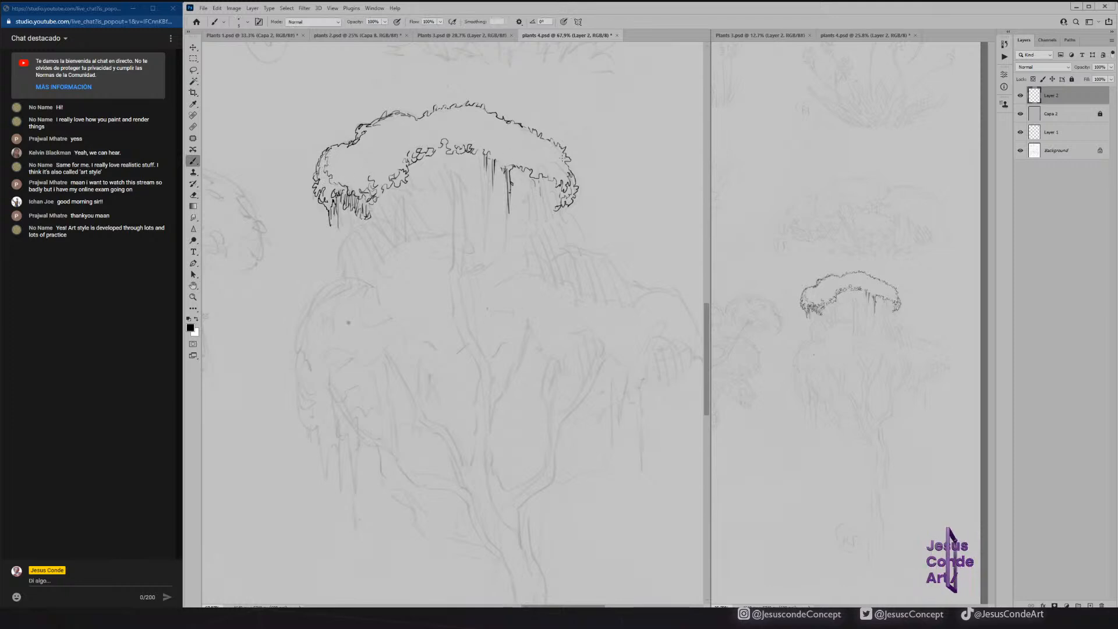
# Ink the leafy edges that drop below both ends of the top canopy, rounding off the lower-left one with leaf curls.
pyautogui.moveTo(550, 176)
pyautogui.mouseDown()
pyautogui.moveTo(561, 173)
pyautogui.moveTo(552, 146)
pyautogui.mouseUp()
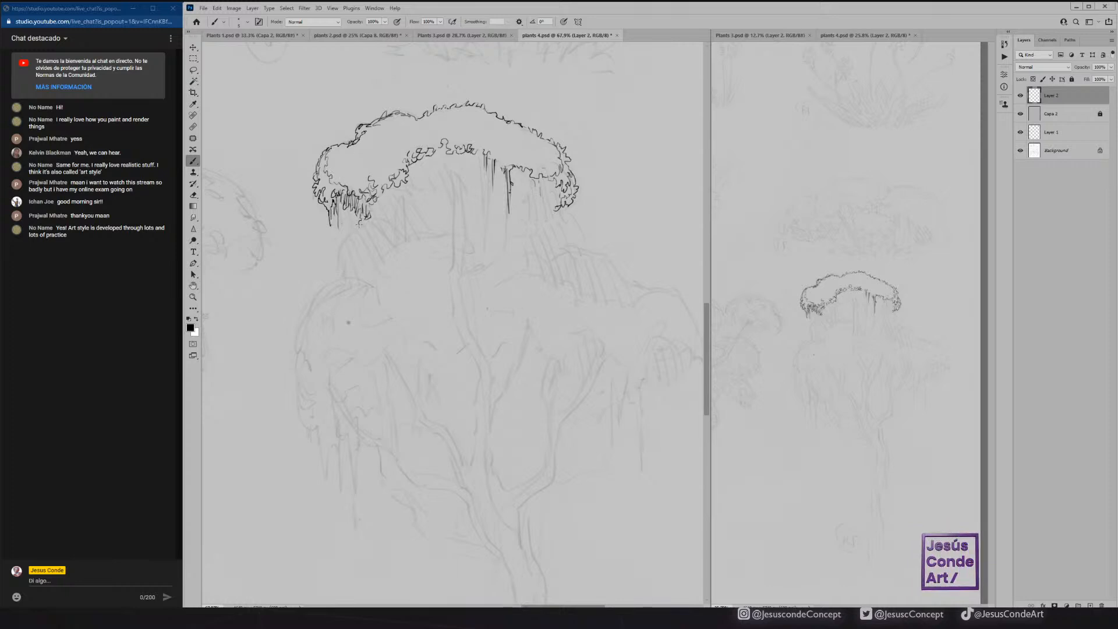
pyautogui.moveTo(345, 235)
pyautogui.mouseDown()
pyautogui.moveTo(338, 246)
pyautogui.moveTo(362, 214)
pyautogui.mouseUp()
pyautogui.moveTo(341, 269); pyautogui.dragTo(361, 277)
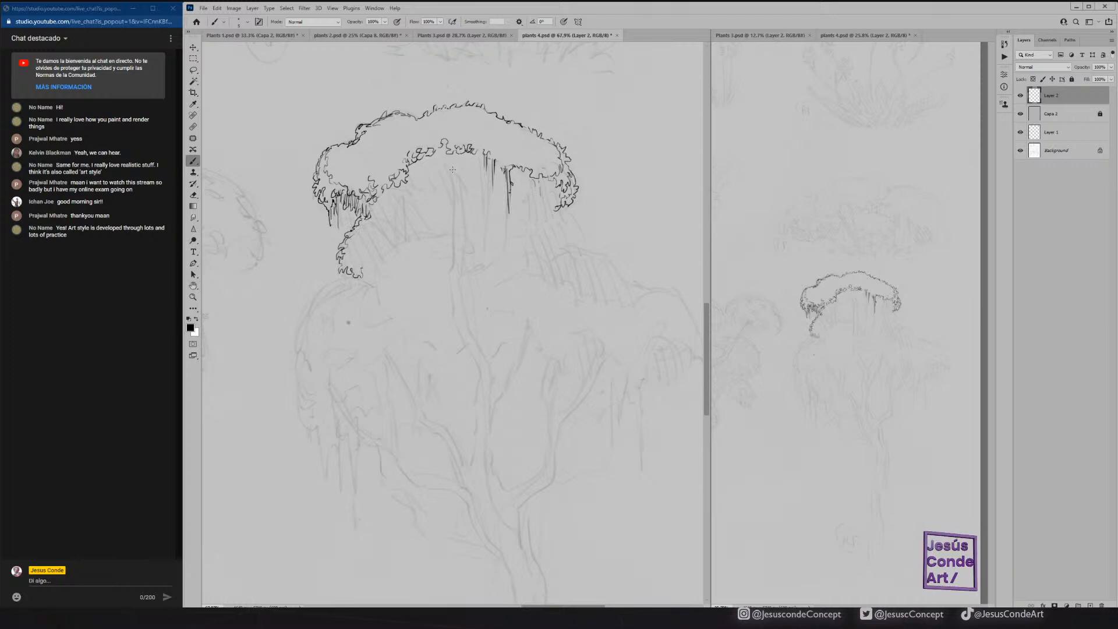
pyautogui.moveTo(571, 209)
pyautogui.mouseDown()
pyautogui.moveTo(580, 247)
pyautogui.moveTo(582, 224)
pyautogui.mouseUp()
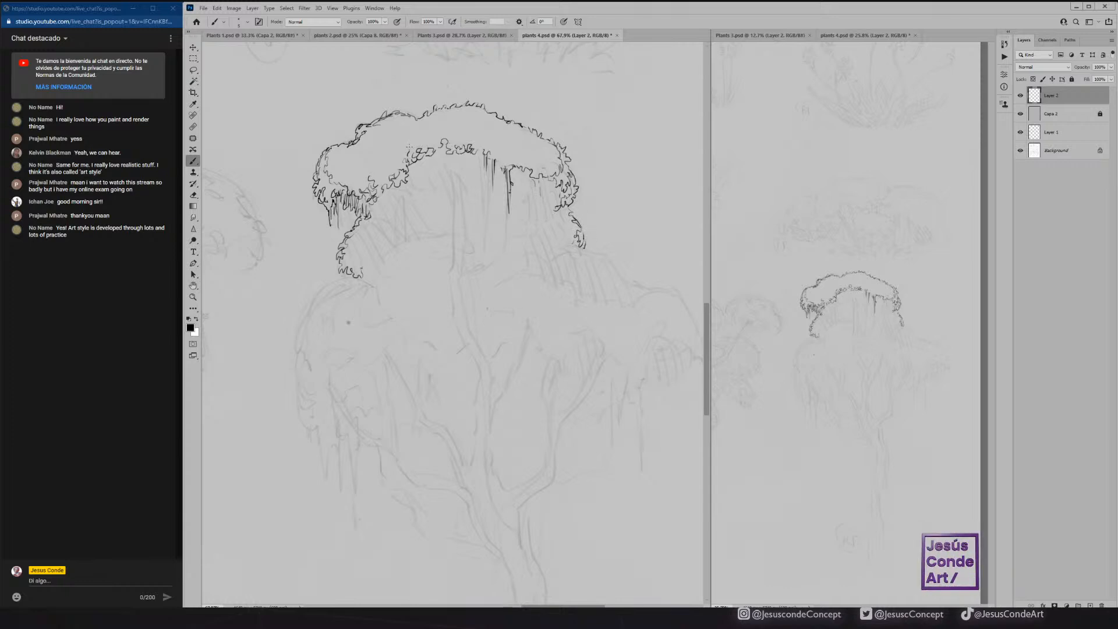
# Ink the curved left branch and the central forked branch with a leaf tuft at its base under the top canopy, and save the file.
pyautogui.moveTo(397, 192); pyautogui.dragTo(400, 239)
pyautogui.moveTo(402, 233)
pyautogui.mouseDown()
pyautogui.moveTo(409, 203)
pyautogui.moveTo(396, 183)
pyautogui.mouseUp()
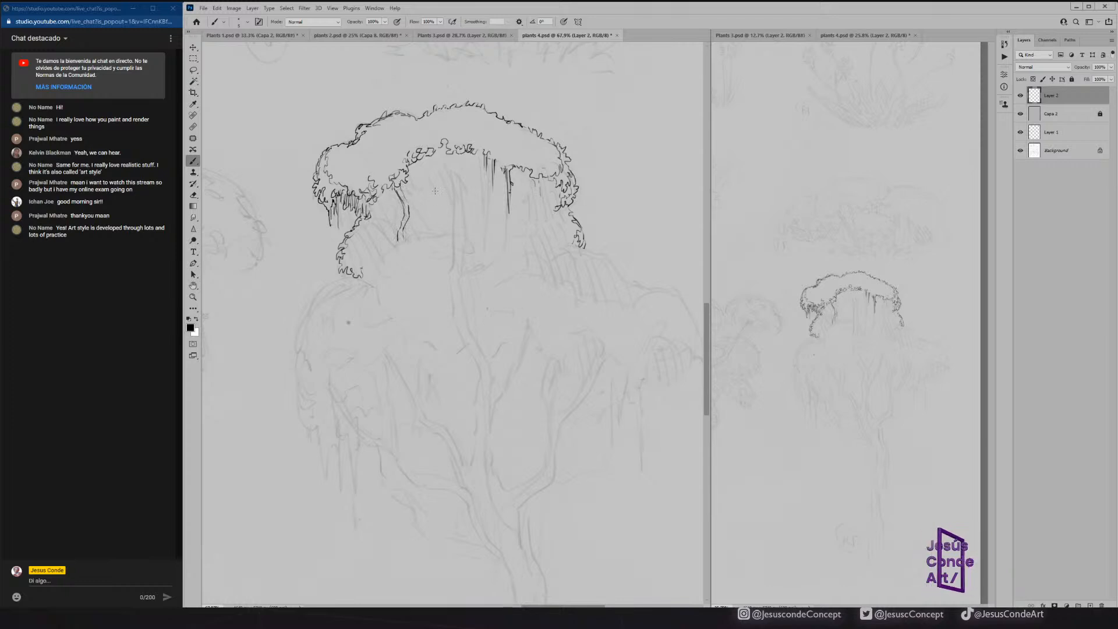
pyautogui.hotkey('ctrl', 's')
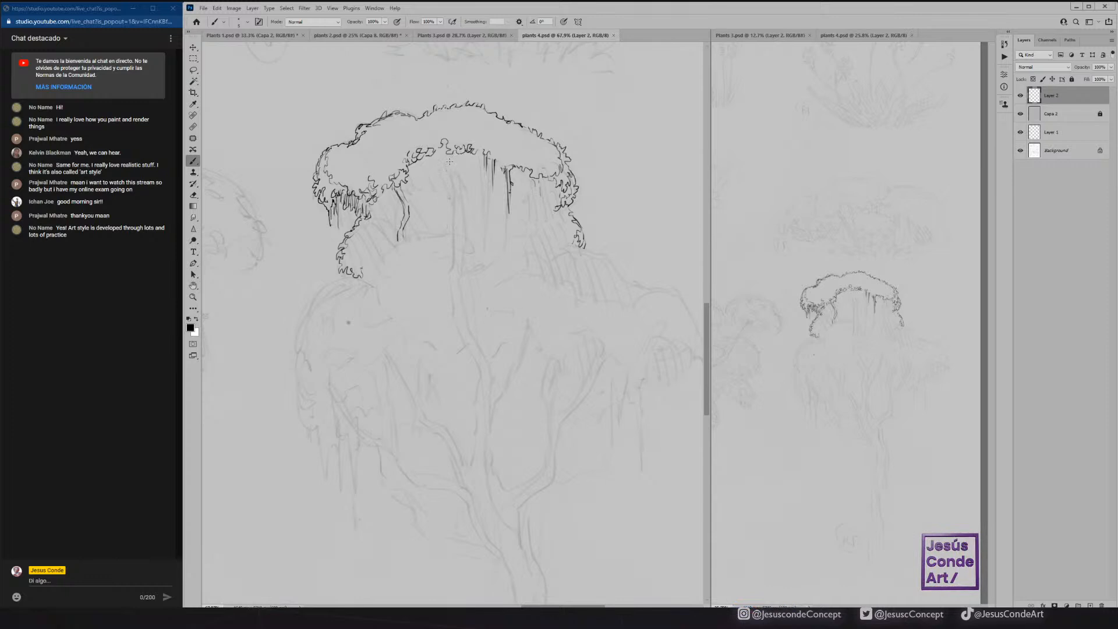
pyautogui.moveTo(450, 158); pyautogui.dragTo(452, 212)
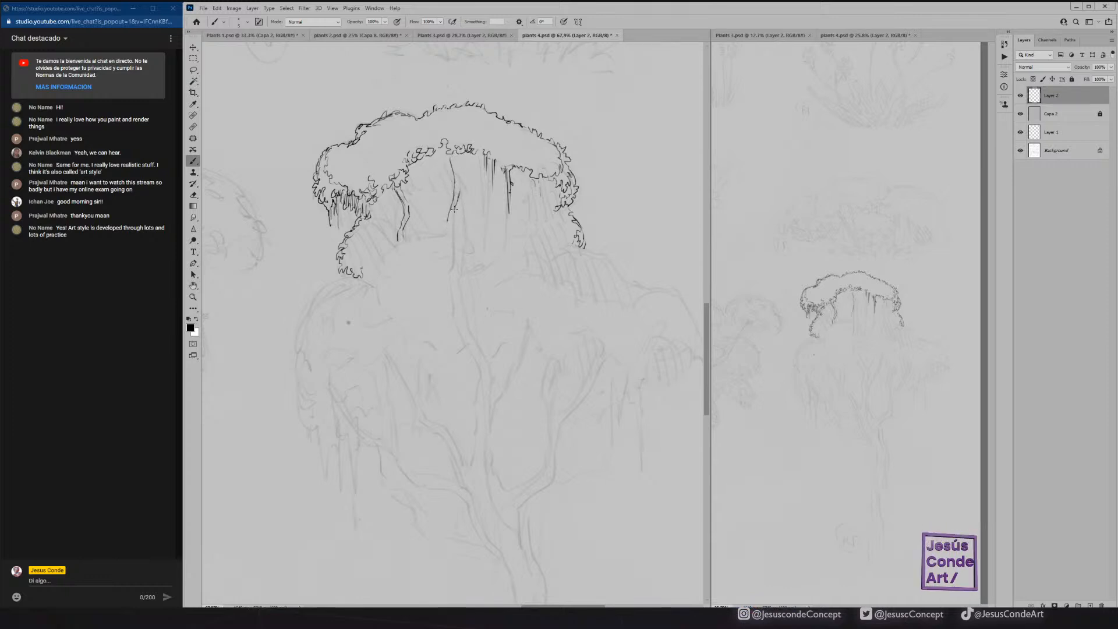
pyautogui.moveTo(474, 167); pyautogui.dragTo(463, 174)
pyautogui.moveTo(443, 211)
pyautogui.mouseDown()
pyautogui.moveTo(433, 220)
pyautogui.moveTo(462, 234)
pyautogui.moveTo(459, 216)
pyautogui.moveTo(466, 235)
pyautogui.mouseUp()
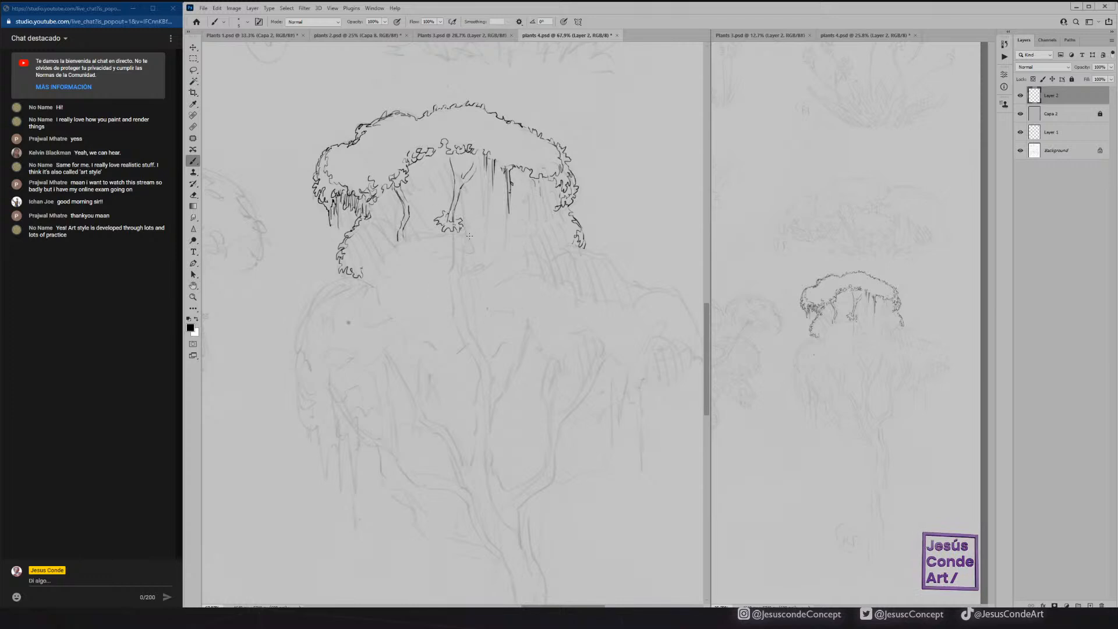
pyautogui.click(193, 297)
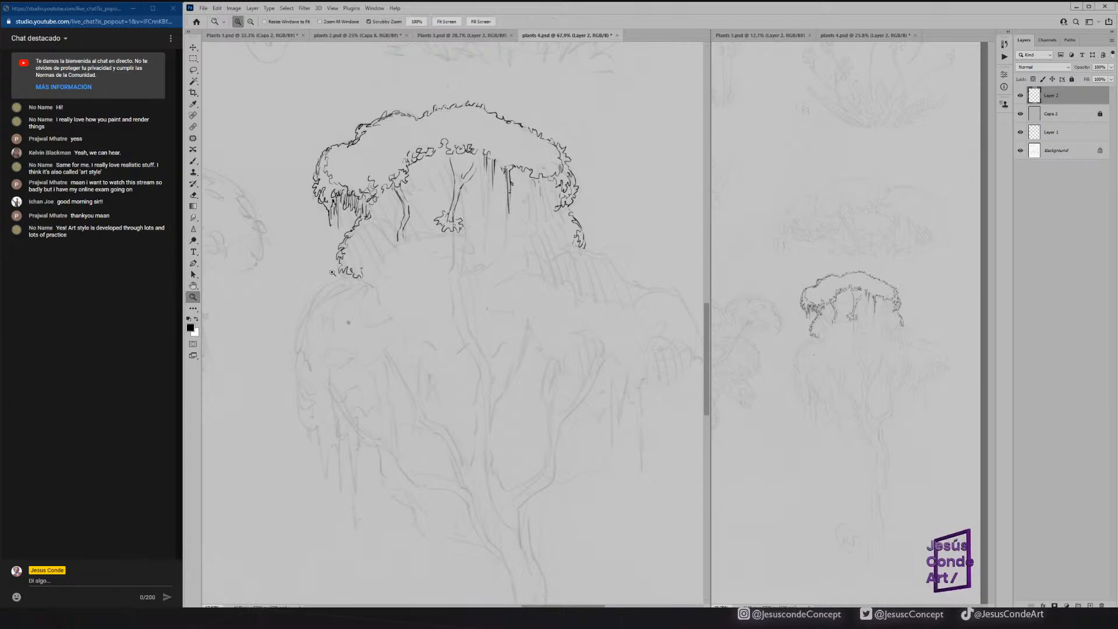
pyautogui.click(481, 232)
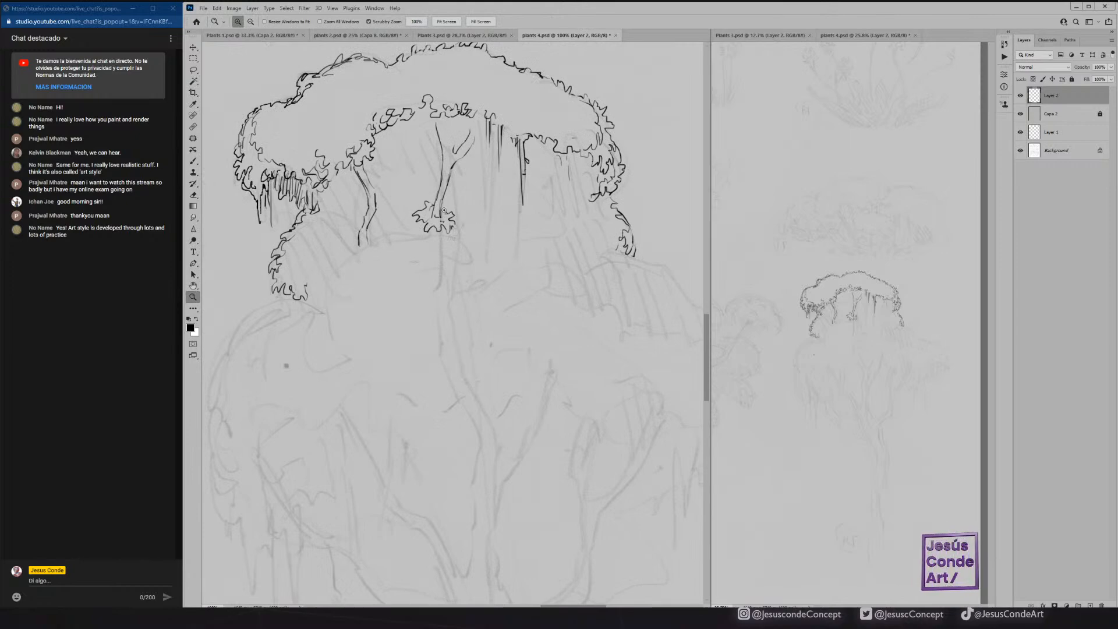
pyautogui.press('b')
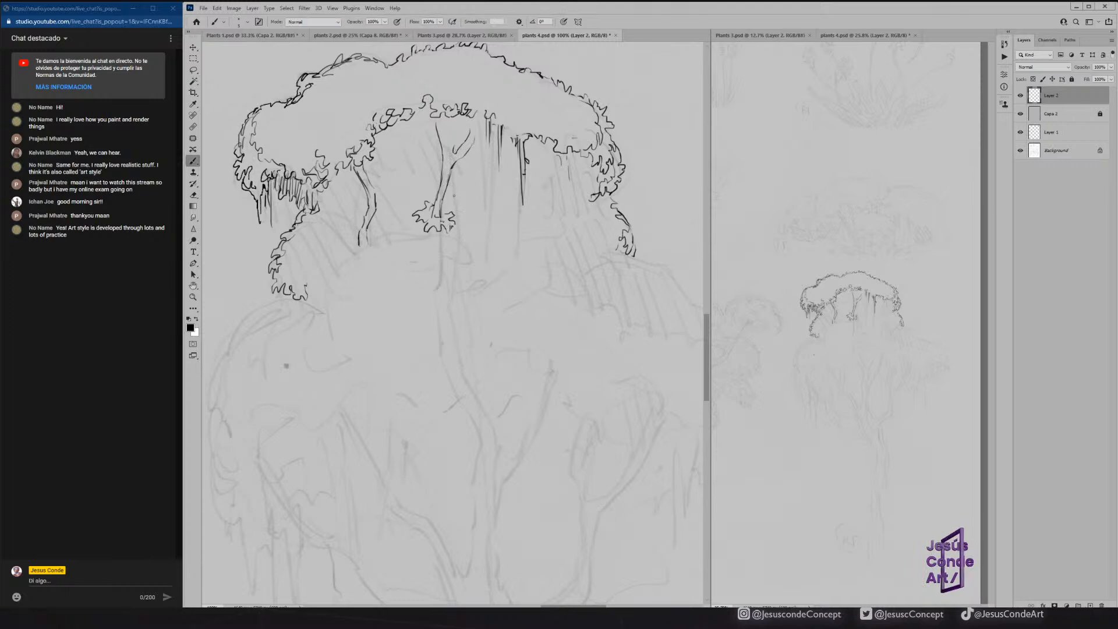
pyautogui.moveTo(471, 132)
pyautogui.mouseDown()
pyautogui.moveTo(472, 119)
pyautogui.moveTo(467, 148)
pyautogui.moveTo(451, 134)
pyautogui.moveTo(448, 150)
pyautogui.mouseUp()
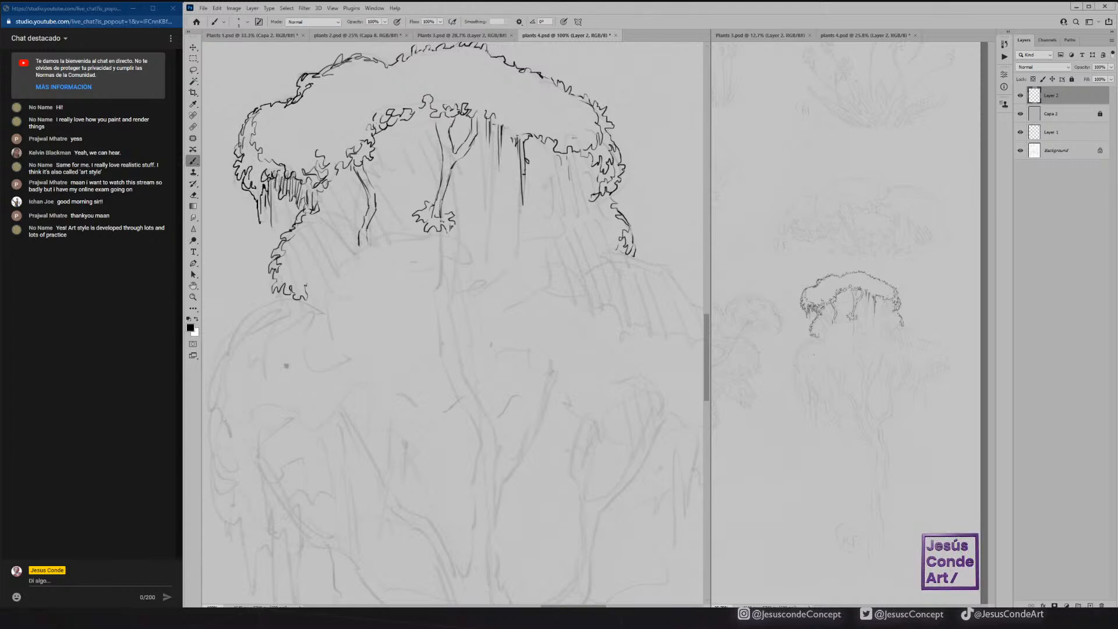
# Ink the leafy outline over the middle foliage mound and the thin branches rising behind its left shoulder.
pyautogui.moveTo(319, 280)
pyautogui.mouseDown()
pyautogui.moveTo(326, 314)
pyautogui.moveTo(335, 310)
pyautogui.moveTo(333, 277)
pyautogui.moveTo(364, 249)
pyautogui.moveTo(324, 286)
pyautogui.moveTo(317, 312)
pyautogui.mouseUp()
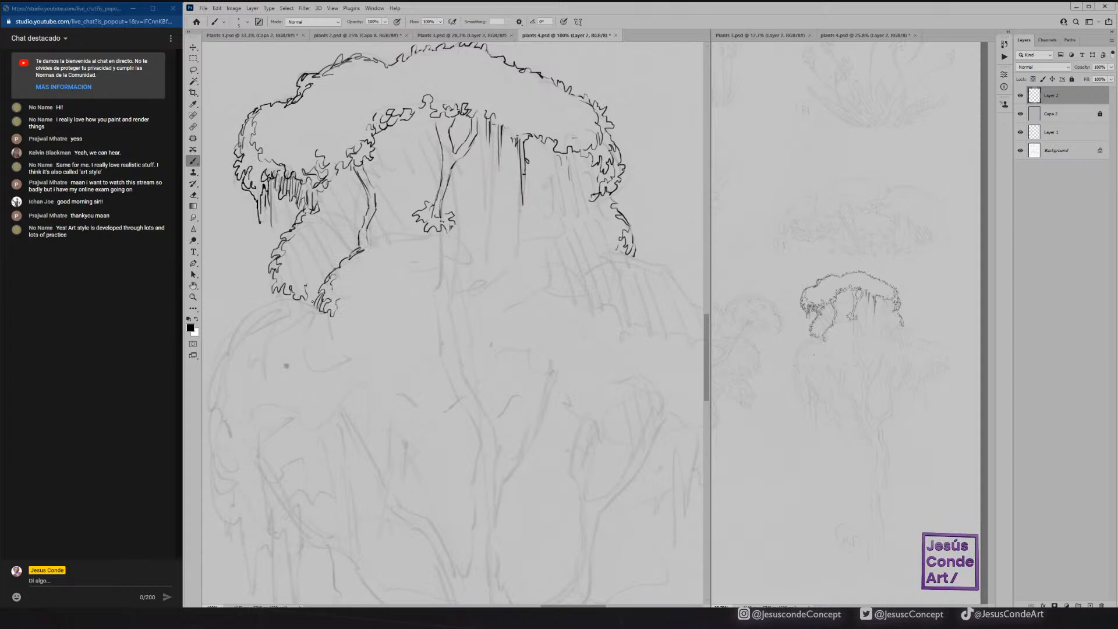
pyautogui.moveTo(372, 243); pyautogui.dragTo(417, 236)
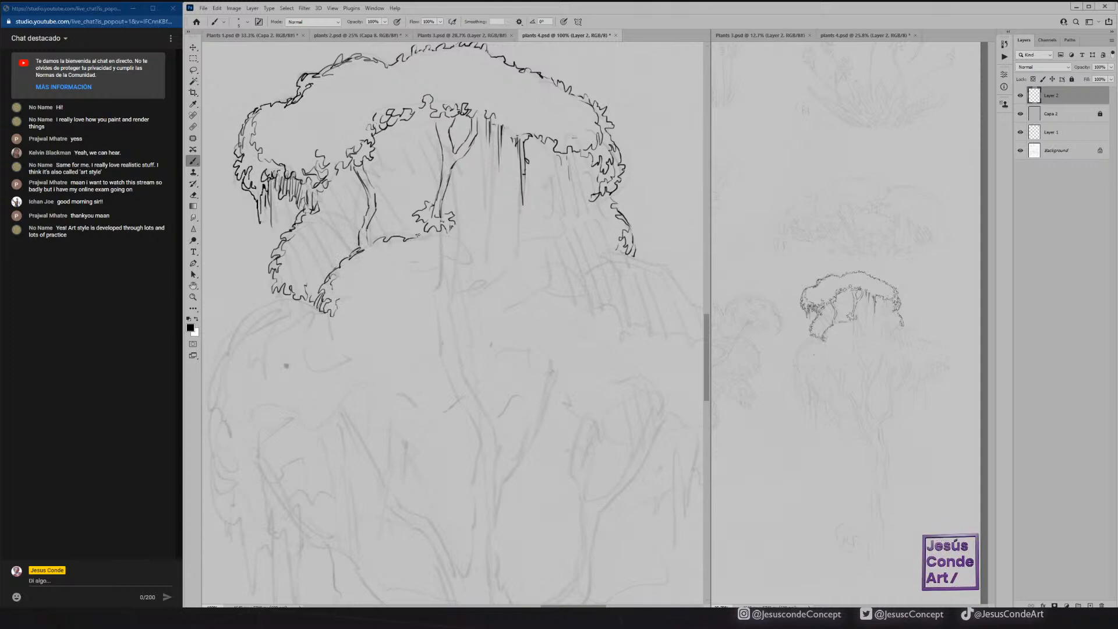
pyautogui.moveTo(326, 221); pyautogui.dragTo(354, 243)
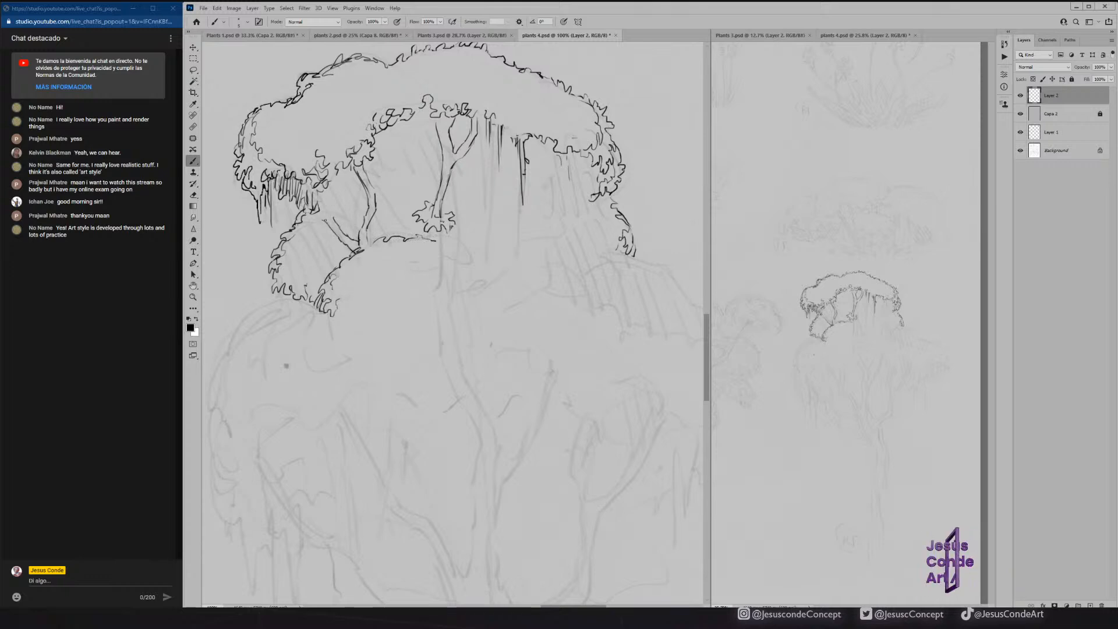
pyautogui.moveTo(330, 194)
pyautogui.mouseDown()
pyautogui.moveTo(388, 244)
pyautogui.moveTo(356, 250)
pyautogui.moveTo(426, 242)
pyautogui.moveTo(472, 253)
pyautogui.moveTo(469, 276)
pyautogui.mouseUp()
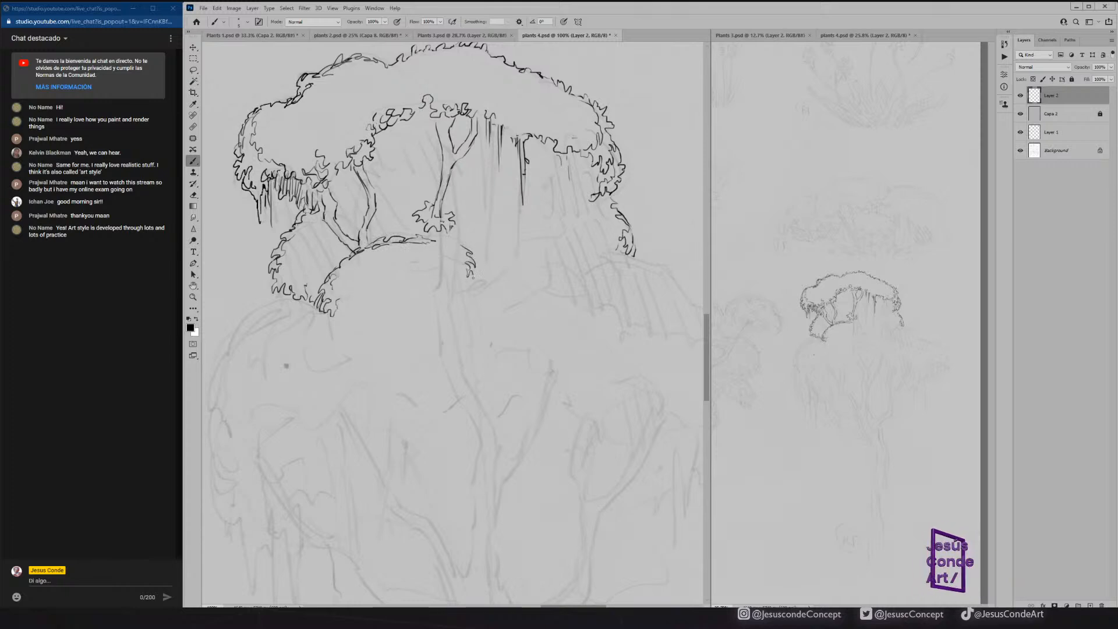
# Extend the middle mound's left edge downward and ink the leafy outline of the lower-left foliage clump down its outer side.
pyautogui.moveTo(327, 319)
pyautogui.mouseDown()
pyautogui.moveTo(339, 348)
pyautogui.moveTo(315, 318)
pyautogui.moveTo(356, 357)
pyautogui.mouseUp()
pyautogui.moveTo(284, 298)
pyautogui.mouseDown()
pyautogui.moveTo(253, 317)
pyautogui.moveTo(314, 308)
pyautogui.mouseUp()
pyautogui.moveTo(248, 316)
pyautogui.mouseDown()
pyautogui.moveTo(235, 340)
pyautogui.moveTo(268, 326)
pyautogui.moveTo(229, 344)
pyautogui.moveTo(212, 377)
pyautogui.moveTo(208, 393)
pyautogui.moveTo(234, 405)
pyautogui.moveTo(232, 358)
pyautogui.moveTo(217, 376)
pyautogui.moveTo(229, 431)
pyautogui.moveTo(245, 438)
pyautogui.moveTo(214, 435)
pyautogui.moveTo(221, 460)
pyautogui.mouseUp()
pyautogui.moveTo(221, 453)
pyautogui.mouseDown()
pyautogui.moveTo(215, 485)
pyautogui.moveTo(227, 483)
pyautogui.mouseUp()
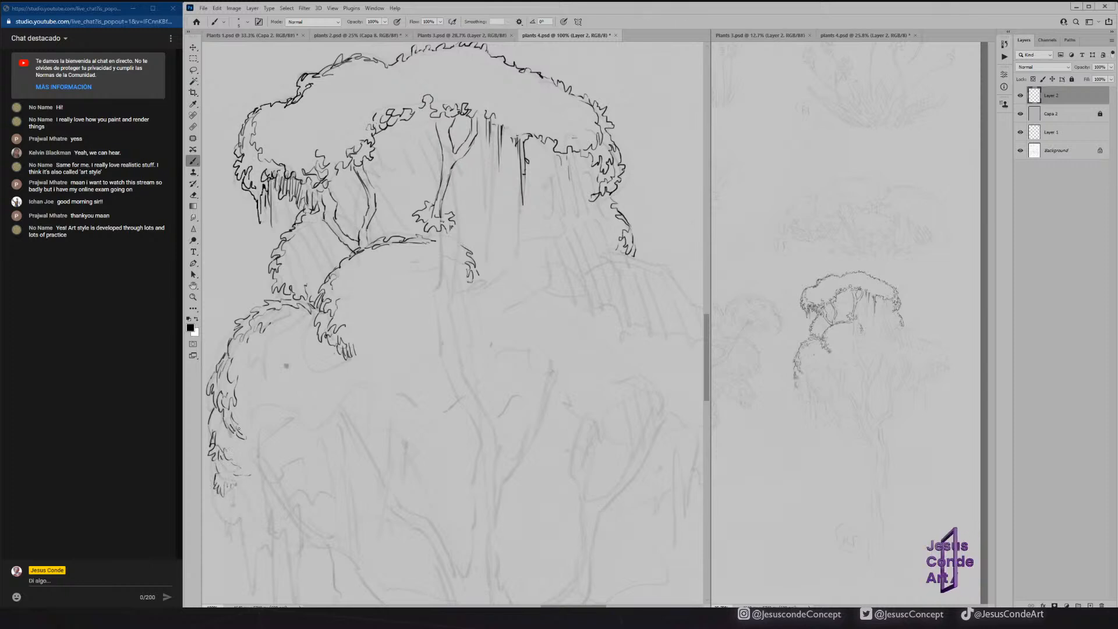
# Ink the curly underside of the lower-left clump up to the middle mound, adding small leaf strokes inside it.
pyautogui.moveTo(244, 429)
pyautogui.mouseDown()
pyautogui.moveTo(266, 401)
pyautogui.moveTo(253, 392)
pyautogui.moveTo(277, 394)
pyautogui.mouseUp()
pyautogui.moveTo(279, 400)
pyautogui.mouseDown()
pyautogui.moveTo(282, 391)
pyautogui.moveTo(302, 398)
pyautogui.mouseUp()
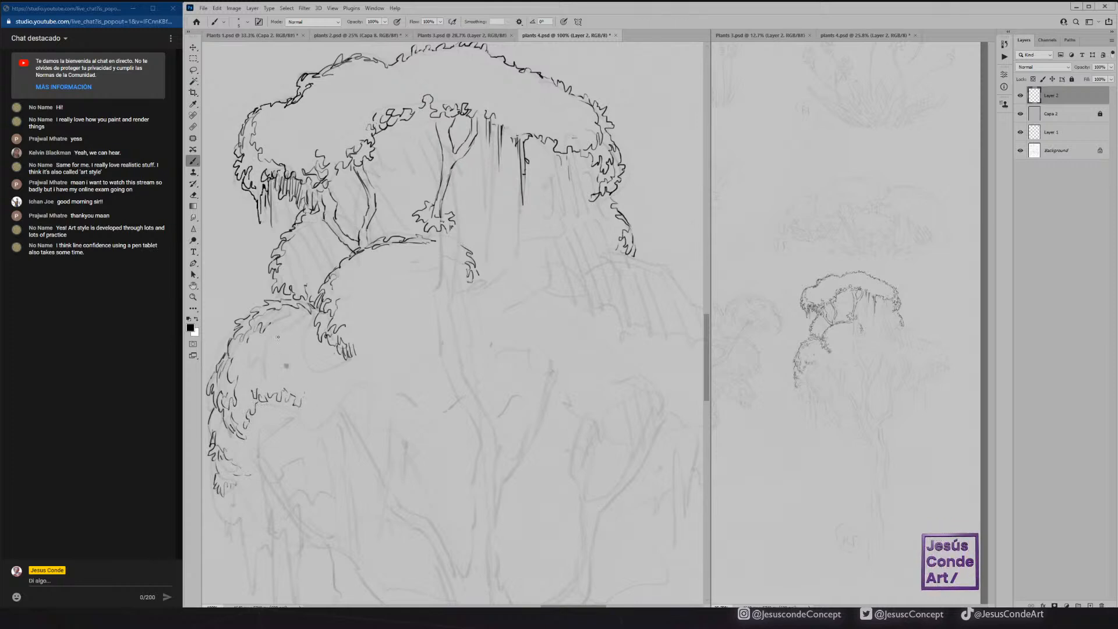
pyautogui.moveTo(302, 399); pyautogui.dragTo(331, 357)
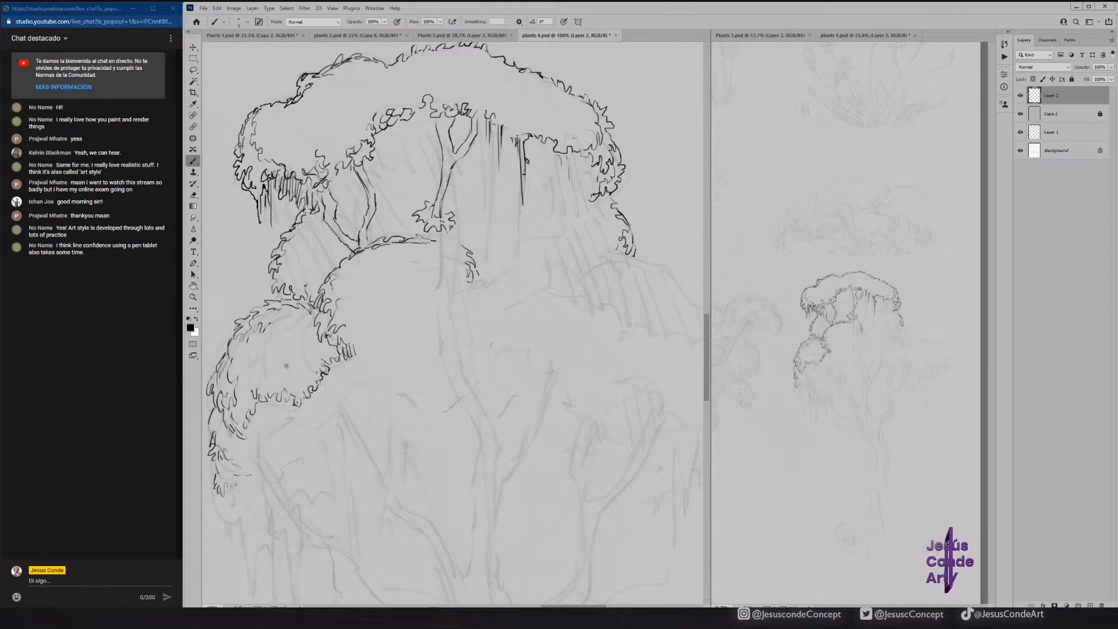
pyautogui.moveTo(293, 377); pyautogui.dragTo(305, 392)
pyautogui.moveTo(304, 374); pyautogui.dragTo(306, 390)
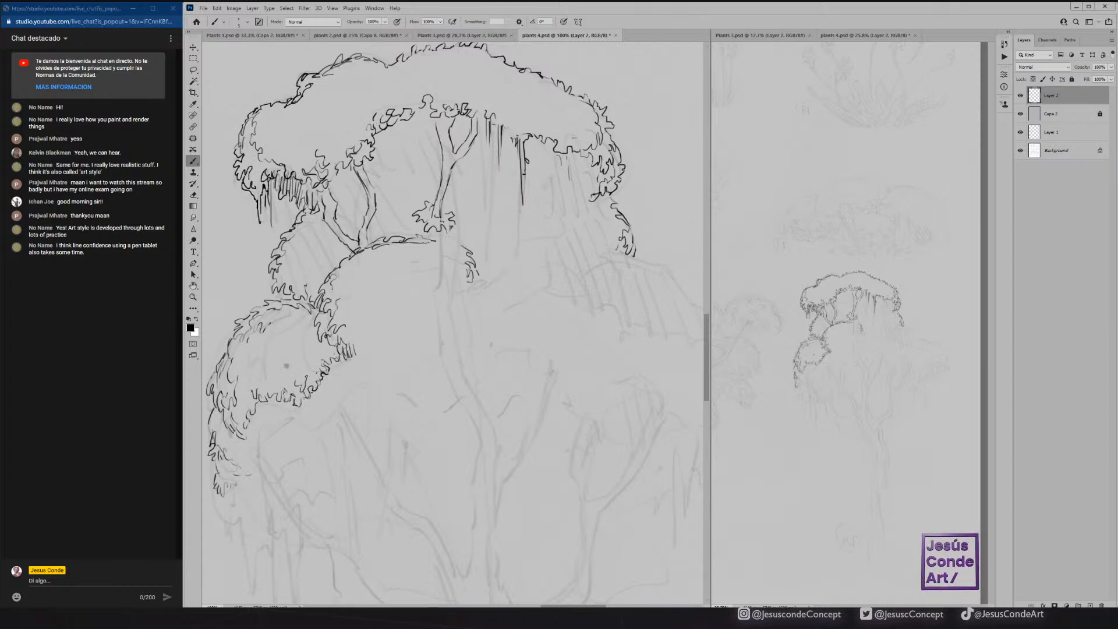
# Hatch the shadow where the lower-left clump tucks under the middle mound.
pyautogui.moveTo(338, 348); pyautogui.dragTo(333, 361)
pyautogui.moveTo(335, 346); pyautogui.dragTo(328, 359)
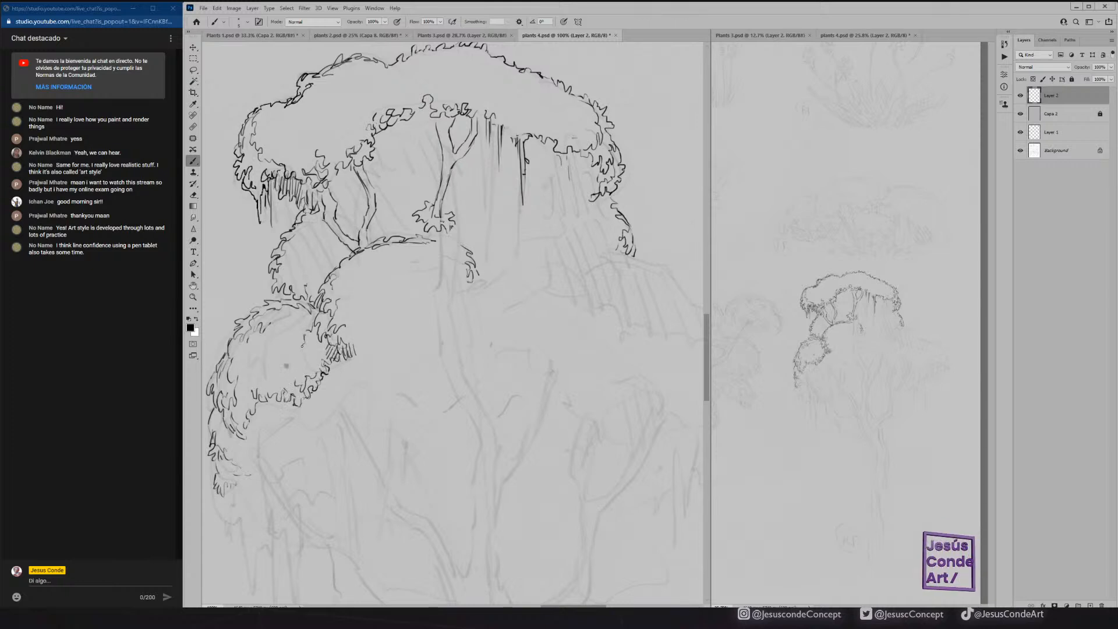
pyautogui.moveTo(311, 346); pyautogui.dragTo(316, 371)
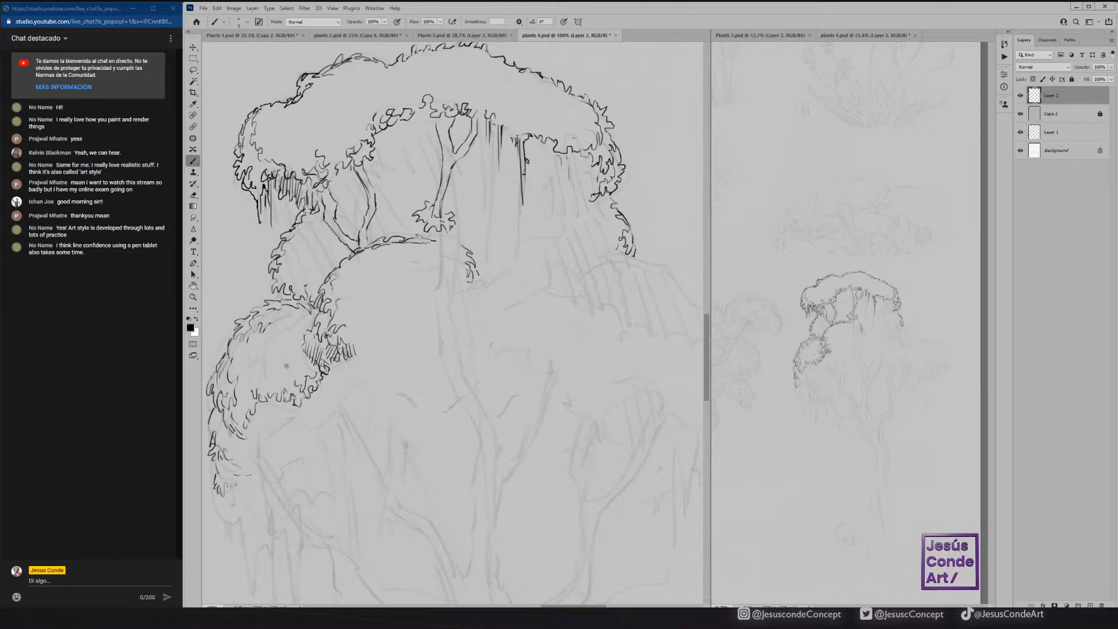
# Thicken the upper outlines of the lower-left clump and the leafy edge above it, and close the middle mound's crown line.
pyautogui.moveTo(327, 331)
pyautogui.mouseDown()
pyautogui.moveTo(323, 349)
pyautogui.moveTo(314, 329)
pyautogui.mouseUp()
pyautogui.moveTo(262, 304); pyautogui.dragTo(232, 324)
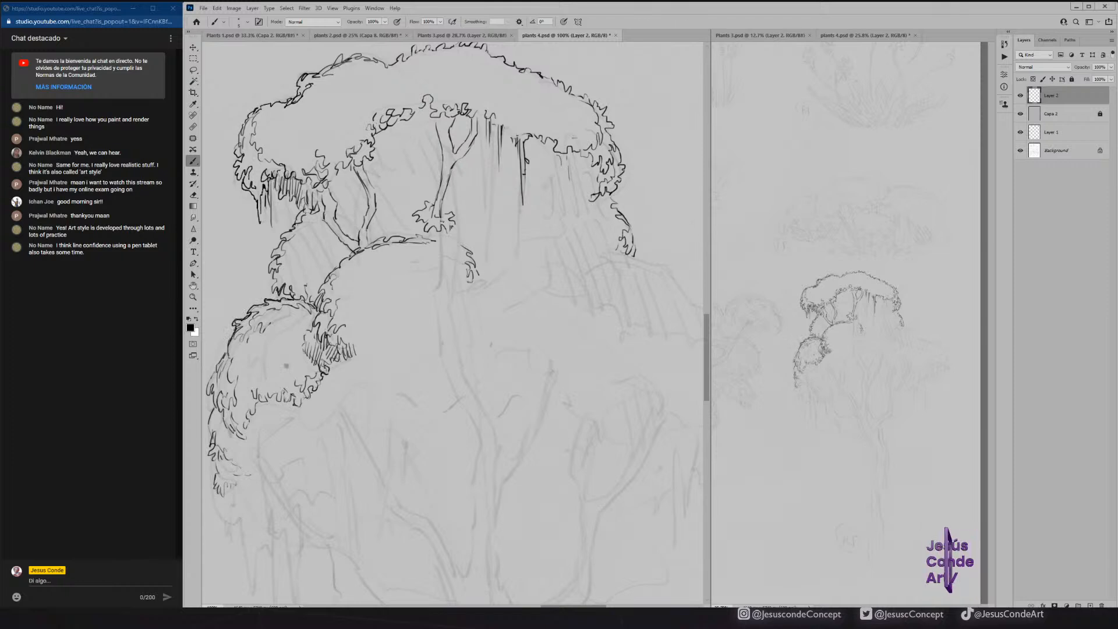
pyautogui.moveTo(271, 262); pyautogui.dragTo(268, 278)
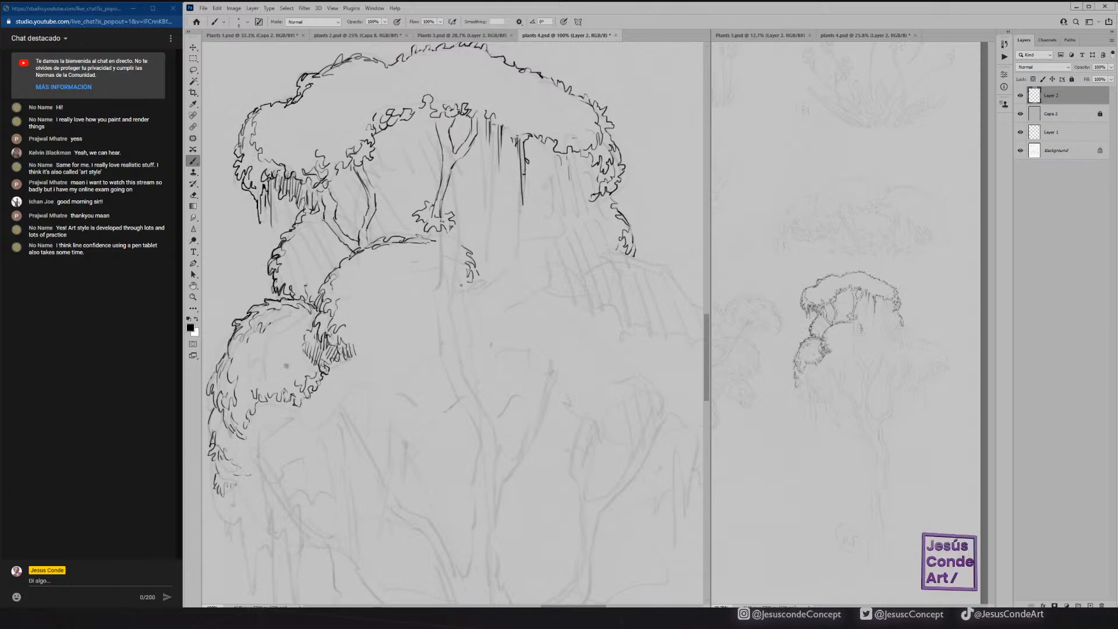
pyautogui.moveTo(429, 240); pyautogui.dragTo(467, 247)
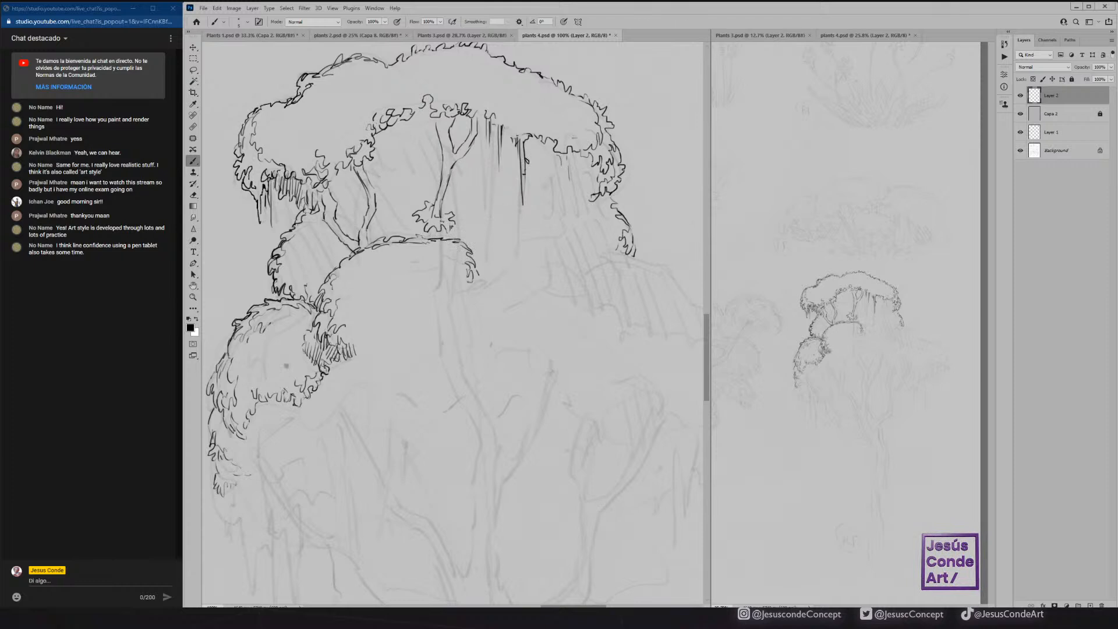
# Ink the long branches right of the central fork, the start of the trunk, and the middle mound's curly underside with hatching.
pyautogui.moveTo(535, 155)
pyautogui.mouseDown()
pyautogui.moveTo(518, 221)
pyautogui.moveTo(476, 258)
pyautogui.moveTo(493, 252)
pyautogui.moveTo(482, 251)
pyautogui.mouseUp()
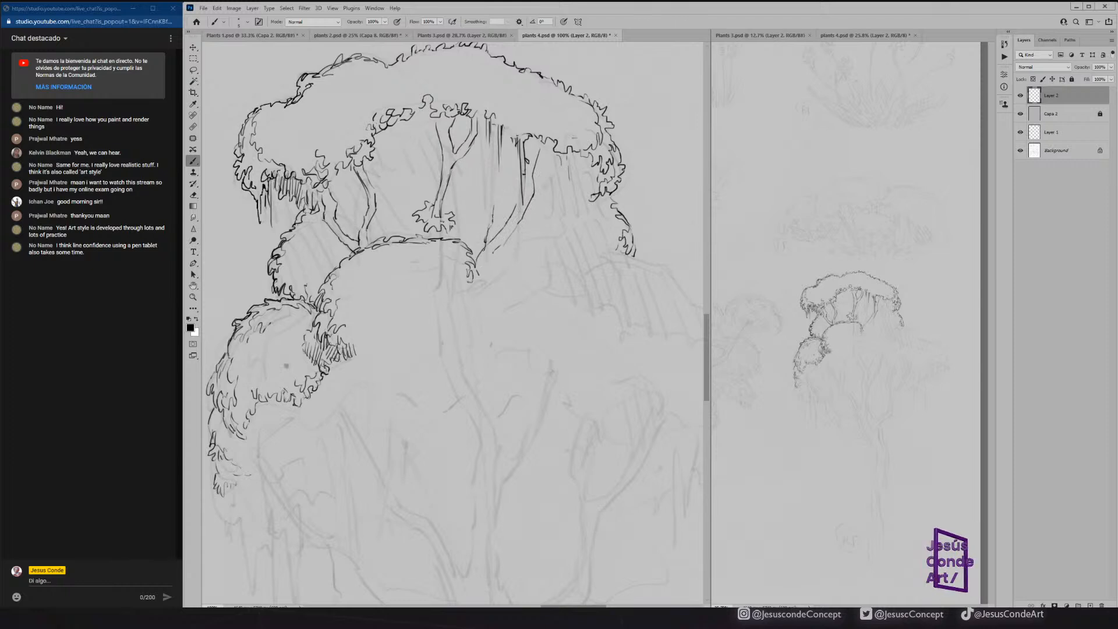
pyautogui.moveTo(496, 197)
pyautogui.mouseDown()
pyautogui.moveTo(476, 242)
pyautogui.moveTo(486, 273)
pyautogui.moveTo(441, 312)
pyautogui.moveTo(439, 348)
pyautogui.mouseUp()
pyautogui.moveTo(479, 294)
pyautogui.mouseDown()
pyautogui.moveTo(470, 305)
pyautogui.moveTo(478, 300)
pyautogui.moveTo(427, 296)
pyautogui.moveTo(417, 278)
pyautogui.moveTo(446, 260)
pyautogui.moveTo(454, 269)
pyautogui.moveTo(423, 299)
pyautogui.mouseUp()
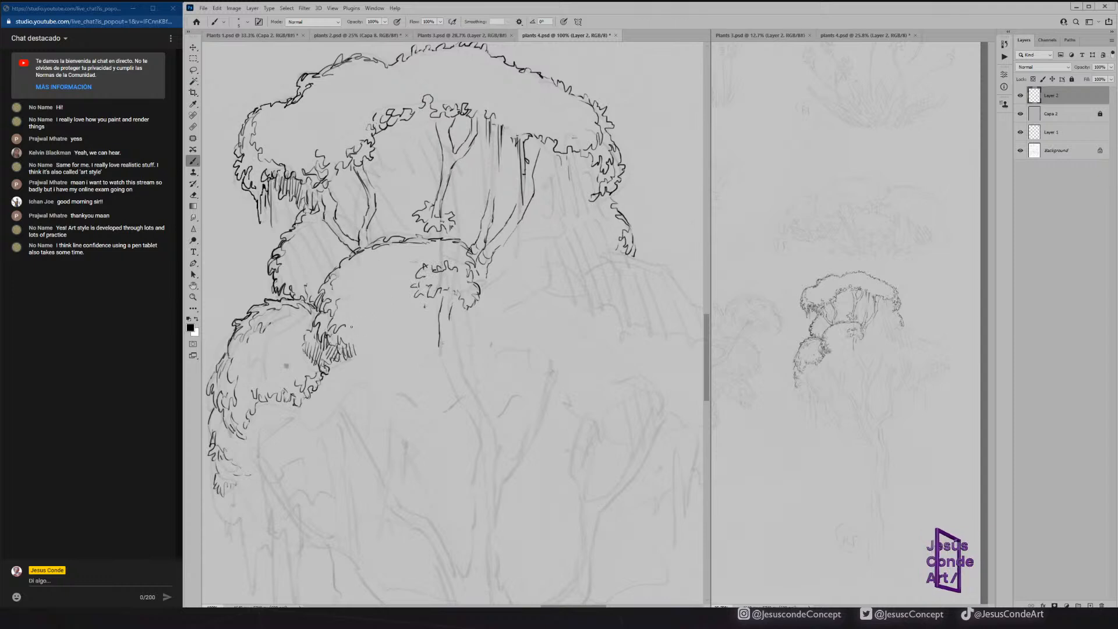
pyautogui.moveTo(355, 329); pyautogui.dragTo(381, 303)
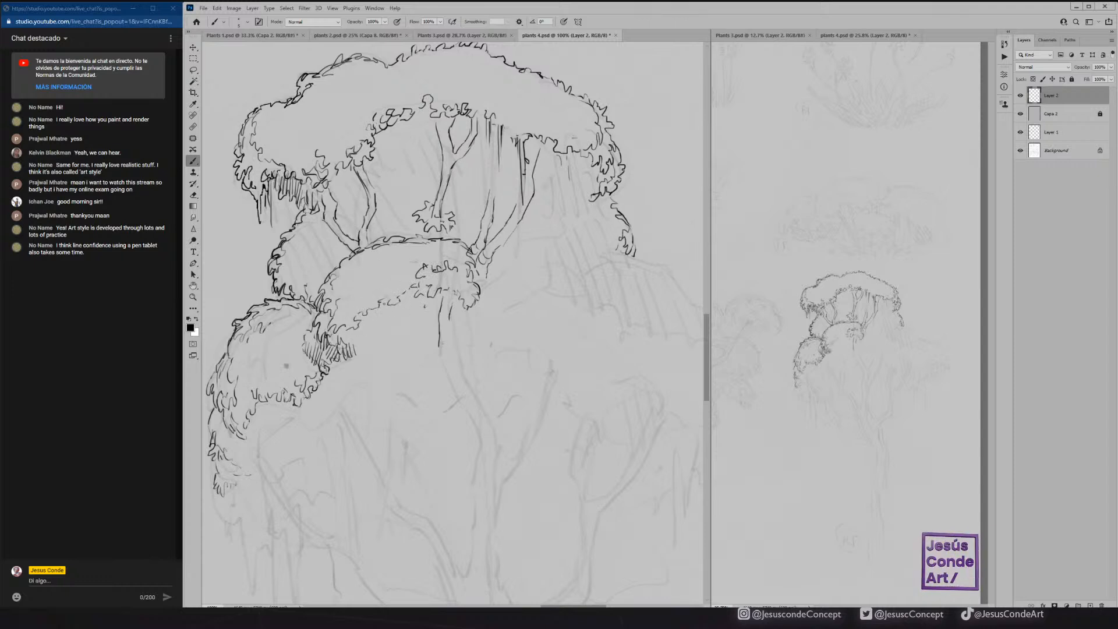
pyautogui.moveTo(349, 323); pyautogui.dragTo(346, 339)
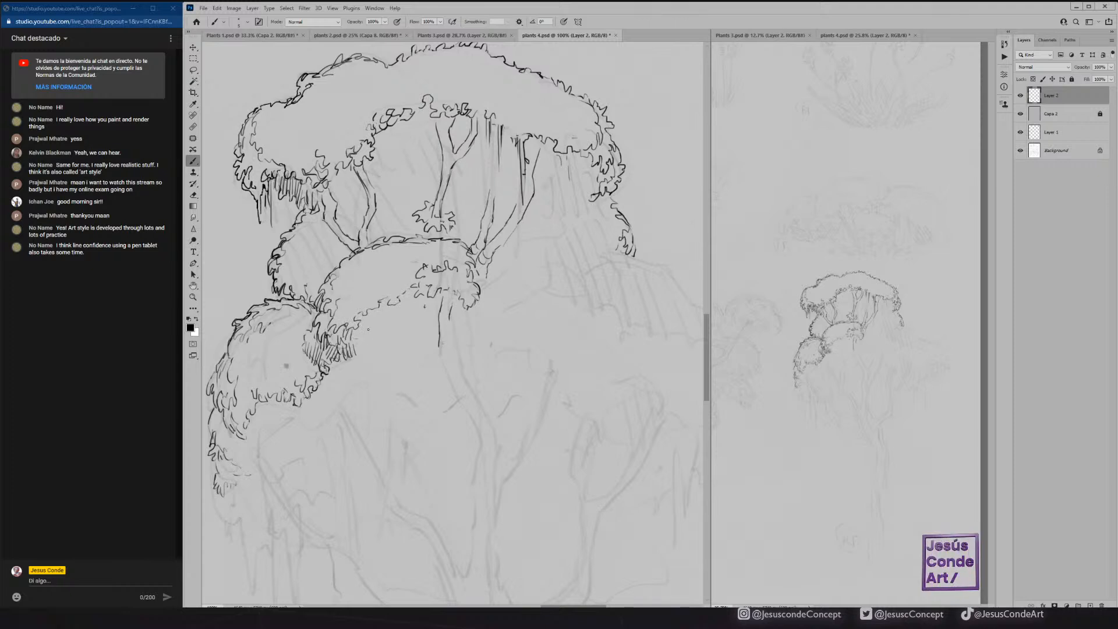
# Ink both edges of the bending trunk below the middle mound, and reinforce the mound's right end and crown outline.
pyautogui.moveTo(451, 327)
pyautogui.mouseDown()
pyautogui.moveTo(459, 367)
pyautogui.moveTo(443, 360)
pyautogui.moveTo(498, 441)
pyautogui.mouseUp()
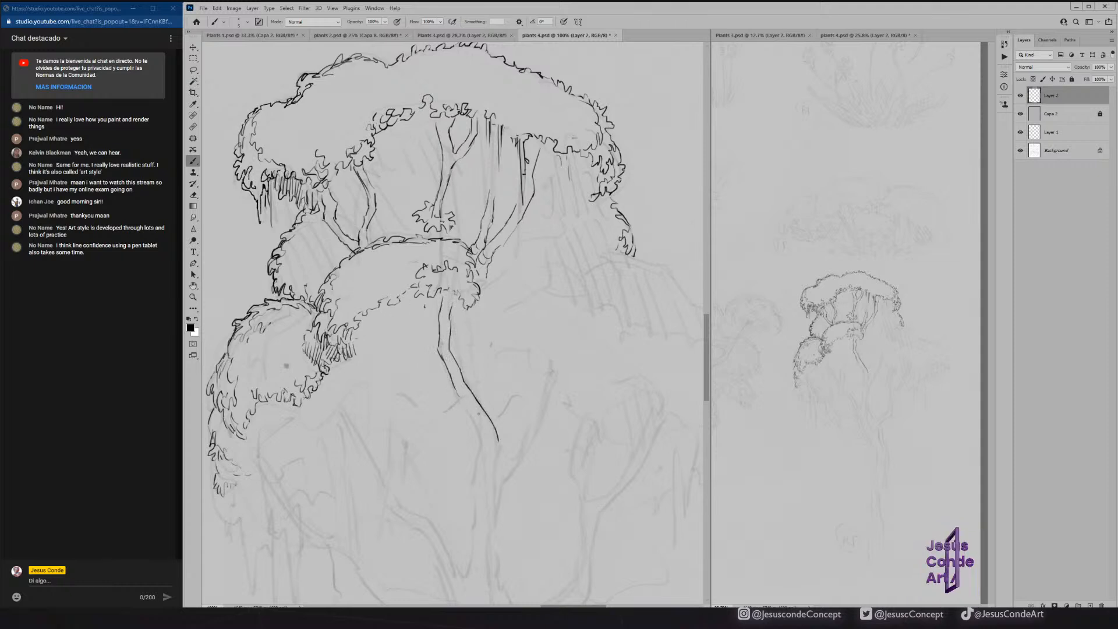
pyautogui.moveTo(465, 405)
pyautogui.mouseDown()
pyautogui.moveTo(482, 446)
pyautogui.moveTo(473, 482)
pyautogui.mouseUp()
pyautogui.moveTo(500, 438); pyautogui.dragTo(493, 458)
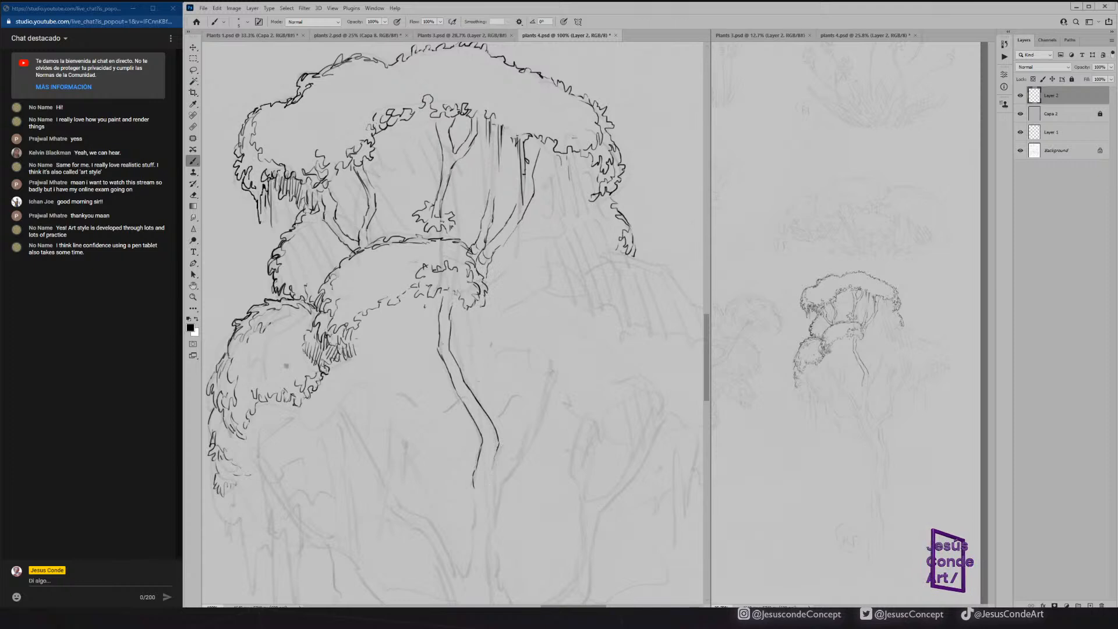
pyautogui.moveTo(470, 310); pyautogui.dragTo(472, 273)
pyautogui.moveTo(474, 277)
pyautogui.mouseDown()
pyautogui.moveTo(467, 265)
pyautogui.moveTo(482, 280)
pyautogui.moveTo(467, 253)
pyautogui.moveTo(440, 238)
pyautogui.moveTo(375, 243)
pyautogui.mouseUp()
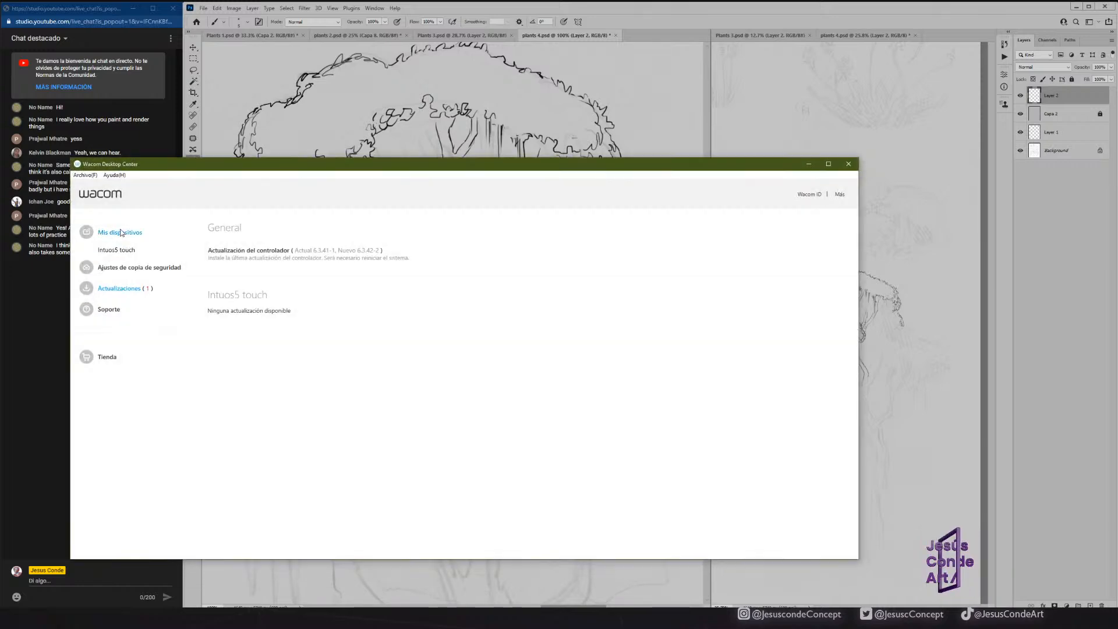
# Switch to Wacom Desktop Center, open the Intuos5 touch pen settings, and show the Grip Pen's screen projection options.
pyautogui.click(127, 233)
pyautogui.click(119, 251)
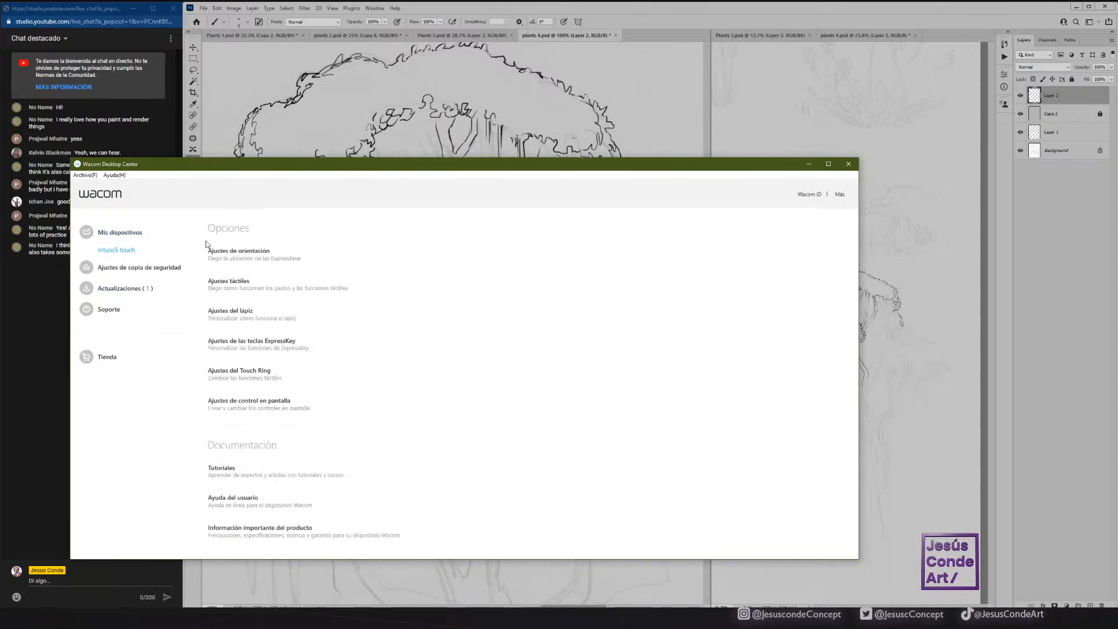
pyautogui.click(239, 313)
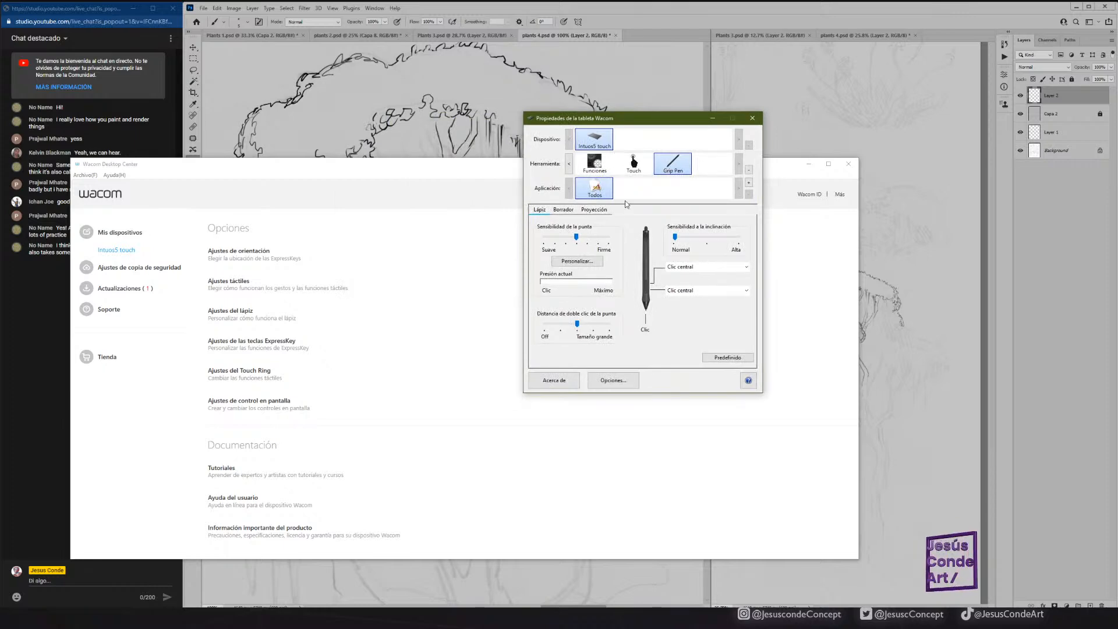
pyautogui.click(600, 211)
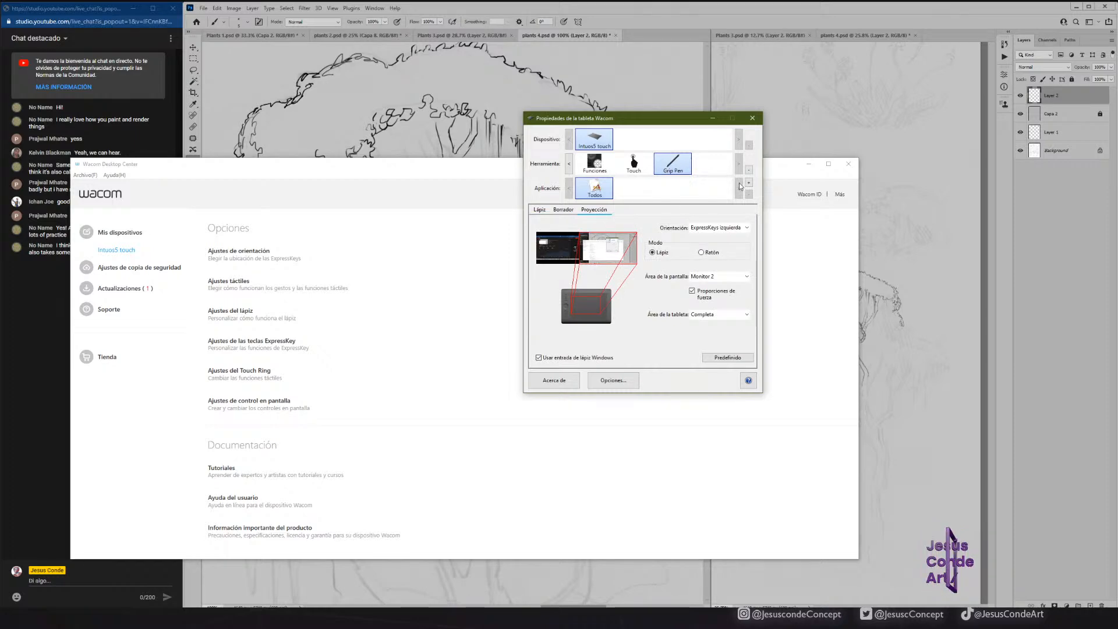
pyautogui.click(808, 163)
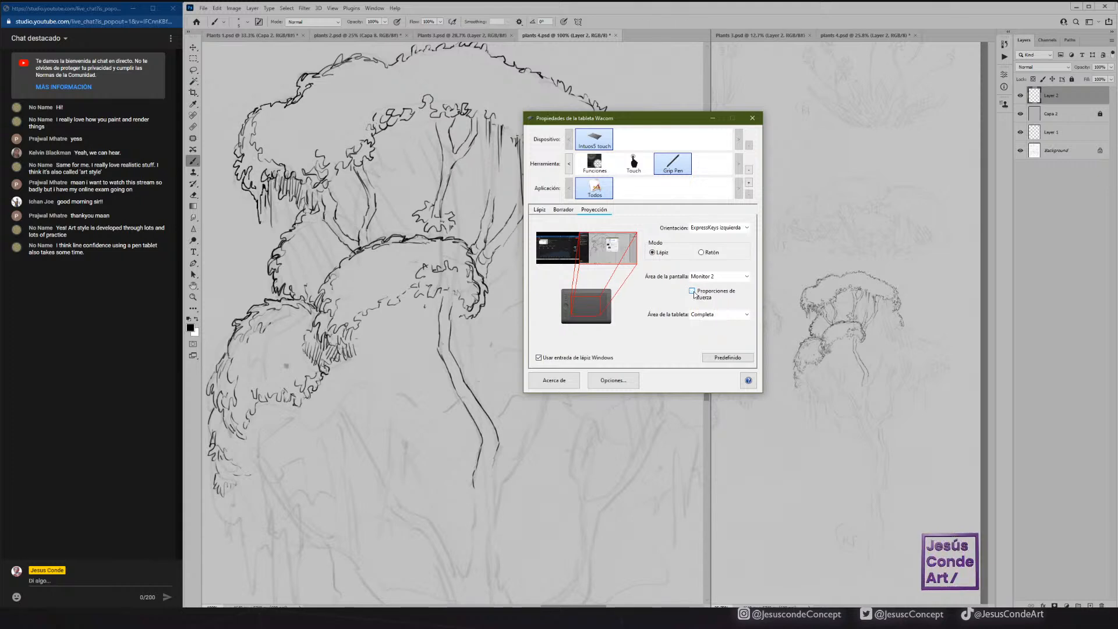
# Demonstrate the force proportions option by toggling it, leave it enabled, and return to the drawing in Photoshop.
pyautogui.click(693, 291)
pyautogui.click(692, 291)
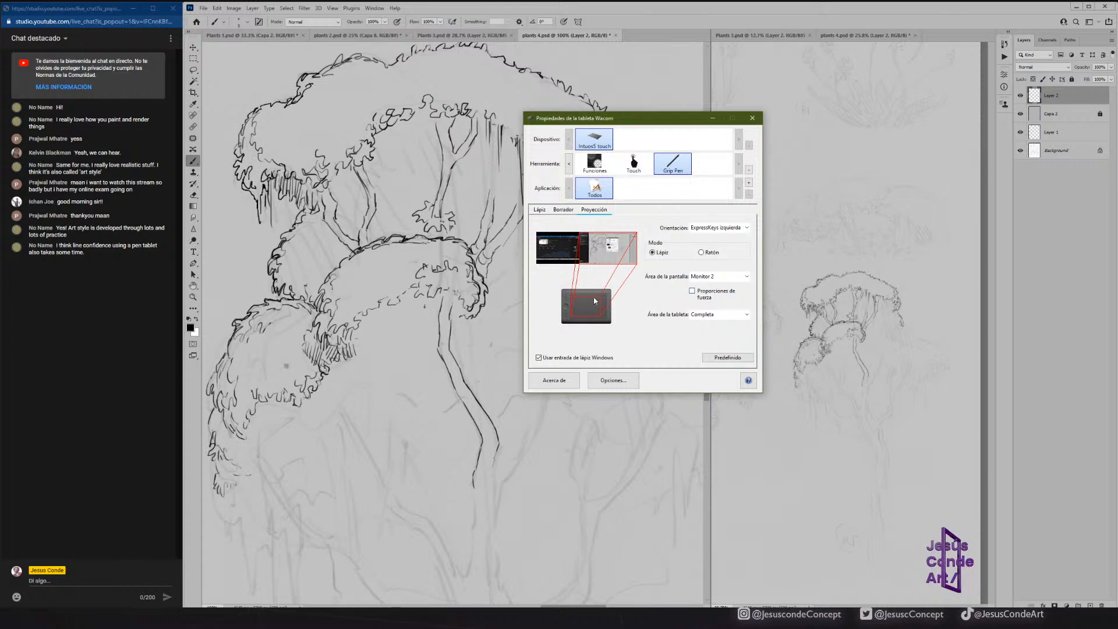
pyautogui.click(692, 291)
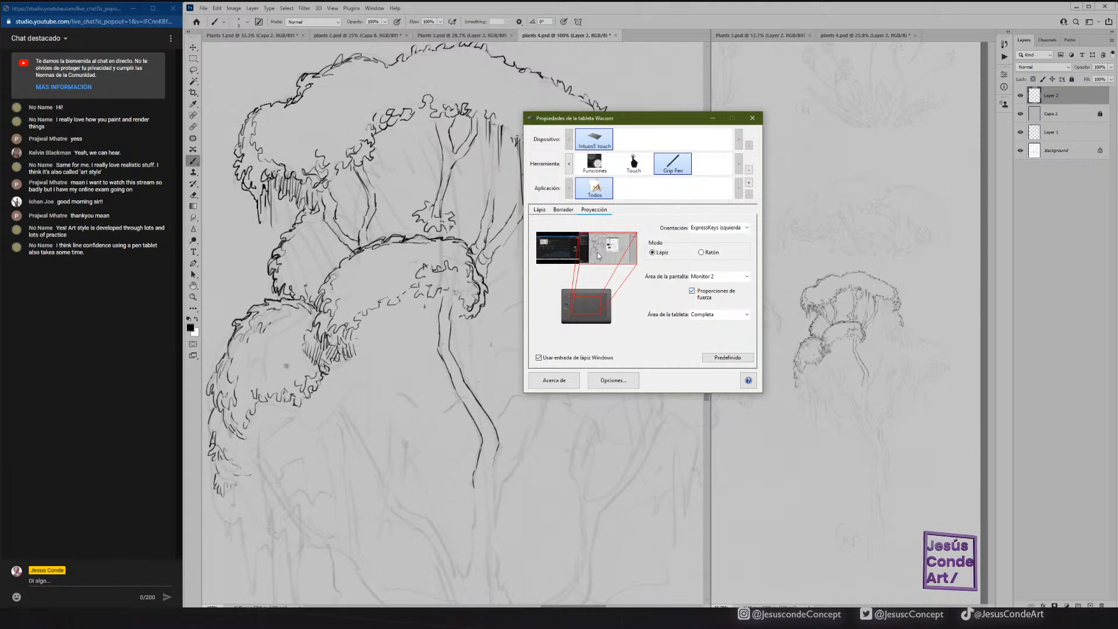
pyautogui.click(679, 25)
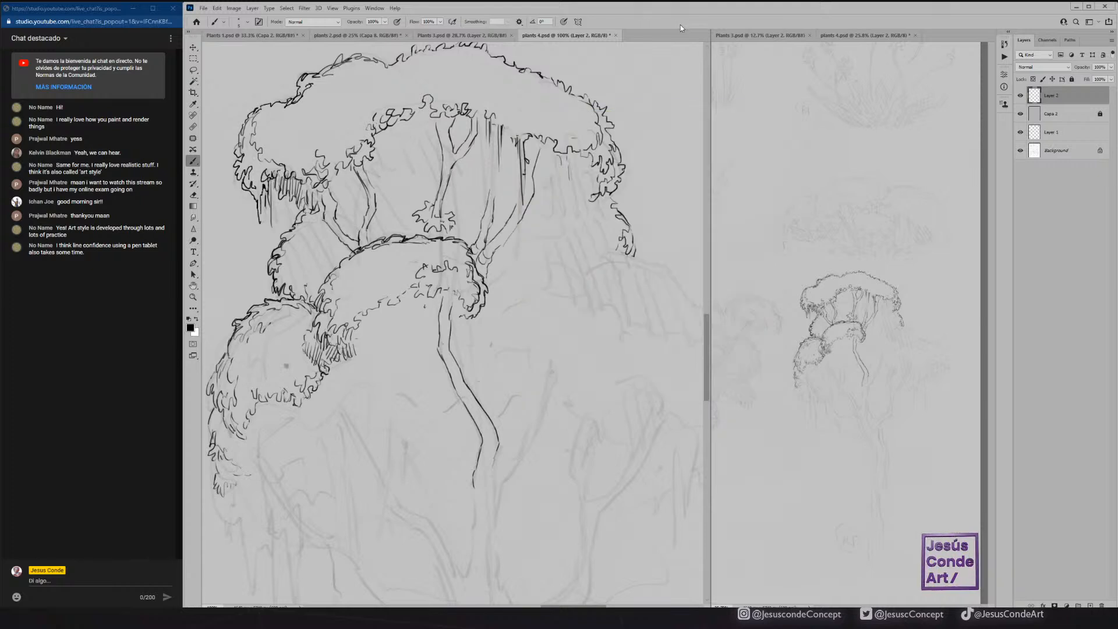
# Hatch the middle mound's underside and ink the curly outline of the small leafy clump below the canopy's right end.
pyautogui.moveTo(404, 304)
pyautogui.mouseDown()
pyautogui.moveTo(433, 299)
pyautogui.moveTo(404, 304)
pyautogui.mouseUp()
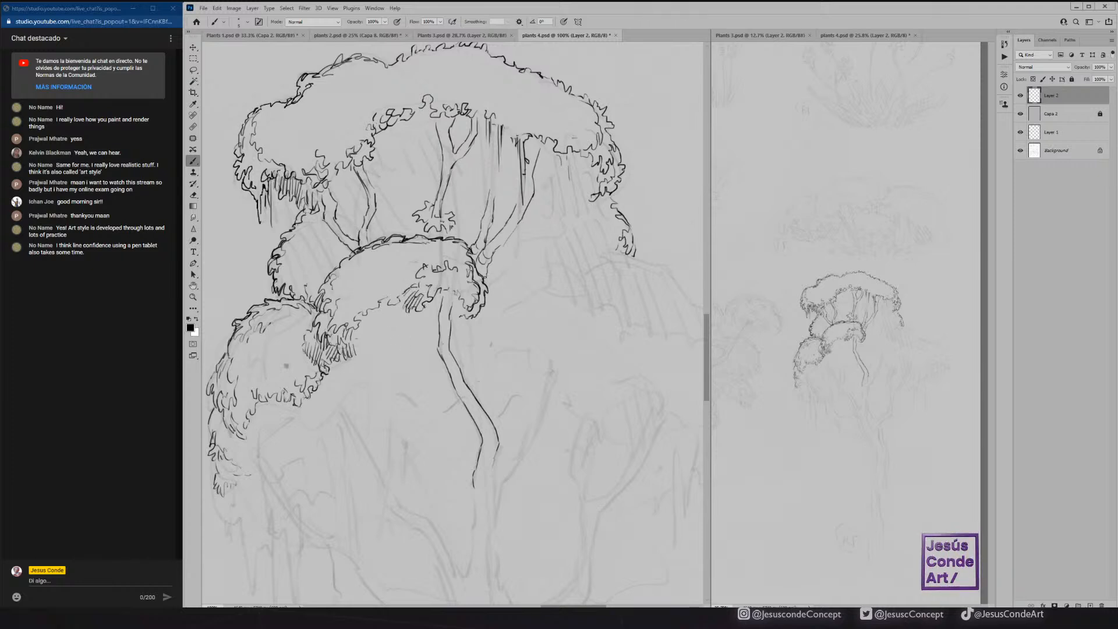
pyautogui.moveTo(485, 268)
pyautogui.mouseDown()
pyautogui.moveTo(519, 222)
pyautogui.moveTo(512, 185)
pyautogui.moveTo(498, 171)
pyautogui.moveTo(497, 189)
pyautogui.moveTo(446, 174)
pyautogui.moveTo(475, 138)
pyautogui.moveTo(454, 152)
pyautogui.moveTo(448, 114)
pyautogui.mouseUp()
pyautogui.moveTo(616, 252)
pyautogui.mouseDown()
pyautogui.moveTo(587, 271)
pyautogui.moveTo(613, 257)
pyautogui.moveTo(684, 284)
pyautogui.mouseUp()
pyautogui.moveTo(587, 279)
pyautogui.mouseDown()
pyautogui.moveTo(589, 312)
pyautogui.moveTo(608, 303)
pyautogui.moveTo(587, 296)
pyautogui.moveTo(590, 276)
pyautogui.moveTo(568, 268)
pyautogui.moveTo(567, 249)
pyautogui.moveTo(528, 276)
pyautogui.moveTo(587, 273)
pyautogui.moveTo(588, 322)
pyautogui.mouseUp()
pyautogui.moveTo(513, 292)
pyautogui.mouseDown()
pyautogui.moveTo(527, 320)
pyautogui.moveTo(546, 304)
pyautogui.moveTo(571, 321)
pyautogui.moveTo(602, 312)
pyautogui.mouseUp()
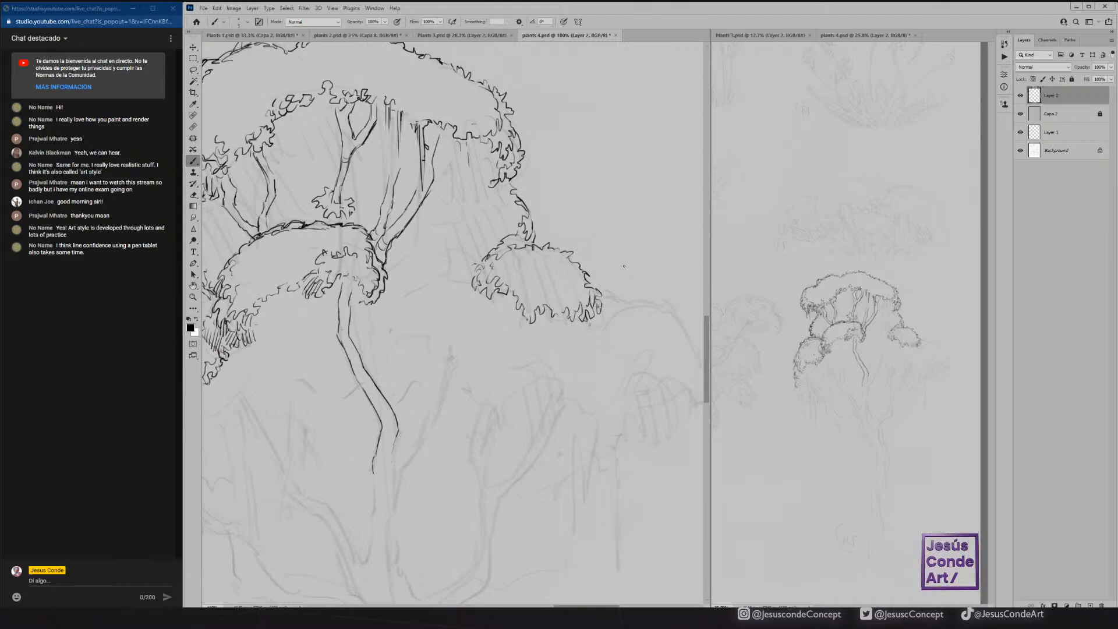
pyautogui.moveTo(575, 266); pyautogui.dragTo(582, 271)
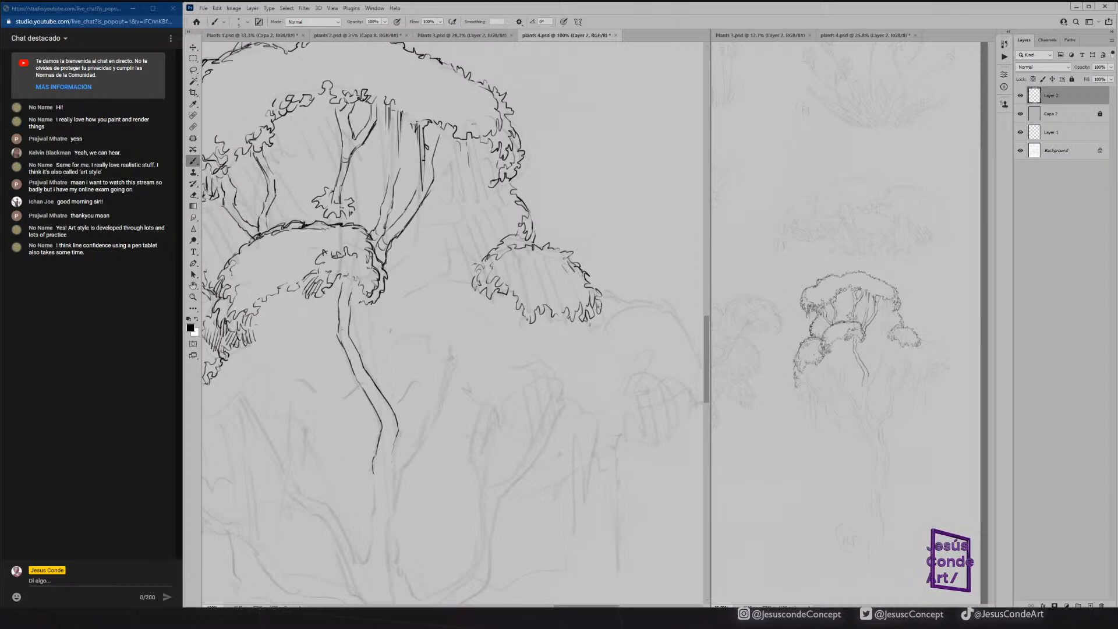
pyautogui.moveTo(483, 139)
pyautogui.mouseDown()
pyautogui.moveTo(483, 97)
pyautogui.moveTo(477, 127)
pyautogui.mouseUp()
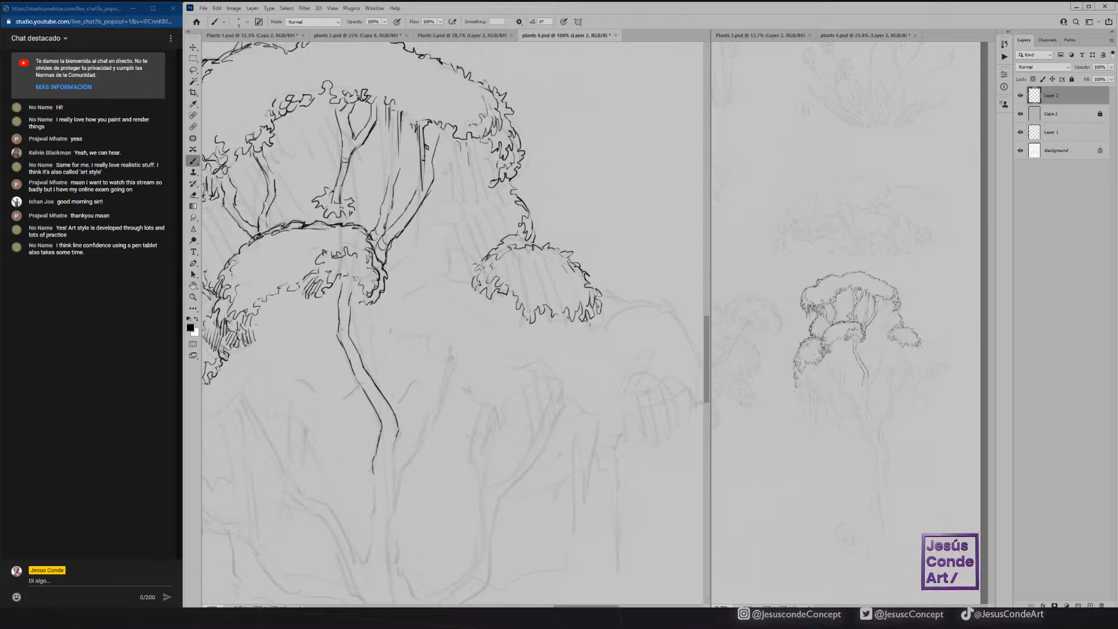
# Add leafy hatching along the canopy's lower edge, above the left fork and right of the central branches.
pyautogui.press('e')
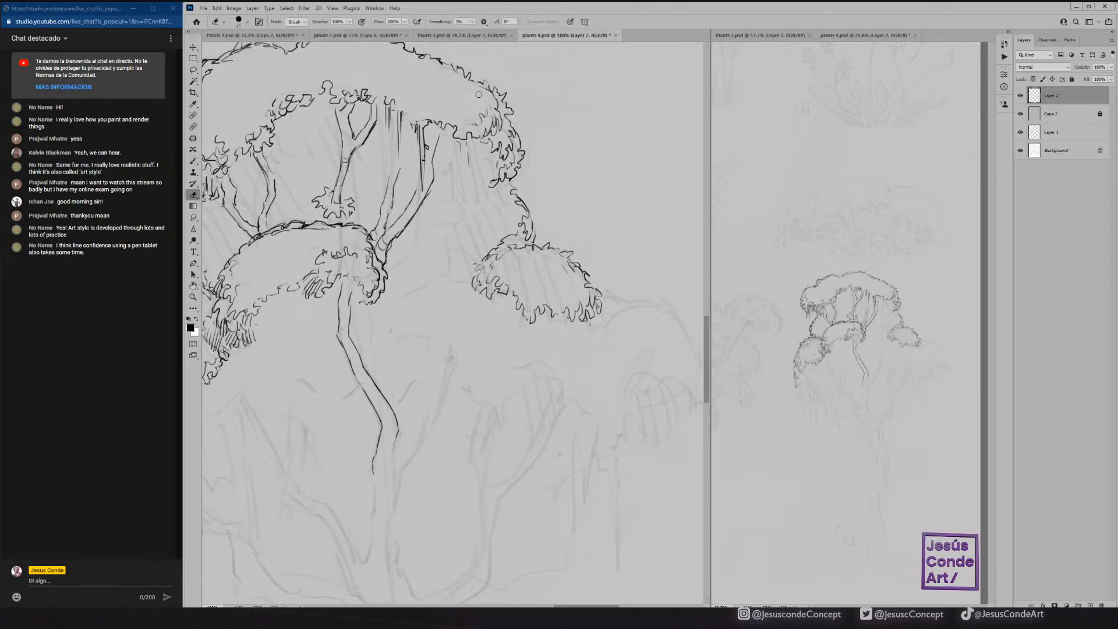
pyautogui.moveTo(452, 112); pyautogui.dragTo(598, 156)
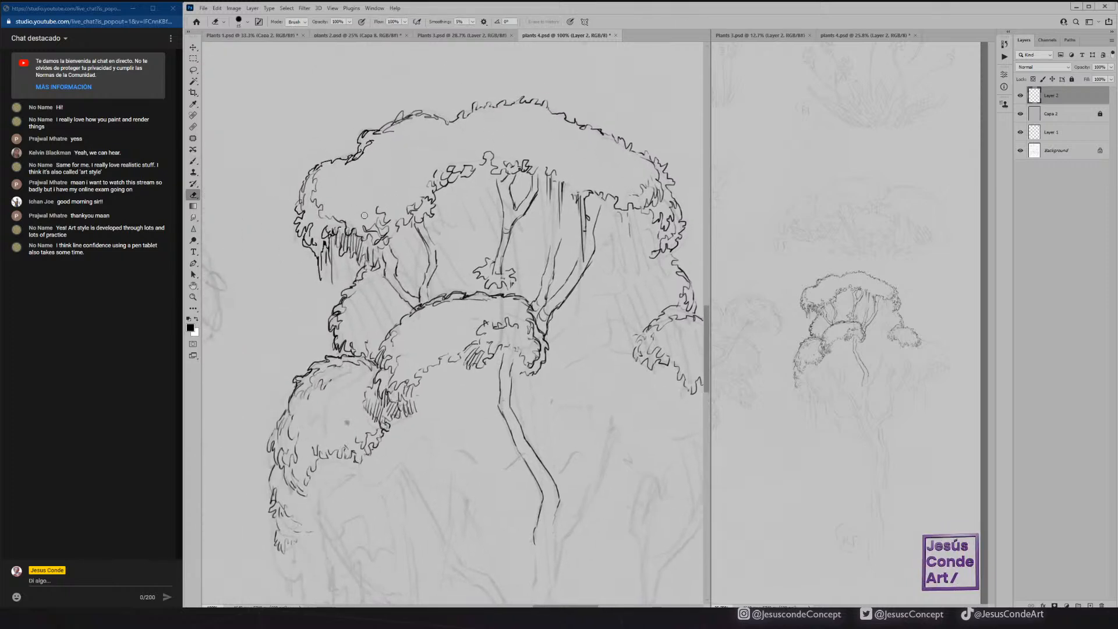
pyautogui.press('b')
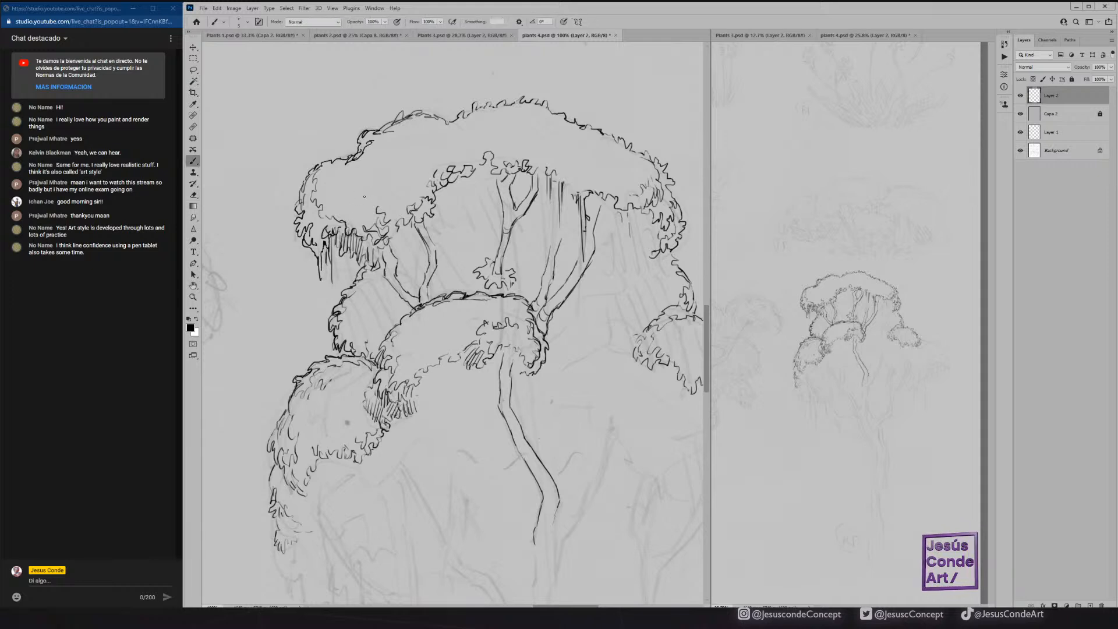
pyautogui.moveTo(358, 211)
pyautogui.mouseDown()
pyautogui.moveTo(375, 203)
pyautogui.moveTo(359, 209)
pyautogui.mouseUp()
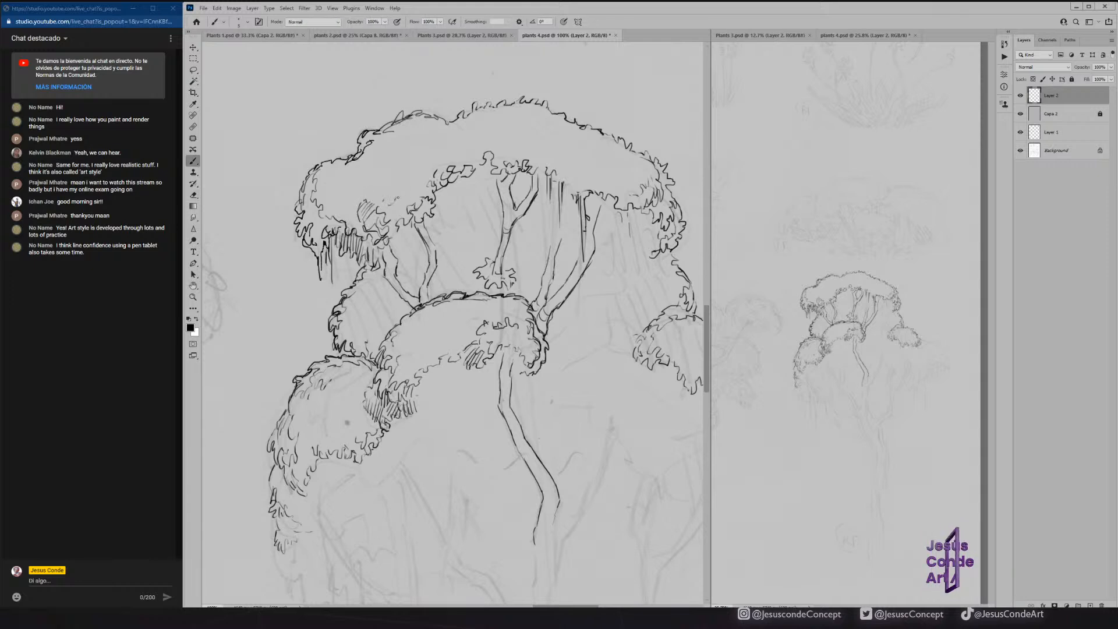
pyautogui.moveTo(392, 207); pyautogui.dragTo(398, 198)
pyautogui.moveTo(382, 208); pyautogui.dragTo(390, 200)
pyautogui.moveTo(564, 185); pyautogui.dragTo(574, 174)
pyautogui.moveTo(571, 190)
pyautogui.mouseDown()
pyautogui.moveTo(576, 174)
pyautogui.moveTo(593, 178)
pyautogui.mouseUp()
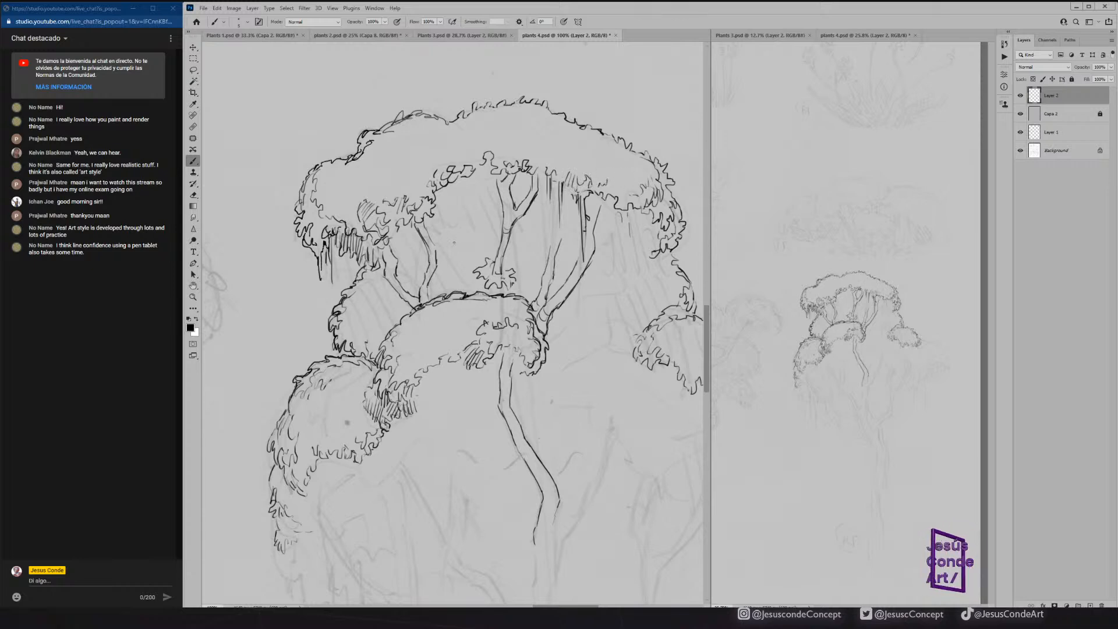
# Ink the ragged background foliage line behind the branches, the thin trunk beside them, and the inner leafy edge of the right-hand mound.
pyautogui.moveTo(444, 262); pyautogui.dragTo(493, 249)
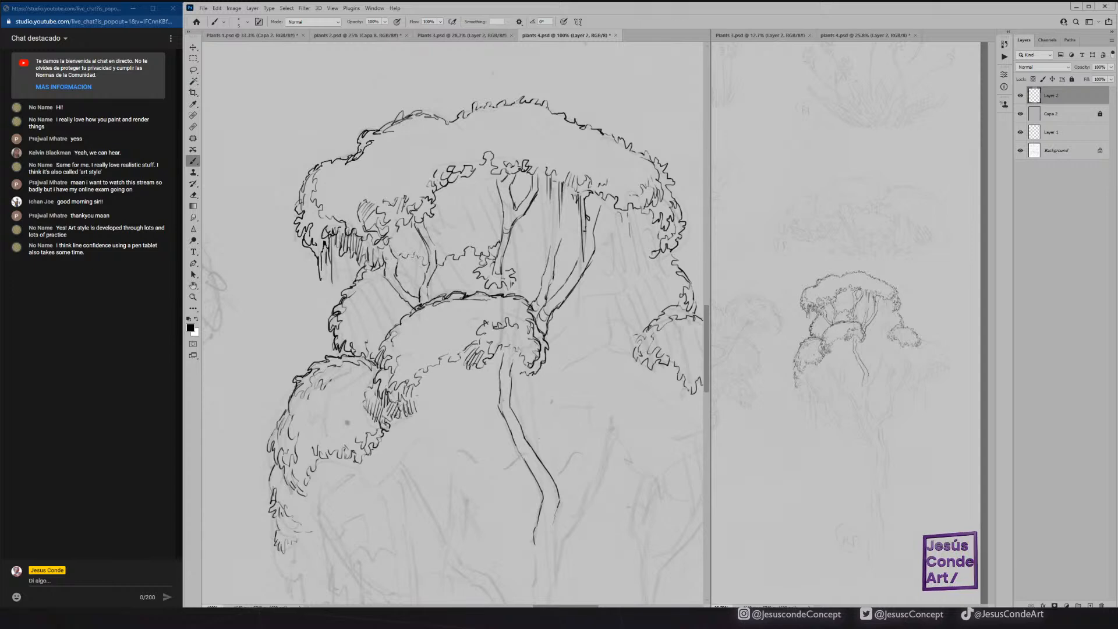
pyautogui.moveTo(396, 259)
pyautogui.mouseDown()
pyautogui.moveTo(419, 250)
pyautogui.moveTo(419, 284)
pyautogui.moveTo(427, 268)
pyautogui.mouseUp()
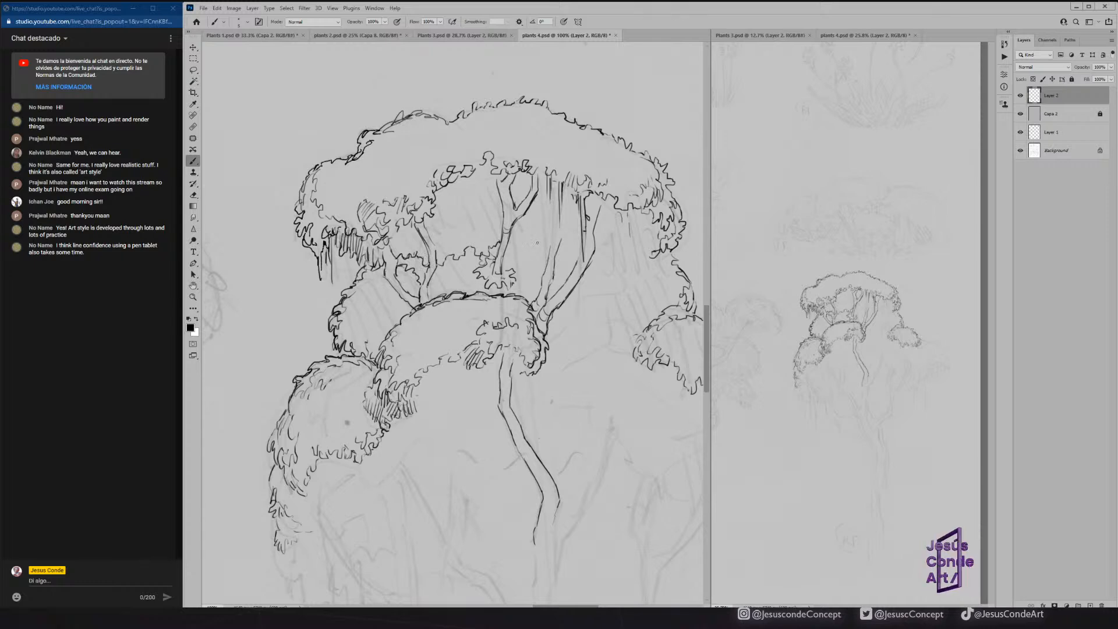
pyautogui.moveTo(549, 247)
pyautogui.mouseDown()
pyautogui.moveTo(547, 195)
pyautogui.moveTo(548, 256)
pyautogui.moveTo(511, 248)
pyautogui.moveTo(543, 257)
pyautogui.moveTo(570, 247)
pyautogui.moveTo(564, 261)
pyautogui.moveTo(580, 253)
pyautogui.moveTo(564, 258)
pyautogui.moveTo(609, 267)
pyautogui.moveTo(631, 246)
pyautogui.moveTo(639, 261)
pyautogui.moveTo(654, 239)
pyautogui.moveTo(644, 214)
pyautogui.moveTo(637, 227)
pyautogui.moveTo(628, 220)
pyautogui.moveTo(621, 221)
pyautogui.mouseUp()
pyautogui.moveTo(433, 239)
pyautogui.mouseDown()
pyautogui.moveTo(436, 255)
pyautogui.moveTo(433, 240)
pyautogui.moveTo(391, 243)
pyautogui.mouseUp()
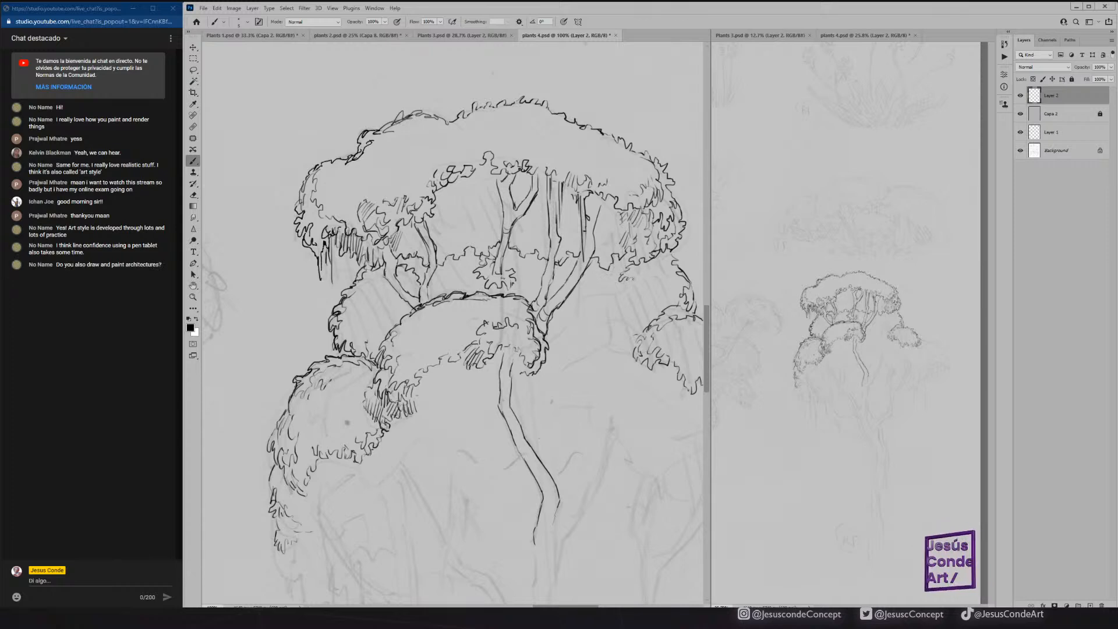
pyautogui.moveTo(613, 291); pyautogui.dragTo(603, 295)
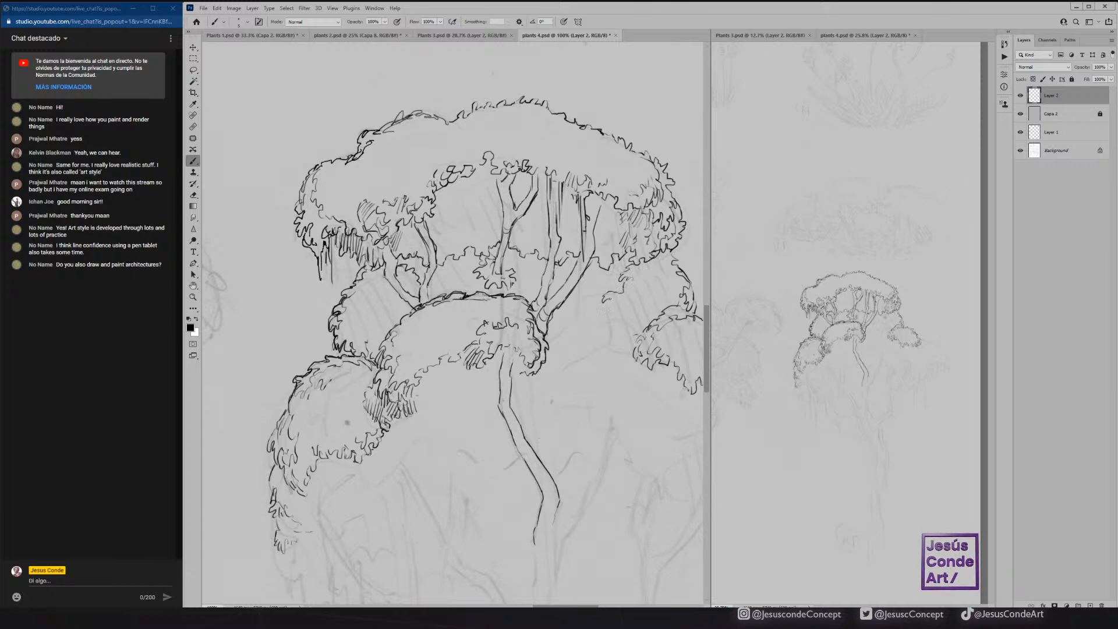
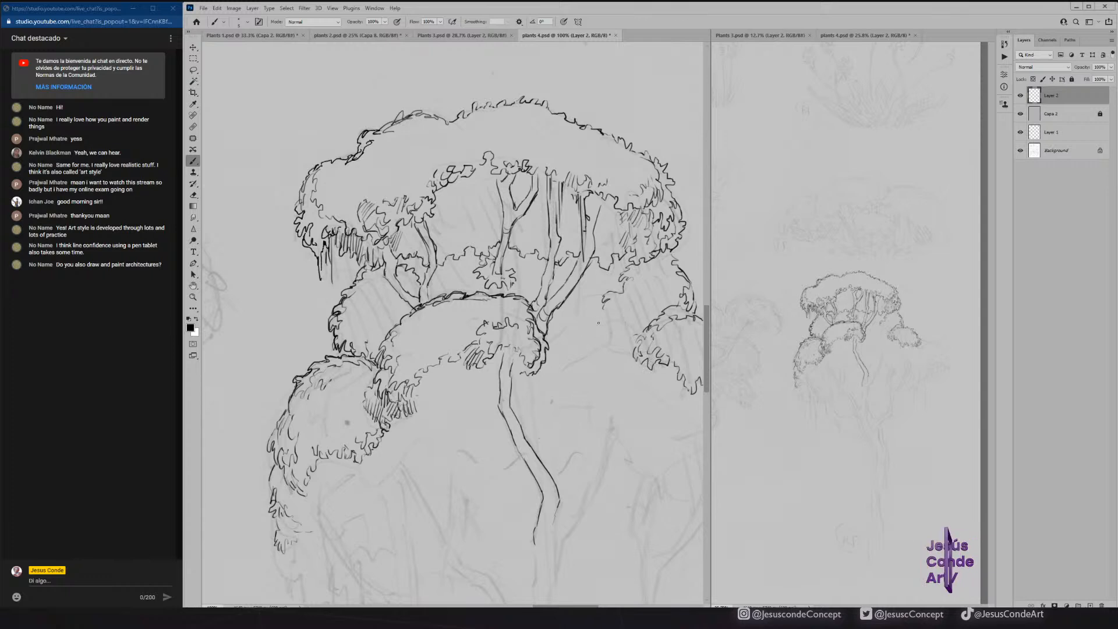
# Ink the rounded leafy mound between the right branch base and the right-hand clump, add its ragged lower edge, and save the file.
pyautogui.moveTo(582, 314)
pyautogui.mouseDown()
pyautogui.moveTo(554, 335)
pyautogui.moveTo(570, 311)
pyautogui.moveTo(603, 305)
pyautogui.moveTo(548, 343)
pyautogui.mouseUp()
pyautogui.moveTo(623, 308)
pyautogui.mouseDown()
pyautogui.moveTo(641, 328)
pyautogui.moveTo(635, 344)
pyautogui.mouseUp()
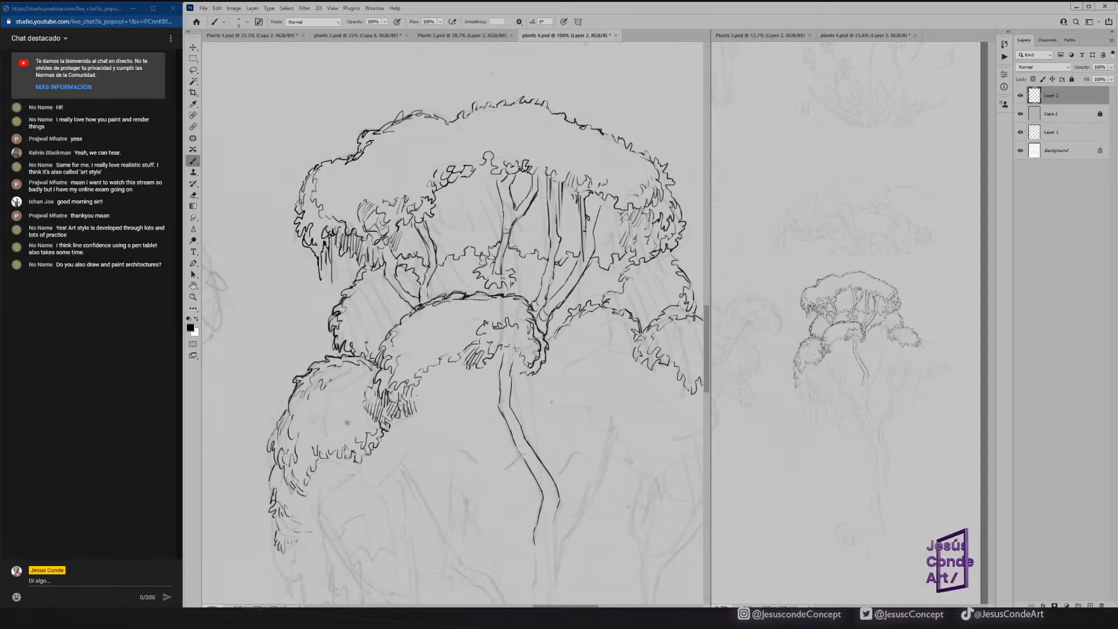
pyautogui.moveTo(564, 340)
pyautogui.mouseDown()
pyautogui.moveTo(550, 349)
pyautogui.moveTo(575, 341)
pyautogui.moveTo(631, 354)
pyautogui.mouseUp()
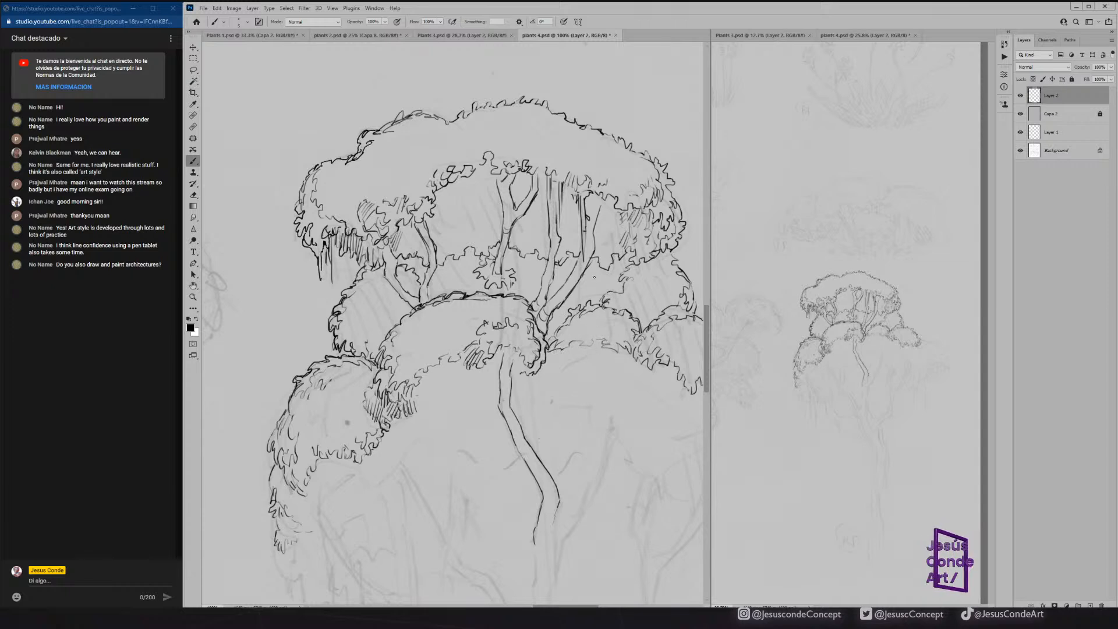
pyautogui.moveTo(633, 307); pyautogui.dragTo(552, 269)
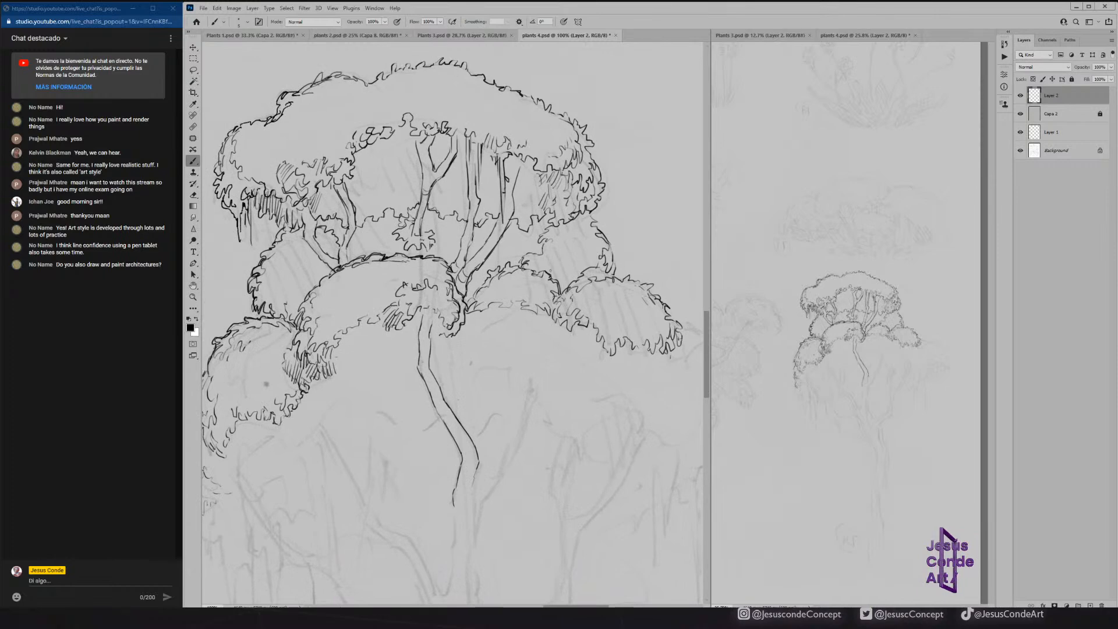
pyautogui.hotkey('ctrl', 's')
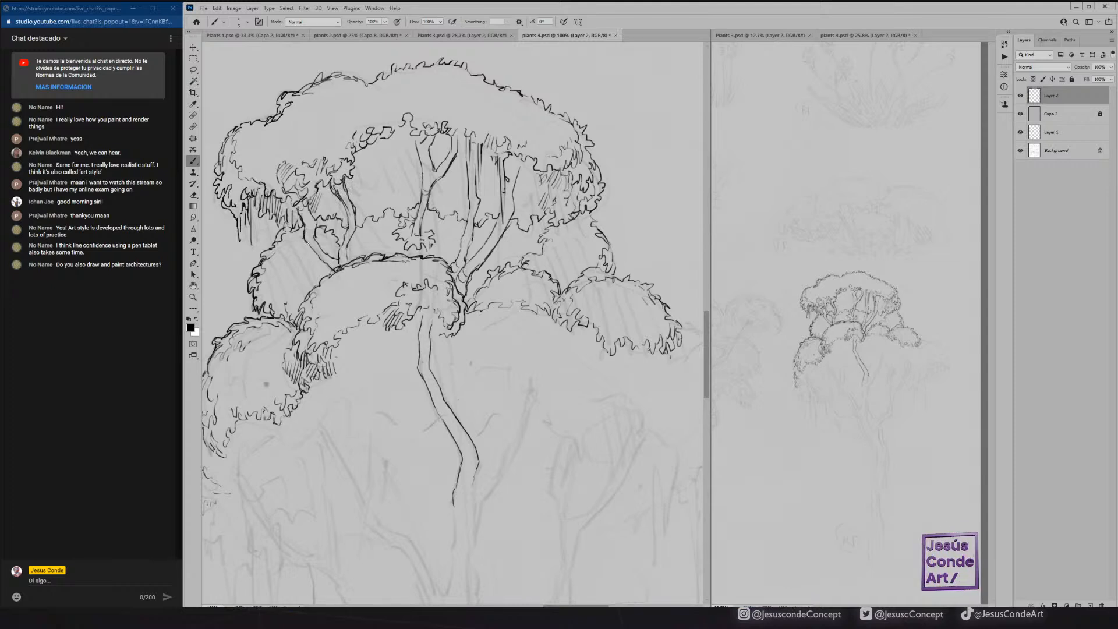
# Strengthen the left fork and central branch, and add leafy edges to the foliage behind the left fork and beside the right branch.
pyautogui.moveTo(310, 238); pyautogui.dragTo(333, 257)
pyautogui.moveTo(425, 177); pyautogui.dragTo(414, 223)
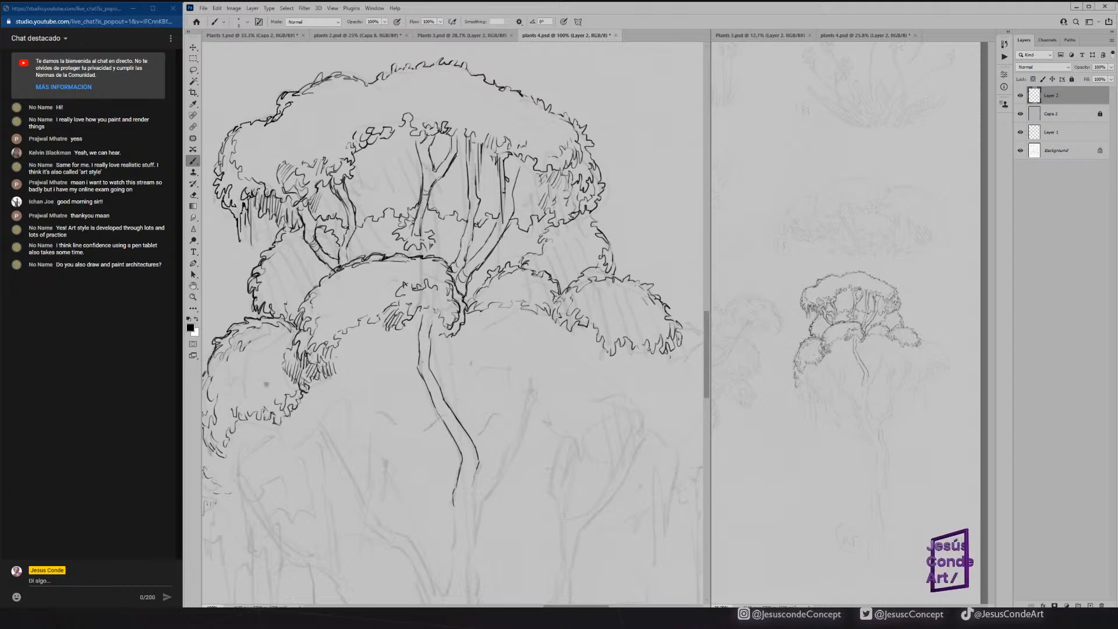
pyautogui.moveTo(354, 238); pyautogui.dragTo(373, 244)
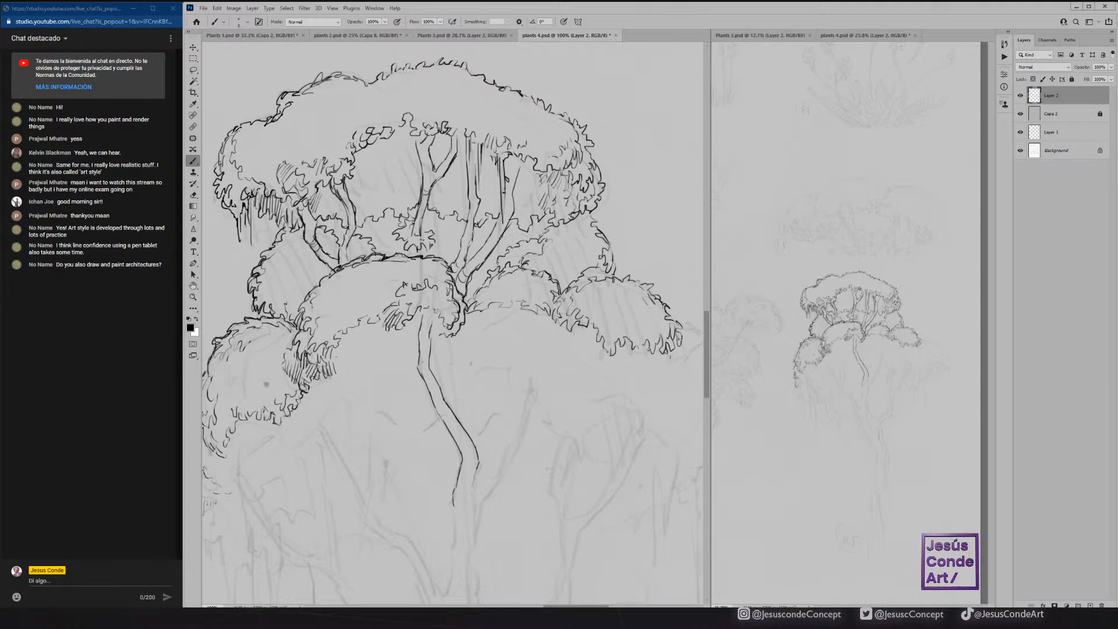
pyautogui.moveTo(521, 243); pyautogui.dragTo(542, 231)
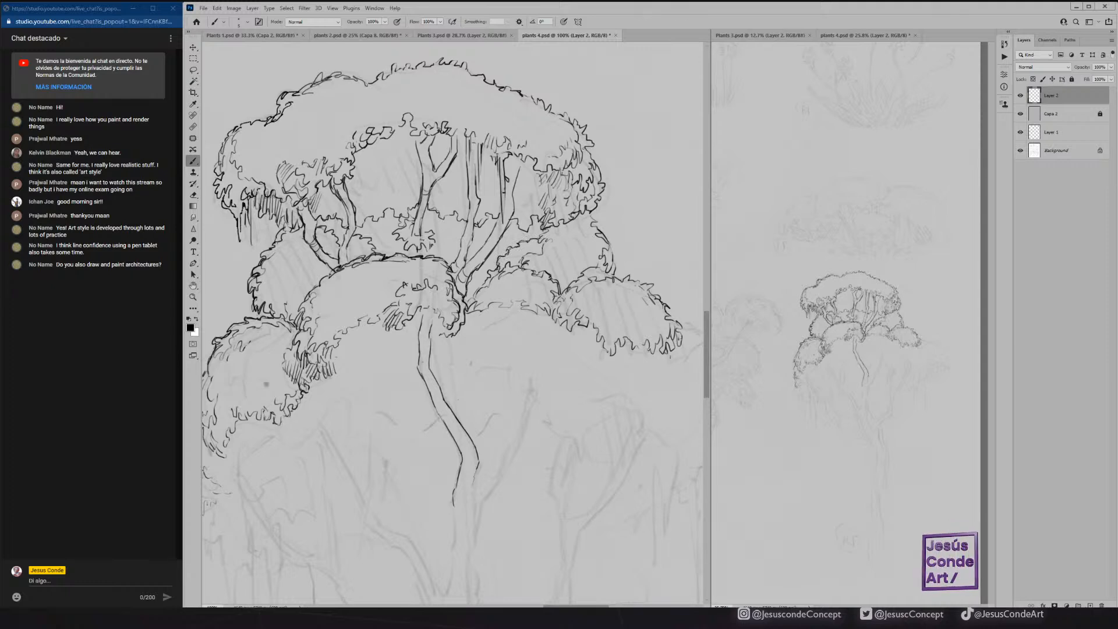
# Touch up the vertical branch and the left fork's line, and add dark accents where the left and central branches meet the middle mound.
pyautogui.moveTo(471, 137)
pyautogui.mouseDown()
pyautogui.moveTo(476, 188)
pyautogui.moveTo(479, 148)
pyautogui.moveTo(475, 192)
pyautogui.mouseUp()
pyautogui.press('e')
pyautogui.press('b')
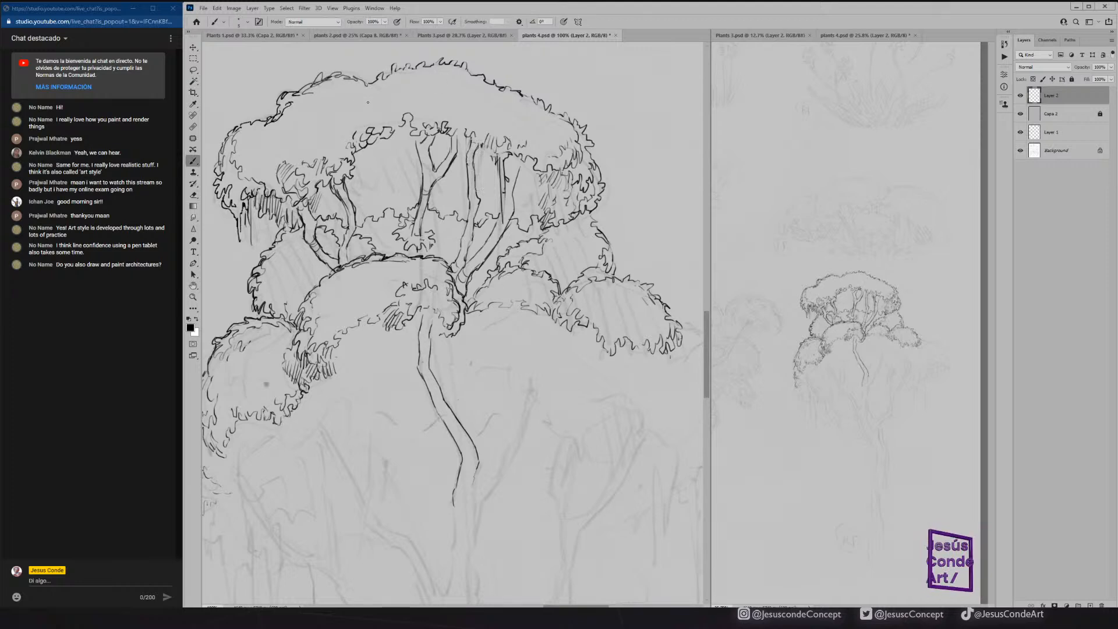
pyautogui.press('e')
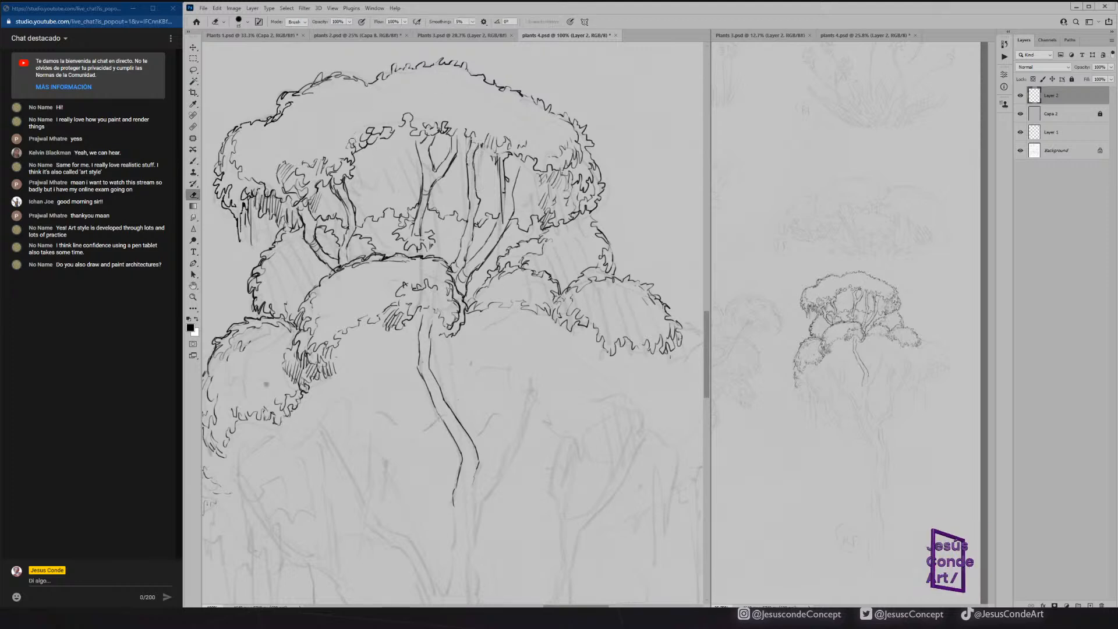
pyautogui.moveTo(338, 192); pyautogui.dragTo(346, 210)
pyautogui.press('b')
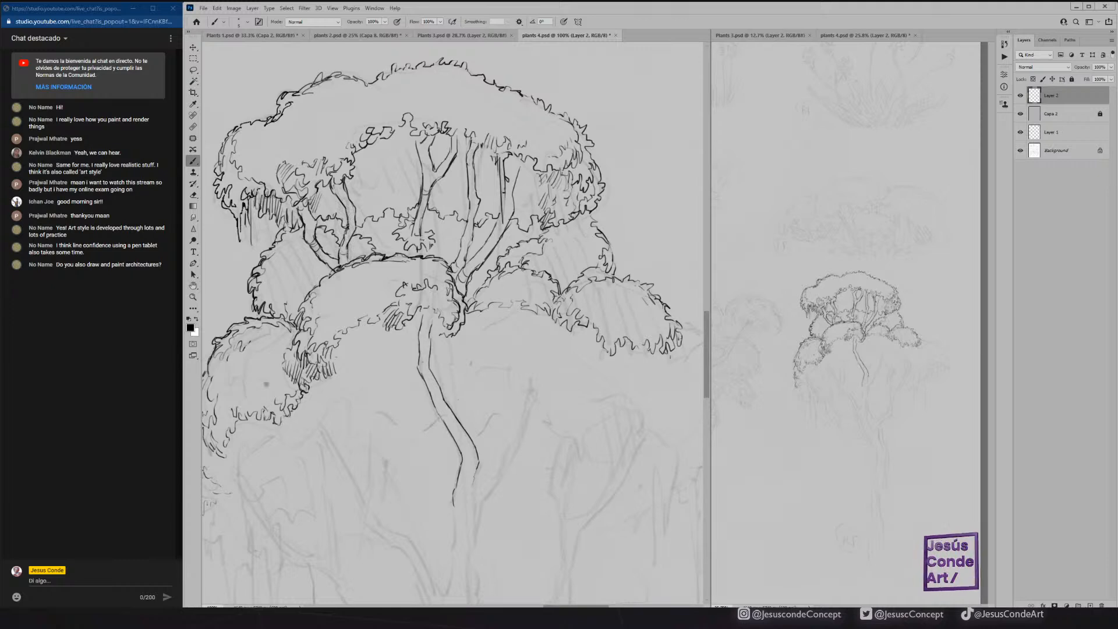
pyautogui.moveTo(342, 256); pyautogui.dragTo(347, 262)
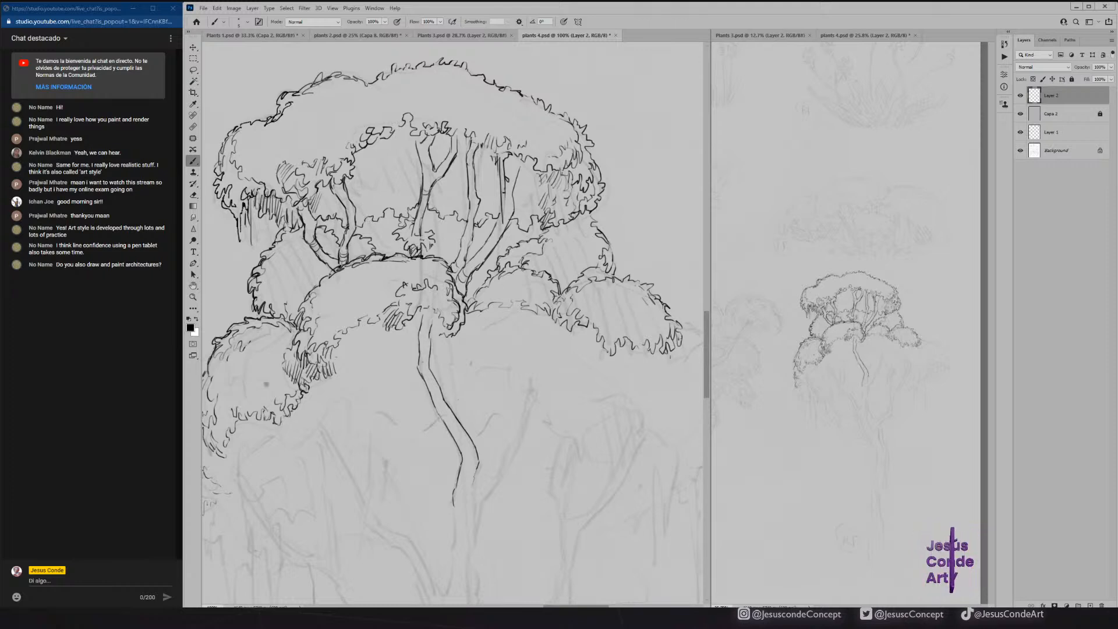
pyautogui.moveTo(420, 234); pyautogui.dragTo(425, 211)
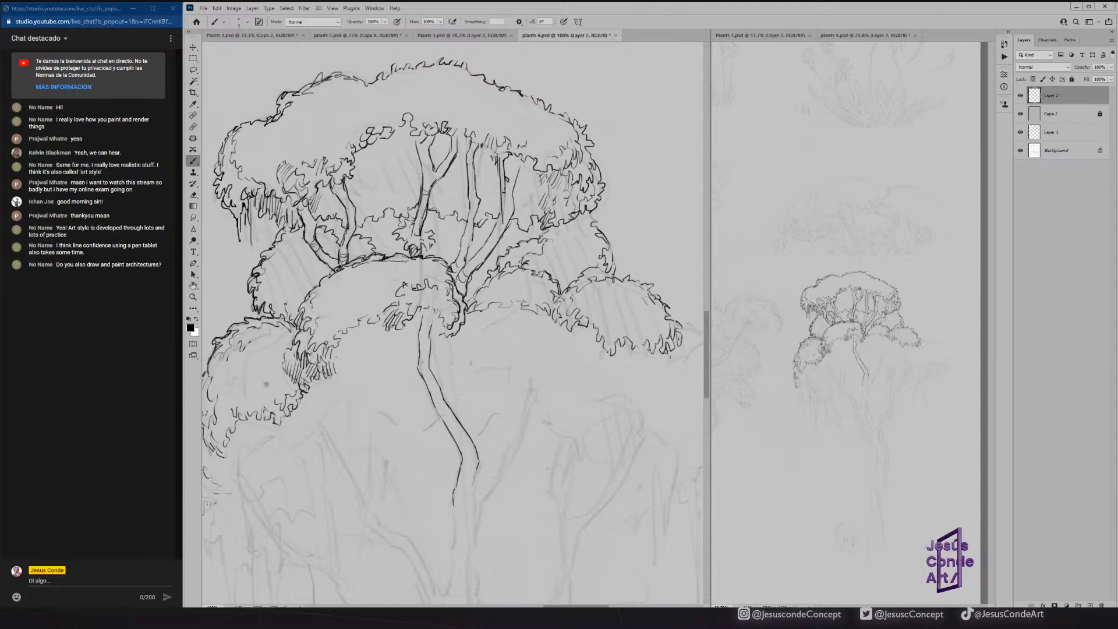
# Erase and redraw the central branch's upper fork just under the canopy, and save the file.
pyautogui.press('e')
pyautogui.moveTo(428, 178)
pyautogui.mouseDown()
pyautogui.moveTo(420, 208)
pyautogui.moveTo(412, 148)
pyautogui.mouseUp()
pyautogui.press('b')
pyautogui.press('e')
pyautogui.press('b')
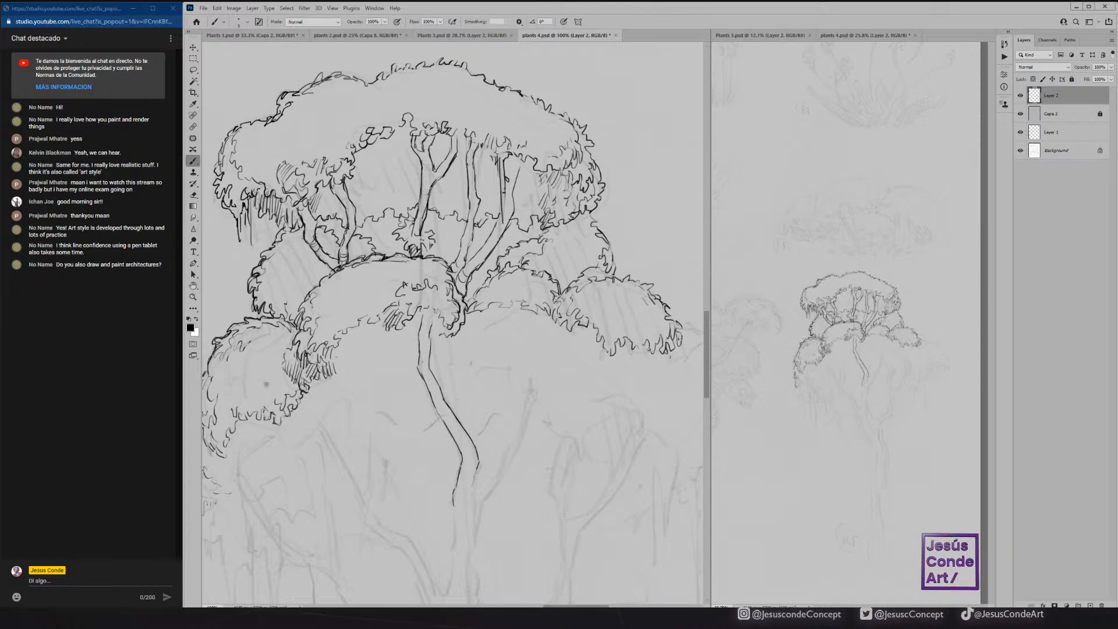
pyautogui.press('e')
pyautogui.moveTo(424, 146); pyautogui.dragTo(427, 157)
pyautogui.press('b')
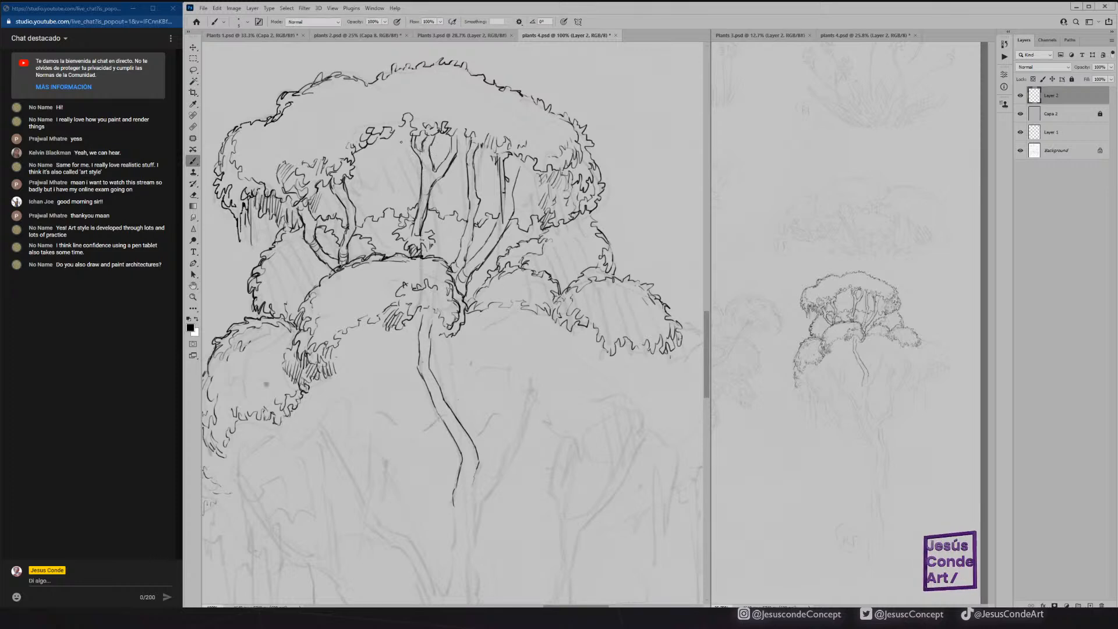
pyautogui.hotkey('ctrl', 's')
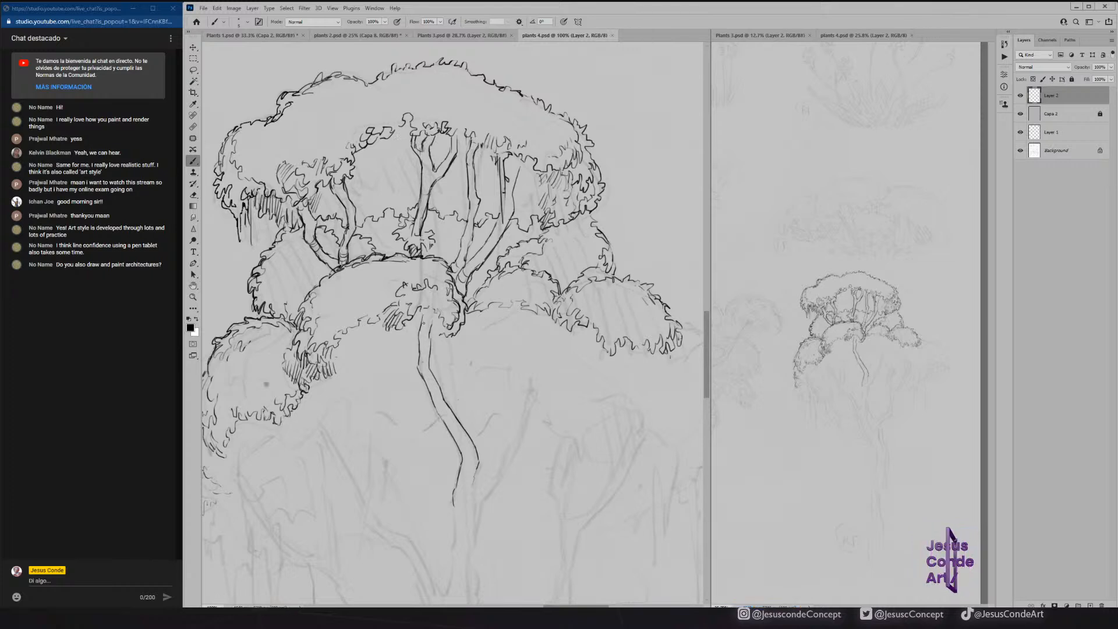
# Shade the top of the thin trunk and hatch the shadow between the right-hand mounds, saving the file along the way.
pyautogui.moveTo(431, 309)
pyautogui.mouseDown()
pyautogui.moveTo(422, 320)
pyautogui.moveTo(433, 325)
pyautogui.mouseUp()
pyautogui.moveTo(548, 272); pyautogui.dragTo(559, 154)
pyautogui.hotkey('ctrl', 's')
pyautogui.moveTo(527, 189); pyautogui.dragTo(440, 200)
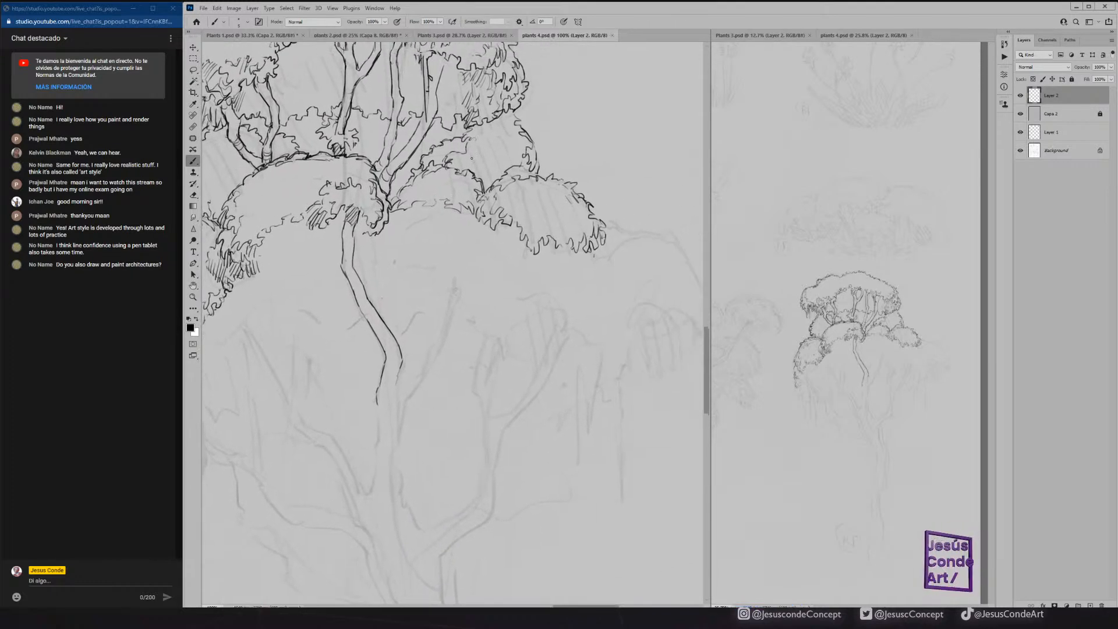
pyautogui.moveTo(487, 158); pyautogui.dragTo(482, 181)
pyautogui.moveTo(481, 156)
pyautogui.mouseDown()
pyautogui.moveTo(479, 181)
pyautogui.moveTo(474, 170)
pyautogui.mouseUp()
pyautogui.moveTo(476, 151)
pyautogui.mouseDown()
pyautogui.moveTo(470, 170)
pyautogui.moveTo(455, 166)
pyautogui.mouseUp()
pyautogui.moveTo(457, 152); pyautogui.dragTo(446, 158)
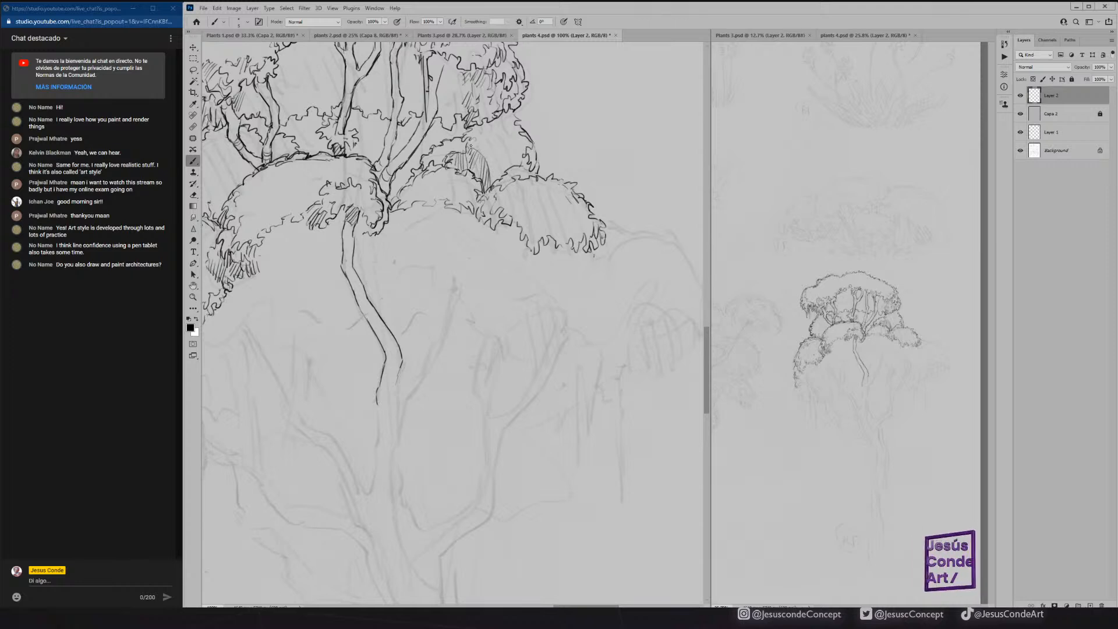
# Hatch the shadow on the right rear mound directly beneath the canopy's right end and touch up the adjoining mound shading.
pyautogui.moveTo(506, 117); pyautogui.dragTo(498, 129)
pyautogui.moveTo(500, 116); pyautogui.dragTo(491, 129)
pyautogui.moveTo(491, 121); pyautogui.dragTo(473, 137)
pyautogui.moveTo(481, 127)
pyautogui.mouseDown()
pyautogui.moveTo(467, 138)
pyautogui.moveTo(499, 122)
pyautogui.mouseUp()
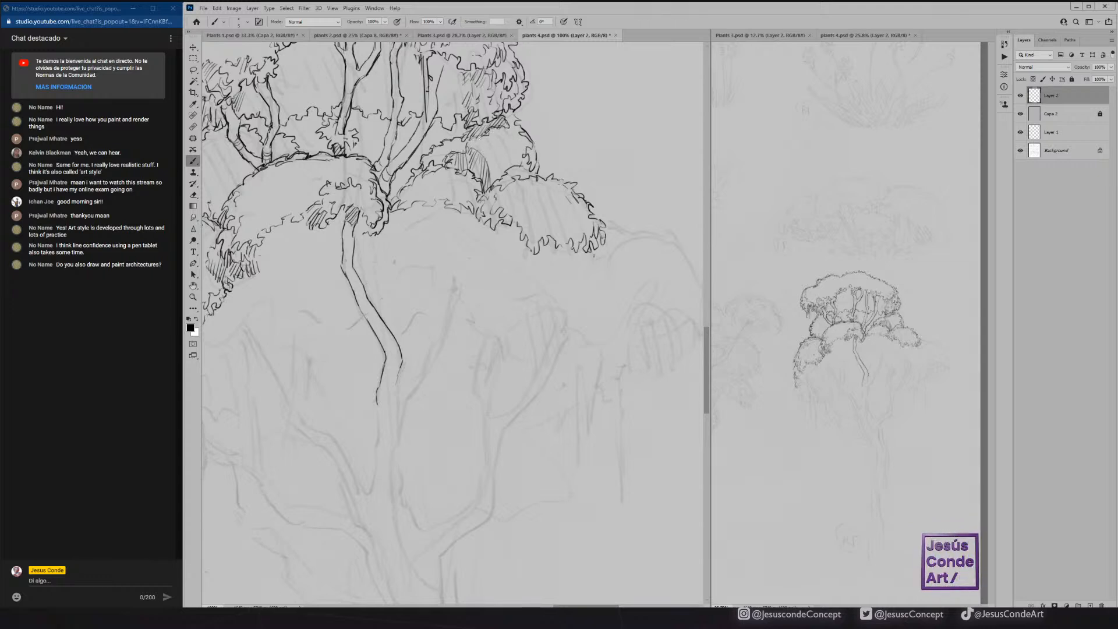
pyautogui.moveTo(488, 154); pyautogui.dragTo(479, 163)
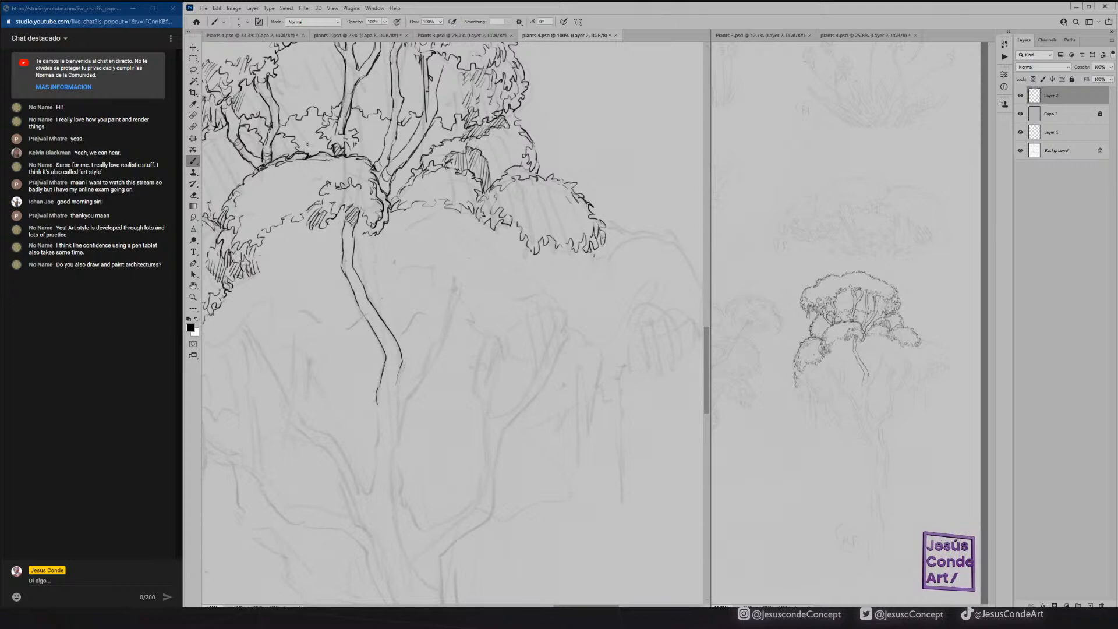
# Hatch the background foliage between the central branch and the right fork, and shade the left side of the neighbouring small mound.
pyautogui.moveTo(324, 125)
pyautogui.mouseDown()
pyautogui.moveTo(435, 177)
pyautogui.moveTo(493, 185)
pyautogui.moveTo(498, 213)
pyautogui.mouseUp()
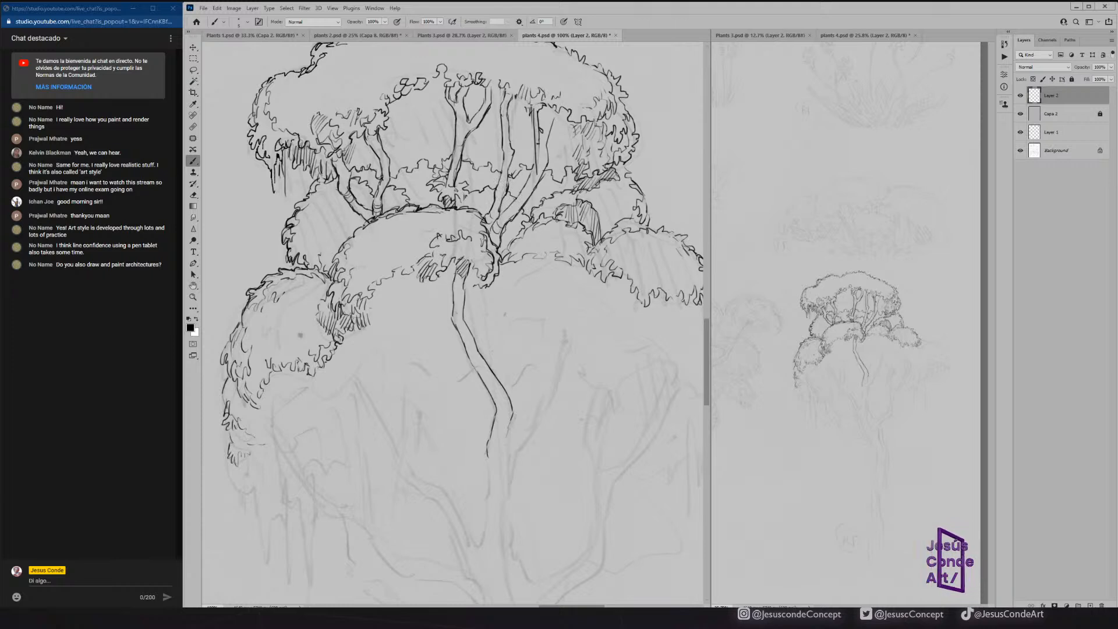
pyautogui.moveTo(522, 210); pyautogui.dragTo(510, 237)
pyautogui.moveTo(514, 230); pyautogui.dragTo(500, 247)
pyautogui.moveTo(513, 202); pyautogui.dragTo(501, 209)
pyautogui.moveTo(513, 196); pyautogui.dragTo(484, 214)
pyautogui.moveTo(496, 201); pyautogui.dragTo(478, 210)
pyautogui.moveTo(493, 197)
pyautogui.mouseDown()
pyautogui.moveTo(478, 210)
pyautogui.moveTo(482, 200)
pyautogui.mouseUp()
pyautogui.moveTo(492, 188); pyautogui.dragTo(473, 209)
pyautogui.moveTo(480, 193)
pyautogui.mouseDown()
pyautogui.moveTo(471, 211)
pyautogui.moveTo(457, 208)
pyautogui.mouseUp()
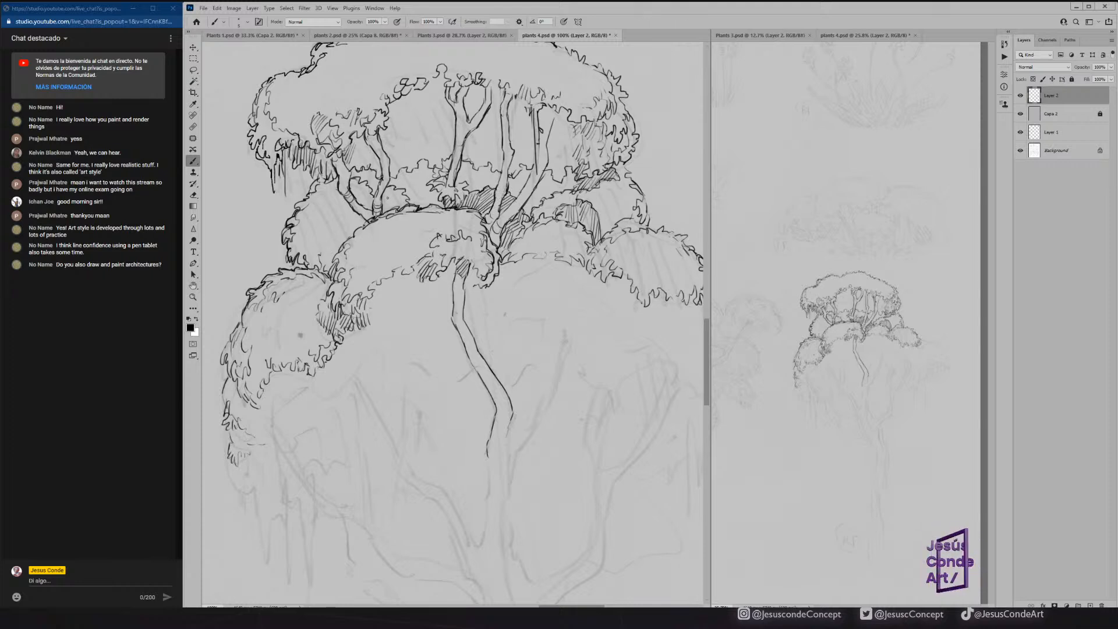
# Hatch the background foliage around the left fork as shadow behind the branches, and save the file.
pyautogui.moveTo(397, 185)
pyautogui.mouseDown()
pyautogui.moveTo(382, 211)
pyautogui.moveTo(352, 195)
pyautogui.mouseUp()
pyautogui.moveTo(363, 181); pyautogui.dragTo(326, 203)
pyautogui.moveTo(330, 194)
pyautogui.mouseDown()
pyautogui.moveTo(309, 201)
pyautogui.moveTo(329, 198)
pyautogui.mouseUp()
pyautogui.moveTo(338, 184); pyautogui.dragTo(311, 196)
pyautogui.moveTo(318, 180); pyautogui.dragTo(310, 192)
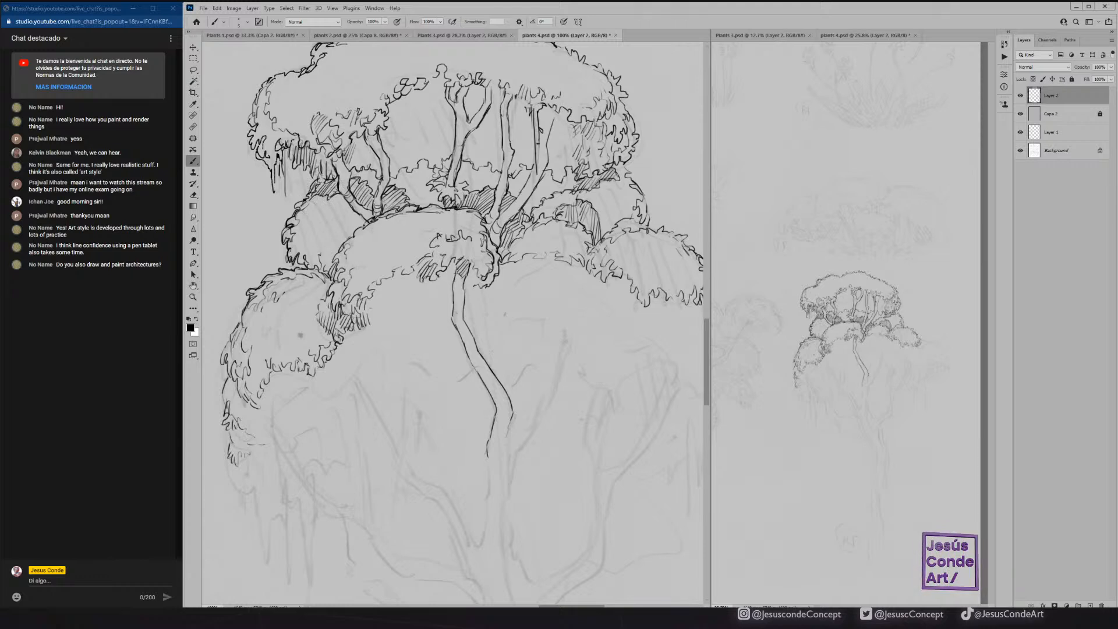
pyautogui.moveTo(327, 173); pyautogui.dragTo(319, 183)
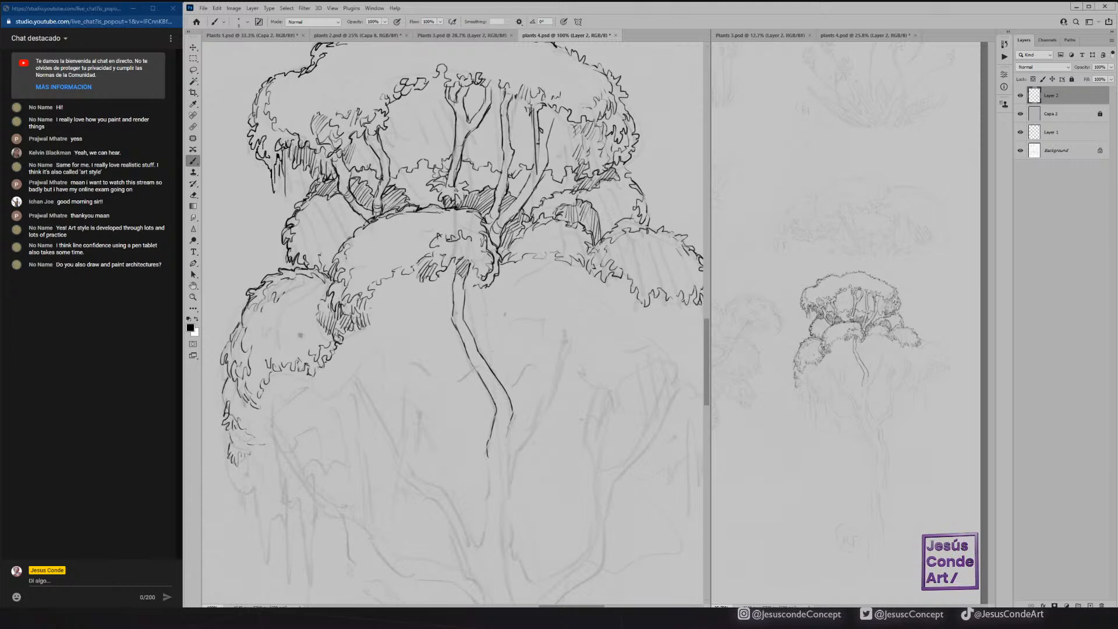
pyautogui.hotkey('ctrl', 's')
# Ink the leafy outline of the large right-hand foliage cluster, including its ragged inner edge and drooping lower right rim.
pyautogui.moveTo(556, 228); pyautogui.dragTo(398, 195)
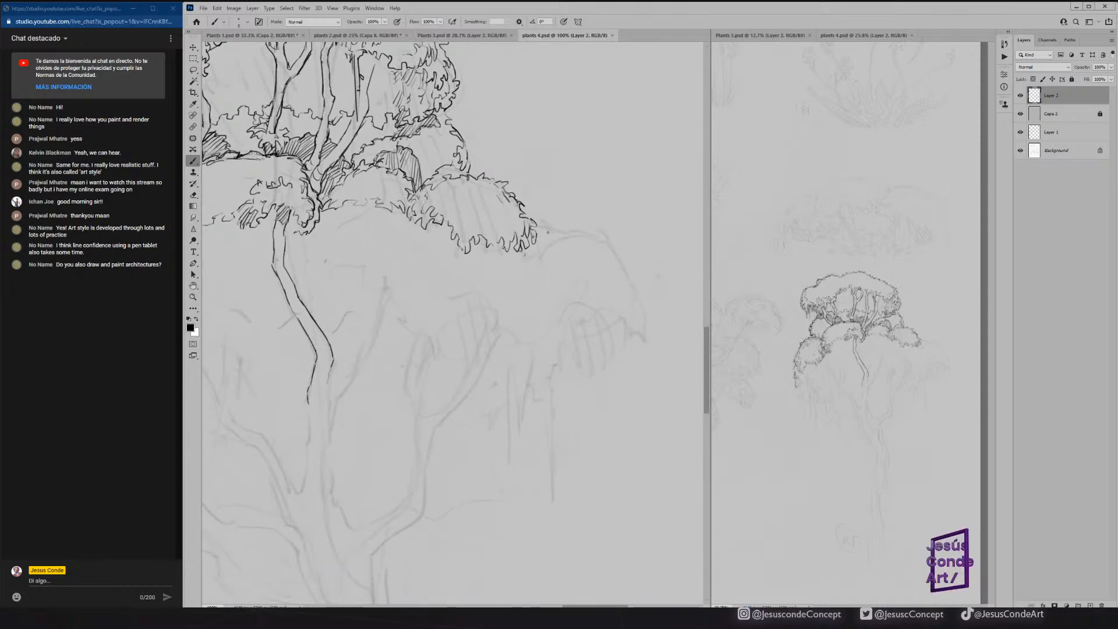
pyautogui.moveTo(534, 228)
pyautogui.mouseDown()
pyautogui.moveTo(585, 233)
pyautogui.moveTo(621, 257)
pyautogui.moveTo(638, 313)
pyautogui.moveTo(631, 328)
pyautogui.moveTo(609, 304)
pyautogui.moveTo(584, 307)
pyautogui.moveTo(553, 350)
pyautogui.moveTo(540, 332)
pyautogui.moveTo(512, 335)
pyautogui.moveTo(531, 345)
pyautogui.moveTo(537, 315)
pyautogui.moveTo(505, 321)
pyautogui.moveTo(490, 304)
pyautogui.mouseUp()
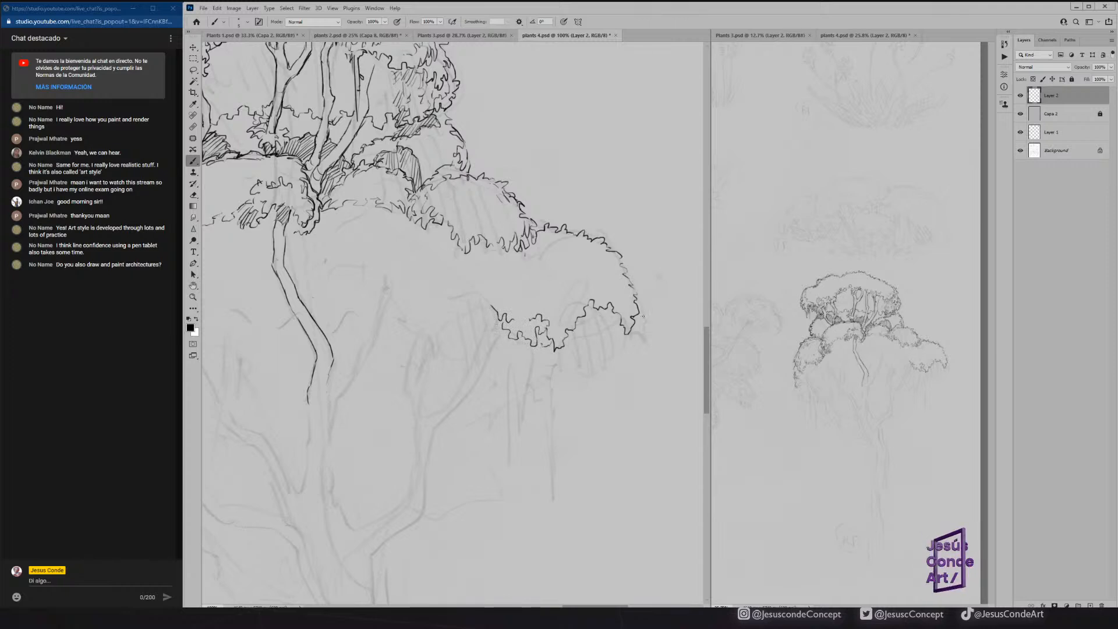
pyautogui.moveTo(641, 315)
pyautogui.mouseDown()
pyautogui.moveTo(643, 343)
pyautogui.moveTo(590, 369)
pyautogui.mouseUp()
# Draw thin vines hanging below the right-hand foliage cluster and a small leafy tuft beside them.
pyautogui.moveTo(587, 358)
pyautogui.mouseDown()
pyautogui.moveTo(550, 387)
pyautogui.moveTo(557, 487)
pyautogui.moveTo(552, 370)
pyautogui.moveTo(570, 423)
pyautogui.mouseUp()
pyautogui.moveTo(554, 377); pyautogui.dragTo(558, 438)
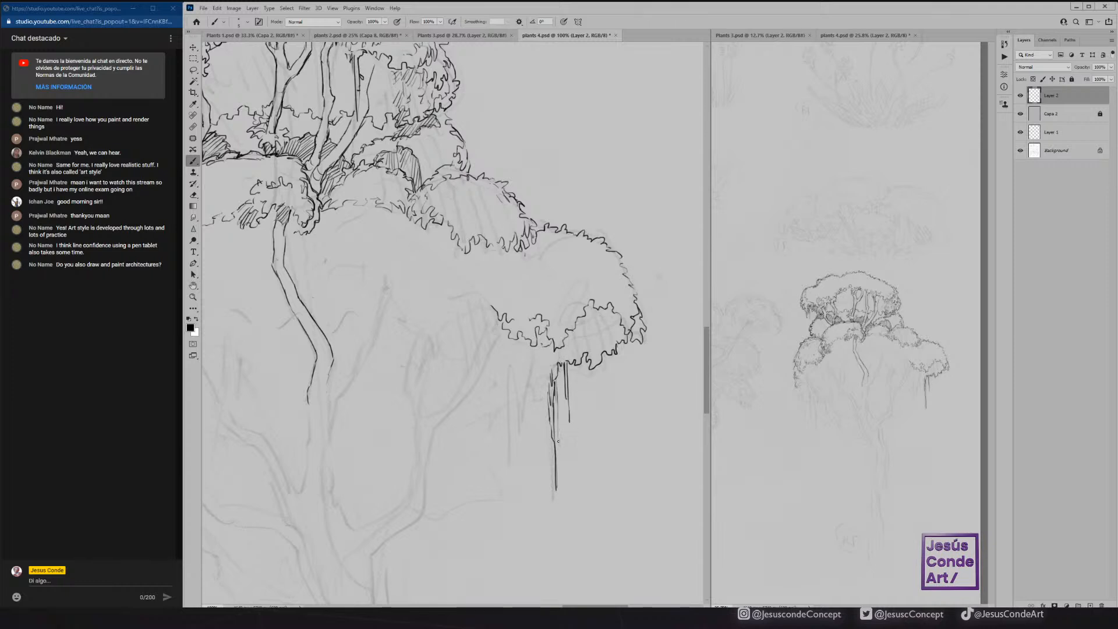
pyautogui.moveTo(542, 381); pyautogui.dragTo(544, 418)
pyautogui.moveTo(551, 460); pyautogui.dragTo(551, 496)
pyautogui.moveTo(541, 380)
pyautogui.mouseDown()
pyautogui.moveTo(537, 421)
pyautogui.moveTo(525, 387)
pyautogui.mouseUp()
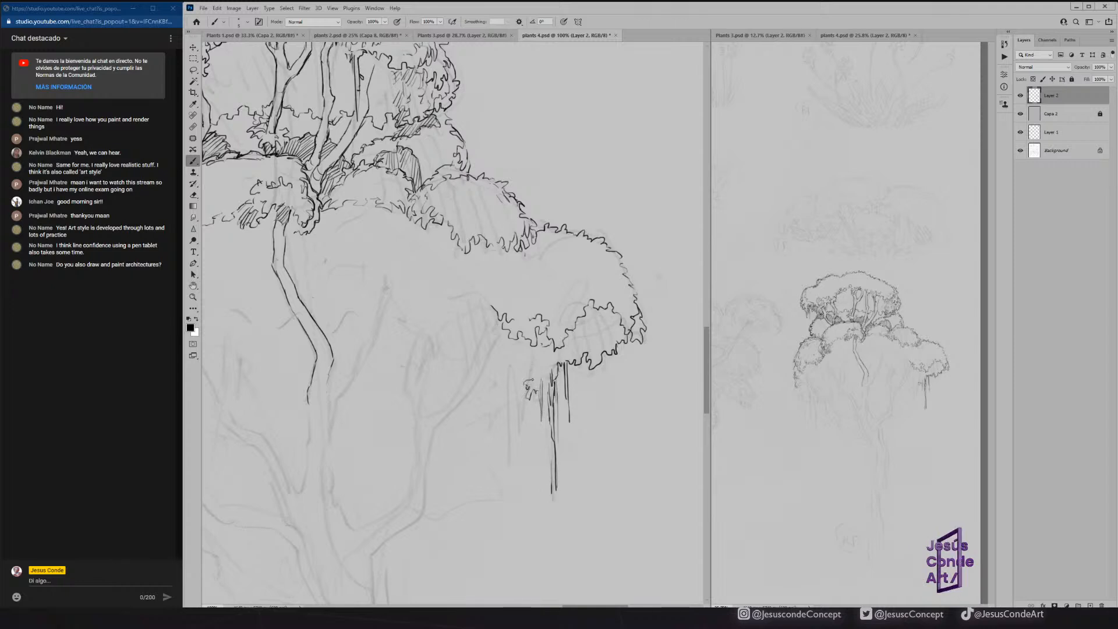
# Hatch the shaded underside of the right-hand foliage cluster above the hanging vines.
pyautogui.moveTo(606, 309); pyautogui.dragTo(606, 327)
pyautogui.moveTo(610, 307); pyautogui.dragTo(614, 347)
pyautogui.moveTo(611, 325)
pyautogui.mouseDown()
pyautogui.moveTo(611, 343)
pyautogui.moveTo(594, 328)
pyautogui.mouseUp()
pyautogui.moveTo(596, 304)
pyautogui.mouseDown()
pyautogui.moveTo(591, 326)
pyautogui.moveTo(588, 317)
pyautogui.mouseUp()
pyautogui.moveTo(586, 310)
pyautogui.mouseDown()
pyautogui.moveTo(591, 334)
pyautogui.moveTo(583, 359)
pyautogui.mouseUp()
pyautogui.moveTo(586, 342)
pyautogui.mouseDown()
pyautogui.moveTo(580, 355)
pyautogui.moveTo(574, 345)
pyautogui.moveTo(589, 344)
pyautogui.moveTo(542, 364)
pyautogui.mouseUp()
pyautogui.moveTo(544, 349); pyautogui.dragTo(540, 364)
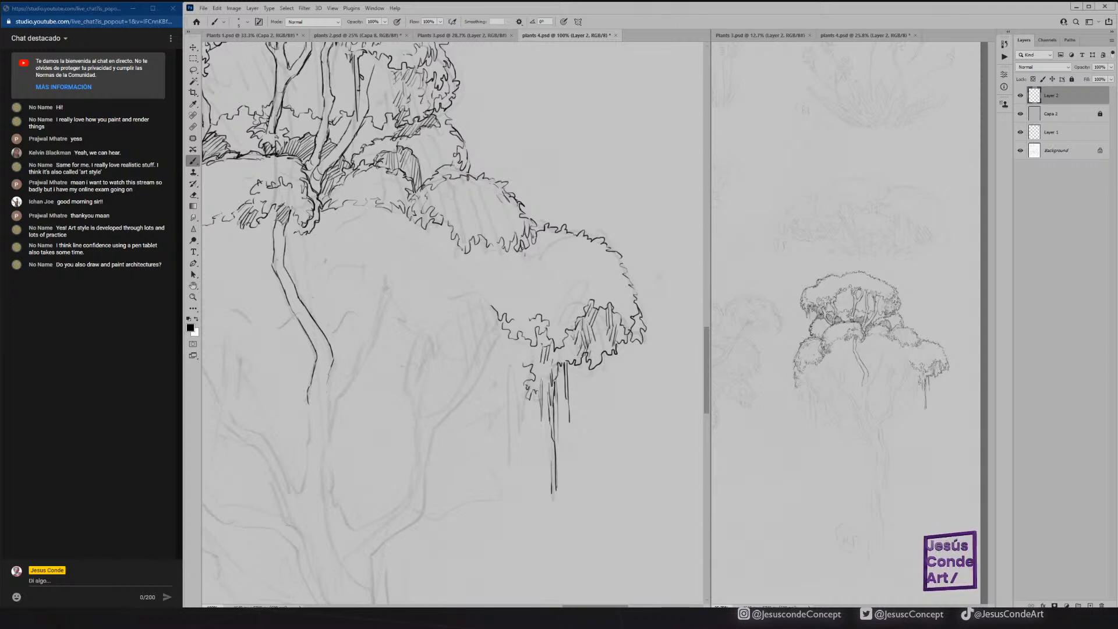
# Ink the leafy fringe and forked branch beneath the right-hand foliage cluster, and shade the branch where it enters the leaves.
pyautogui.moveTo(520, 373)
pyautogui.mouseDown()
pyautogui.moveTo(471, 339)
pyautogui.moveTo(457, 357)
pyautogui.moveTo(446, 334)
pyautogui.moveTo(444, 353)
pyautogui.moveTo(482, 351)
pyautogui.moveTo(455, 389)
pyautogui.mouseUp()
pyautogui.moveTo(504, 327)
pyautogui.mouseDown()
pyautogui.moveTo(455, 402)
pyautogui.moveTo(428, 411)
pyautogui.moveTo(426, 345)
pyautogui.moveTo(410, 380)
pyautogui.moveTo(418, 446)
pyautogui.moveTo(429, 440)
pyautogui.moveTo(417, 455)
pyautogui.moveTo(416, 438)
pyautogui.moveTo(405, 496)
pyautogui.moveTo(418, 507)
pyautogui.moveTo(452, 406)
pyautogui.mouseUp()
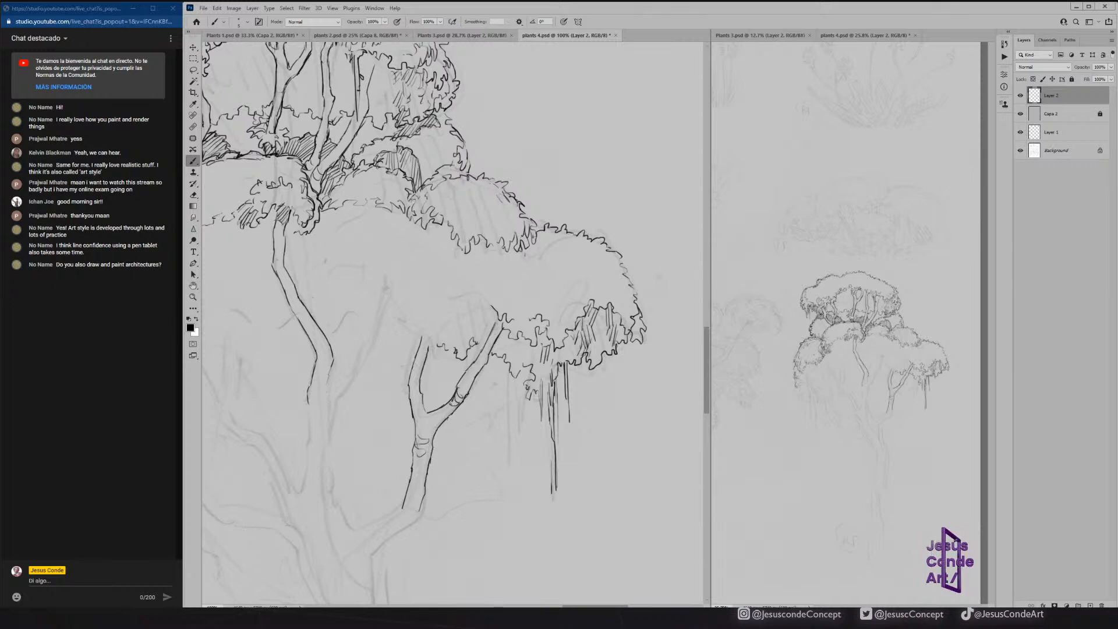
pyautogui.moveTo(483, 353); pyautogui.dragTo(496, 330)
pyautogui.moveTo(494, 335); pyautogui.dragTo(501, 329)
pyautogui.moveTo(498, 333); pyautogui.dragTo(504, 320)
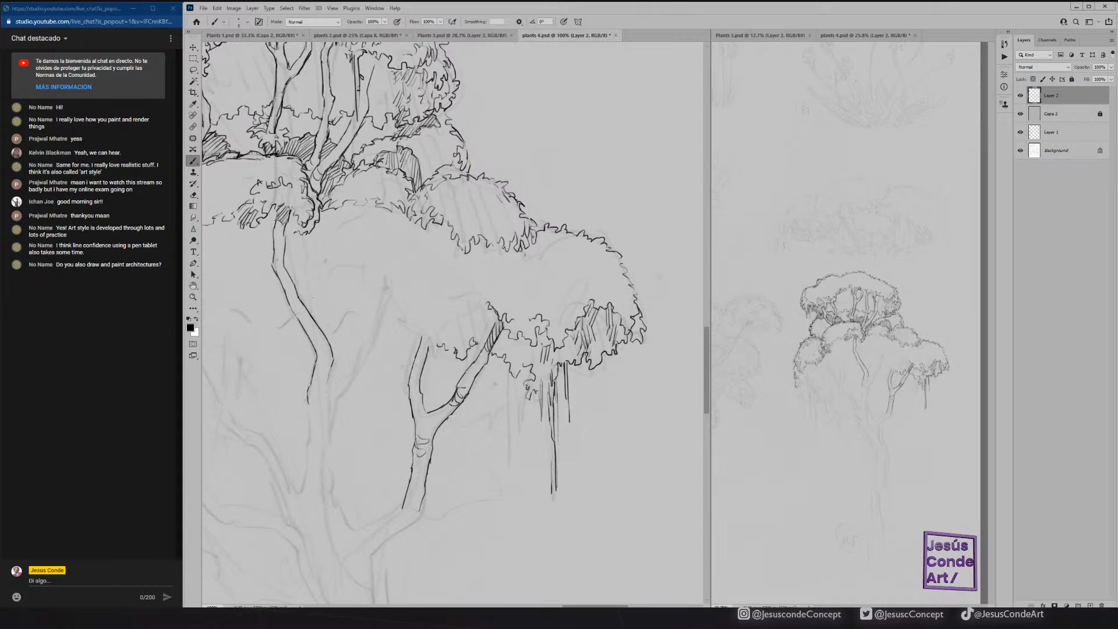
# Outline the left side of the right-hand foliage cluster and refine it with small leafy strokes and erasing.
pyautogui.moveTo(482, 298)
pyautogui.mouseDown()
pyautogui.moveTo(478, 285)
pyautogui.moveTo(507, 257)
pyautogui.moveTo(481, 293)
pyautogui.moveTo(485, 330)
pyautogui.moveTo(481, 313)
pyautogui.mouseUp()
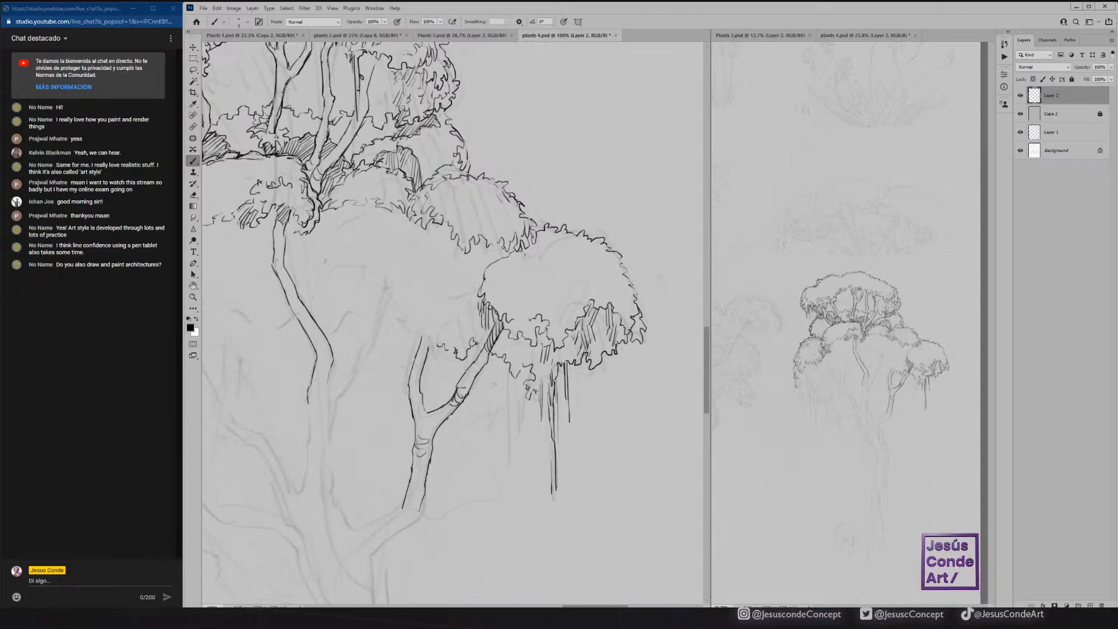
pyautogui.press('e')
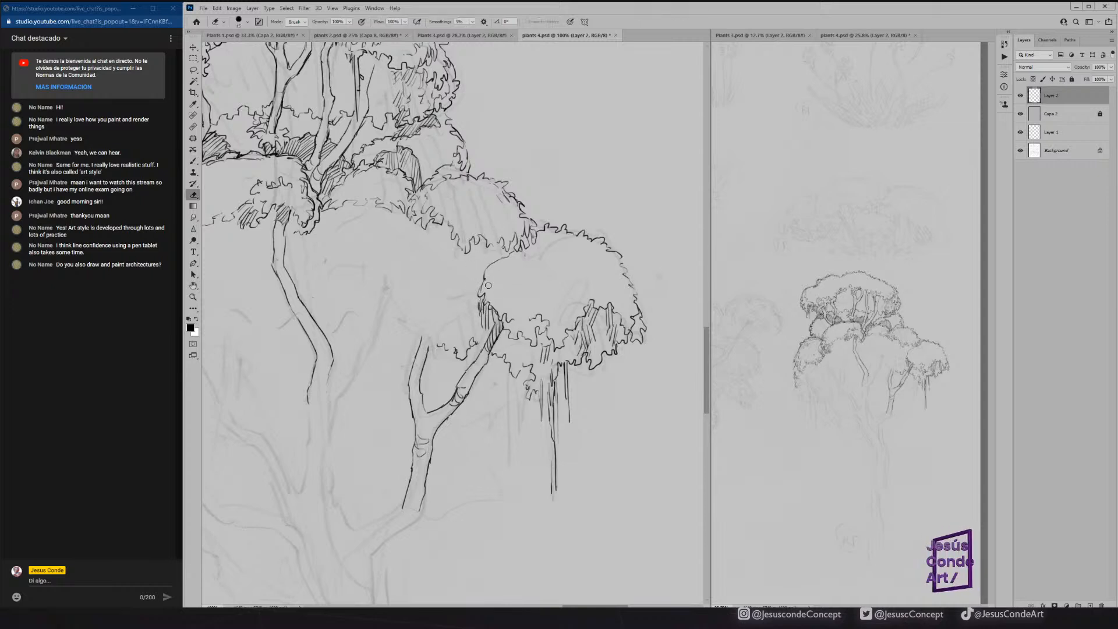
pyautogui.press('b')
pyautogui.moveTo(482, 274); pyautogui.dragTo(484, 286)
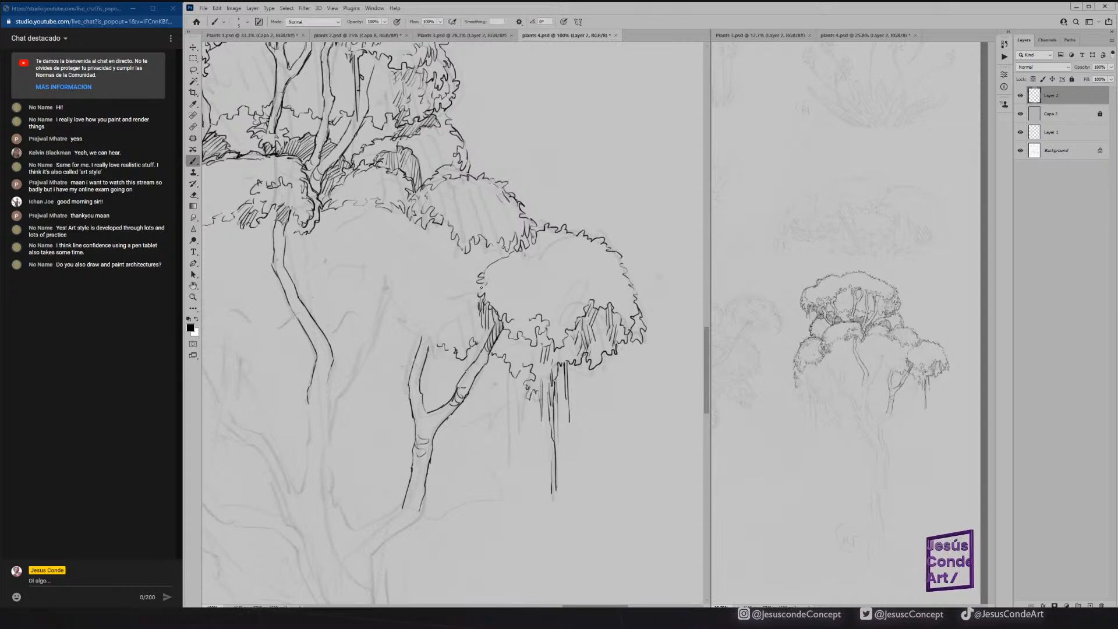
pyautogui.press('e')
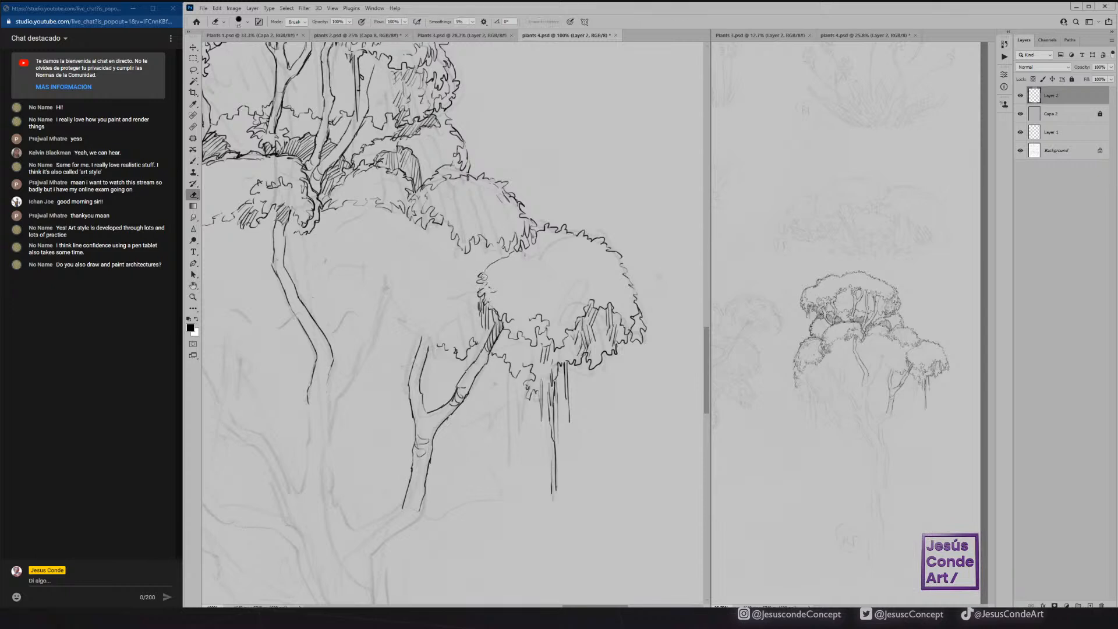
pyautogui.press('b')
pyautogui.moveTo(483, 266); pyautogui.dragTo(498, 265)
pyautogui.press('e')
pyautogui.press('b')
# Hatch the shadow under the left part of the right-hand foliage cluster, around the top of the forked branch.
pyautogui.moveTo(496, 302)
pyautogui.mouseDown()
pyautogui.moveTo(513, 319)
pyautogui.moveTo(508, 310)
pyautogui.moveTo(482, 347)
pyautogui.mouseUp()
pyautogui.press('e')
pyautogui.press('b')
pyautogui.press('e')
pyautogui.press('b')
pyautogui.moveTo(486, 328); pyautogui.dragTo(478, 345)
pyautogui.moveTo(481, 326)
pyautogui.mouseDown()
pyautogui.moveTo(513, 342)
pyautogui.moveTo(502, 343)
pyautogui.moveTo(523, 358)
pyautogui.mouseUp()
pyautogui.moveTo(534, 344); pyautogui.dragTo(528, 358)
pyautogui.moveTo(541, 344); pyautogui.dragTo(519, 366)
pyautogui.moveTo(521, 347); pyautogui.dragTo(512, 376)
pyautogui.moveTo(520, 355); pyautogui.dragTo(509, 368)
pyautogui.moveTo(516, 348)
pyautogui.mouseDown()
pyautogui.moveTo(508, 365)
pyautogui.moveTo(502, 352)
pyautogui.mouseUp()
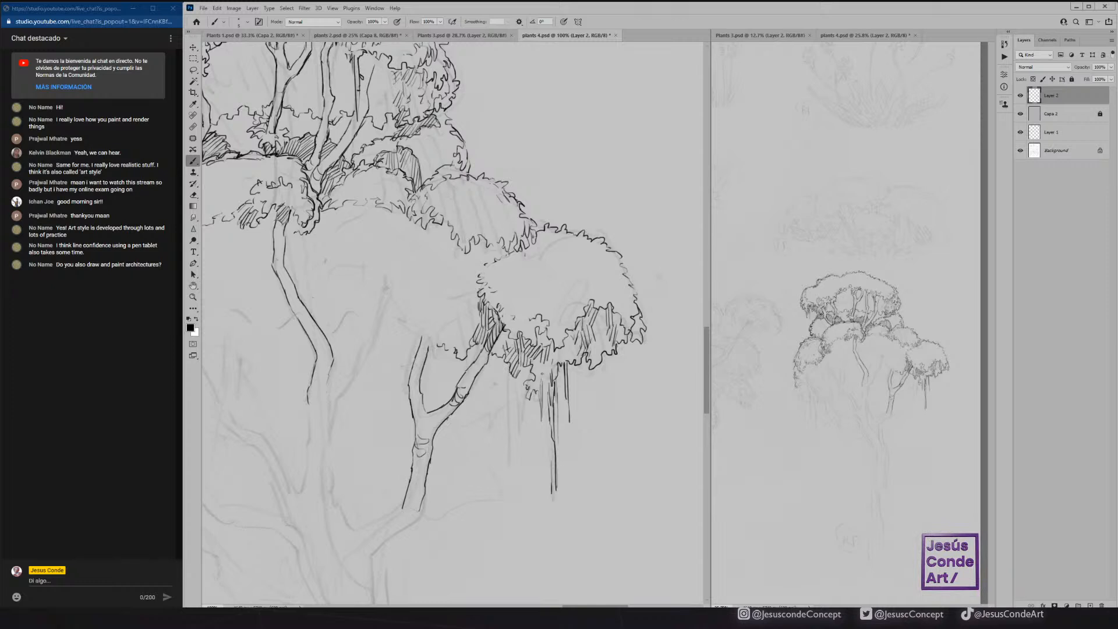
# Ink additional thin vines hanging beneath the right-hand foliage cluster and save the document.
pyautogui.moveTo(544, 385); pyautogui.dragTo(540, 426)
pyautogui.moveTo(542, 397); pyautogui.dragTo(539, 419)
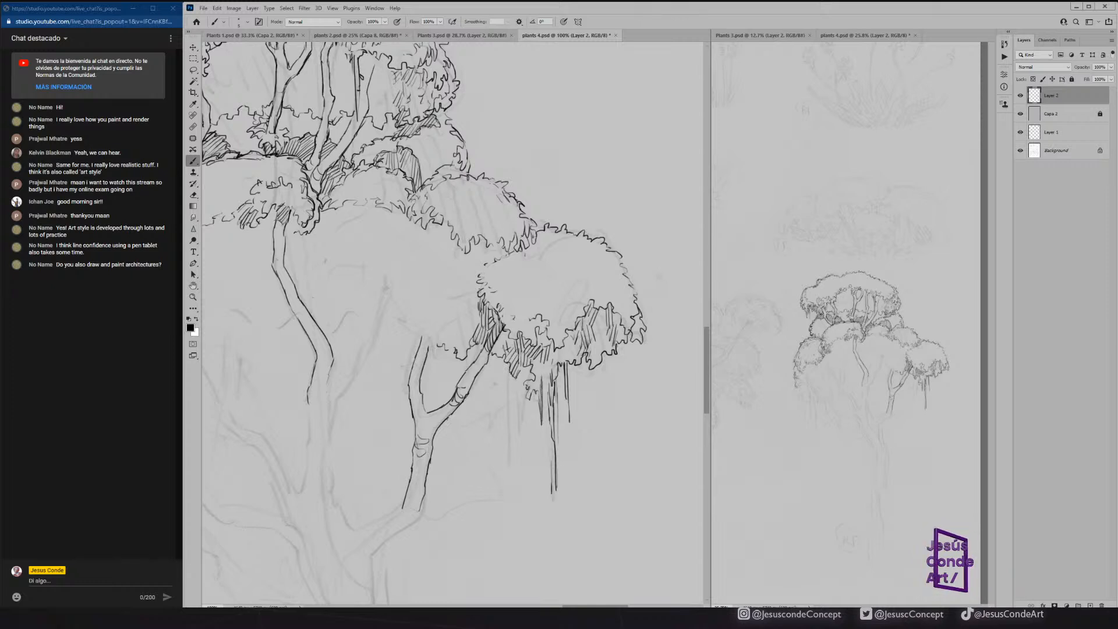
pyautogui.moveTo(519, 375); pyautogui.dragTo(516, 419)
pyautogui.moveTo(525, 362); pyautogui.dragTo(523, 375)
pyautogui.moveTo(527, 363); pyautogui.dragTo(526, 375)
pyautogui.hotkey('ctrl', 's')
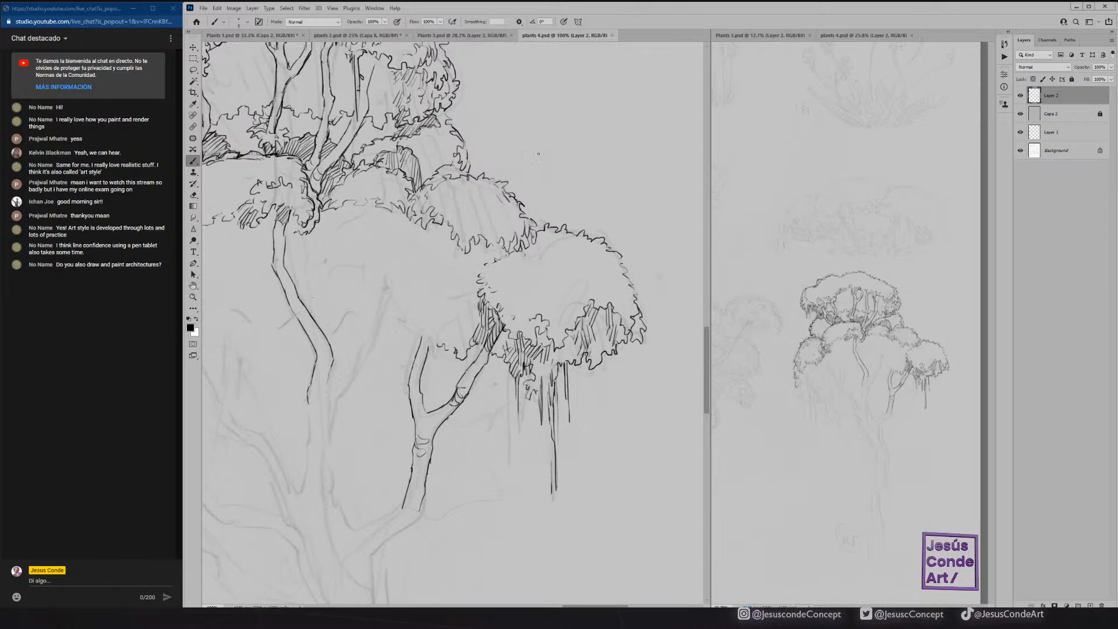
# Break up the longest hanging vines with small erasures and leafy marks, then save the document.
pyautogui.press('e')
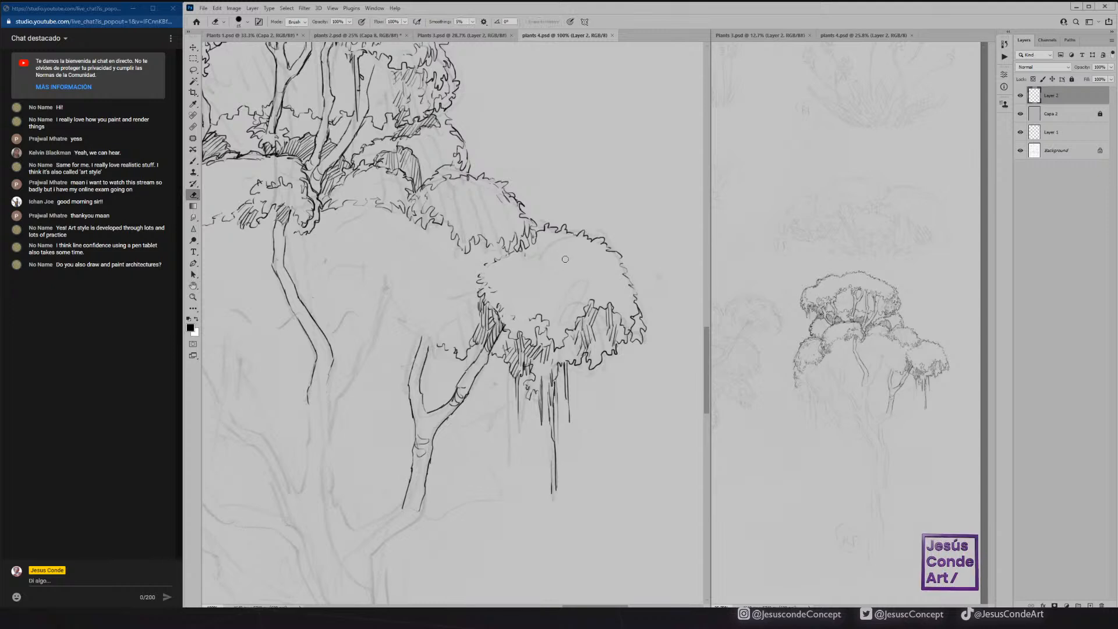
pyautogui.moveTo(556, 404)
pyautogui.mouseDown()
pyautogui.moveTo(550, 418)
pyautogui.moveTo(570, 389)
pyautogui.moveTo(570, 398)
pyautogui.mouseUp()
pyautogui.press('b')
pyautogui.press('e')
pyautogui.press('b')
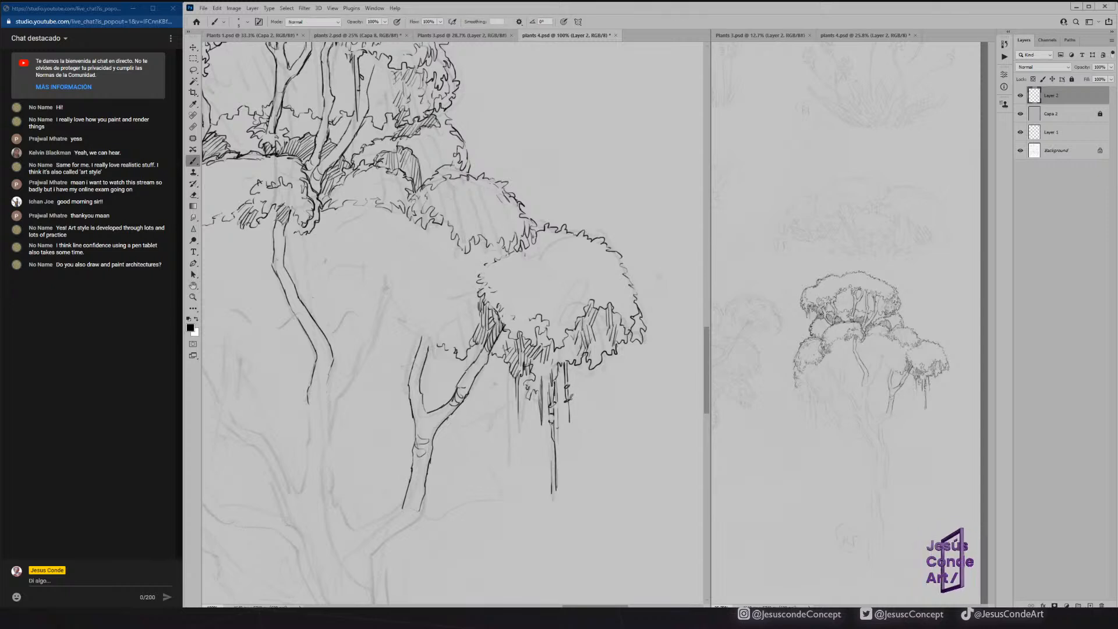
pyautogui.hotkey('ctrl', 's')
# Outline the ragged left edge and underside of the middle-right foliage clump, add inner leaf strokes, and save.
pyautogui.moveTo(406, 260); pyautogui.dragTo(497, 243)
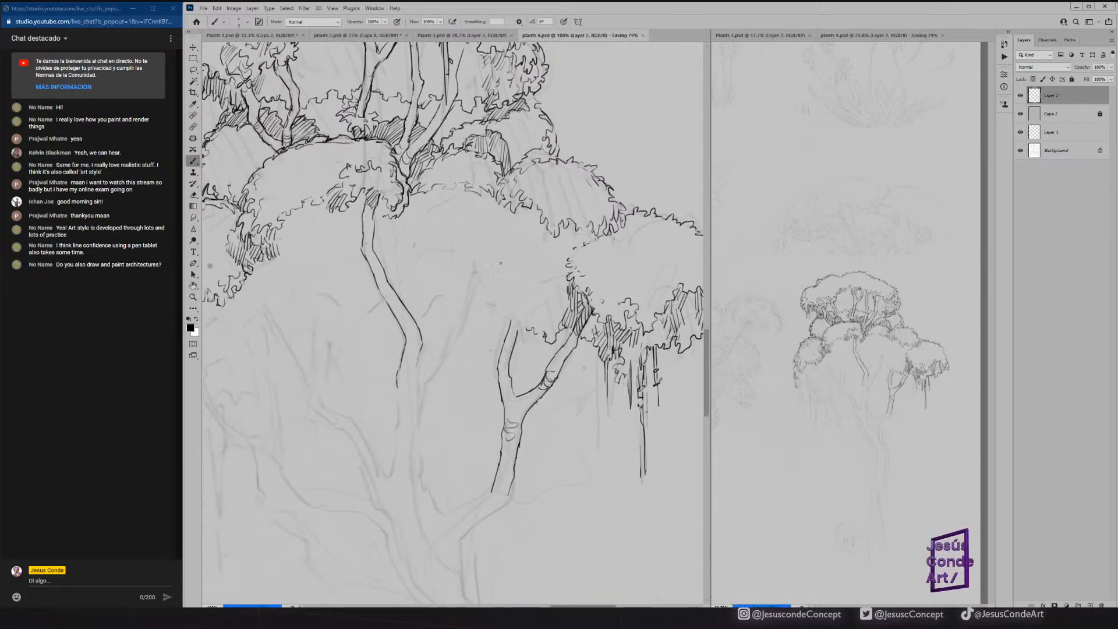
pyautogui.moveTo(520, 329)
pyautogui.mouseDown()
pyautogui.moveTo(551, 302)
pyautogui.moveTo(510, 320)
pyautogui.moveTo(481, 263)
pyautogui.mouseUp()
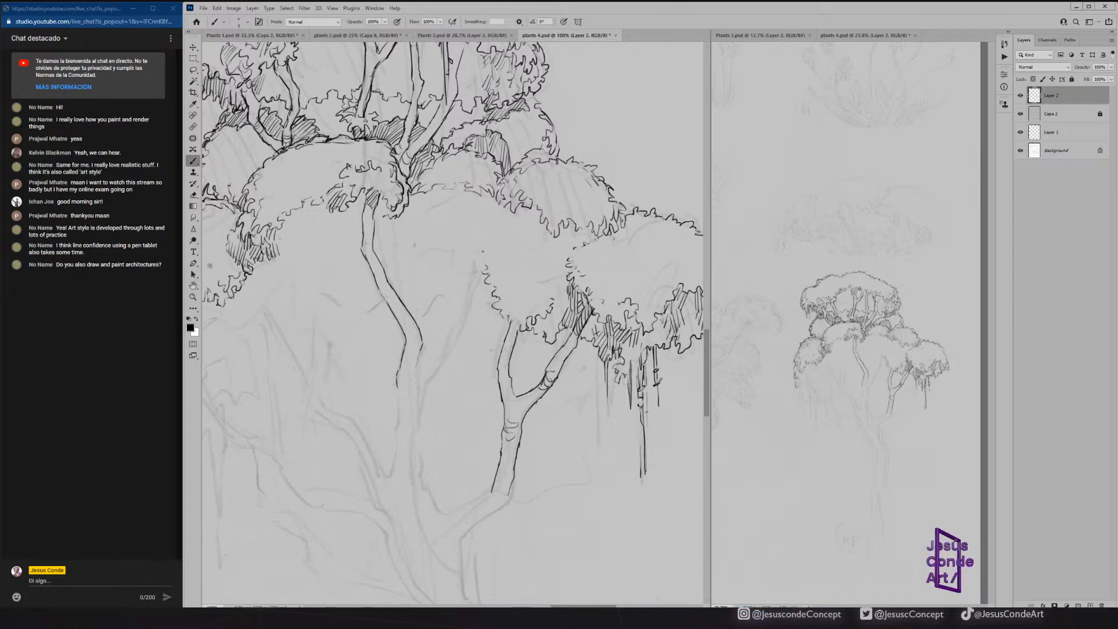
pyautogui.moveTo(436, 209)
pyautogui.mouseDown()
pyautogui.moveTo(443, 251)
pyautogui.moveTo(454, 233)
pyautogui.moveTo(448, 207)
pyautogui.moveTo(473, 198)
pyautogui.mouseUp()
pyautogui.moveTo(429, 233)
pyautogui.mouseDown()
pyautogui.moveTo(429, 255)
pyautogui.moveTo(462, 273)
pyautogui.moveTo(485, 265)
pyautogui.mouseUp()
pyautogui.hotkey('ctrl', 's')
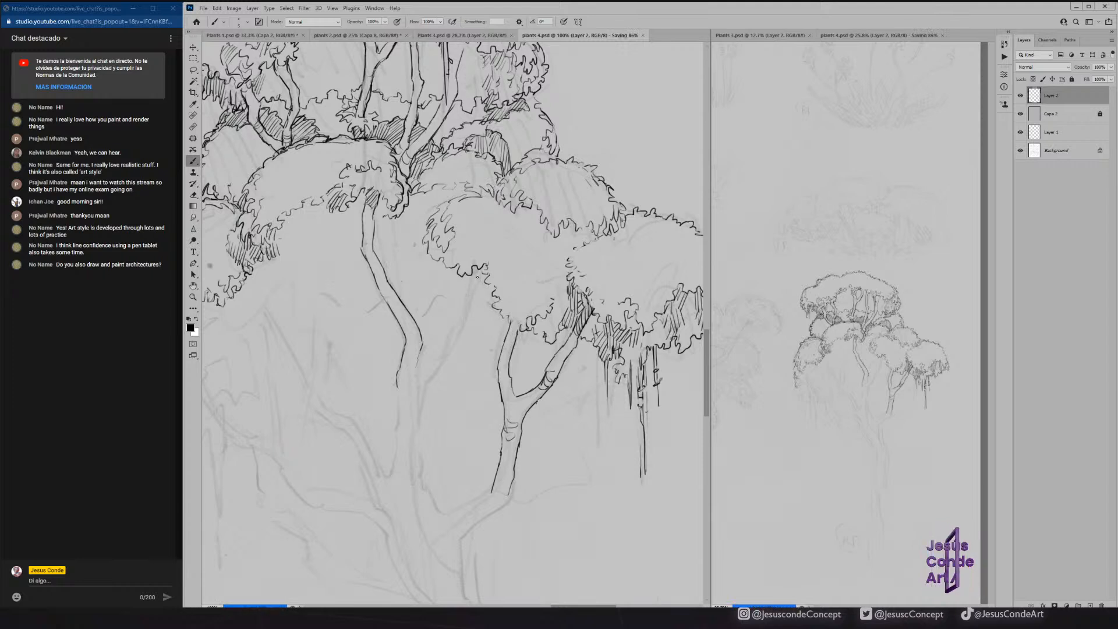
# Ink the right-hand branch forking off the central trunk and extend both trunk edges downward.
pyautogui.moveTo(470, 278)
pyautogui.mouseDown()
pyautogui.moveTo(455, 333)
pyautogui.moveTo(423, 365)
pyautogui.moveTo(417, 350)
pyautogui.moveTo(426, 362)
pyautogui.mouseUp()
pyautogui.moveTo(485, 271)
pyautogui.mouseDown()
pyautogui.moveTo(469, 319)
pyautogui.moveTo(422, 387)
pyautogui.moveTo(412, 443)
pyautogui.mouseUp()
pyautogui.moveTo(396, 384); pyautogui.dragTo(399, 421)
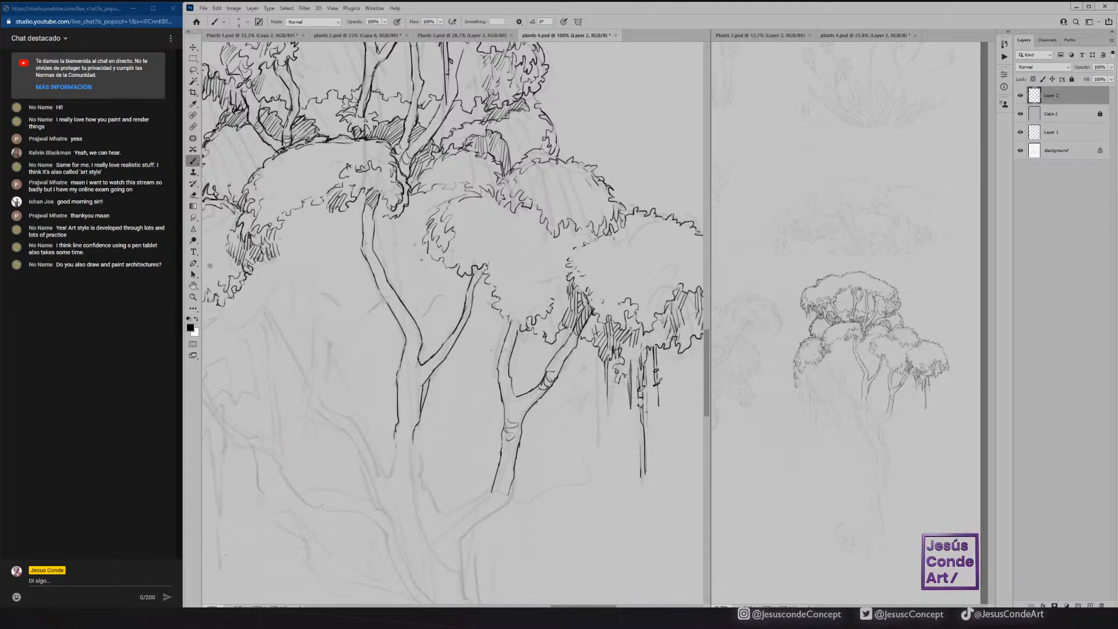
# Ink the leafy underside between the central trunk and its right branch, and hatch the foliage beside the trunk.
pyautogui.moveTo(413, 319); pyautogui.dragTo(467, 272)
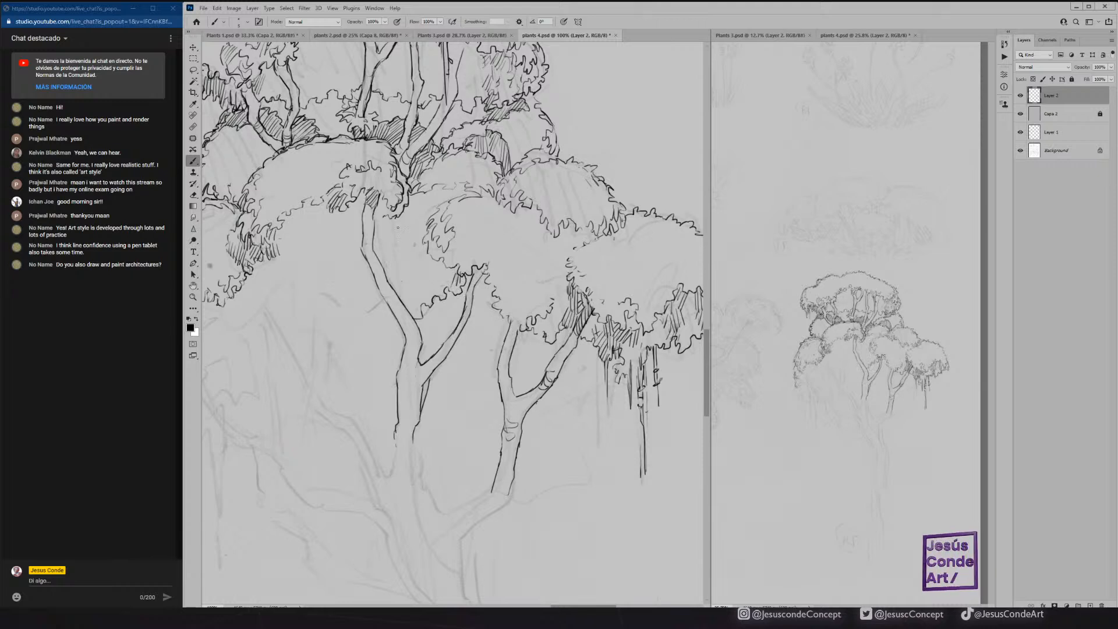
pyautogui.moveTo(394, 253); pyautogui.dragTo(391, 268)
pyautogui.moveTo(389, 253); pyautogui.dragTo(390, 274)
pyautogui.moveTo(387, 261); pyautogui.dragTo(380, 241)
pyautogui.moveTo(380, 242)
pyautogui.mouseDown()
pyautogui.moveTo(395, 219)
pyautogui.moveTo(376, 235)
pyautogui.mouseUp()
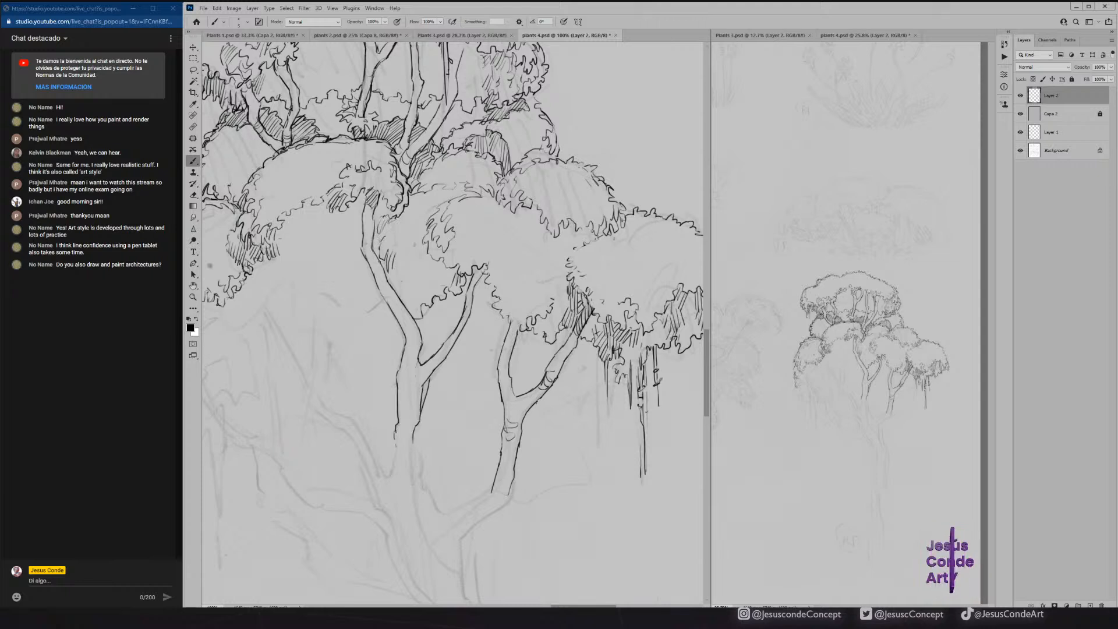
pyautogui.moveTo(392, 274); pyautogui.dragTo(405, 280)
# Hatch the shaded undersides of the middle-right and far-right foliage clusters, and close the far-right cluster's left outline.
pyautogui.moveTo(405, 279)
pyautogui.mouseDown()
pyautogui.moveTo(418, 315)
pyautogui.moveTo(436, 285)
pyautogui.moveTo(489, 273)
pyautogui.moveTo(506, 319)
pyautogui.moveTo(548, 303)
pyautogui.mouseUp()
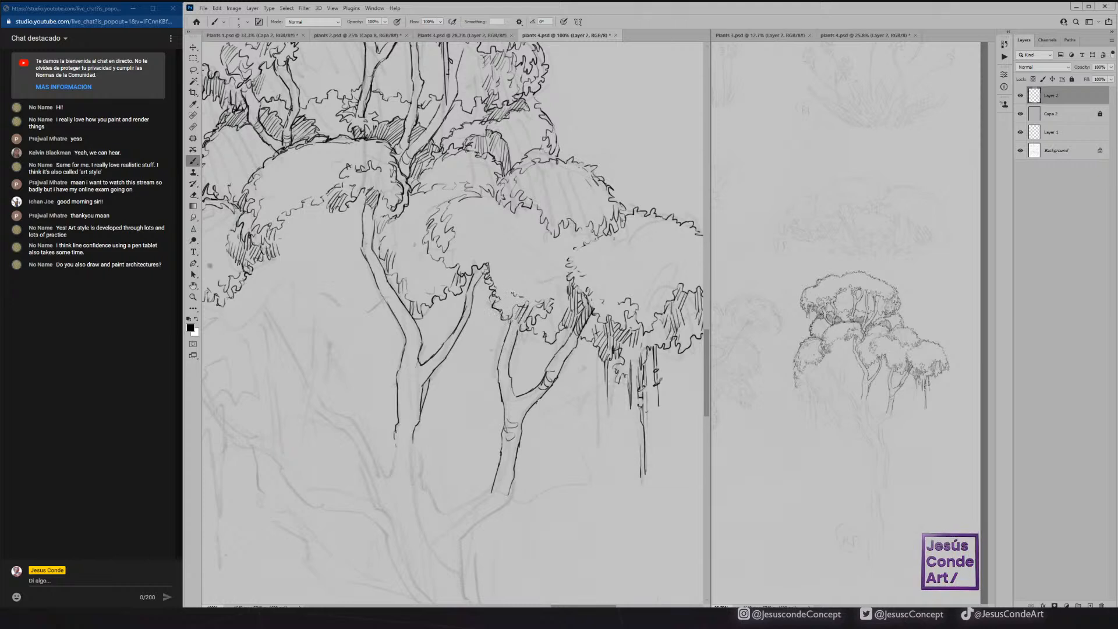
pyautogui.moveTo(509, 294)
pyautogui.mouseDown()
pyautogui.moveTo(518, 304)
pyautogui.moveTo(558, 283)
pyautogui.moveTo(568, 298)
pyautogui.moveTo(561, 317)
pyautogui.mouseUp()
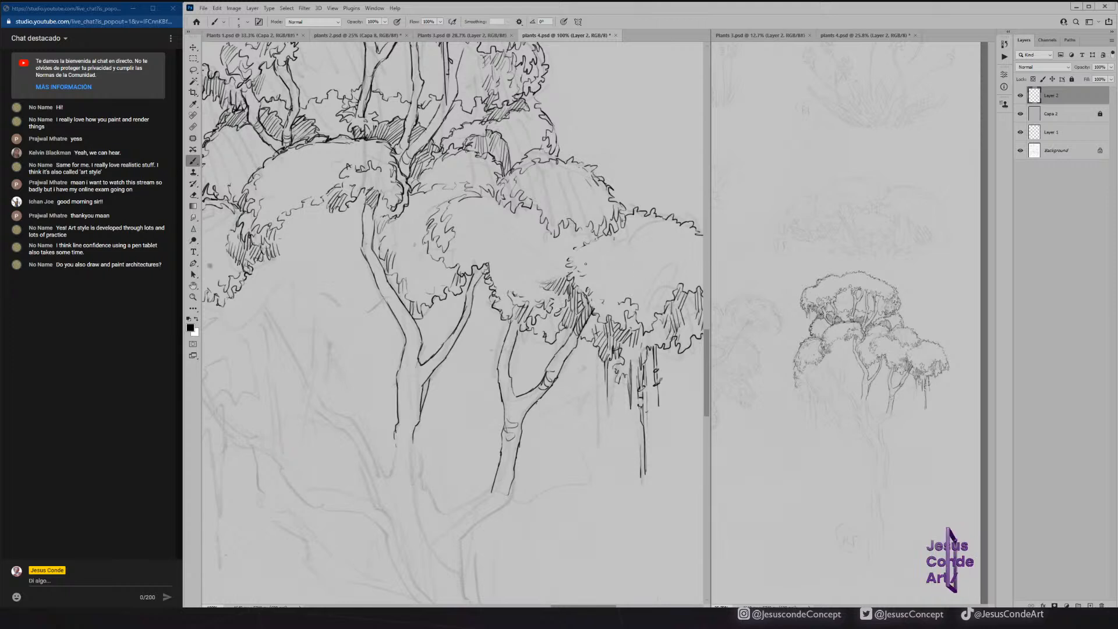
pyautogui.moveTo(575, 251); pyautogui.dragTo(584, 246)
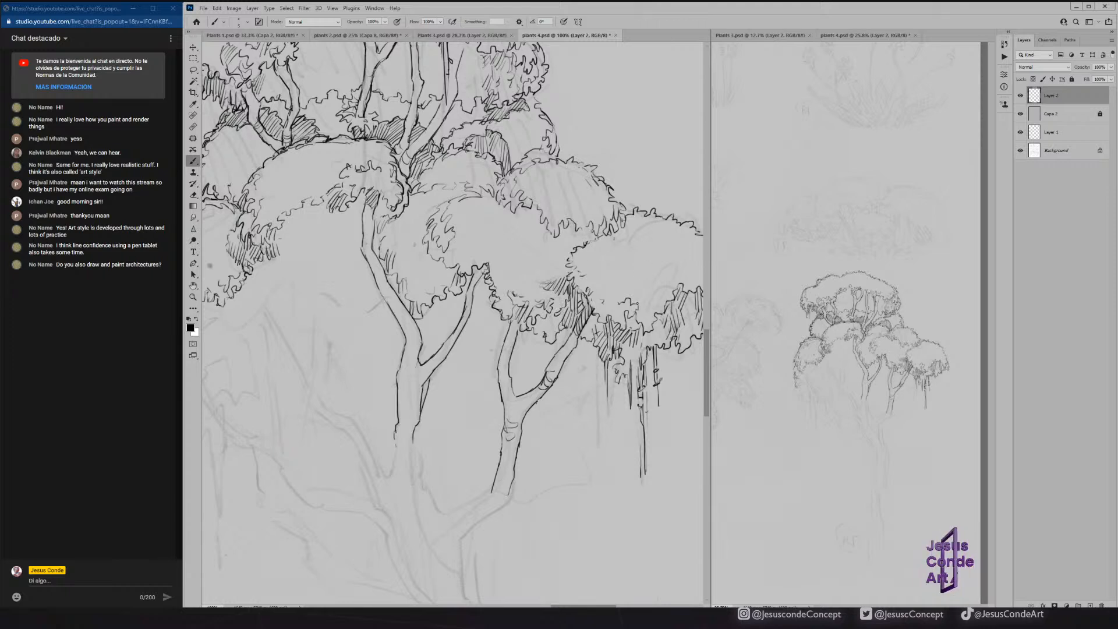
pyautogui.moveTo(643, 292)
pyautogui.mouseDown()
pyautogui.moveTo(671, 279)
pyautogui.moveTo(659, 296)
pyautogui.mouseUp()
pyautogui.moveTo(650, 314)
pyautogui.mouseDown()
pyautogui.moveTo(656, 299)
pyautogui.moveTo(643, 301)
pyautogui.moveTo(675, 262)
pyautogui.mouseUp()
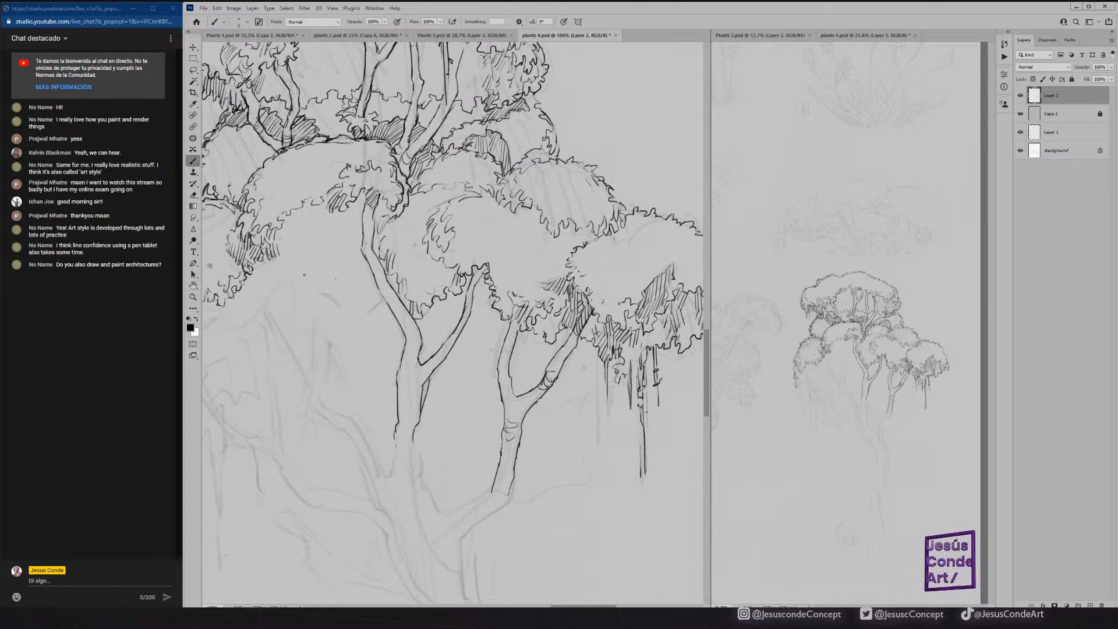
# Ink the small leafy clump left of the central trunk and hatch the shadow under the foliage above it.
pyautogui.moveTo(332, 294)
pyautogui.mouseDown()
pyautogui.moveTo(382, 298)
pyautogui.moveTo(315, 293)
pyautogui.moveTo(303, 272)
pyautogui.moveTo(344, 233)
pyautogui.moveTo(309, 250)
pyautogui.moveTo(297, 274)
pyautogui.moveTo(306, 291)
pyautogui.moveTo(306, 278)
pyautogui.moveTo(326, 274)
pyautogui.mouseUp()
pyautogui.moveTo(327, 244)
pyautogui.mouseDown()
pyautogui.moveTo(352, 225)
pyautogui.moveTo(301, 206)
pyautogui.moveTo(326, 191)
pyautogui.mouseUp()
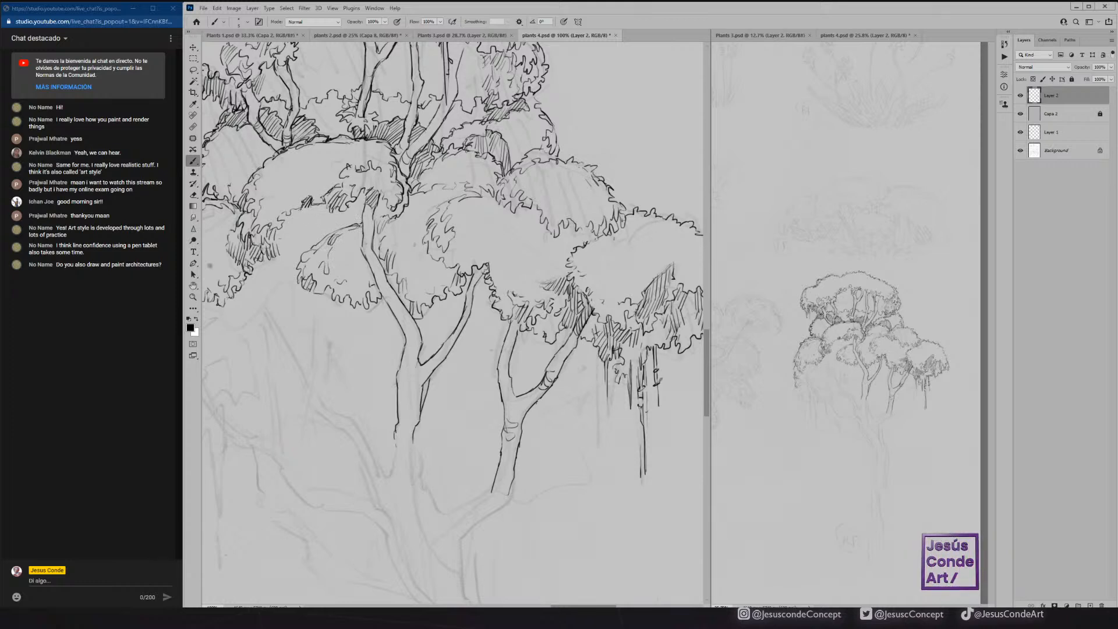
pyautogui.moveTo(296, 234)
pyautogui.mouseDown()
pyautogui.moveTo(280, 230)
pyautogui.moveTo(291, 239)
pyautogui.mouseUp()
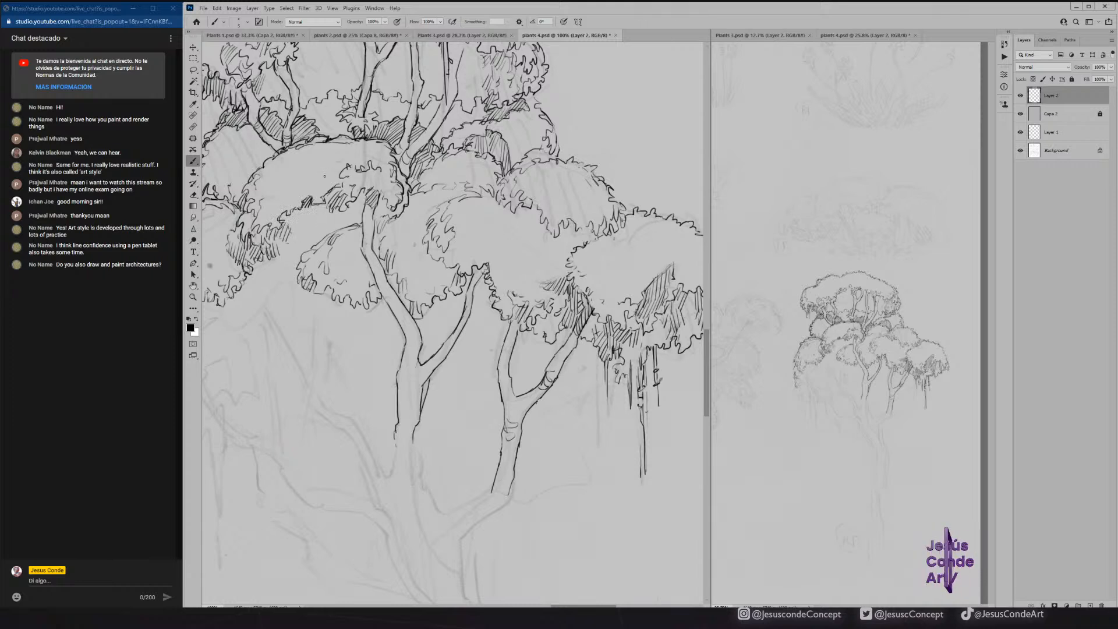
# Ink the ragged bottom of the lower-left foliage cluster with its hanging vines, and save the document.
pyautogui.moveTo(383, 241)
pyautogui.mouseDown()
pyautogui.moveTo(453, 213)
pyautogui.moveTo(454, 236)
pyautogui.moveTo(452, 212)
pyautogui.mouseUp()
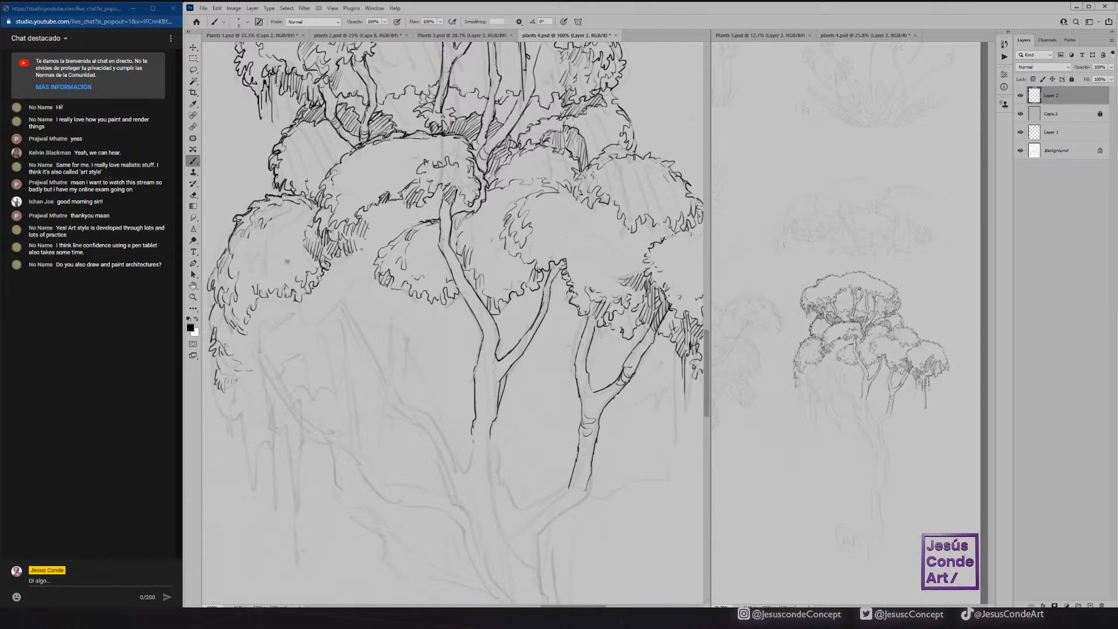
pyautogui.moveTo(244, 373); pyautogui.dragTo(250, 387)
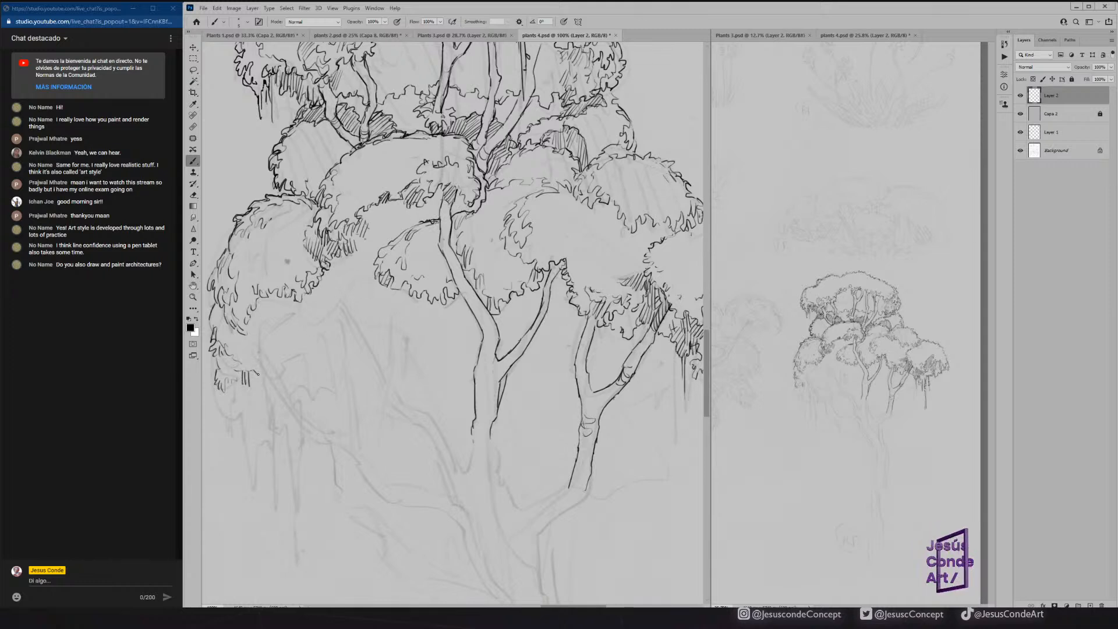
pyautogui.moveTo(291, 342); pyautogui.dragTo(366, 335)
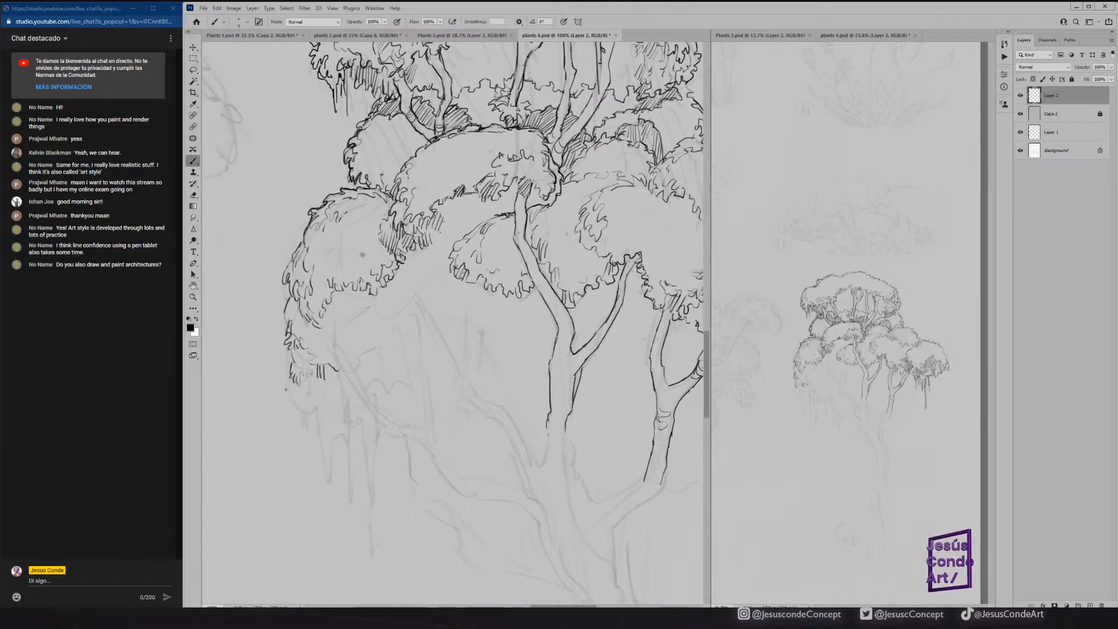
pyautogui.moveTo(287, 392)
pyautogui.mouseDown()
pyautogui.moveTo(304, 411)
pyautogui.moveTo(318, 405)
pyautogui.moveTo(309, 387)
pyautogui.moveTo(309, 414)
pyautogui.moveTo(293, 380)
pyautogui.moveTo(322, 425)
pyautogui.moveTo(324, 466)
pyautogui.moveTo(325, 407)
pyautogui.moveTo(335, 442)
pyautogui.moveTo(341, 411)
pyautogui.moveTo(341, 428)
pyautogui.mouseUp()
pyautogui.moveTo(345, 407); pyautogui.dragTo(347, 447)
pyautogui.moveTo(349, 403)
pyautogui.mouseDown()
pyautogui.moveTo(351, 489)
pyautogui.moveTo(350, 401)
pyautogui.moveTo(334, 376)
pyautogui.moveTo(348, 378)
pyautogui.moveTo(332, 382)
pyautogui.mouseUp()
pyautogui.moveTo(330, 371); pyautogui.dragTo(336, 385)
pyautogui.moveTo(332, 387); pyautogui.dragTo(337, 412)
pyautogui.hotkey('ctrl', 's')
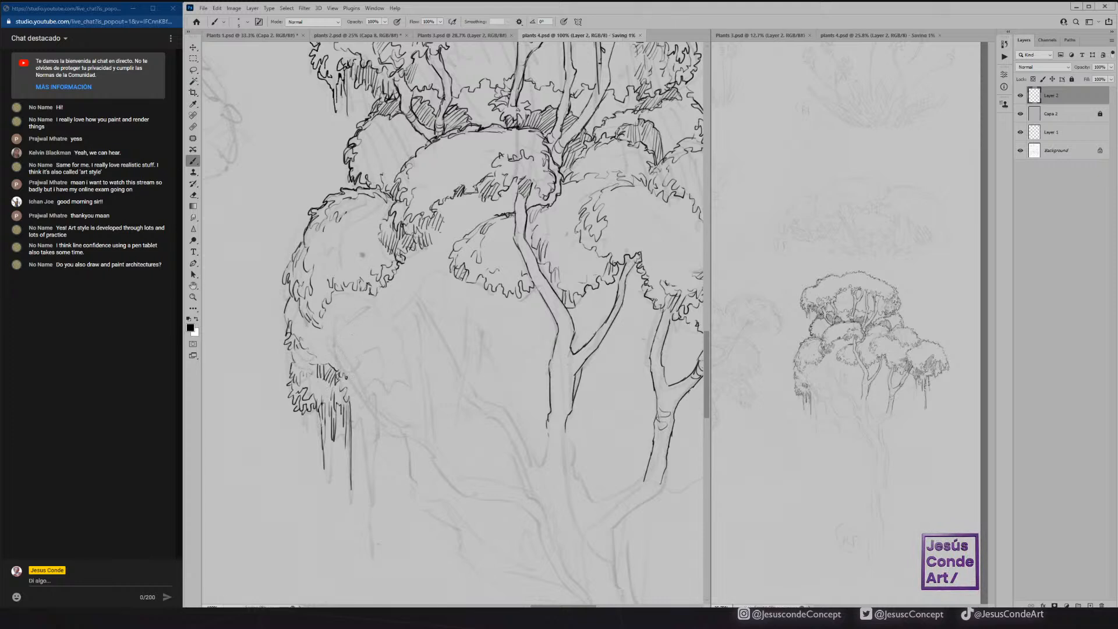
# Thicken the outer outline of the top canopy along its left and right sides.
pyautogui.press('z')
pyautogui.click(865, 338)
pyautogui.moveTo(881, 326); pyautogui.dragTo(880, 326)
pyautogui.press('b')
pyautogui.moveTo(570, 128); pyautogui.dragTo(518, 259)
pyautogui.click(831, 223)
pyautogui.moveTo(831, 223); pyautogui.dragTo(837, 183)
pyautogui.click(267, 208)
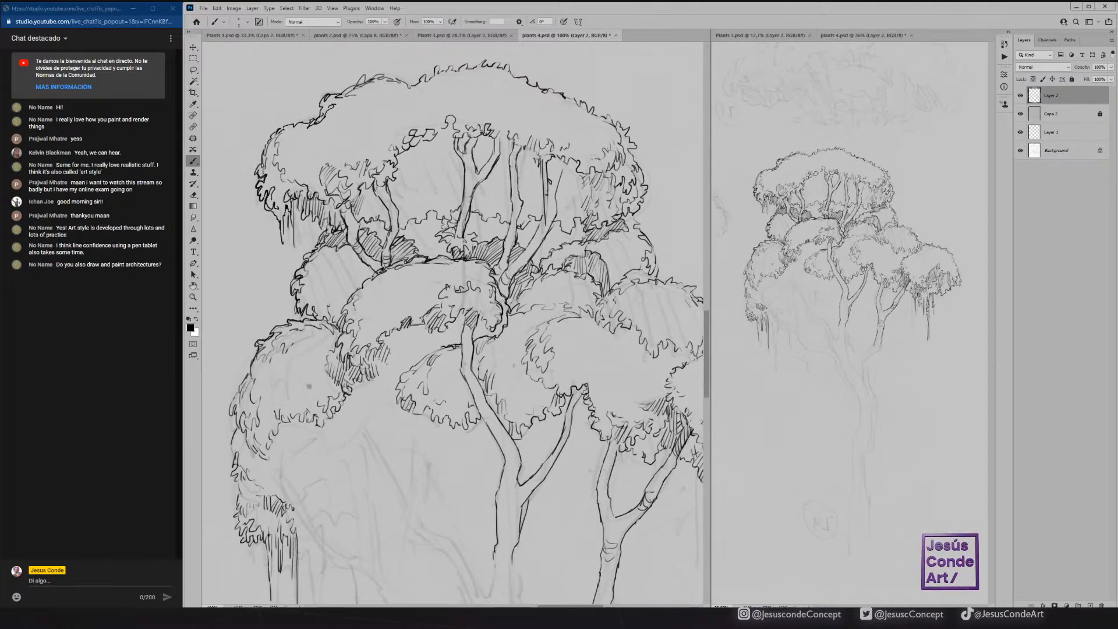
pyautogui.moveTo(272, 135); pyautogui.dragTo(335, 91)
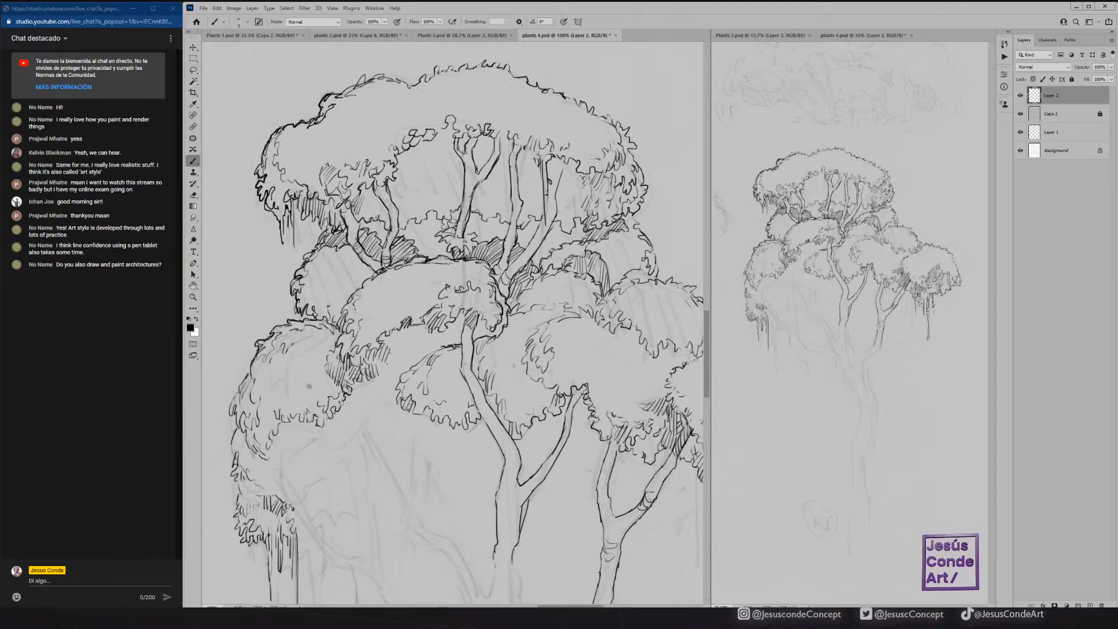
pyautogui.moveTo(635, 214)
pyautogui.mouseDown()
pyautogui.moveTo(648, 172)
pyautogui.moveTo(631, 127)
pyautogui.moveTo(557, 99)
pyautogui.mouseUp()
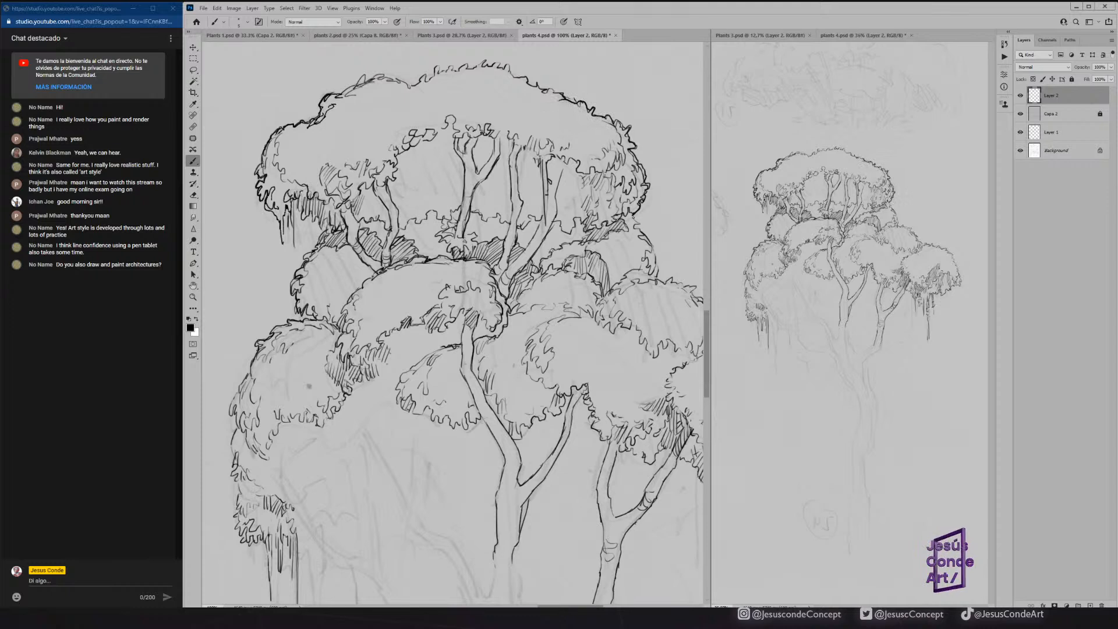
# Thicken the tree's right-hand silhouette from beneath the top canopy down around the far-right foliage cluster.
pyautogui.moveTo(652, 241); pyautogui.dragTo(656, 275)
pyautogui.moveTo(627, 235); pyautogui.dragTo(513, 195)
pyautogui.moveTo(537, 235)
pyautogui.mouseDown()
pyautogui.moveTo(605, 285)
pyautogui.moveTo(665, 289)
pyautogui.moveTo(637, 296)
pyautogui.moveTo(693, 326)
pyautogui.mouseUp()
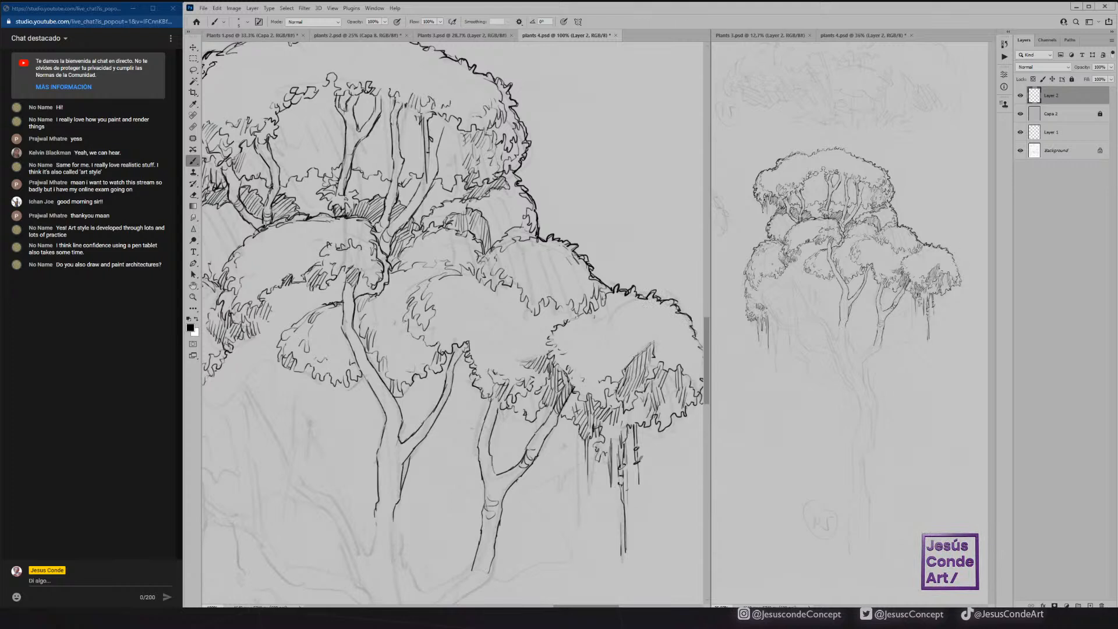
pyautogui.moveTo(620, 283); pyautogui.dragTo(514, 262)
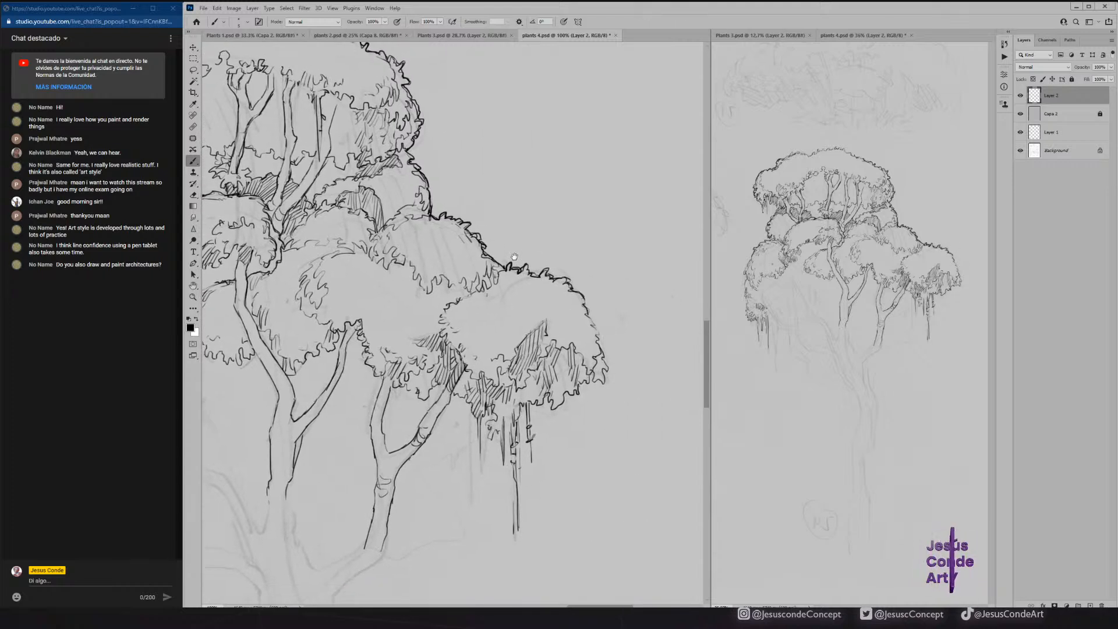
pyautogui.moveTo(584, 301); pyautogui.dragTo(607, 374)
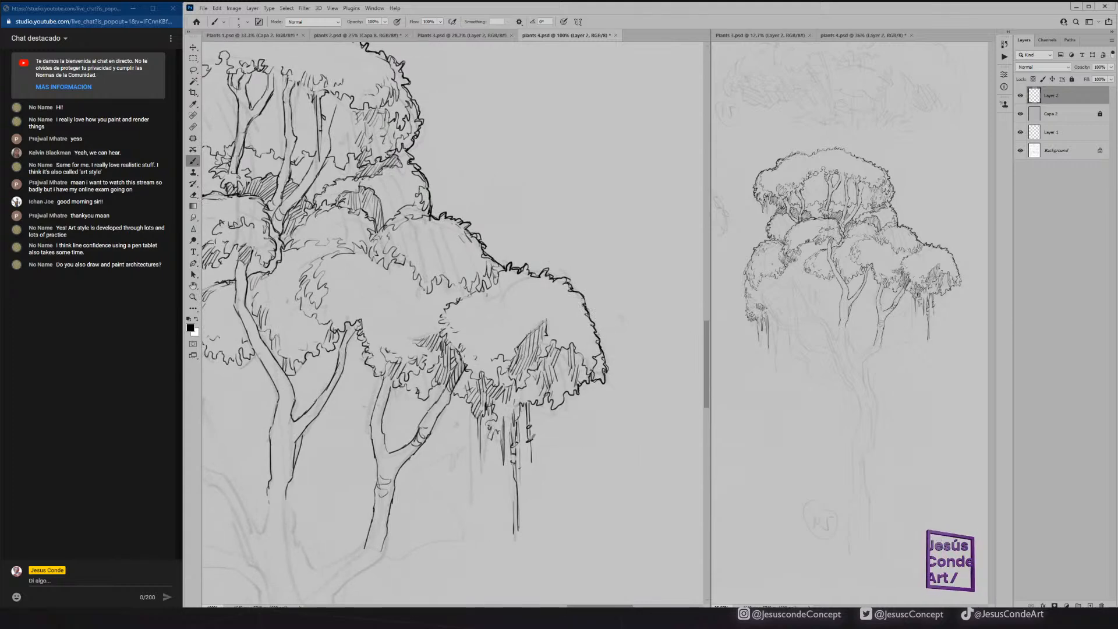
pyautogui.moveTo(559, 404); pyautogui.dragTo(530, 402)
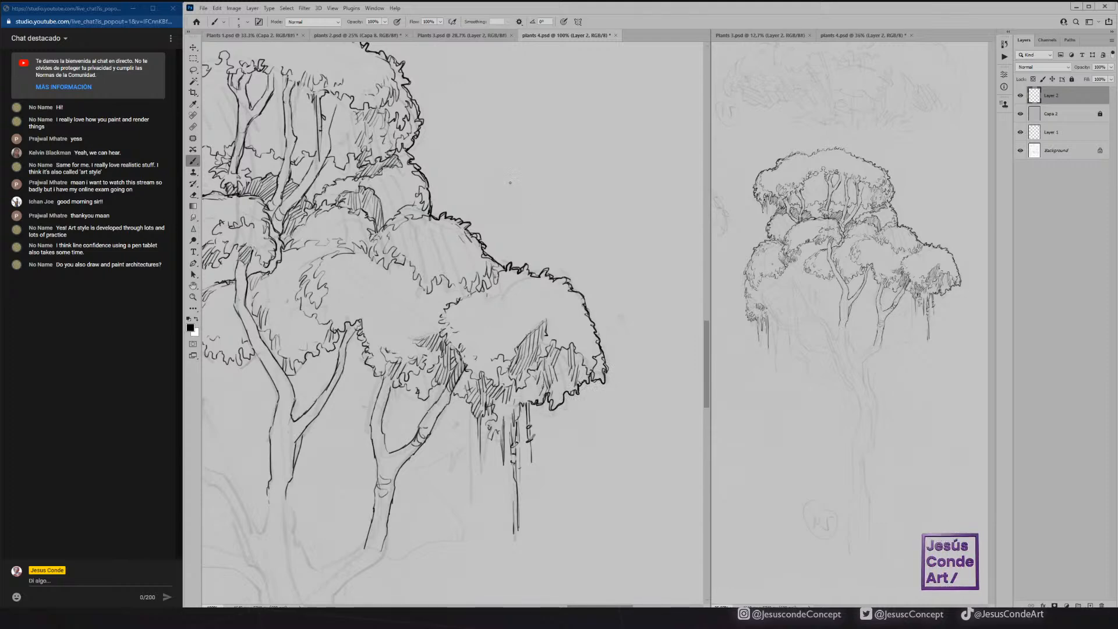
# Thicken the upper edge of the top canopy and the outer outline of the left-hand foliage clusters.
pyautogui.moveTo(386, 99); pyautogui.dragTo(534, 312)
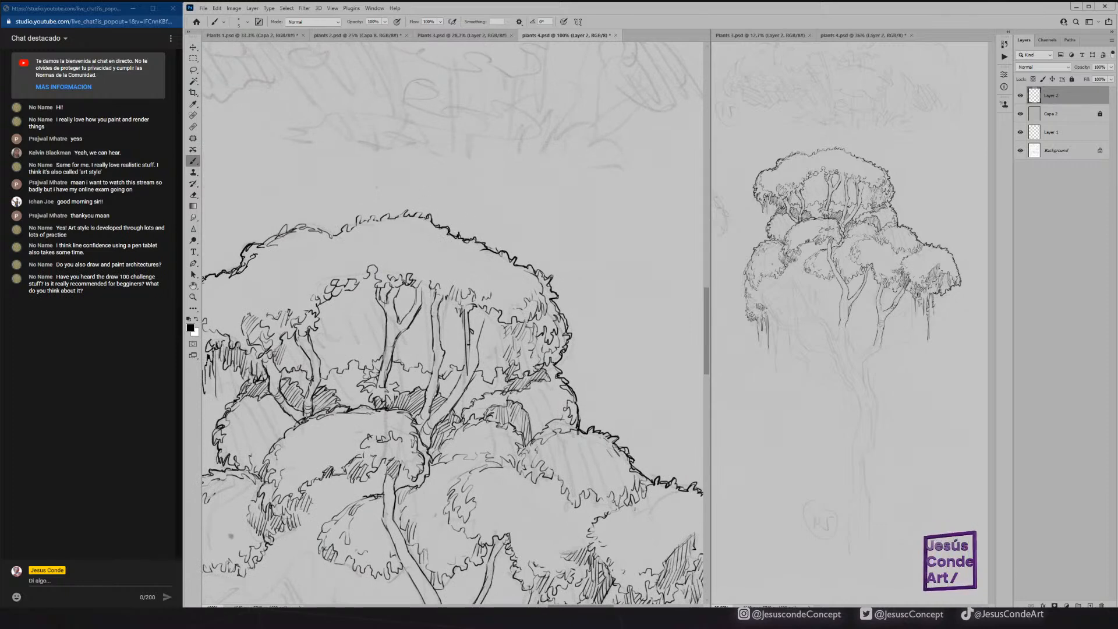
pyautogui.moveTo(259, 244)
pyautogui.mouseDown()
pyautogui.moveTo(286, 224)
pyautogui.moveTo(332, 238)
pyautogui.moveTo(393, 213)
pyautogui.mouseUp()
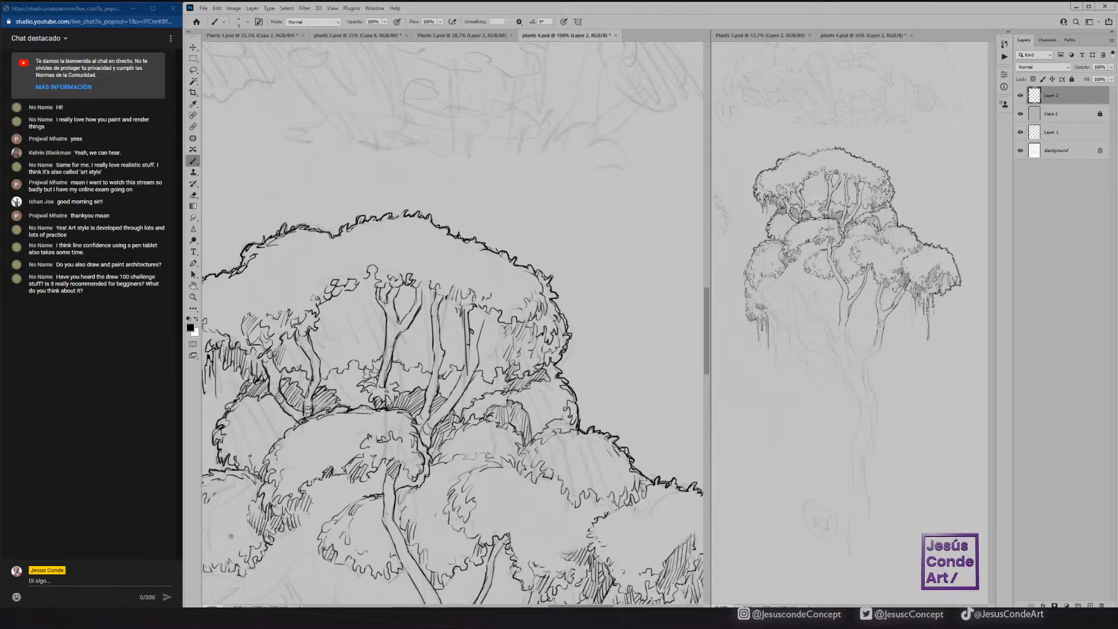
pyautogui.moveTo(258, 313); pyautogui.dragTo(546, 102)
pyautogui.moveTo(465, 293)
pyautogui.mouseDown()
pyautogui.moveTo(437, 352)
pyautogui.moveTo(434, 409)
pyautogui.moveTo(447, 419)
pyautogui.moveTo(459, 484)
pyautogui.mouseUp()
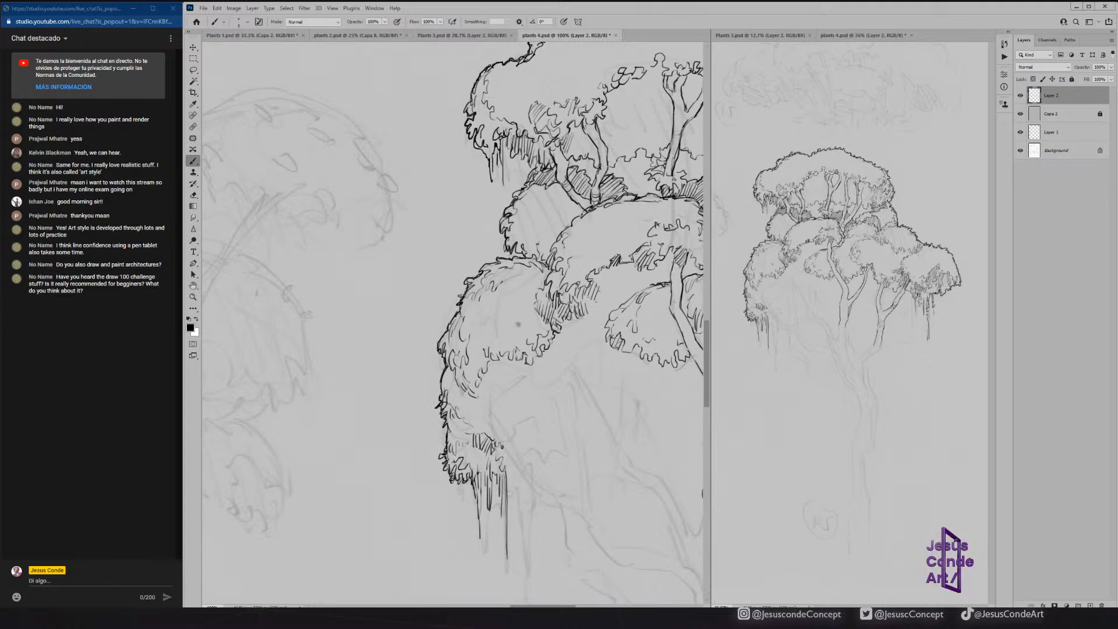
# Add leafy texture strokes inside the two lower-left foliage clusters.
pyautogui.moveTo(503, 444)
pyautogui.mouseDown()
pyautogui.moveTo(526, 423)
pyautogui.moveTo(496, 416)
pyautogui.mouseUp()
pyautogui.moveTo(498, 415)
pyautogui.mouseDown()
pyautogui.moveTo(499, 440)
pyautogui.moveTo(470, 429)
pyautogui.moveTo(478, 459)
pyautogui.mouseUp()
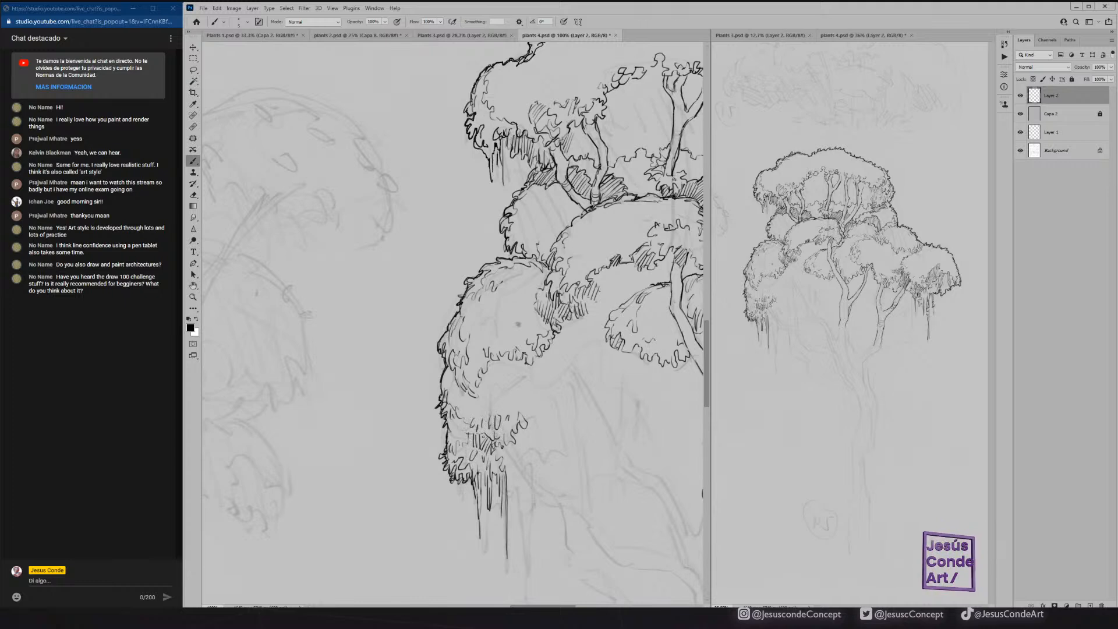
pyautogui.moveTo(477, 356)
pyautogui.mouseDown()
pyautogui.moveTo(516, 340)
pyautogui.moveTo(535, 318)
pyautogui.moveTo(505, 322)
pyautogui.moveTo(536, 305)
pyautogui.mouseUp()
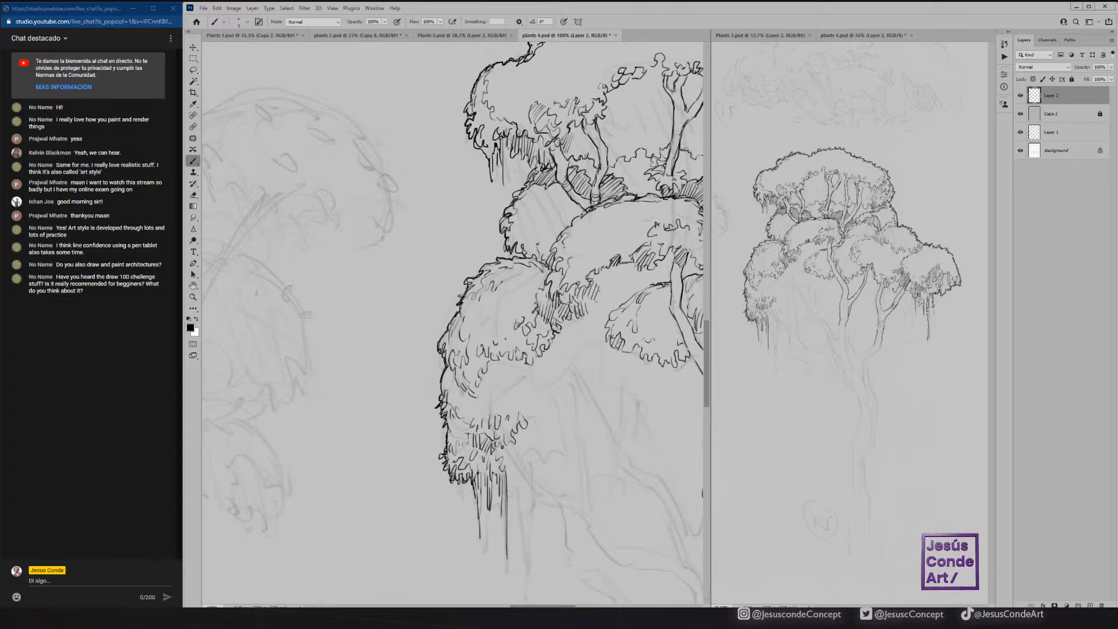
# Ink short hanging strands under the lower-left cluster and leafy strokes linking it to the small middle clump.
pyautogui.moveTo(528, 412); pyautogui.dragTo(524, 452)
pyautogui.moveTo(528, 424)
pyautogui.mouseDown()
pyautogui.moveTo(527, 451)
pyautogui.moveTo(538, 454)
pyautogui.mouseUp()
pyautogui.moveTo(542, 434)
pyautogui.mouseDown()
pyautogui.moveTo(544, 468)
pyautogui.moveTo(549, 461)
pyautogui.mouseUp()
pyautogui.moveTo(557, 429)
pyautogui.mouseDown()
pyautogui.moveTo(556, 457)
pyautogui.moveTo(559, 387)
pyautogui.moveTo(599, 337)
pyautogui.mouseUp()
pyautogui.moveTo(554, 377)
pyautogui.mouseDown()
pyautogui.moveTo(563, 371)
pyautogui.moveTo(550, 397)
pyautogui.moveTo(609, 360)
pyautogui.mouseUp()
# Ink both edges of the long left-hand branch from the lower-left foliage down to the main trunk.
pyautogui.moveTo(611, 344)
pyautogui.mouseDown()
pyautogui.moveTo(616, 363)
pyautogui.moveTo(602, 358)
pyautogui.moveTo(587, 393)
pyautogui.moveTo(614, 437)
pyautogui.mouseUp()
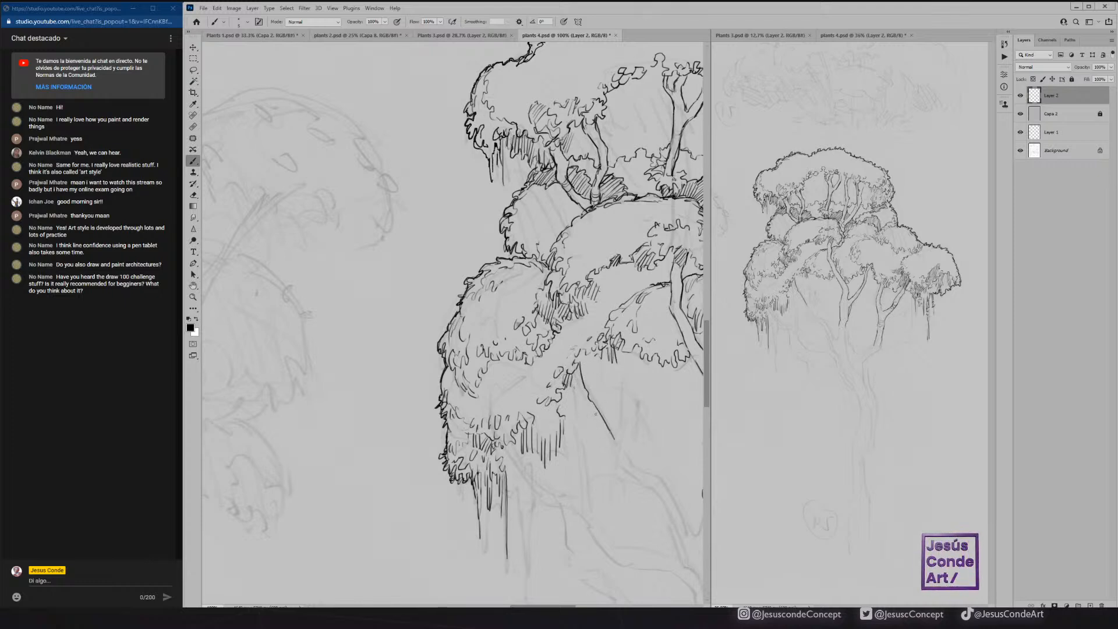
pyautogui.moveTo(582, 400)
pyautogui.mouseDown()
pyautogui.moveTo(613, 457)
pyautogui.moveTo(638, 465)
pyautogui.moveTo(632, 478)
pyautogui.moveTo(645, 488)
pyautogui.moveTo(664, 479)
pyautogui.mouseUp()
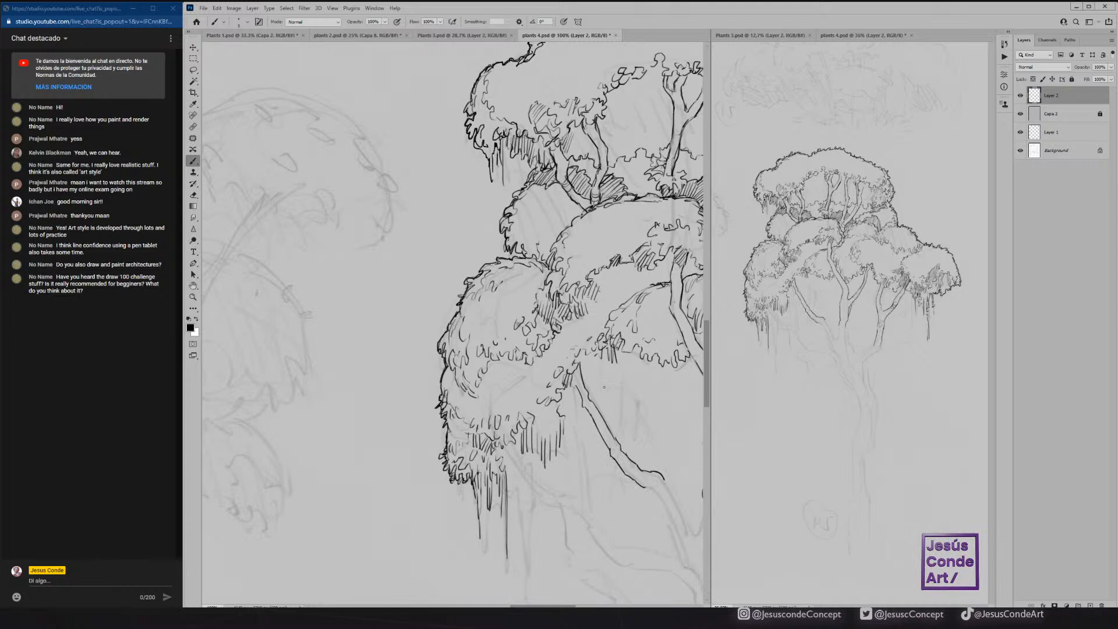
pyautogui.moveTo(620, 397); pyautogui.dragTo(441, 326)
pyautogui.moveTo(484, 407)
pyautogui.mouseDown()
pyautogui.moveTo(514, 459)
pyautogui.moveTo(522, 421)
pyautogui.moveTo(475, 426)
pyautogui.moveTo(518, 513)
pyautogui.mouseUp()
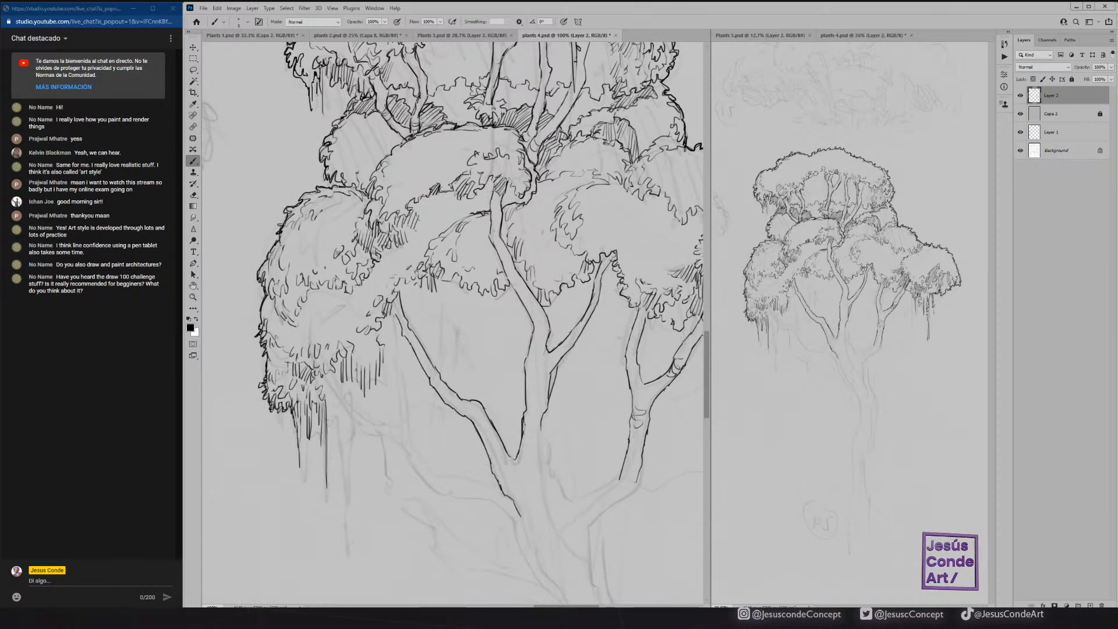
# Ink both edges of the lowest left-hand forked branch and add bark strokes where it meets the trunk.
pyautogui.moveTo(327, 377)
pyautogui.mouseDown()
pyautogui.moveTo(371, 423)
pyautogui.moveTo(400, 427)
pyautogui.mouseUp()
pyautogui.moveTo(325, 375)
pyautogui.mouseDown()
pyautogui.moveTo(366, 433)
pyautogui.moveTo(400, 442)
pyautogui.moveTo(400, 382)
pyautogui.moveTo(385, 356)
pyautogui.moveTo(407, 388)
pyautogui.moveTo(407, 453)
pyautogui.moveTo(434, 468)
pyautogui.moveTo(426, 482)
pyautogui.moveTo(441, 494)
pyautogui.moveTo(447, 474)
pyautogui.moveTo(494, 485)
pyautogui.moveTo(456, 494)
pyautogui.moveTo(515, 516)
pyautogui.mouseUp()
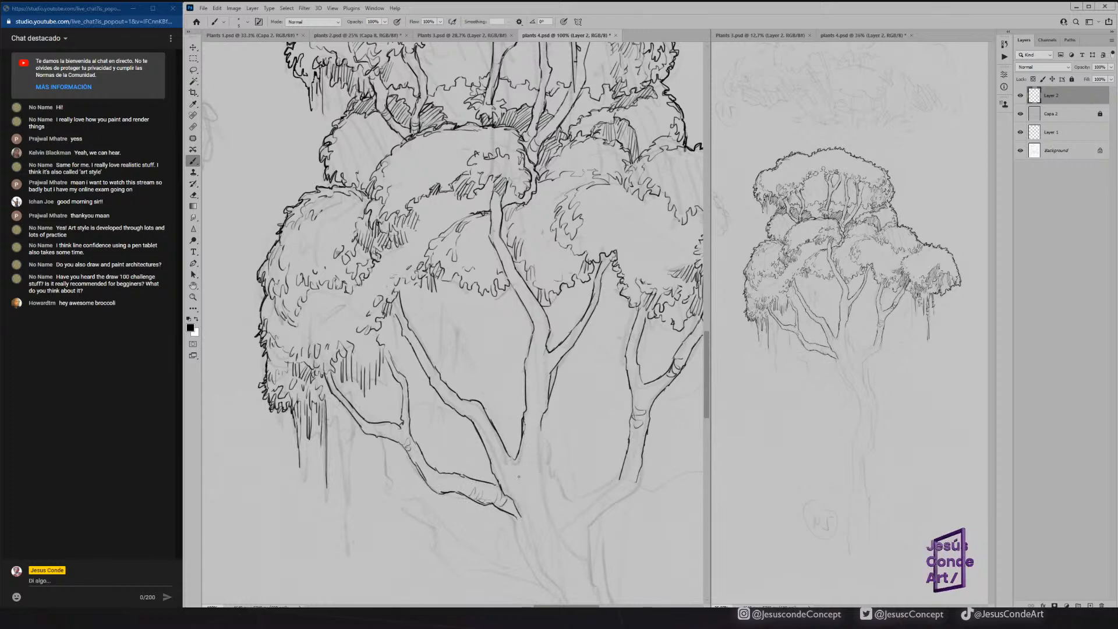
pyautogui.moveTo(494, 464)
pyautogui.mouseDown()
pyautogui.moveTo(514, 476)
pyautogui.moveTo(535, 465)
pyautogui.mouseUp()
pyautogui.moveTo(524, 480); pyautogui.dragTo(532, 471)
pyautogui.moveTo(544, 475); pyautogui.dragTo(552, 480)
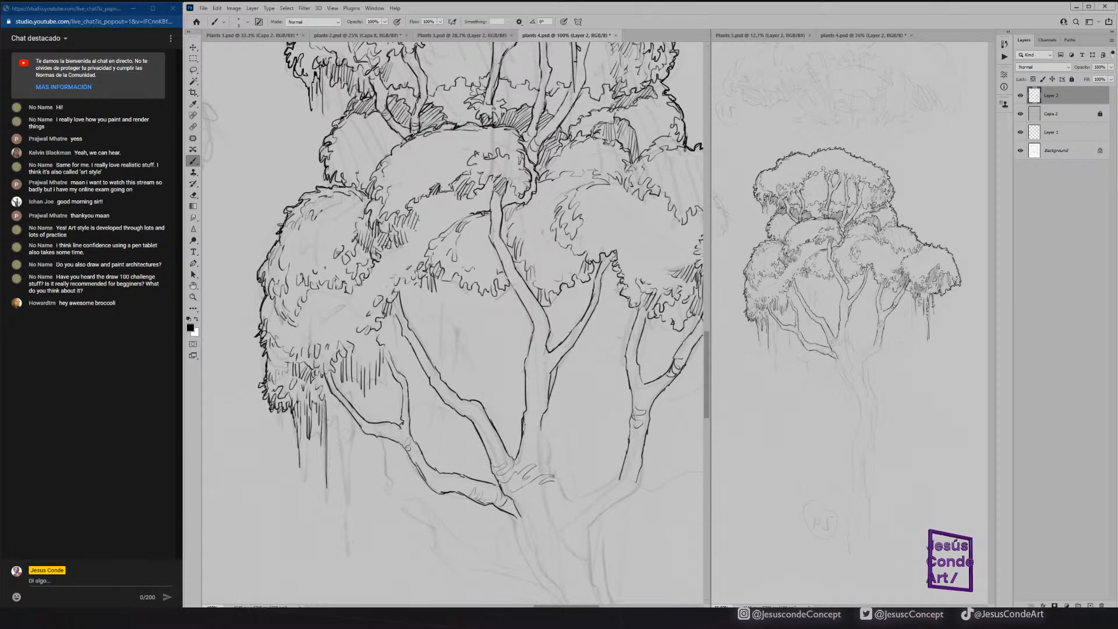
# Ink the base of the central branch and add curved bark rings on the central and long left-hand branches.
pyautogui.moveTo(542, 430)
pyautogui.mouseDown()
pyautogui.moveTo(566, 501)
pyautogui.moveTo(536, 431)
pyautogui.mouseUp()
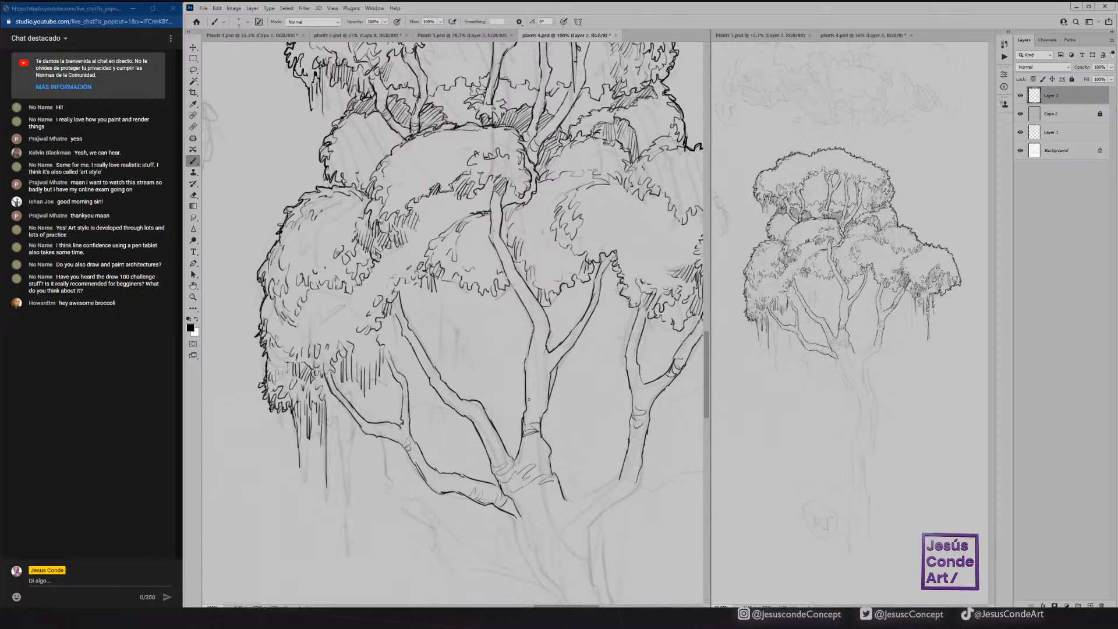
pyautogui.moveTo(523, 386); pyautogui.dragTo(547, 370)
pyautogui.moveTo(471, 411); pyautogui.dragTo(483, 419)
pyautogui.moveTo(475, 428); pyautogui.dragTo(484, 416)
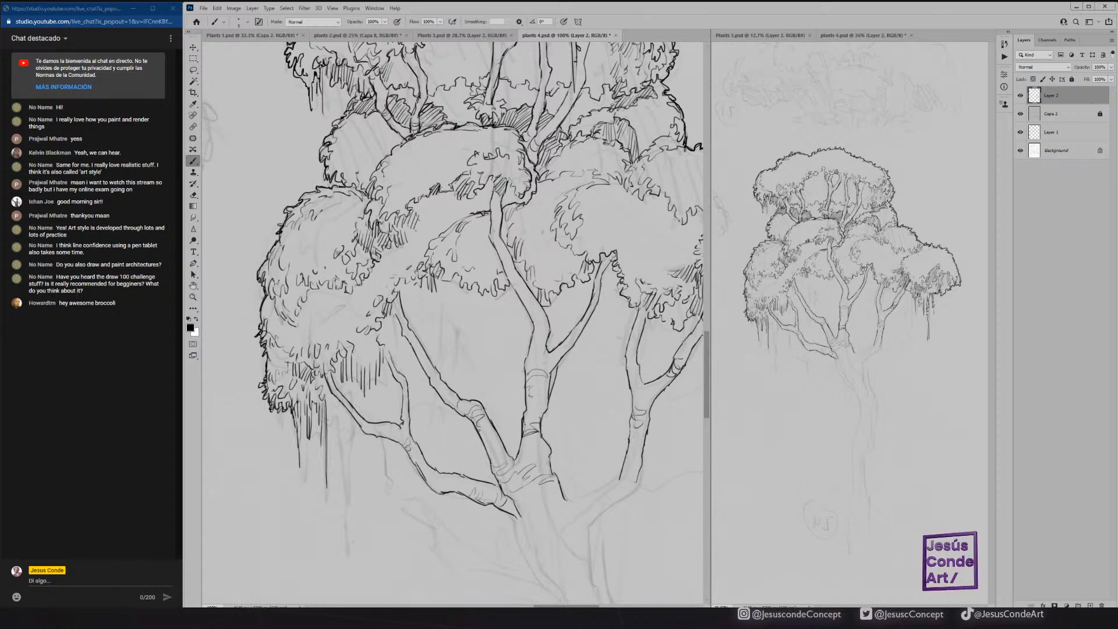
# Ink both edges of the right-hand branch's curved junction with the trunk and a short stretch of the trunk's upper left edge.
pyautogui.moveTo(576, 499); pyautogui.dragTo(619, 478)
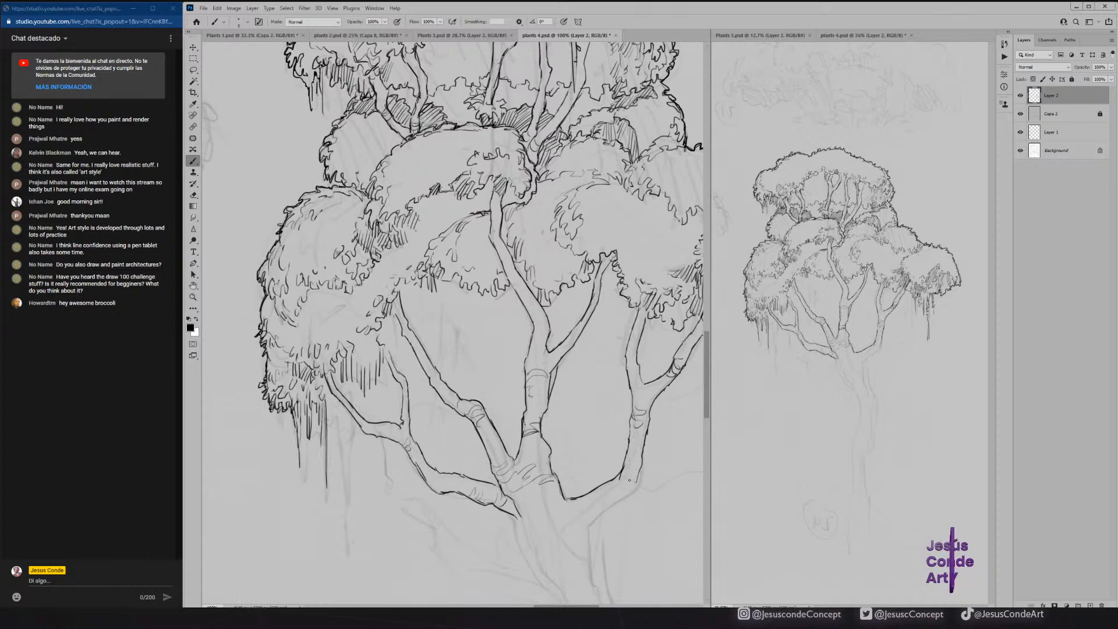
pyautogui.press('e')
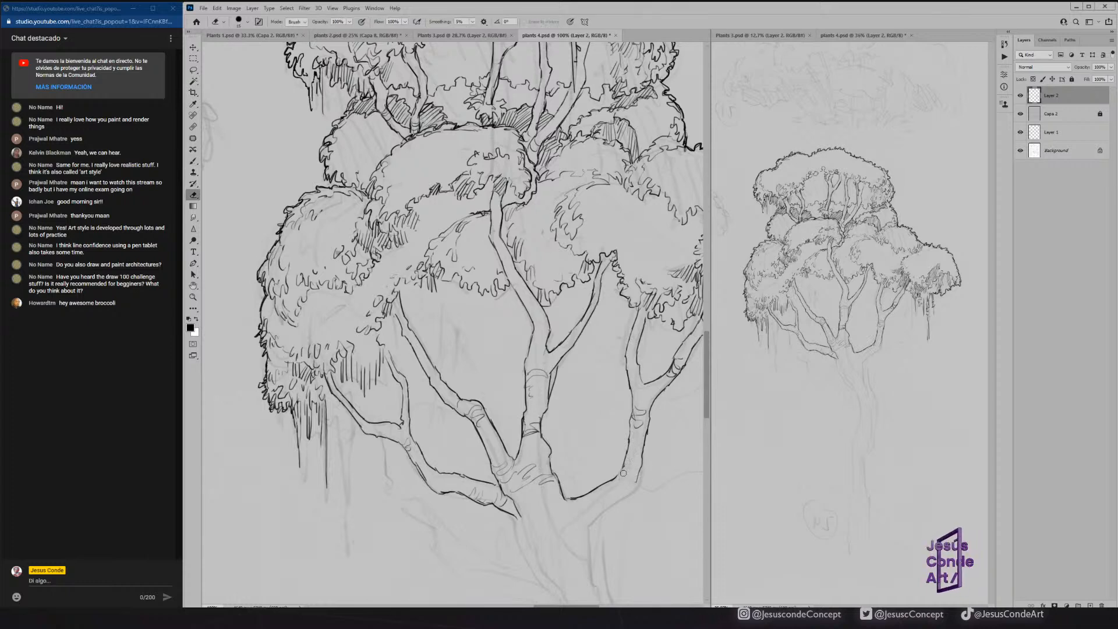
pyautogui.press('b')
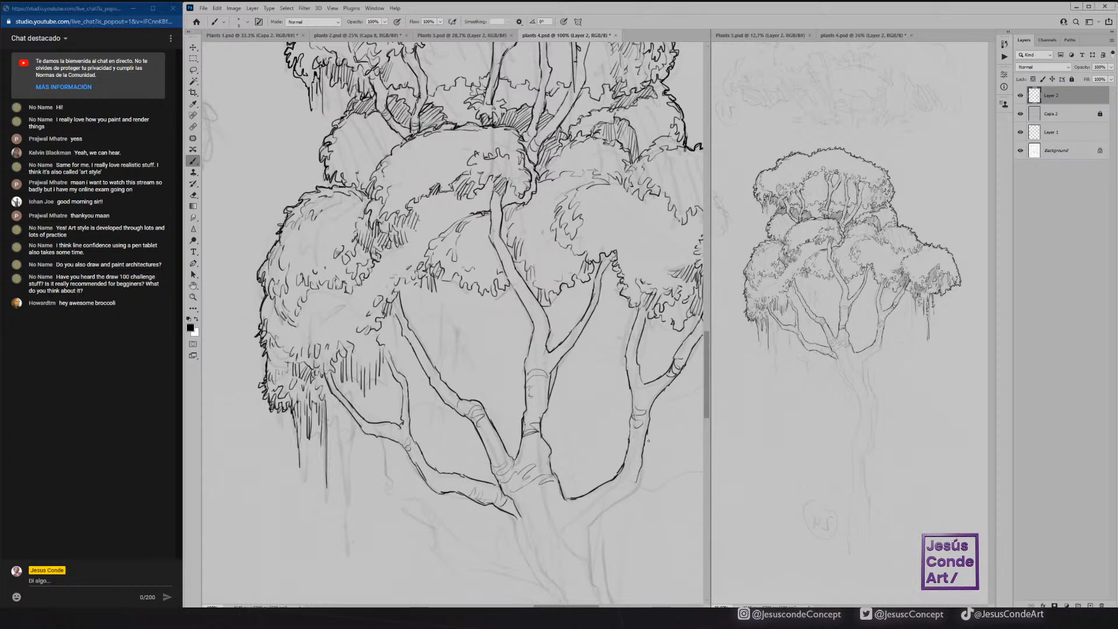
pyautogui.moveTo(635, 492); pyautogui.dragTo(590, 528)
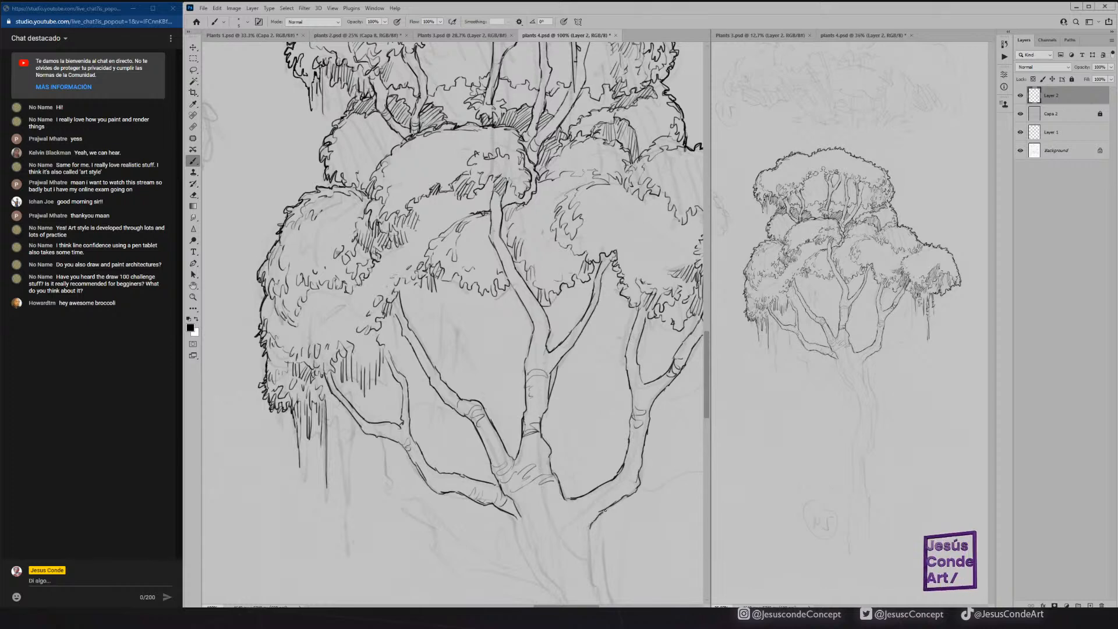
pyautogui.moveTo(512, 515); pyautogui.dragTo(524, 556)
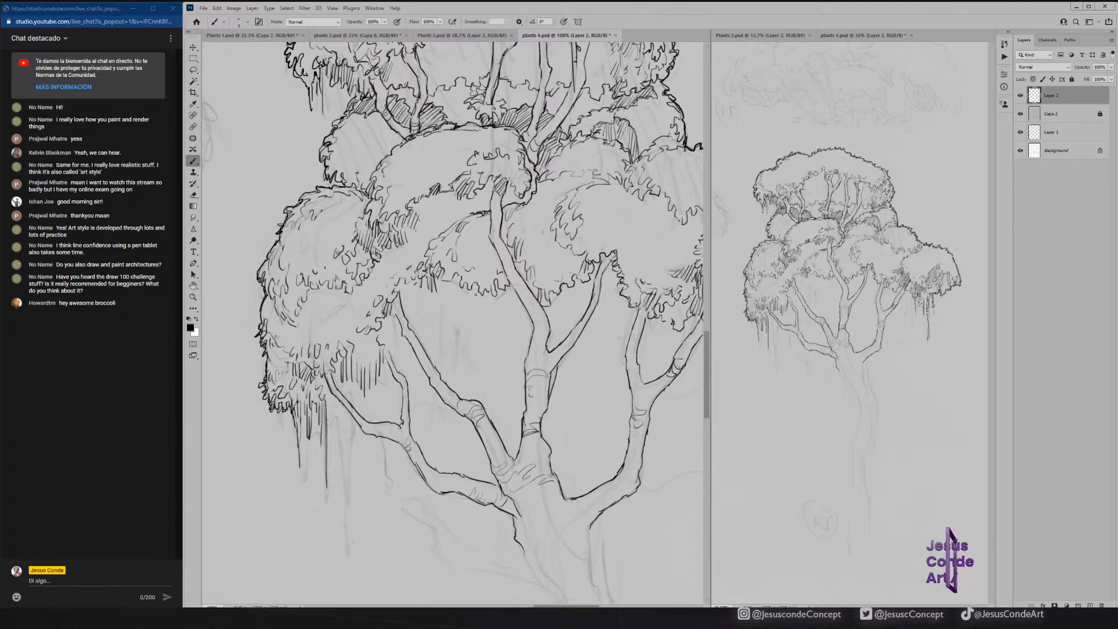
# Ink the scalloped lower edge and leafy strokes of the foliage cluster between the long left-hand branch and the central branch.
pyautogui.moveTo(437, 357)
pyautogui.mouseDown()
pyautogui.moveTo(447, 335)
pyautogui.moveTo(481, 343)
pyautogui.moveTo(498, 316)
pyautogui.moveTo(513, 326)
pyautogui.mouseUp()
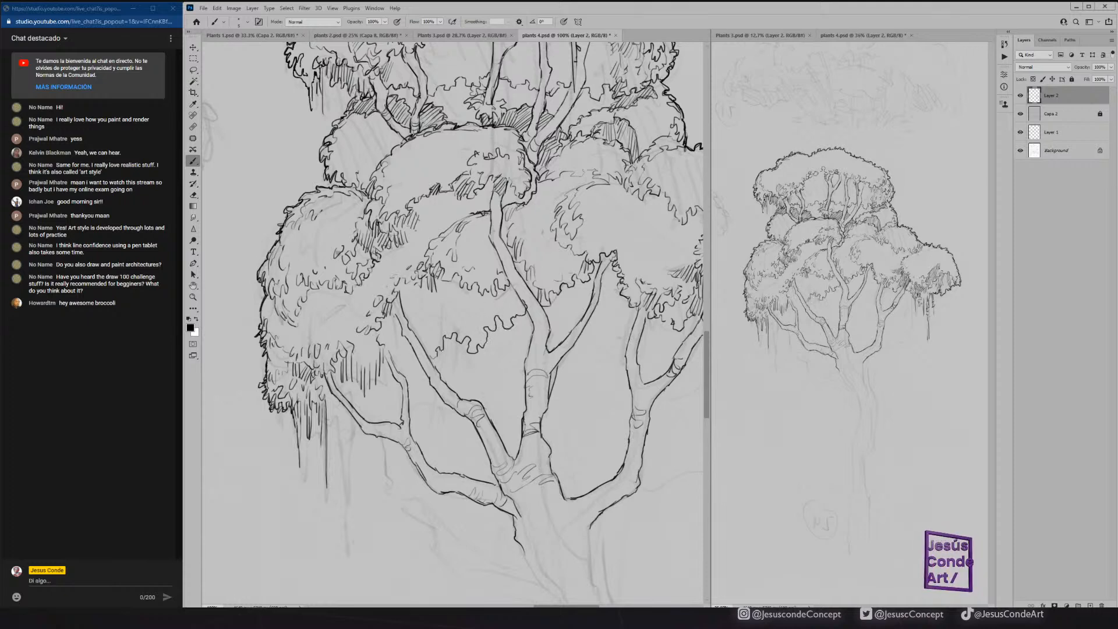
pyautogui.moveTo(417, 330); pyautogui.dragTo(470, 320)
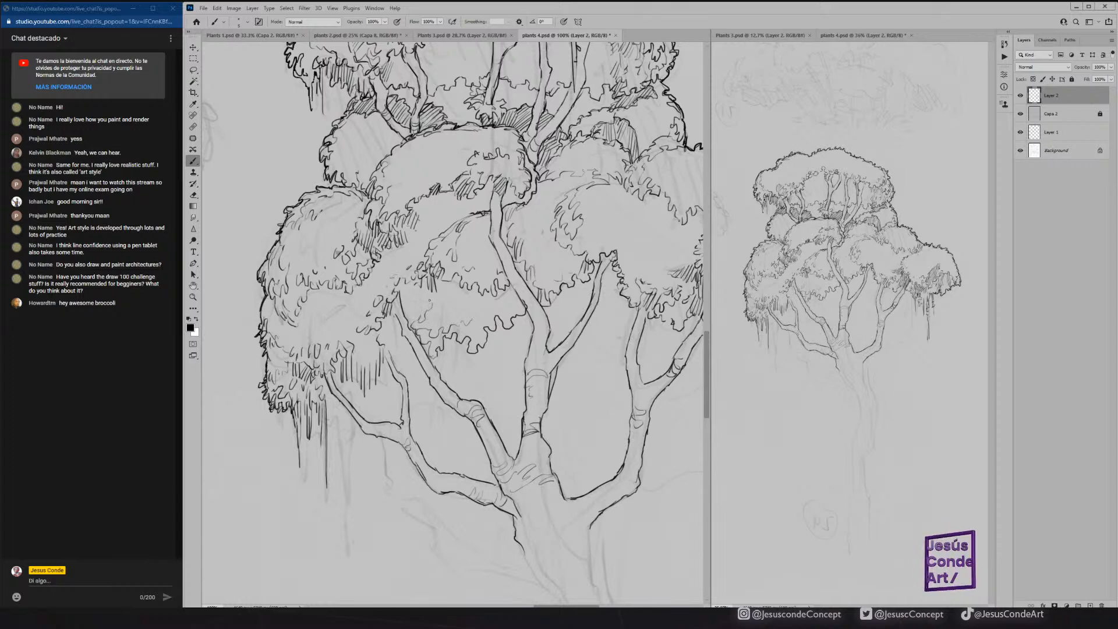
pyautogui.moveTo(395, 341)
pyautogui.mouseDown()
pyautogui.moveTo(385, 332)
pyautogui.moveTo(404, 350)
pyautogui.mouseUp()
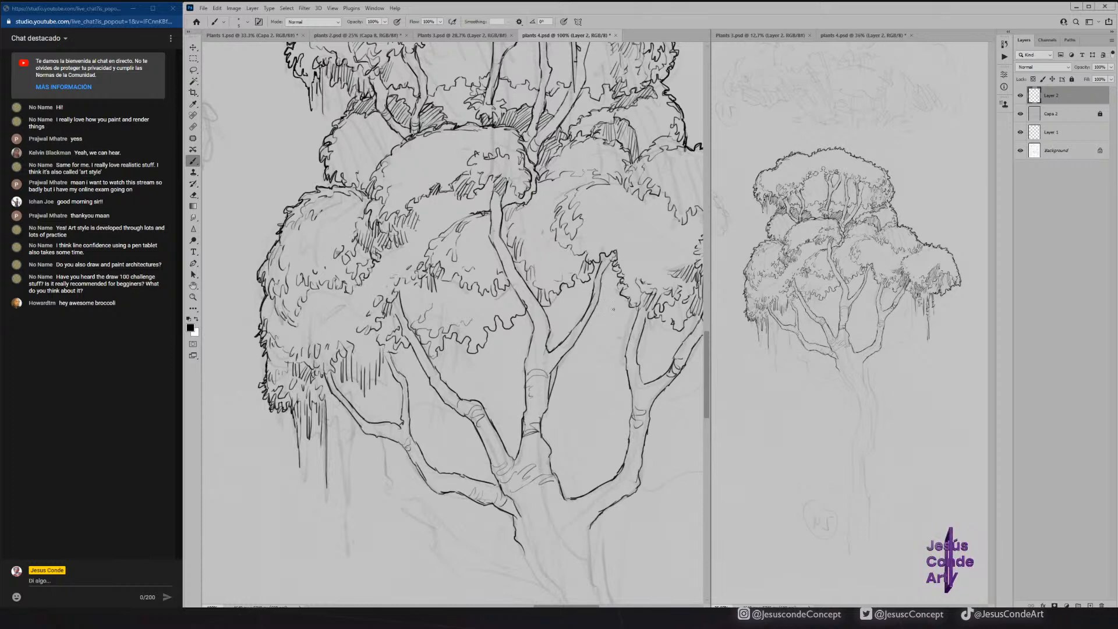
# Ink the thin rear branch between the central and right-hand branches, and add leafy strokes around the neighbouring branch tips.
pyautogui.moveTo(588, 319)
pyautogui.mouseDown()
pyautogui.moveTo(596, 378)
pyautogui.moveTo(552, 460)
pyautogui.moveTo(595, 400)
pyautogui.moveTo(607, 359)
pyautogui.moveTo(595, 318)
pyautogui.mouseUp()
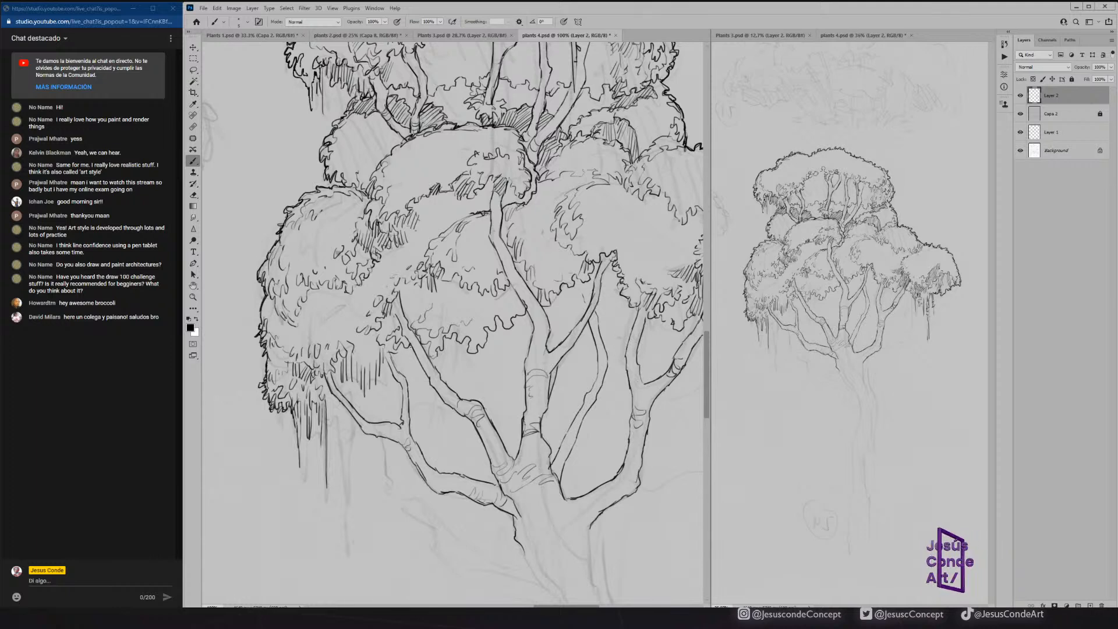
pyautogui.moveTo(395, 355); pyautogui.dragTo(405, 373)
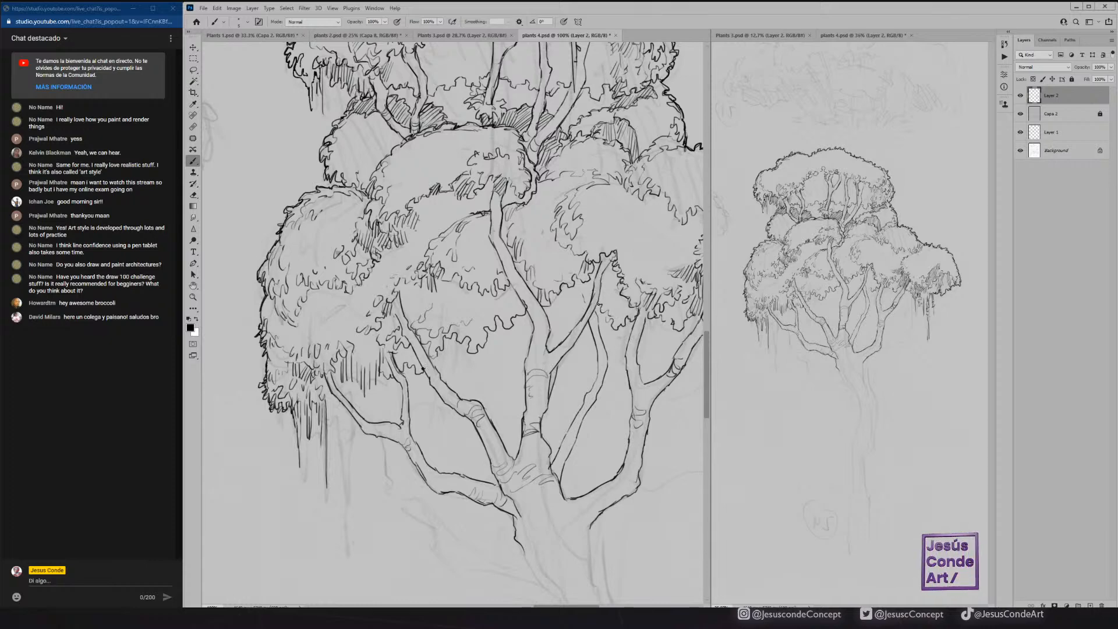
pyautogui.moveTo(581, 283); pyautogui.dragTo(585, 303)
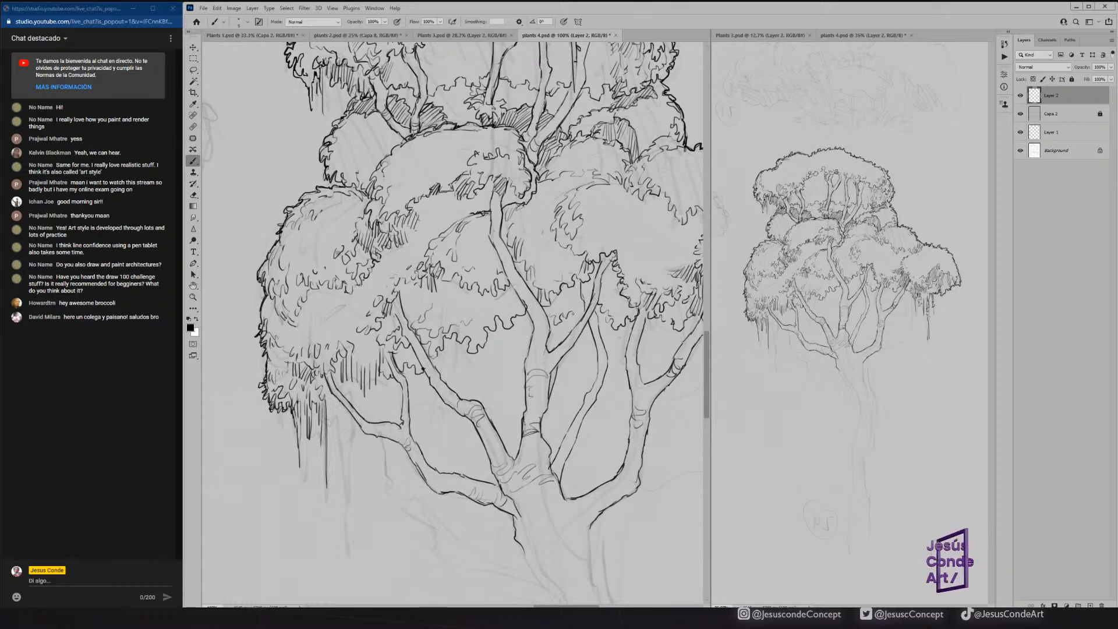
pyautogui.moveTo(579, 294); pyautogui.dragTo(568, 298)
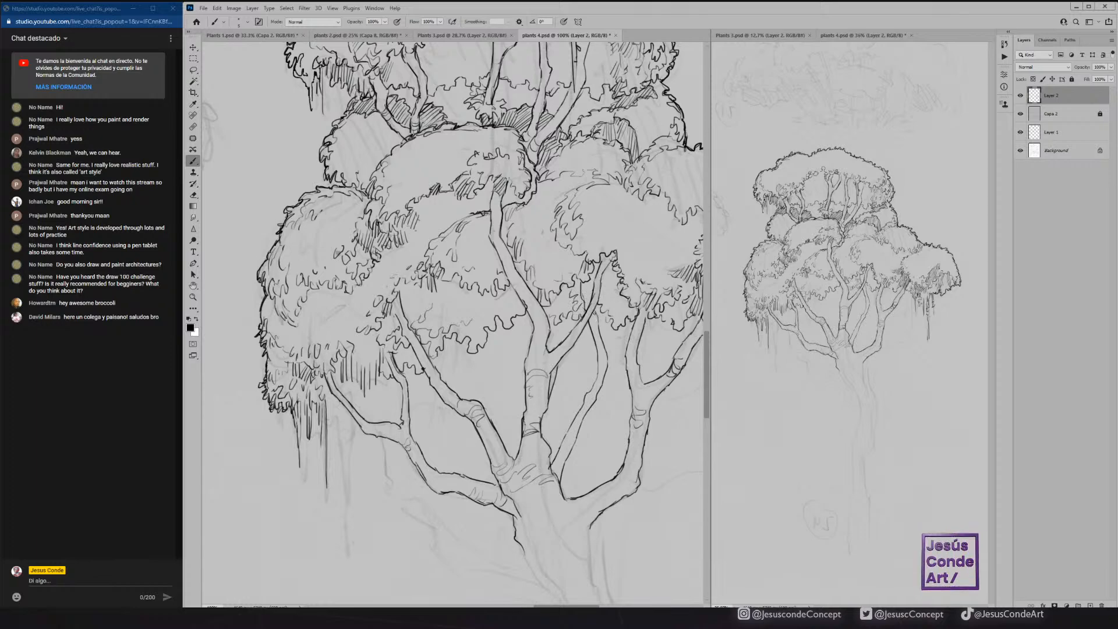
# Ink both edges of the trunk's upper half below the branches and add long bark lines inside it.
pyautogui.moveTo(590, 527); pyautogui.dragTo(588, 564)
pyautogui.moveTo(592, 431)
pyautogui.mouseDown()
pyautogui.moveTo(480, 247)
pyautogui.moveTo(470, 316)
pyautogui.moveTo(487, 379)
pyautogui.mouseUp()
pyautogui.moveTo(398, 329)
pyautogui.mouseDown()
pyautogui.moveTo(454, 405)
pyautogui.moveTo(460, 454)
pyautogui.mouseUp()
pyautogui.moveTo(488, 379)
pyautogui.mouseDown()
pyautogui.moveTo(509, 451)
pyautogui.moveTo(510, 440)
pyautogui.moveTo(495, 517)
pyautogui.mouseUp()
pyautogui.moveTo(505, 470); pyautogui.dragTo(490, 555)
pyautogui.moveTo(460, 452); pyautogui.dragTo(430, 559)
pyautogui.moveTo(456, 494)
pyautogui.mouseDown()
pyautogui.moveTo(445, 541)
pyautogui.moveTo(463, 425)
pyautogui.moveTo(393, 299)
pyautogui.moveTo(407, 326)
pyautogui.moveTo(438, 319)
pyautogui.moveTo(459, 341)
pyautogui.mouseUp()
pyautogui.moveTo(431, 302)
pyautogui.mouseDown()
pyautogui.moveTo(422, 257)
pyautogui.moveTo(423, 318)
pyautogui.moveTo(480, 374)
pyautogui.moveTo(482, 399)
pyautogui.mouseUp()
pyautogui.moveTo(455, 356)
pyautogui.mouseDown()
pyautogui.moveTo(495, 435)
pyautogui.moveTo(467, 549)
pyautogui.mouseUp()
pyautogui.moveTo(488, 507); pyautogui.dragTo(470, 567)
pyautogui.moveTo(471, 553); pyautogui.dragTo(464, 563)
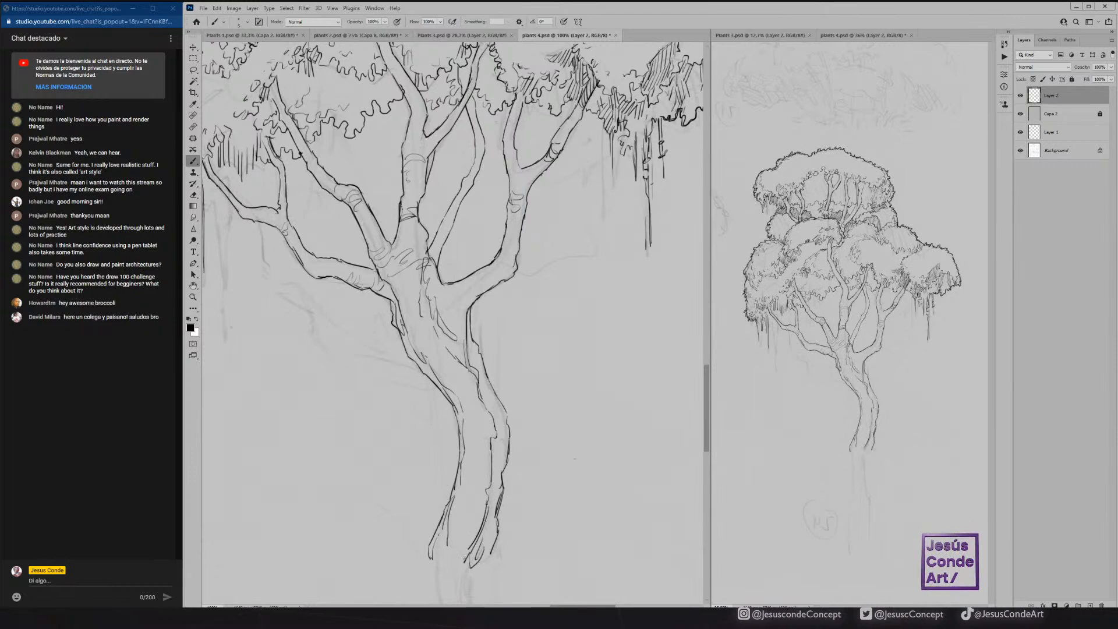
# Add short curved bark strokes where the left, central and right-hand branches join the trunk.
pyautogui.moveTo(454, 285)
pyautogui.mouseDown()
pyautogui.moveTo(451, 304)
pyautogui.moveTo(500, 255)
pyautogui.mouseUp()
pyautogui.moveTo(333, 260)
pyautogui.mouseDown()
pyautogui.moveTo(374, 278)
pyautogui.moveTo(383, 270)
pyautogui.mouseUp()
pyautogui.moveTo(415, 221)
pyautogui.mouseDown()
pyautogui.moveTo(412, 245)
pyautogui.moveTo(433, 248)
pyautogui.moveTo(445, 232)
pyautogui.moveTo(391, 248)
pyautogui.mouseUp()
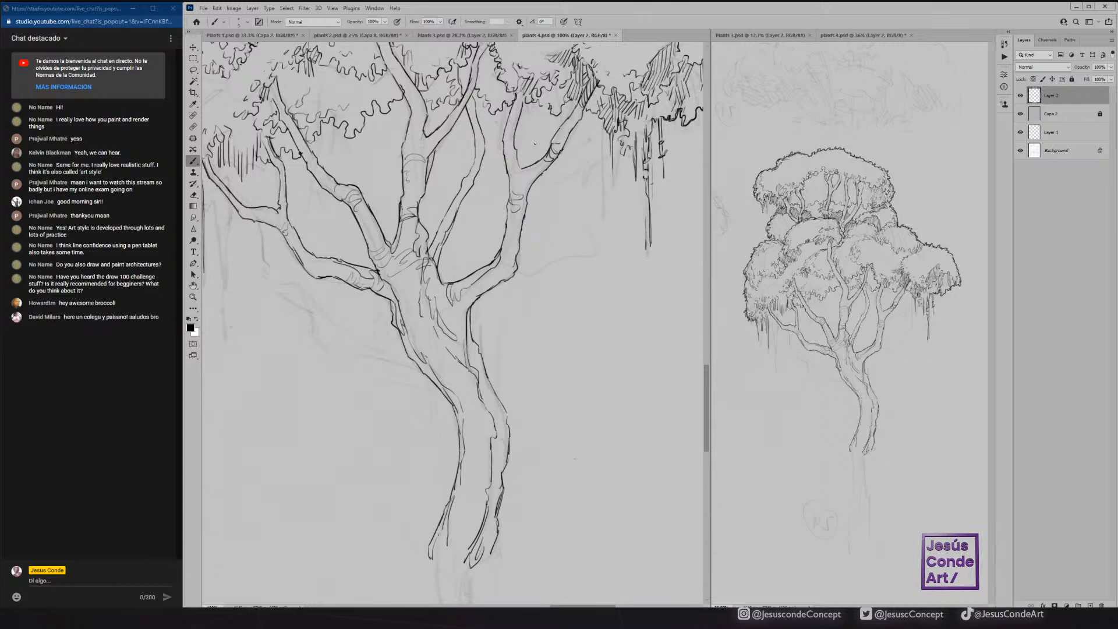
# Ink both edges of the lower trunk down to the ground, with inner bark lines.
pyautogui.moveTo(511, 287)
pyautogui.mouseDown()
pyautogui.moveTo(570, 181)
pyautogui.moveTo(527, 22)
pyautogui.mouseUp()
pyautogui.moveTo(509, 282)
pyautogui.mouseDown()
pyautogui.moveTo(488, 363)
pyautogui.moveTo(502, 420)
pyautogui.moveTo(497, 539)
pyautogui.mouseUp()
pyautogui.moveTo(445, 289)
pyautogui.mouseDown()
pyautogui.moveTo(457, 388)
pyautogui.moveTo(440, 550)
pyautogui.moveTo(463, 397)
pyautogui.moveTo(457, 370)
pyautogui.mouseUp()
pyautogui.moveTo(481, 290)
pyautogui.mouseDown()
pyautogui.moveTo(478, 365)
pyautogui.moveTo(498, 436)
pyautogui.moveTo(488, 386)
pyautogui.moveTo(474, 404)
pyautogui.moveTo(479, 395)
pyautogui.moveTo(476, 431)
pyautogui.mouseUp()
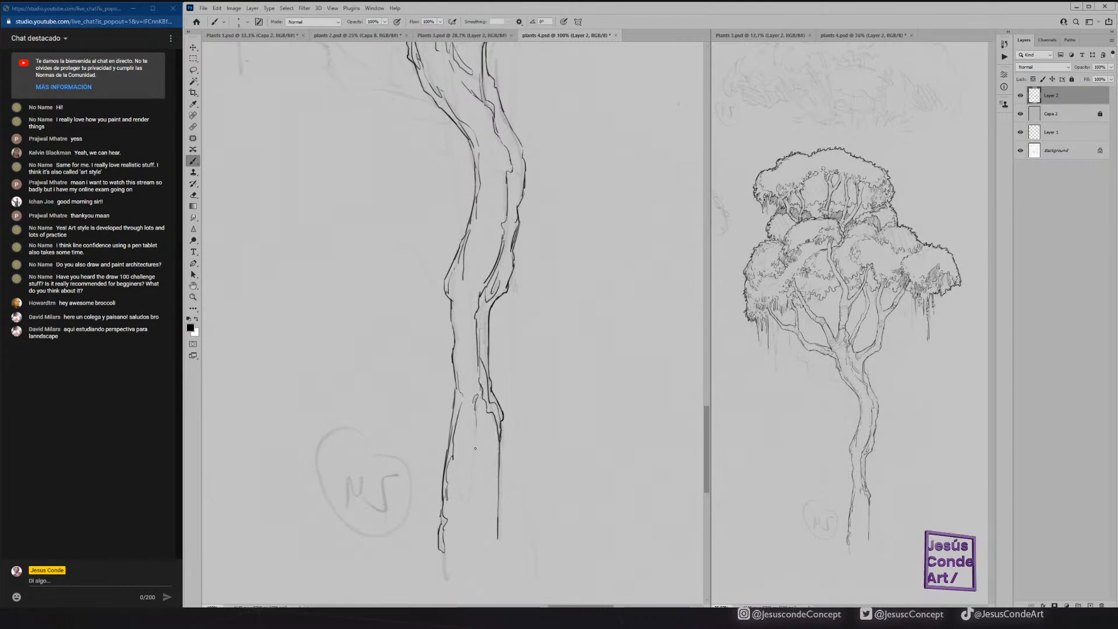
# Ink the first grass tufts on the right and left sides of the trunk's base.
pyautogui.moveTo(470, 473)
pyautogui.mouseDown()
pyautogui.moveTo(465, 500)
pyautogui.moveTo(503, 543)
pyautogui.moveTo(510, 532)
pyautogui.mouseUp()
pyautogui.moveTo(514, 491)
pyautogui.mouseDown()
pyautogui.moveTo(517, 527)
pyautogui.moveTo(524, 514)
pyautogui.moveTo(535, 527)
pyautogui.moveTo(536, 514)
pyautogui.moveTo(567, 546)
pyautogui.mouseUp()
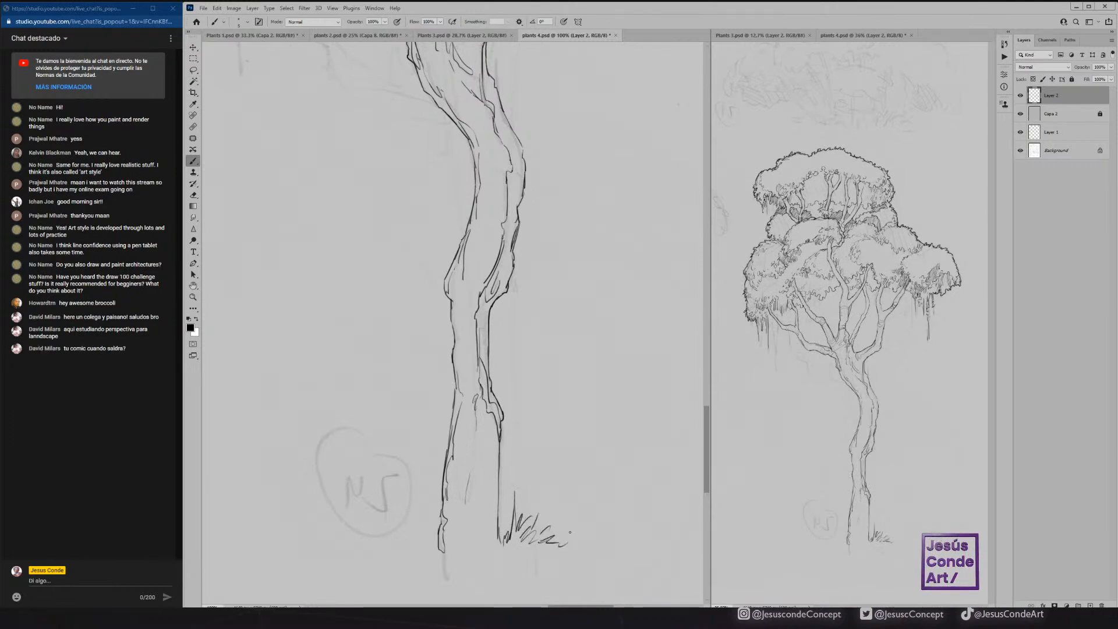
pyautogui.moveTo(436, 529); pyautogui.dragTo(436, 517)
pyautogui.moveTo(432, 528)
pyautogui.mouseDown()
pyautogui.moveTo(427, 507)
pyautogui.moveTo(420, 516)
pyautogui.mouseUp()
pyautogui.moveTo(423, 531)
pyautogui.mouseDown()
pyautogui.moveTo(414, 505)
pyautogui.moveTo(399, 540)
pyautogui.moveTo(389, 532)
pyautogui.mouseUp()
pyautogui.moveTo(392, 548)
pyautogui.mouseDown()
pyautogui.moveTo(379, 535)
pyautogui.moveTo(373, 556)
pyautogui.mouseUp()
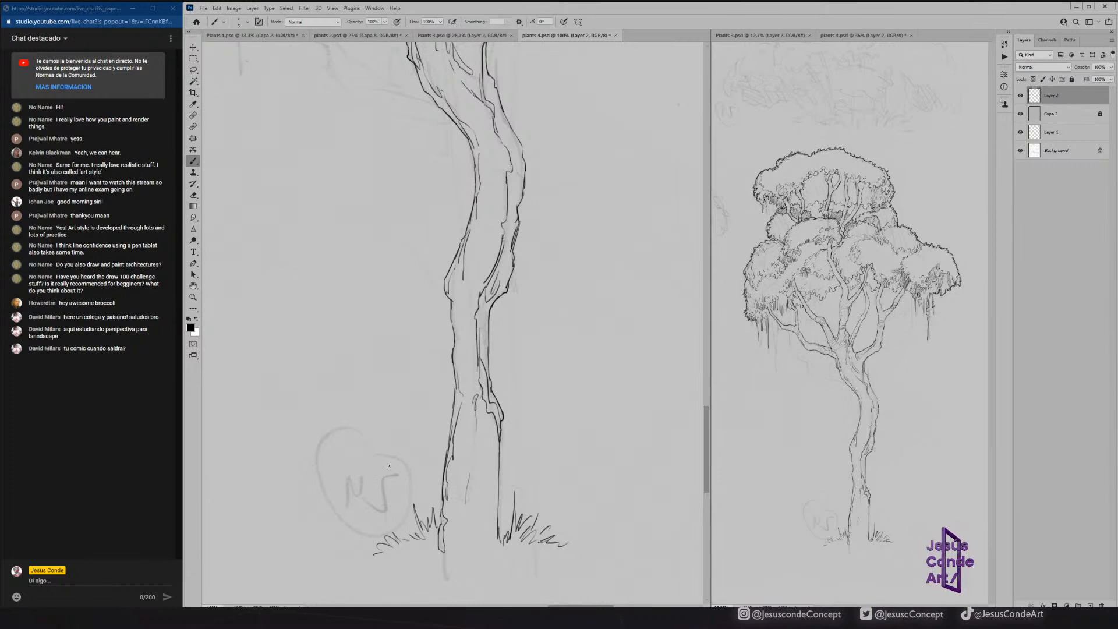
# Extend the grass outward on both sides and across the front of the trunk's base.
pyautogui.moveTo(403, 529)
pyautogui.mouseDown()
pyautogui.moveTo(410, 552)
pyautogui.moveTo(367, 563)
pyautogui.mouseUp()
pyautogui.moveTo(370, 559); pyautogui.dragTo(358, 563)
pyautogui.moveTo(431, 539)
pyautogui.mouseDown()
pyautogui.moveTo(437, 556)
pyautogui.moveTo(486, 560)
pyautogui.mouseUp()
pyautogui.moveTo(552, 549)
pyautogui.mouseDown()
pyautogui.moveTo(543, 560)
pyautogui.moveTo(553, 559)
pyautogui.mouseUp()
pyautogui.moveTo(577, 560); pyautogui.dragTo(579, 562)
pyautogui.moveTo(504, 533); pyautogui.dragTo(504, 510)
pyautogui.moveTo(496, 538); pyautogui.dragTo(510, 512)
pyautogui.moveTo(436, 530); pyautogui.dragTo(438, 508)
pyautogui.moveTo(423, 552)
pyautogui.mouseDown()
pyautogui.moveTo(417, 533)
pyautogui.moveTo(354, 544)
pyautogui.mouseUp()
pyautogui.moveTo(353, 562); pyautogui.dragTo(342, 551)
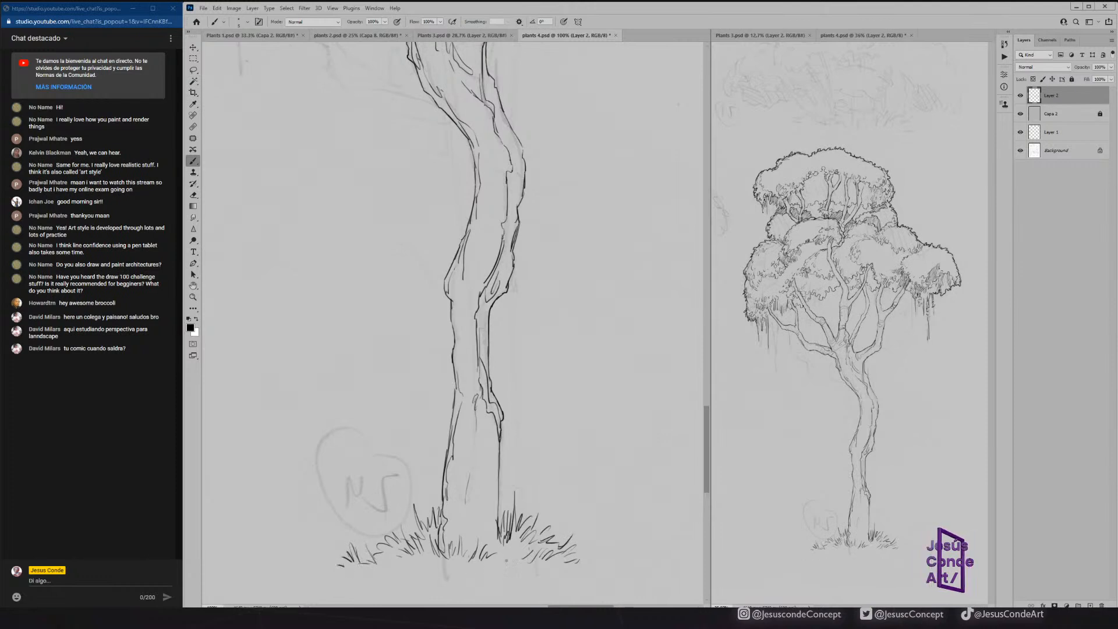
# Add foreground grass blades below the trunk and thicken the tufts on both sides of its base.
pyautogui.moveTo(490, 573); pyautogui.dragTo(496, 554)
pyautogui.moveTo(496, 573); pyautogui.dragTo(510, 570)
pyautogui.moveTo(513, 579)
pyautogui.mouseDown()
pyautogui.moveTo(530, 571)
pyautogui.moveTo(511, 551)
pyautogui.moveTo(538, 573)
pyautogui.moveTo(497, 530)
pyautogui.mouseUp()
pyautogui.moveTo(500, 552)
pyautogui.mouseDown()
pyautogui.moveTo(498, 536)
pyautogui.moveTo(435, 526)
pyautogui.mouseUp()
pyautogui.moveTo(436, 545)
pyautogui.mouseDown()
pyautogui.moveTo(432, 523)
pyautogui.moveTo(417, 539)
pyautogui.mouseUp()
pyautogui.moveTo(422, 555); pyautogui.dragTo(414, 539)
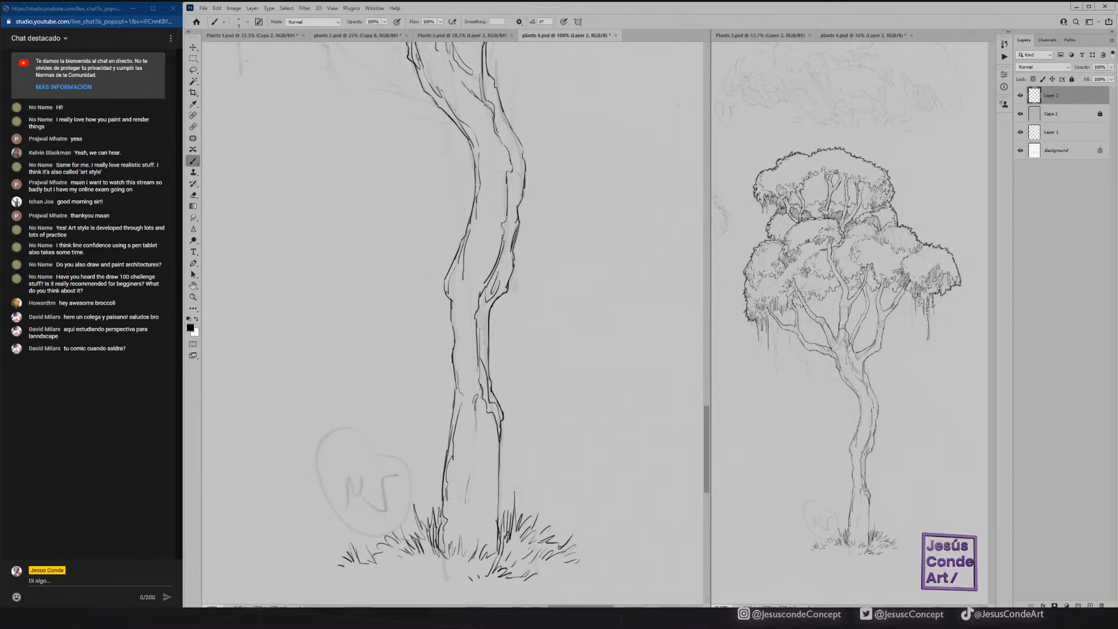
pyautogui.moveTo(524, 557)
pyautogui.mouseDown()
pyautogui.moveTo(515, 546)
pyautogui.moveTo(572, 558)
pyautogui.mouseUp()
pyautogui.moveTo(563, 565); pyautogui.dragTo(583, 560)
pyautogui.moveTo(574, 569); pyautogui.dragTo(588, 565)
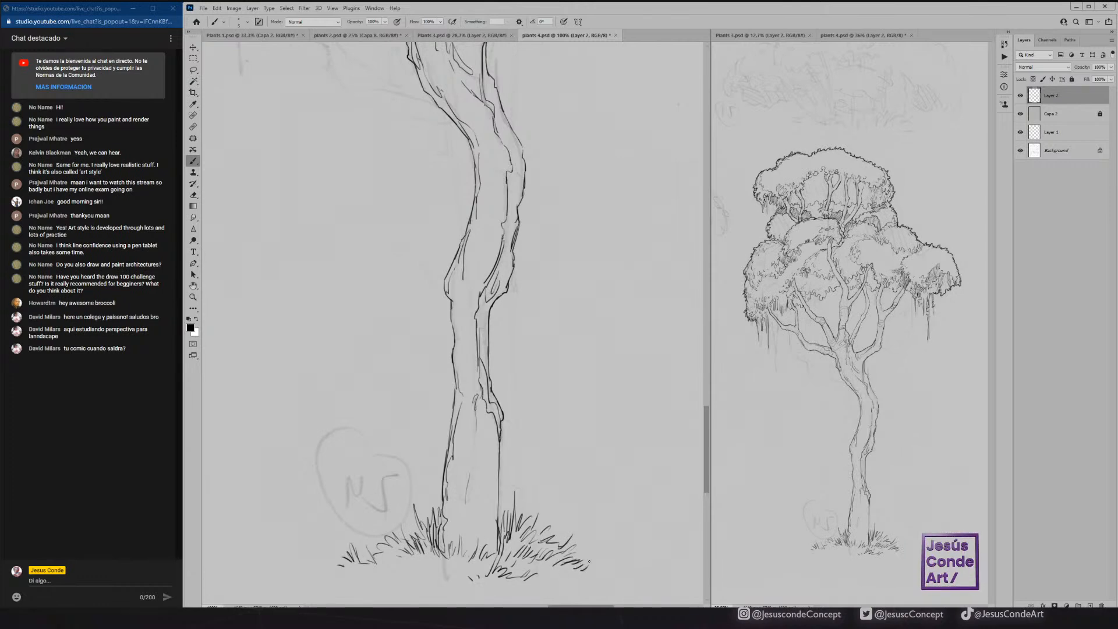
pyautogui.moveTo(390, 553)
pyautogui.mouseDown()
pyautogui.moveTo(383, 535)
pyautogui.moveTo(371, 550)
pyautogui.mouseUp()
pyautogui.moveTo(373, 565); pyautogui.dragTo(366, 552)
# Thicken the outer outlines of the lower trunk and save the document.
pyautogui.moveTo(499, 447); pyautogui.dragTo(499, 520)
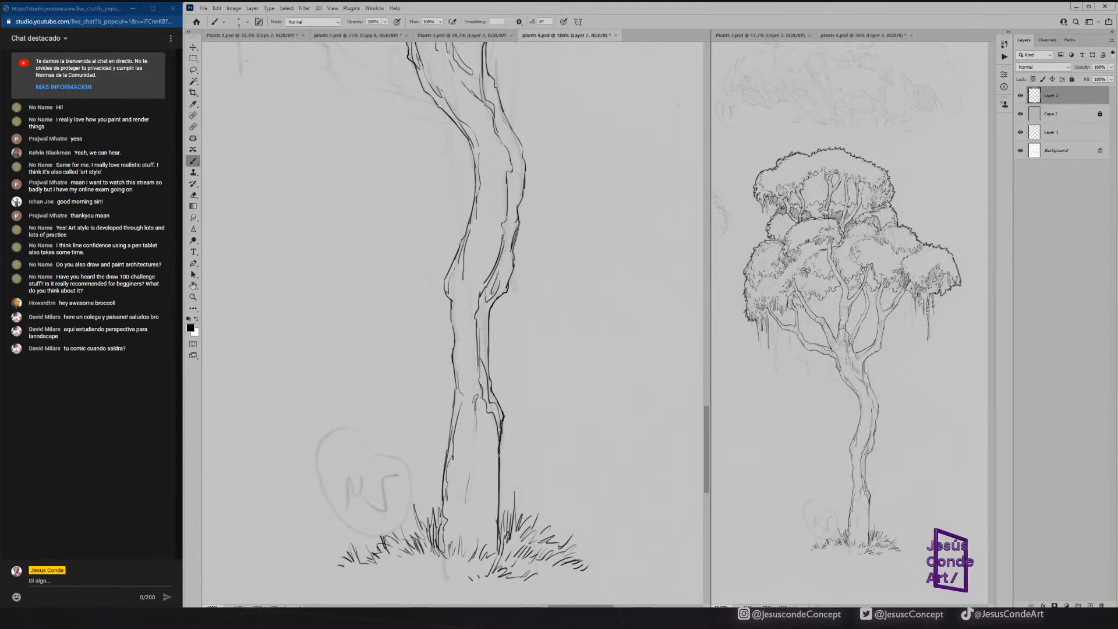
pyautogui.moveTo(504, 416)
pyautogui.mouseDown()
pyautogui.moveTo(487, 300)
pyautogui.moveTo(452, 327)
pyautogui.moveTo(441, 487)
pyautogui.mouseUp()
pyautogui.moveTo(446, 294); pyautogui.dragTo(473, 201)
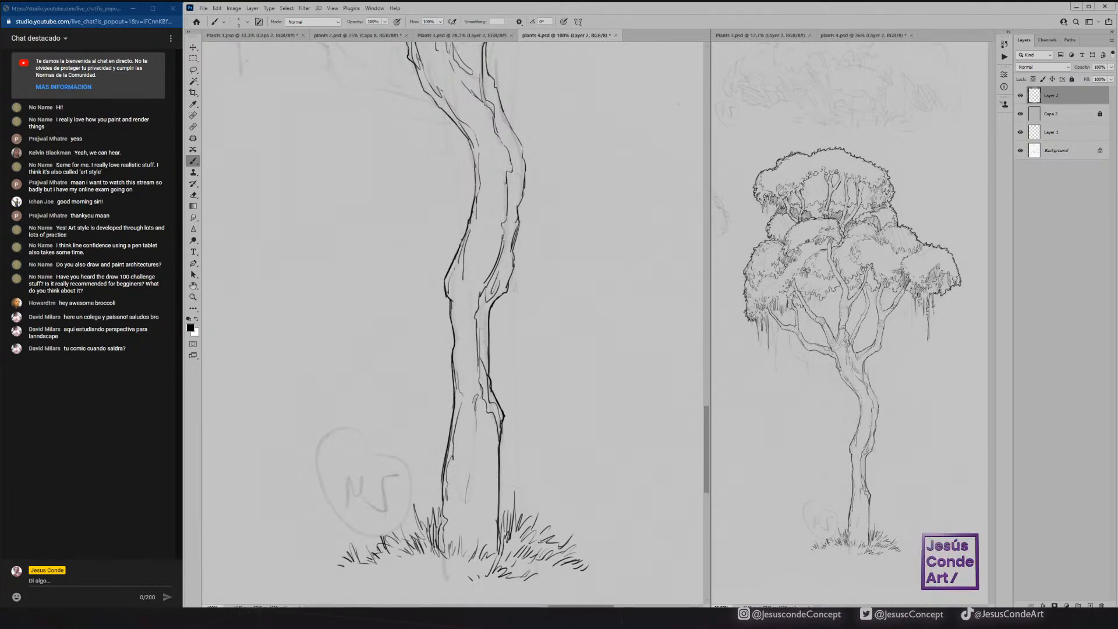
pyautogui.moveTo(513, 272); pyautogui.dragTo(522, 147)
pyautogui.moveTo(496, 88); pyautogui.dragTo(510, 124)
pyautogui.scroll(5, 452, 323)
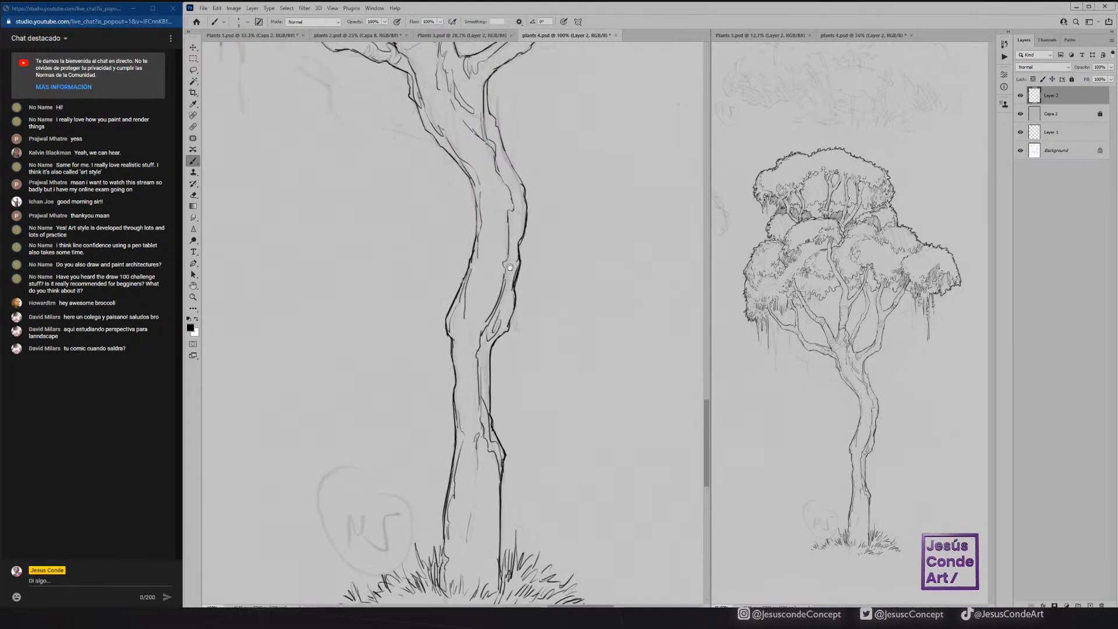
pyautogui.hotkey('ctrl', 's')
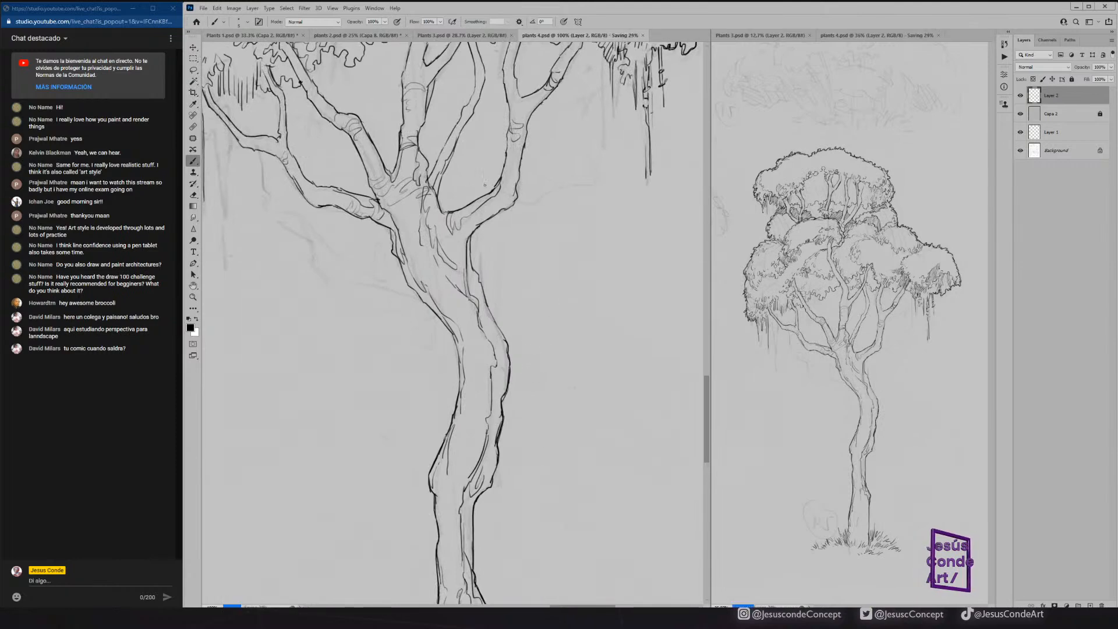
# Thicken the outer outlines of the upper trunk and the edges of the right-hand branch.
pyautogui.moveTo(477, 226)
pyautogui.mouseDown()
pyautogui.moveTo(471, 264)
pyautogui.moveTo(504, 347)
pyautogui.mouseUp()
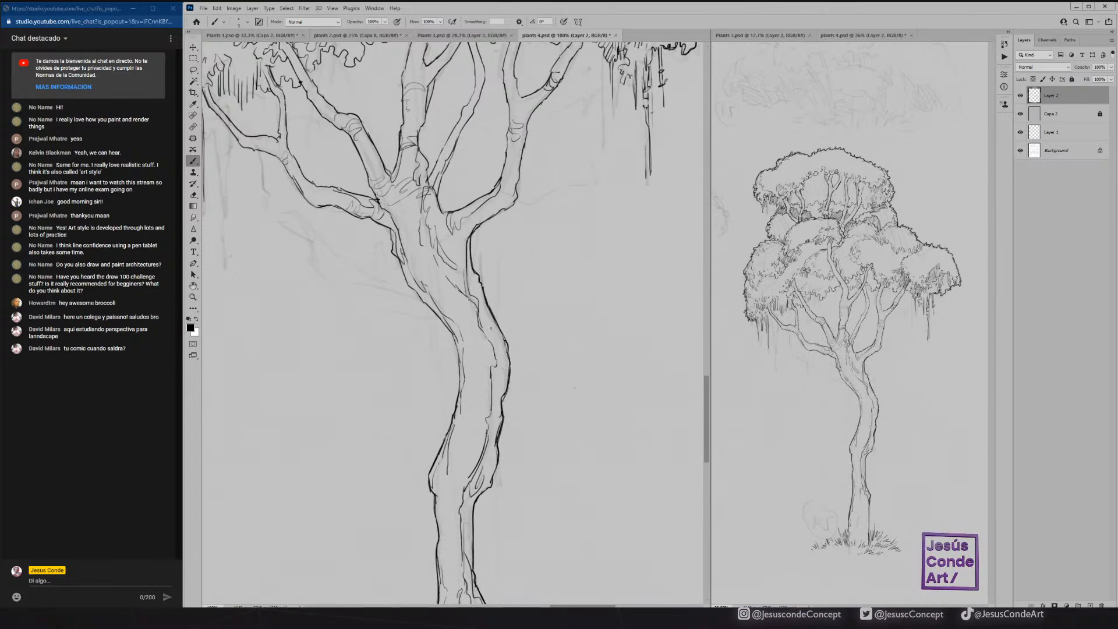
pyautogui.moveTo(402, 269); pyautogui.dragTo(458, 356)
pyautogui.moveTo(459, 401)
pyautogui.mouseDown()
pyautogui.moveTo(464, 346)
pyautogui.moveTo(391, 255)
pyautogui.moveTo(391, 233)
pyautogui.mouseUp()
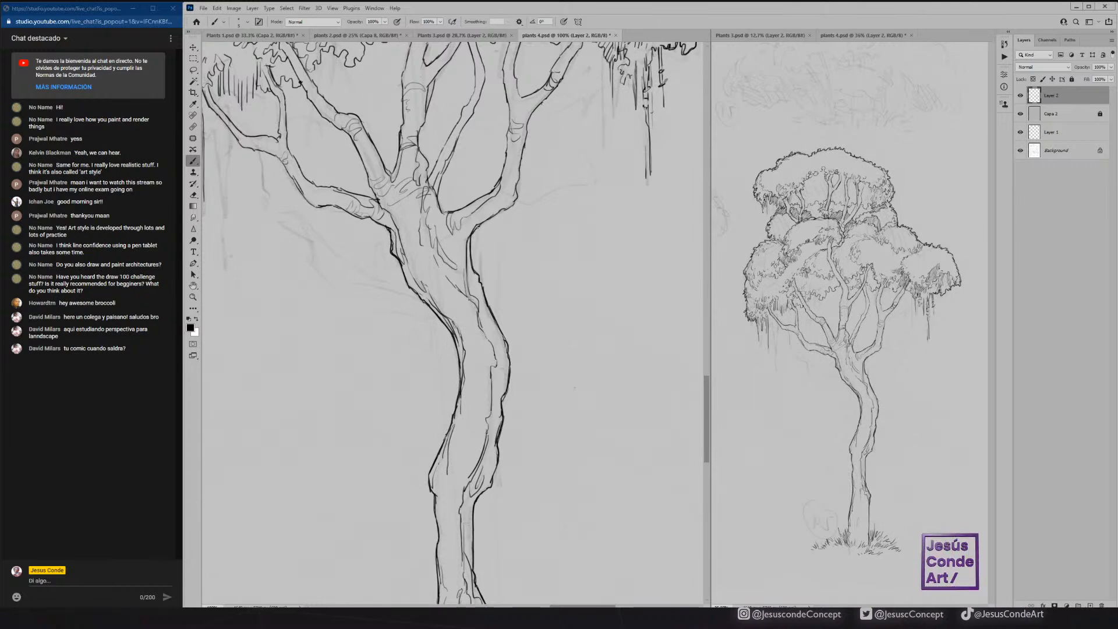
pyautogui.moveTo(481, 224)
pyautogui.mouseDown()
pyautogui.moveTo(517, 192)
pyautogui.moveTo(534, 109)
pyautogui.mouseUp()
pyautogui.scroll(5, 493, 181)
pyautogui.moveTo(469, 365)
pyautogui.mouseDown()
pyautogui.moveTo(472, 217)
pyautogui.moveTo(487, 233)
pyautogui.moveTo(488, 284)
pyautogui.mouseUp()
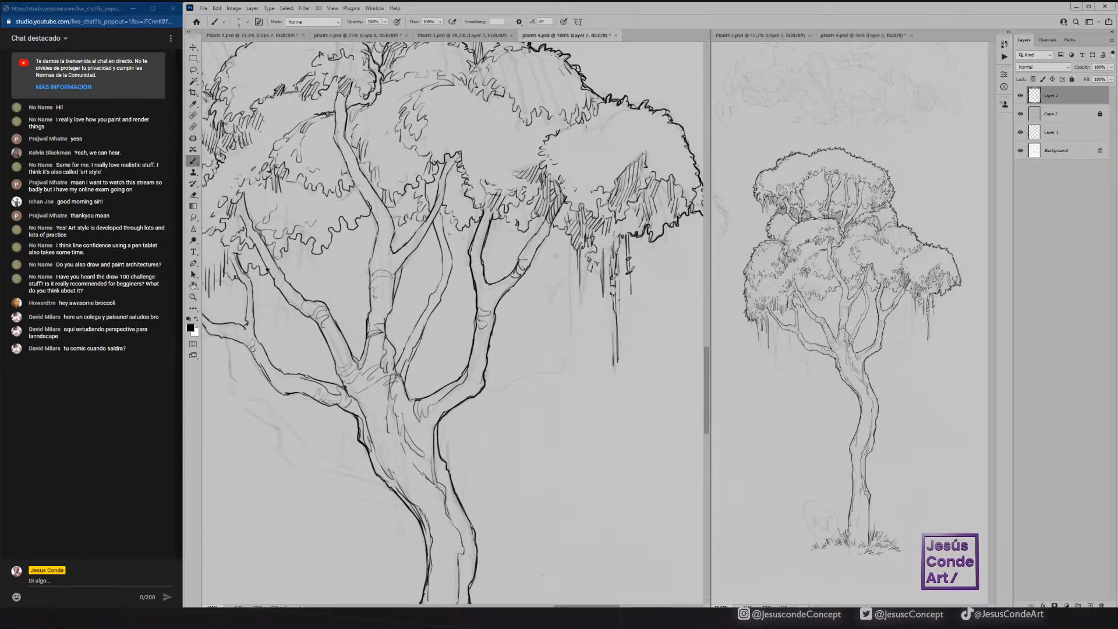
# Ink short hanging strands under the foliage around the top of the right-hand branch.
pyautogui.moveTo(549, 246); pyautogui.dragTo(548, 279)
pyautogui.moveTo(552, 224); pyautogui.dragTo(559, 274)
pyautogui.moveTo(511, 223); pyautogui.dragTo(513, 257)
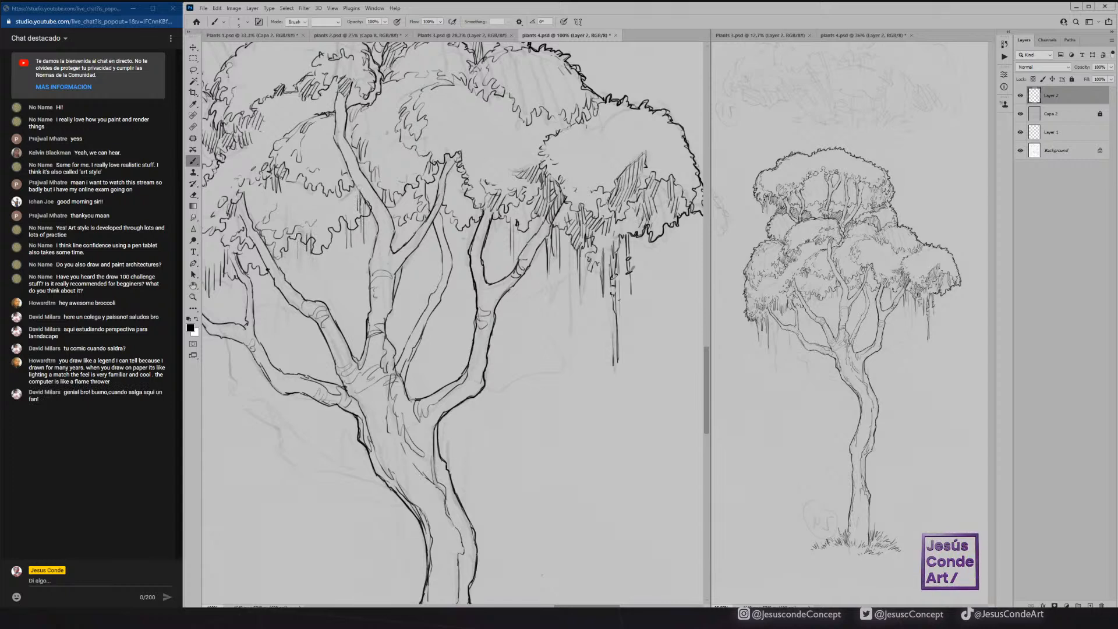
# Ink hanging strands under the scalloped foliage cluster between the left-hand and central branches, and save the document.
pyautogui.press('e')
pyautogui.moveTo(328, 234)
pyautogui.mouseDown()
pyautogui.moveTo(323, 251)
pyautogui.moveTo(307, 237)
pyautogui.moveTo(310, 290)
pyautogui.moveTo(316, 264)
pyautogui.moveTo(303, 257)
pyautogui.mouseUp()
pyautogui.press('b')
pyautogui.moveTo(300, 231); pyautogui.dragTo(299, 272)
pyautogui.moveTo(297, 232)
pyautogui.mouseDown()
pyautogui.moveTo(297, 253)
pyautogui.moveTo(293, 239)
pyautogui.moveTo(335, 246)
pyautogui.moveTo(333, 234)
pyautogui.mouseUp()
pyautogui.moveTo(330, 233)
pyautogui.mouseDown()
pyautogui.moveTo(327, 269)
pyautogui.moveTo(323, 251)
pyautogui.mouseUp()
pyautogui.moveTo(322, 236); pyautogui.dragTo(321, 285)
pyautogui.press('b')
pyautogui.moveTo(306, 245)
pyautogui.mouseDown()
pyautogui.moveTo(306, 282)
pyautogui.moveTo(461, 223)
pyautogui.mouseUp()
pyautogui.hotkey('ctrl', 's')
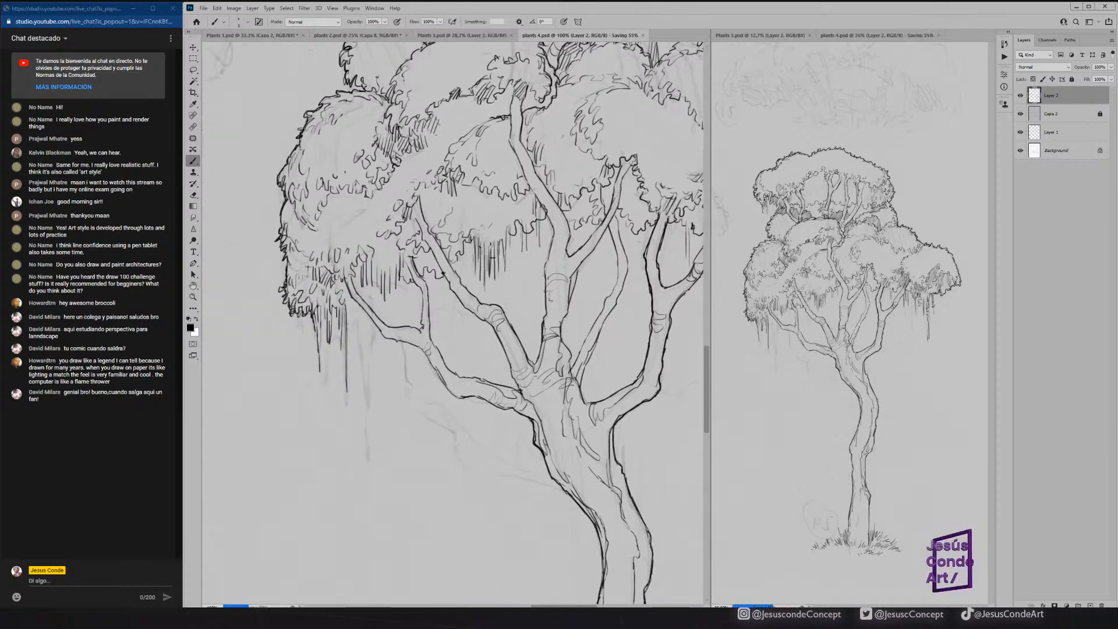
# Ink more long and short hanging vines under the lower-left foliage cluster, beside the lowest branch's tip.
pyautogui.moveTo(344, 284); pyautogui.dragTo(347, 308)
pyautogui.moveTo(348, 294); pyautogui.dragTo(350, 313)
pyautogui.moveTo(354, 304); pyautogui.dragTo(360, 365)
pyautogui.moveTo(362, 342); pyautogui.dragTo(363, 400)
pyautogui.moveTo(359, 309); pyautogui.dragTo(360, 319)
pyautogui.moveTo(365, 281); pyautogui.dragTo(366, 303)
pyautogui.moveTo(370, 278)
pyautogui.mouseDown()
pyautogui.moveTo(366, 363)
pyautogui.moveTo(376, 293)
pyautogui.mouseUp()
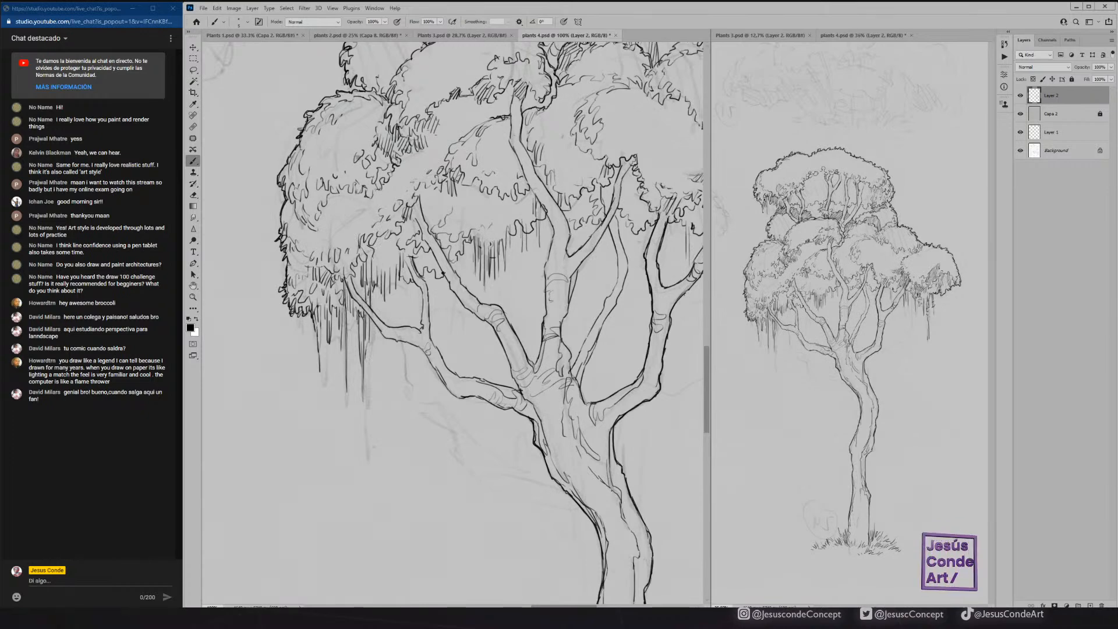
# Add short hatching strokes in the foliage at the top of the long left-hand branch.
pyautogui.moveTo(430, 186); pyautogui.dragTo(420, 196)
pyautogui.moveTo(425, 184); pyautogui.dragTo(415, 198)
pyautogui.moveTo(419, 185); pyautogui.dragTo(414, 197)
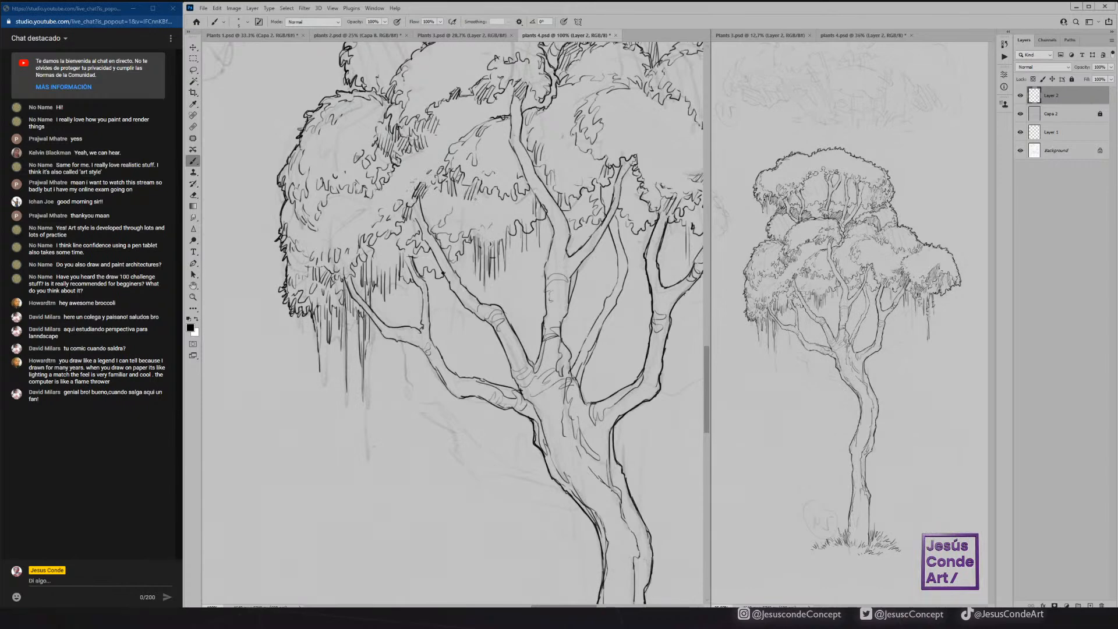
# Add short hatching strokes in the foliage beside the central branch and at the long left-hand branch's top, and save the document.
pyautogui.moveTo(509, 195)
pyautogui.mouseDown()
pyautogui.moveTo(508, 208)
pyautogui.moveTo(524, 205)
pyautogui.mouseUp()
pyautogui.moveTo(535, 195)
pyautogui.mouseDown()
pyautogui.moveTo(532, 232)
pyautogui.moveTo(539, 220)
pyautogui.mouseUp()
pyautogui.moveTo(546, 209); pyautogui.dragTo(545, 212)
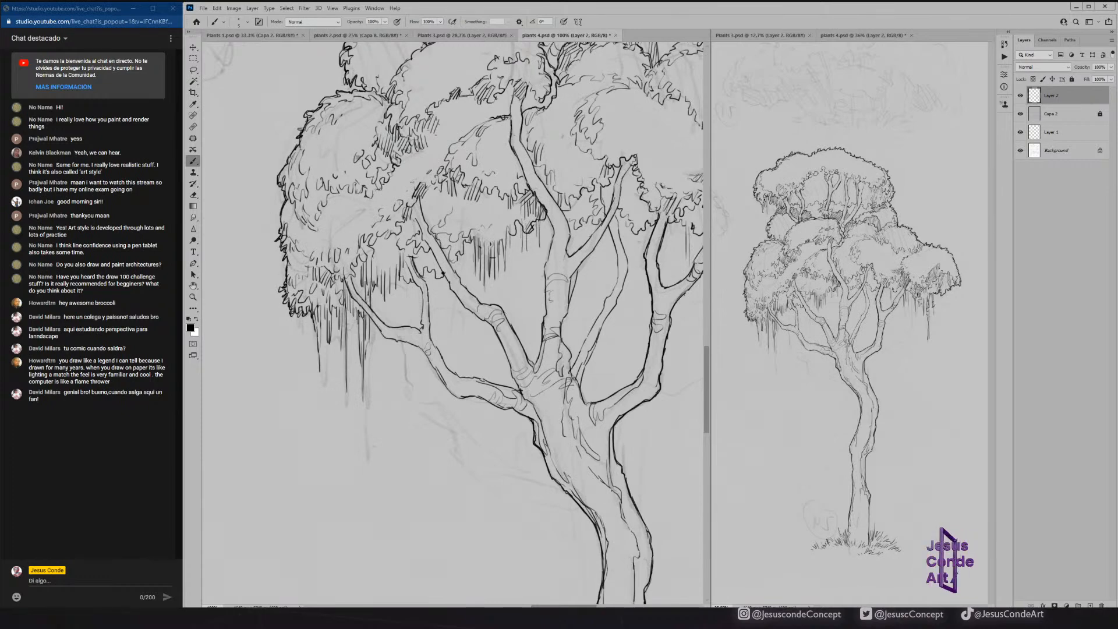
pyautogui.moveTo(417, 202); pyautogui.dragTo(414, 210)
pyautogui.moveTo(419, 204); pyautogui.dragTo(416, 225)
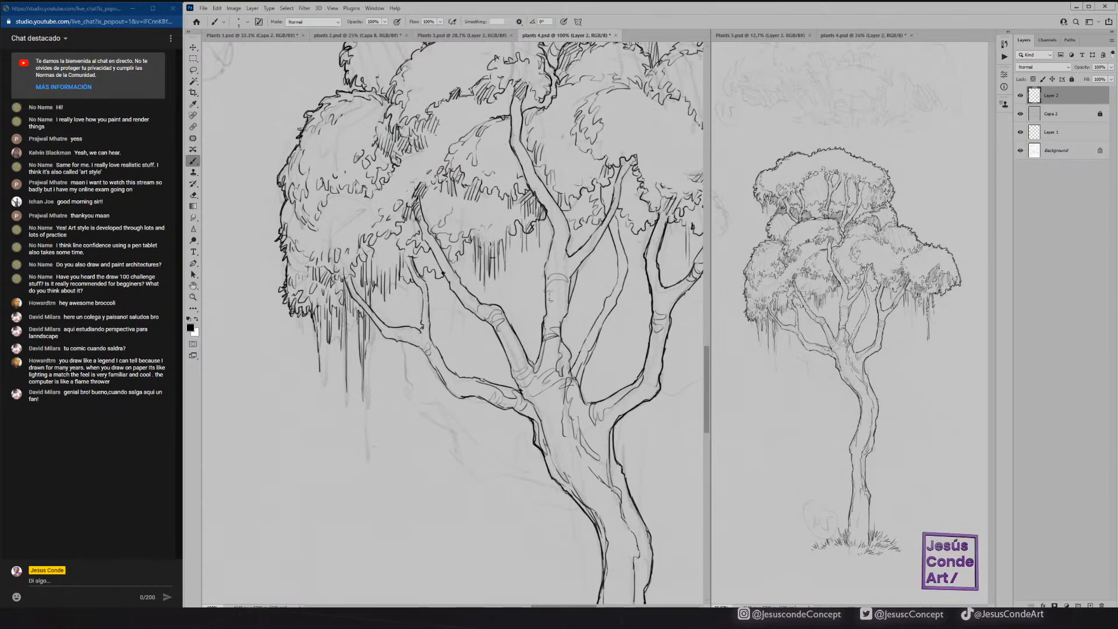
pyautogui.hotkey('ctrl', 's')
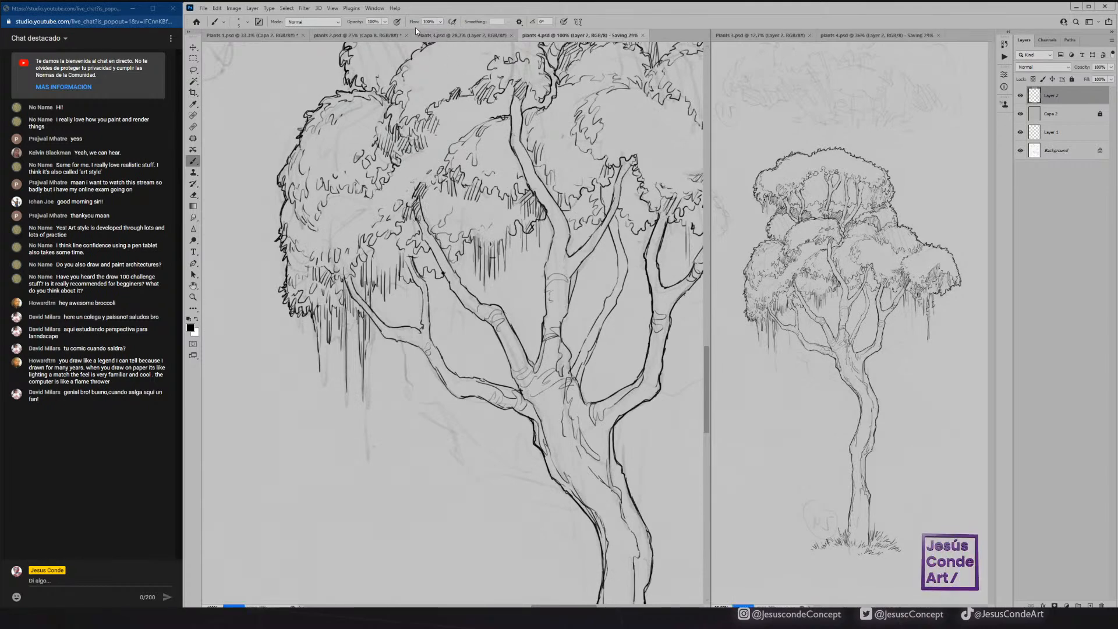
# Ink bark lines along the central branch and darken the outline of the thin branch to its right.
pyautogui.press('z')
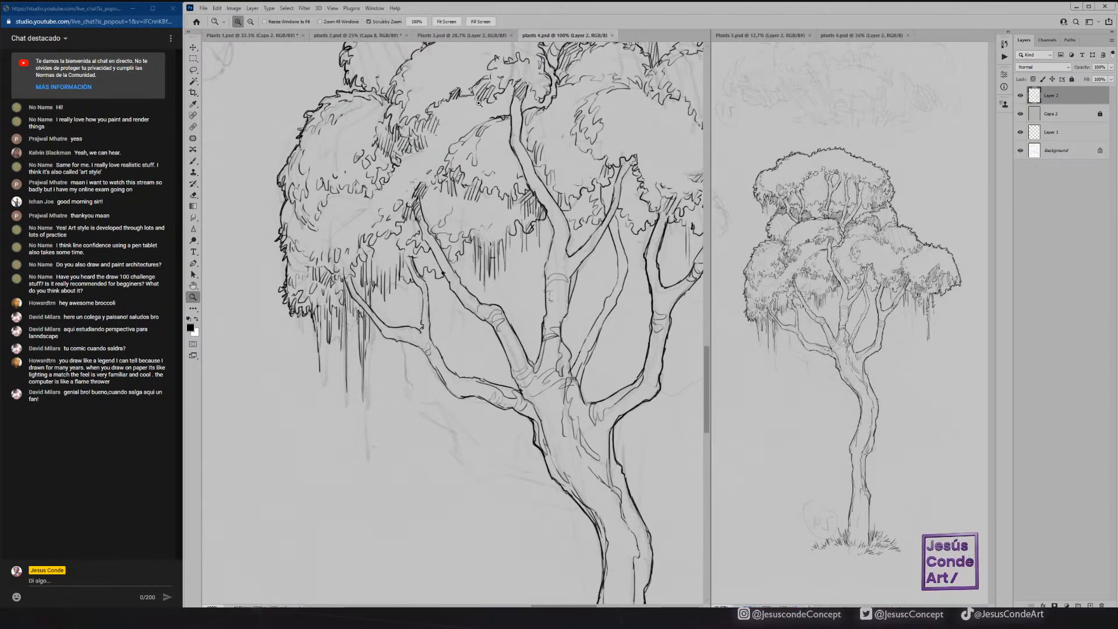
pyautogui.moveTo(522, 219); pyautogui.dragTo(416, 159)
pyautogui.press('b')
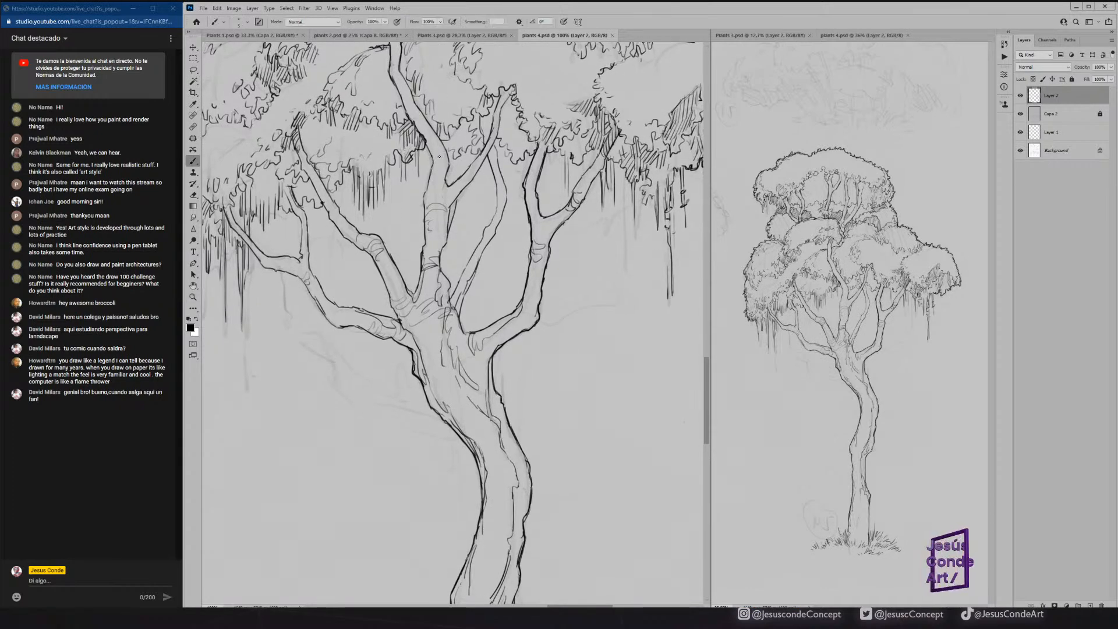
pyautogui.moveTo(444, 146); pyautogui.dragTo(423, 225)
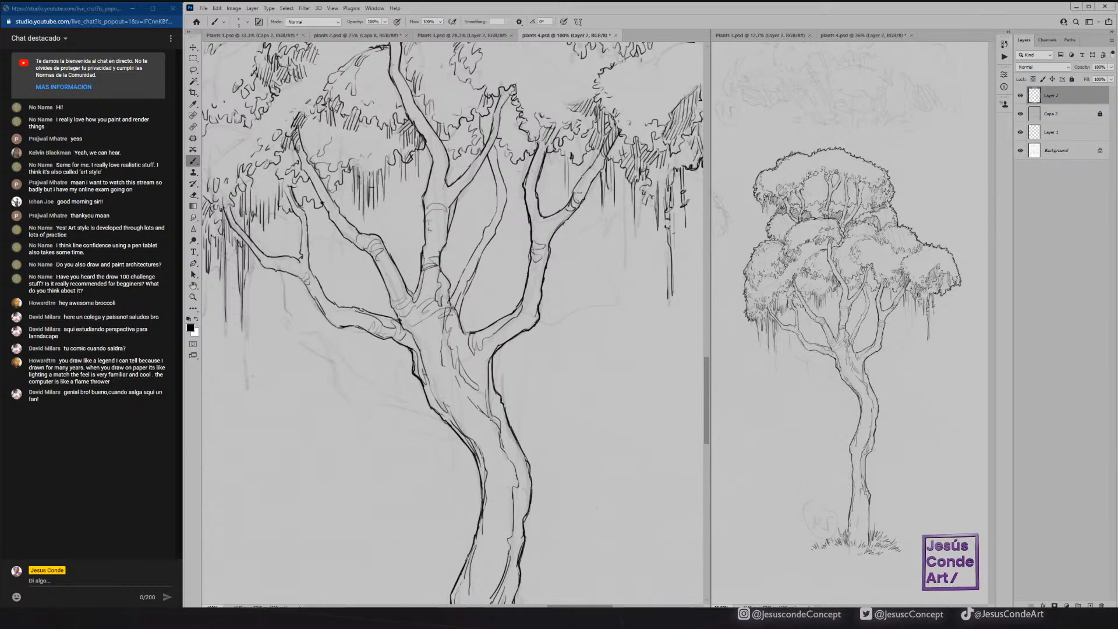
pyautogui.moveTo(460, 274)
pyautogui.mouseDown()
pyautogui.moveTo(504, 177)
pyautogui.moveTo(505, 210)
pyautogui.mouseUp()
pyautogui.moveTo(485, 248); pyautogui.dragTo(475, 265)
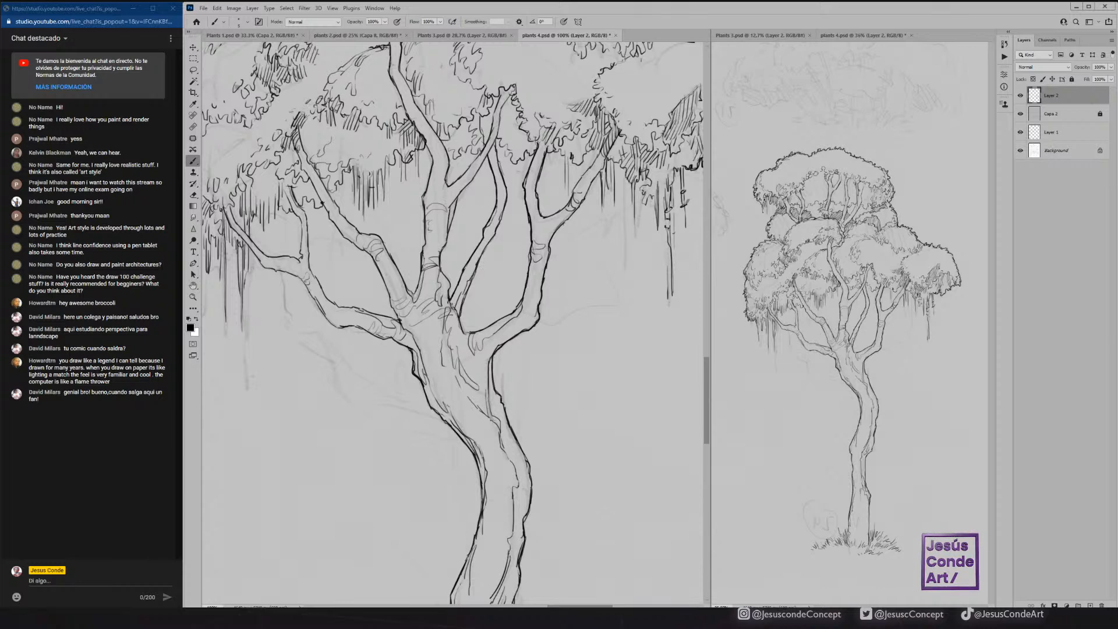
# Hatch the shadows in the branch forks and along the trunk's left edge just under the lowest left-hand branch.
pyautogui.moveTo(453, 313)
pyautogui.mouseDown()
pyautogui.moveTo(462, 288)
pyautogui.moveTo(457, 297)
pyautogui.mouseUp()
pyautogui.moveTo(398, 330); pyautogui.dragTo(404, 346)
pyautogui.moveTo(402, 330); pyautogui.dragTo(408, 347)
pyautogui.moveTo(407, 331); pyautogui.dragTo(428, 385)
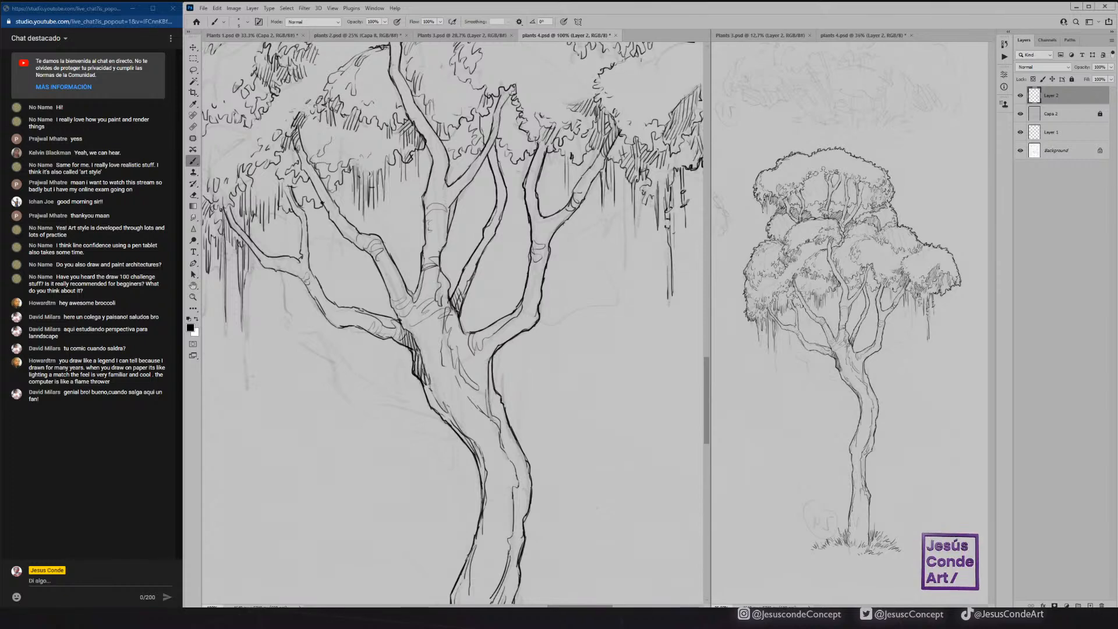
pyautogui.moveTo(402, 329); pyautogui.dragTo(404, 331)
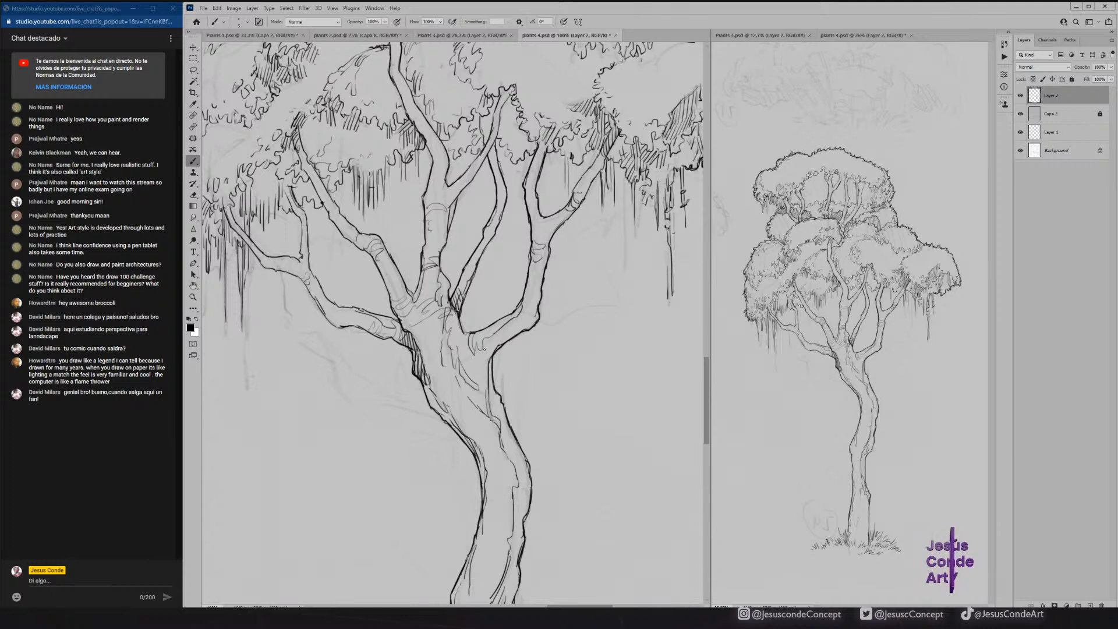
pyautogui.moveTo(482, 354); pyautogui.dragTo(484, 338)
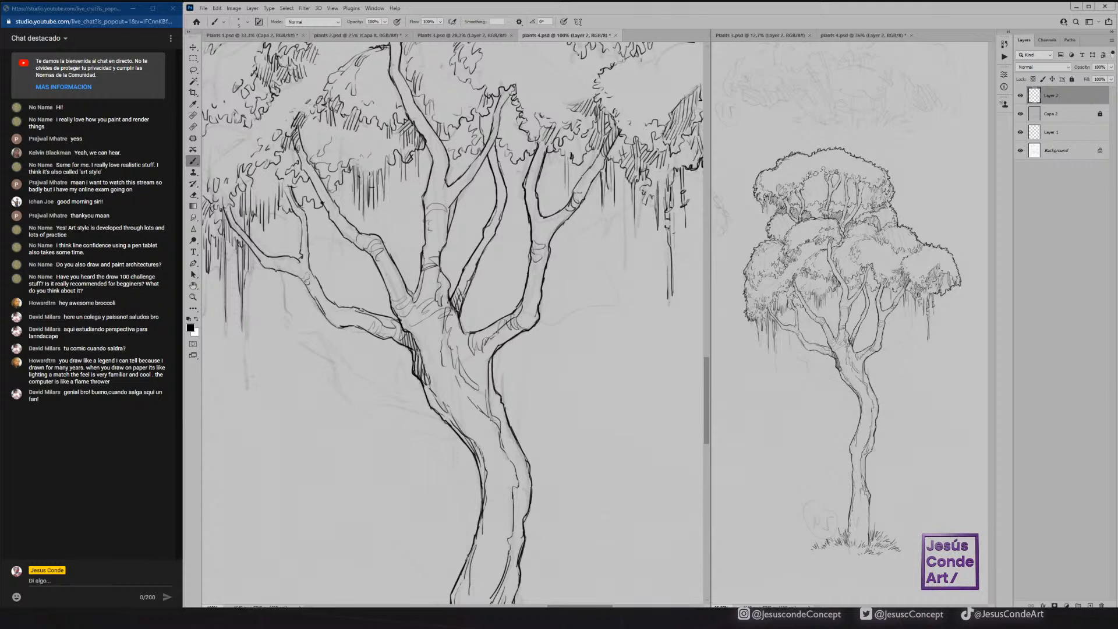
# Add bark contour lines and hatching along the right edge of the trunk's upper and middle bends.
pyautogui.moveTo(484, 327); pyautogui.dragTo(508, 455)
pyautogui.moveTo(514, 450)
pyautogui.mouseDown()
pyautogui.moveTo(509, 460)
pyautogui.moveTo(530, 482)
pyautogui.moveTo(517, 342)
pyautogui.moveTo(521, 408)
pyautogui.mouseUp()
pyautogui.moveTo(513, 421)
pyautogui.mouseDown()
pyautogui.moveTo(521, 412)
pyautogui.moveTo(512, 454)
pyautogui.mouseUp()
pyautogui.moveTo(518, 427)
pyautogui.mouseDown()
pyautogui.moveTo(515, 445)
pyautogui.moveTo(481, 436)
pyautogui.moveTo(471, 449)
pyautogui.mouseUp()
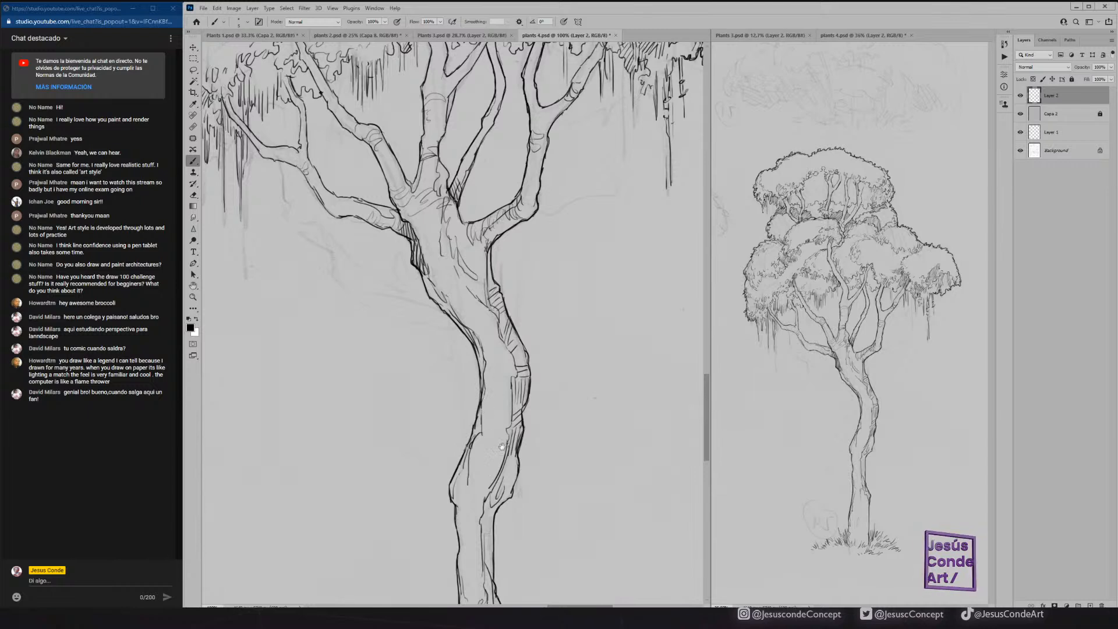
# Ink a long bark line down the lower trunk and hatch its right edge just above the base grass.
pyautogui.scroll(-5, 501, 446)
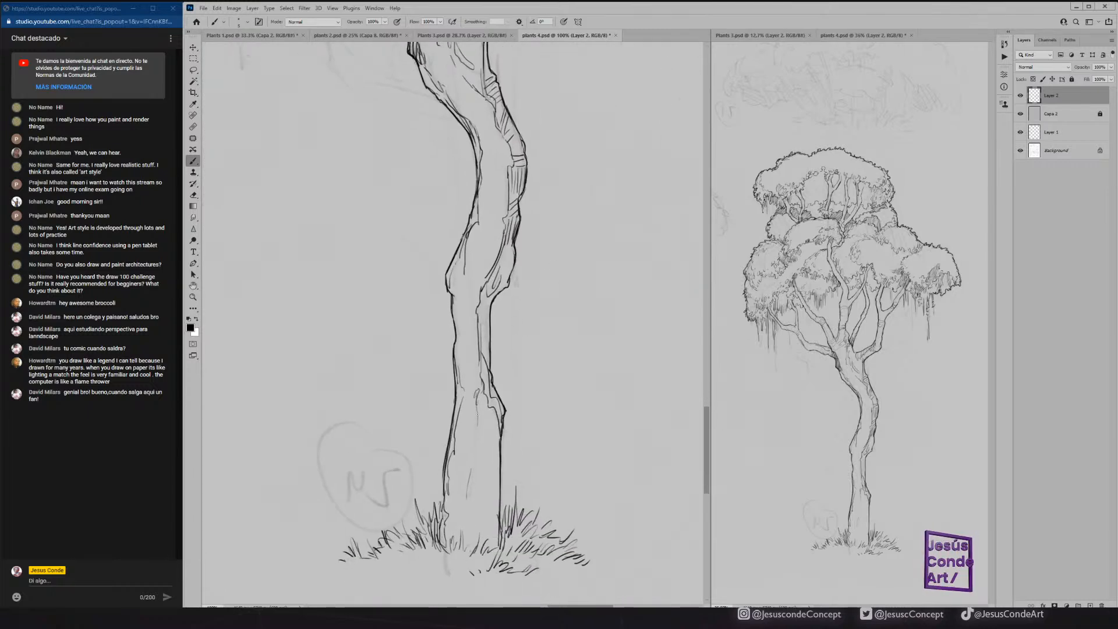
pyautogui.moveTo(477, 416)
pyautogui.mouseDown()
pyautogui.moveTo(470, 543)
pyautogui.moveTo(478, 515)
pyautogui.mouseUp()
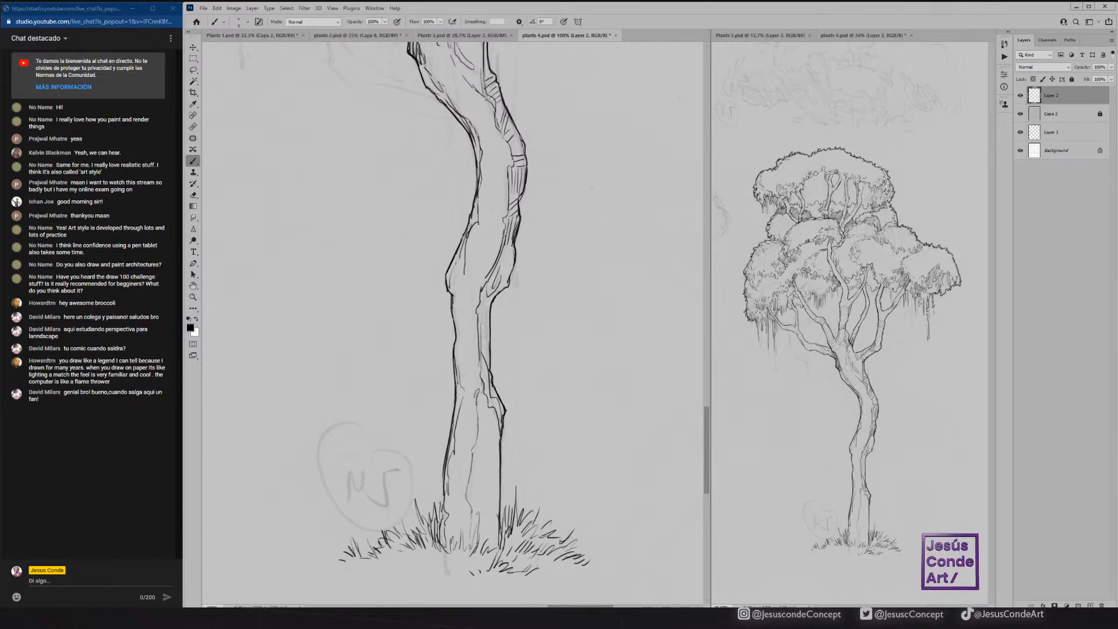
pyautogui.moveTo(499, 453); pyautogui.dragTo(486, 539)
pyautogui.moveTo(496, 536); pyautogui.dragTo(496, 548)
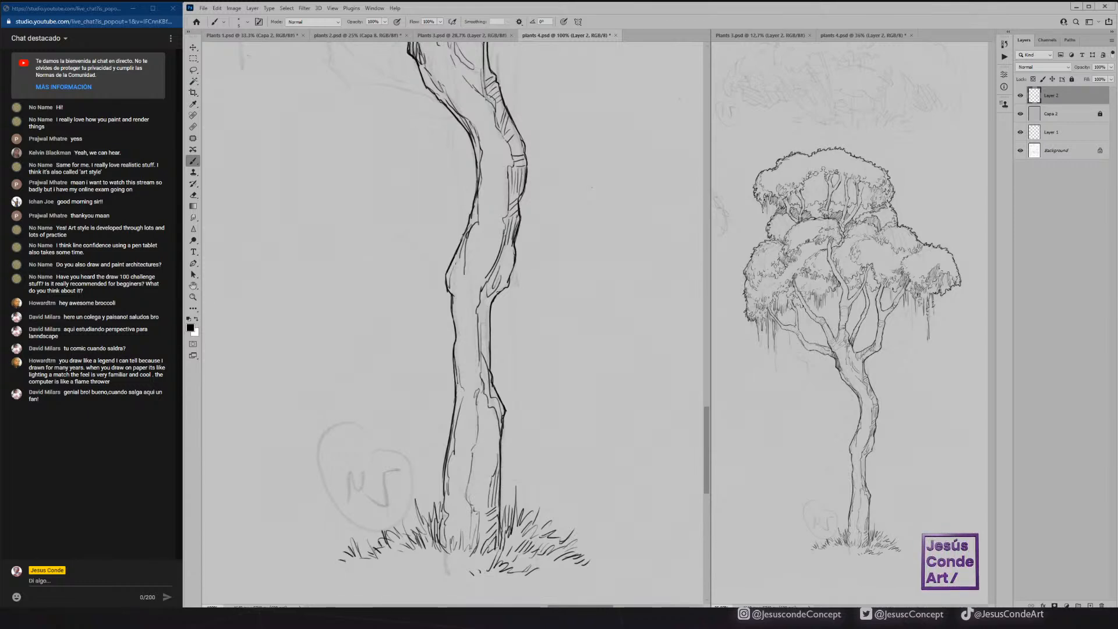
# Hatch the shaded underside of the foliage between the central branch and the right-hand branches.
pyautogui.scroll(10, 488, 188)
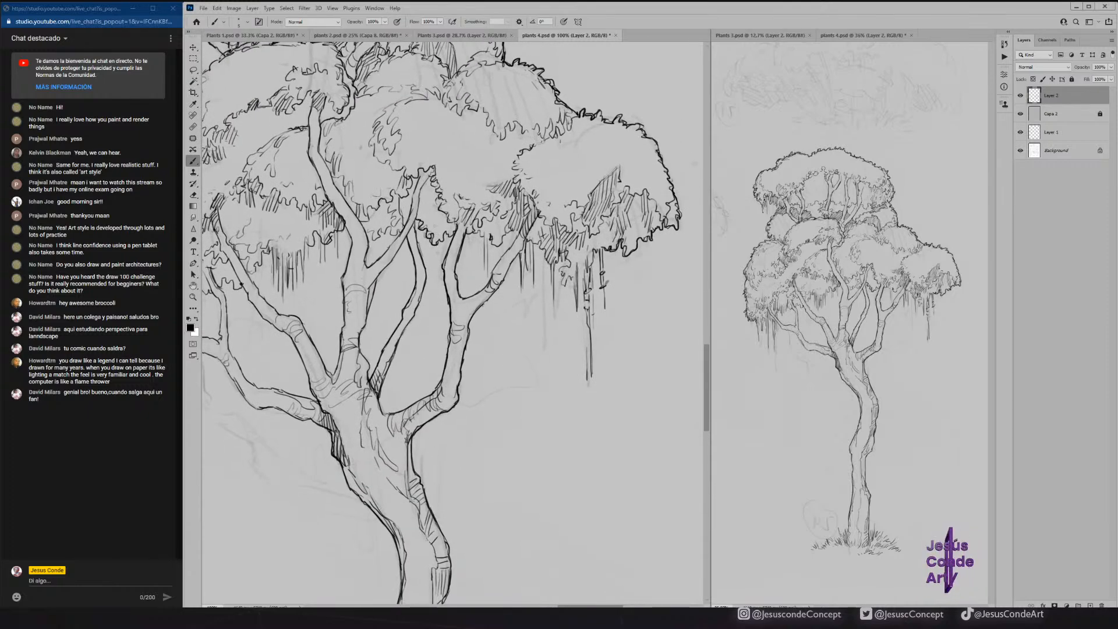
pyautogui.moveTo(370, 236); pyautogui.dragTo(438, 239)
pyautogui.moveTo(449, 223); pyautogui.dragTo(432, 236)
pyautogui.moveTo(446, 219); pyautogui.dragTo(429, 229)
pyautogui.moveTo(444, 211); pyautogui.dragTo(419, 225)
pyautogui.moveTo(429, 202); pyautogui.dragTo(424, 227)
pyautogui.moveTo(433, 183)
pyautogui.mouseDown()
pyautogui.moveTo(430, 214)
pyautogui.moveTo(420, 197)
pyautogui.mouseUp()
pyautogui.moveTo(423, 194)
pyautogui.mouseDown()
pyautogui.moveTo(417, 222)
pyautogui.moveTo(406, 213)
pyautogui.mouseUp()
pyautogui.moveTo(409, 191); pyautogui.dragTo(401, 220)
pyautogui.moveTo(405, 192); pyautogui.dragTo(392, 237)
pyautogui.moveTo(399, 217); pyautogui.dragTo(382, 228)
pyautogui.moveTo(396, 214); pyautogui.dragTo(376, 226)
pyautogui.moveTo(393, 206); pyautogui.dragTo(374, 219)
pyautogui.moveTo(385, 203); pyautogui.dragTo(362, 230)
pyautogui.moveTo(375, 215); pyautogui.dragTo(364, 232)
pyautogui.moveTo(380, 221); pyautogui.dragTo(374, 236)
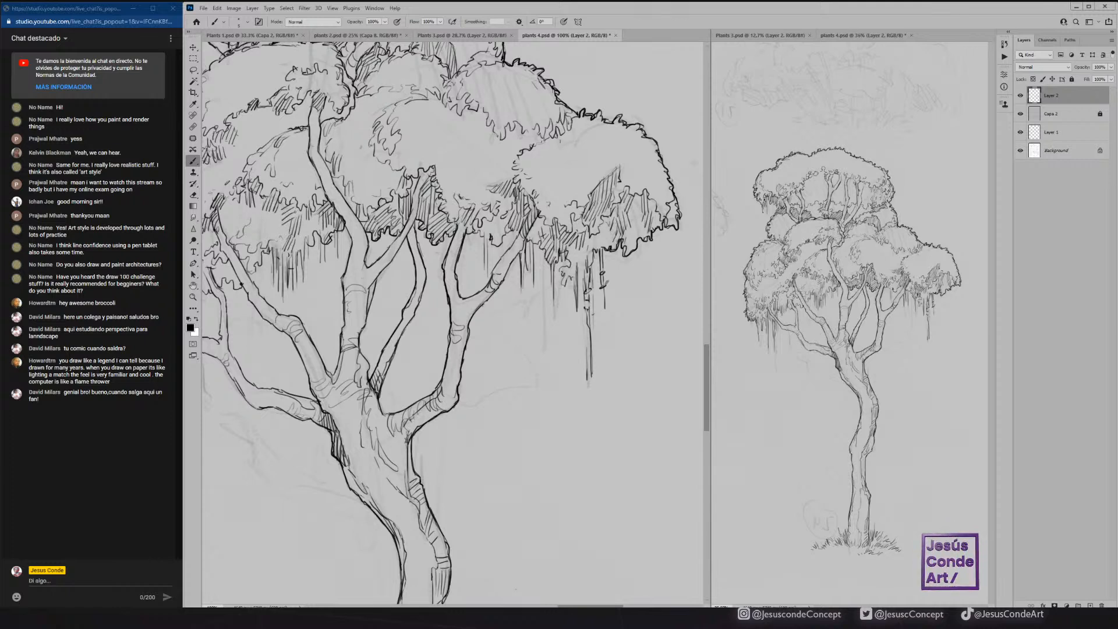
# Fill the scalloped foliage underside between the long left-hand branch and the central branch with dense hatching.
pyautogui.moveTo(281, 207); pyautogui.dragTo(274, 231)
pyautogui.moveTo(277, 215); pyautogui.dragTo(270, 236)
pyautogui.moveTo(274, 219)
pyautogui.mouseDown()
pyautogui.moveTo(270, 240)
pyautogui.moveTo(280, 245)
pyautogui.mouseUp()
pyautogui.moveTo(289, 223); pyautogui.dragTo(275, 247)
pyautogui.moveTo(278, 232)
pyautogui.mouseDown()
pyautogui.moveTo(272, 245)
pyautogui.moveTo(255, 244)
pyautogui.moveTo(256, 225)
pyautogui.mouseUp()
pyautogui.moveTo(262, 207); pyautogui.dragTo(249, 224)
pyautogui.moveTo(259, 203)
pyautogui.mouseDown()
pyautogui.moveTo(247, 221)
pyautogui.moveTo(220, 226)
pyautogui.mouseUp()
pyautogui.moveTo(228, 199); pyautogui.dragTo(224, 234)
pyautogui.moveTo(234, 196); pyautogui.dragTo(227, 241)
pyautogui.moveTo(236, 210); pyautogui.dragTo(232, 237)
pyautogui.moveTo(241, 208); pyautogui.dragTo(238, 234)
pyautogui.moveTo(250, 197)
pyautogui.mouseDown()
pyautogui.moveTo(247, 251)
pyautogui.moveTo(237, 256)
pyautogui.mouseUp()
pyautogui.moveTo(249, 247); pyautogui.dragTo(241, 265)
pyautogui.moveTo(253, 250); pyautogui.dragTo(247, 272)
pyautogui.moveTo(260, 249)
pyautogui.mouseDown()
pyautogui.moveTo(250, 274)
pyautogui.moveTo(239, 268)
pyautogui.mouseUp()
# Hatch the shaded foliage of the lower-left cluster around the tips of the left-hand branches.
pyautogui.moveTo(292, 211); pyautogui.dragTo(457, 195)
pyautogui.moveTo(335, 220); pyautogui.dragTo(343, 241)
pyautogui.moveTo(359, 230); pyautogui.dragTo(347, 248)
pyautogui.moveTo(352, 241); pyautogui.dragTo(342, 260)
pyautogui.moveTo(341, 240); pyautogui.dragTo(336, 263)
pyautogui.moveTo(352, 218); pyautogui.dragTo(343, 233)
pyautogui.moveTo(292, 265)
pyautogui.mouseDown()
pyautogui.moveTo(300, 287)
pyautogui.moveTo(272, 282)
pyautogui.mouseUp()
pyautogui.moveTo(250, 185); pyautogui.dragTo(245, 197)
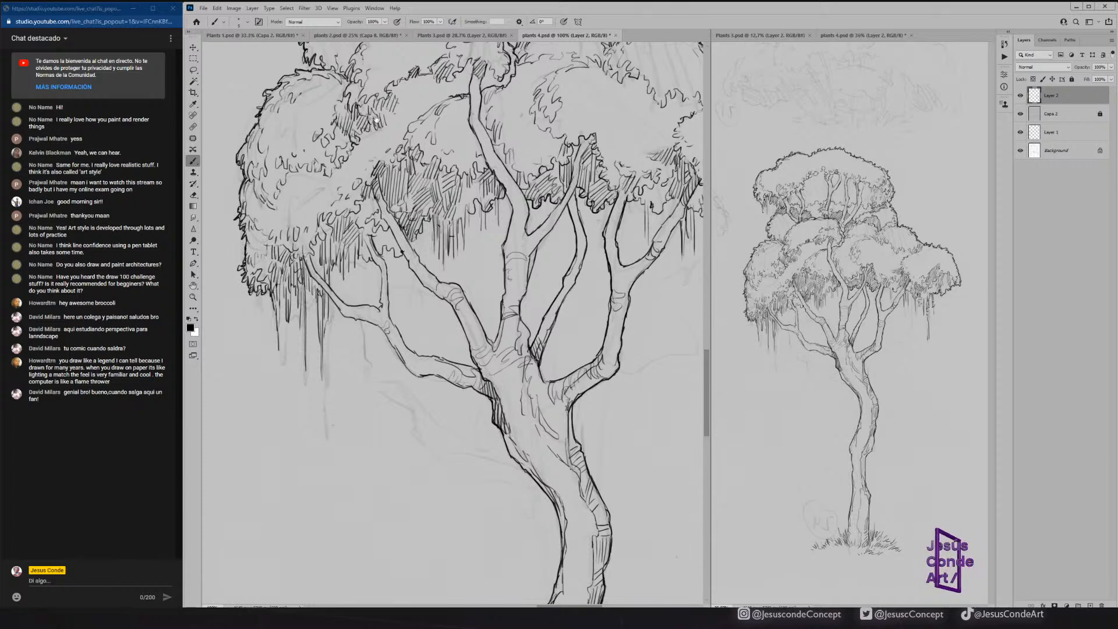
# Hatch the shaded foliage behind the branches in the tree's top canopy, and save the document.
pyautogui.scroll(10, 458, 323)
pyautogui.moveTo(390, 194)
pyautogui.mouseDown()
pyautogui.moveTo(425, 209)
pyautogui.moveTo(435, 194)
pyautogui.mouseUp()
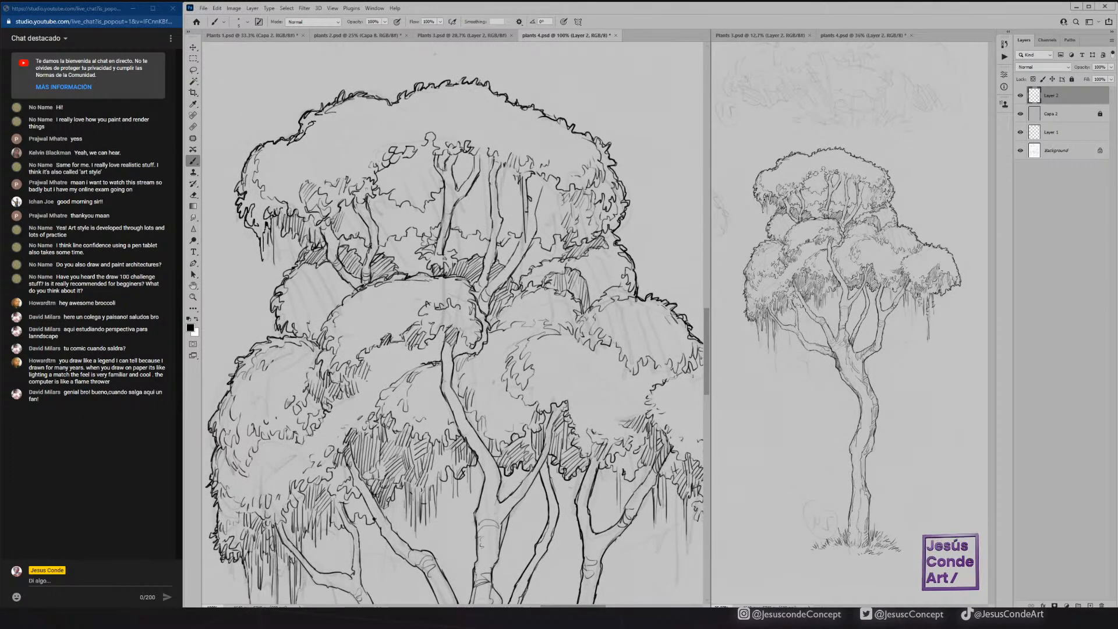
pyautogui.moveTo(380, 214)
pyautogui.mouseDown()
pyautogui.moveTo(404, 205)
pyautogui.moveTo(399, 233)
pyautogui.moveTo(391, 231)
pyautogui.mouseUp()
pyautogui.moveTo(385, 213); pyautogui.dragTo(379, 237)
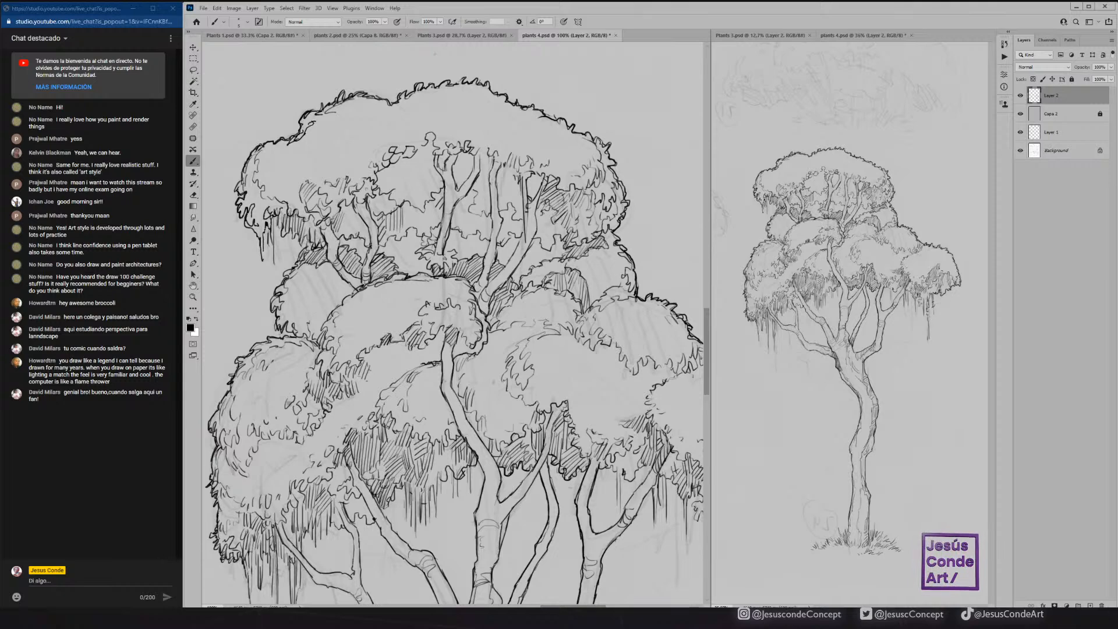
pyautogui.hotkey('ctrl', 's')
# Add curved bark lines across the left-hand branches and strengthen the lines where their tips meet the foliage.
pyautogui.moveTo(483, 478)
pyautogui.mouseDown()
pyautogui.moveTo(493, 321)
pyautogui.moveTo(500, 346)
pyautogui.moveTo(503, 318)
pyautogui.moveTo(478, 276)
pyautogui.mouseUp()
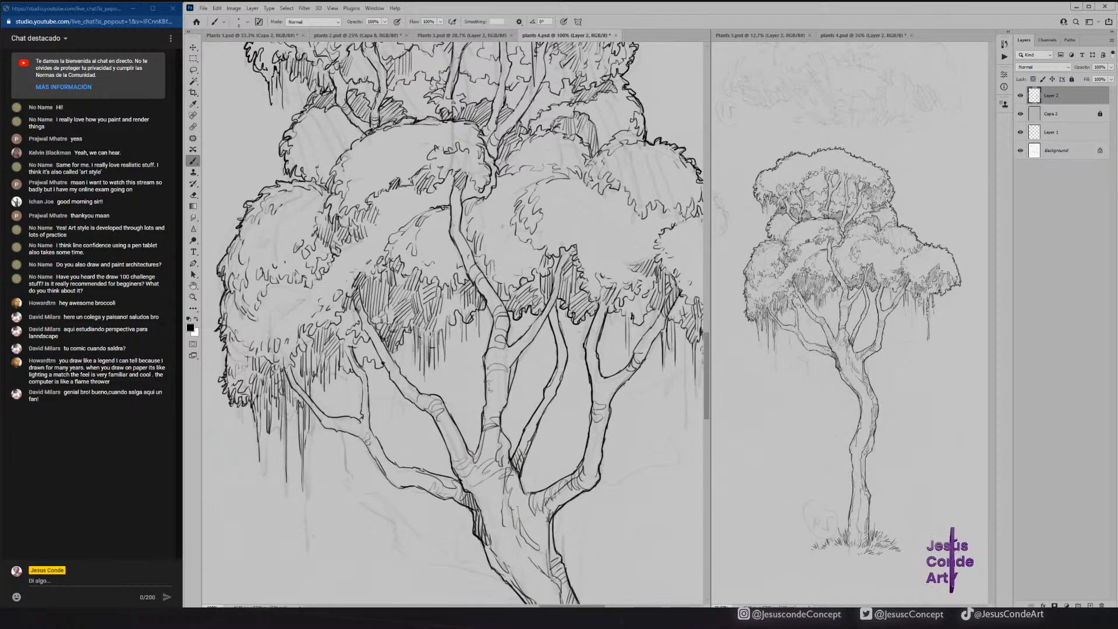
pyautogui.moveTo(390, 366); pyautogui.dragTo(397, 358)
pyautogui.moveTo(386, 359); pyautogui.dragTo(395, 352)
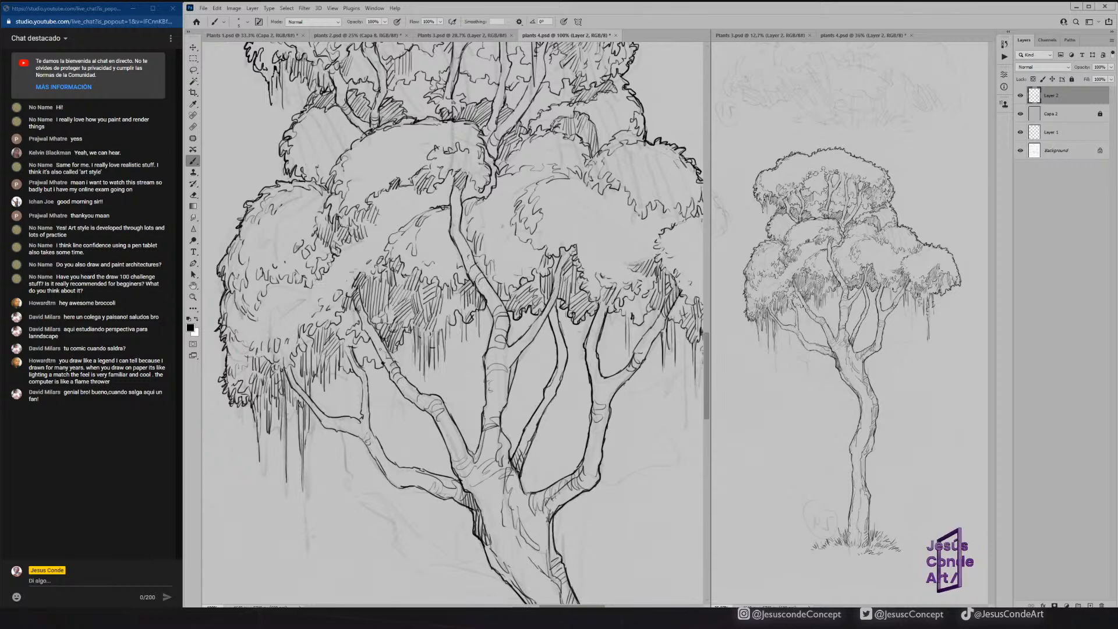
pyautogui.moveTo(360, 422); pyautogui.dragTo(369, 420)
pyautogui.moveTo(361, 405); pyautogui.dragTo(367, 373)
pyautogui.moveTo(333, 418)
pyautogui.mouseDown()
pyautogui.moveTo(327, 428)
pyautogui.moveTo(316, 415)
pyautogui.mouseUp()
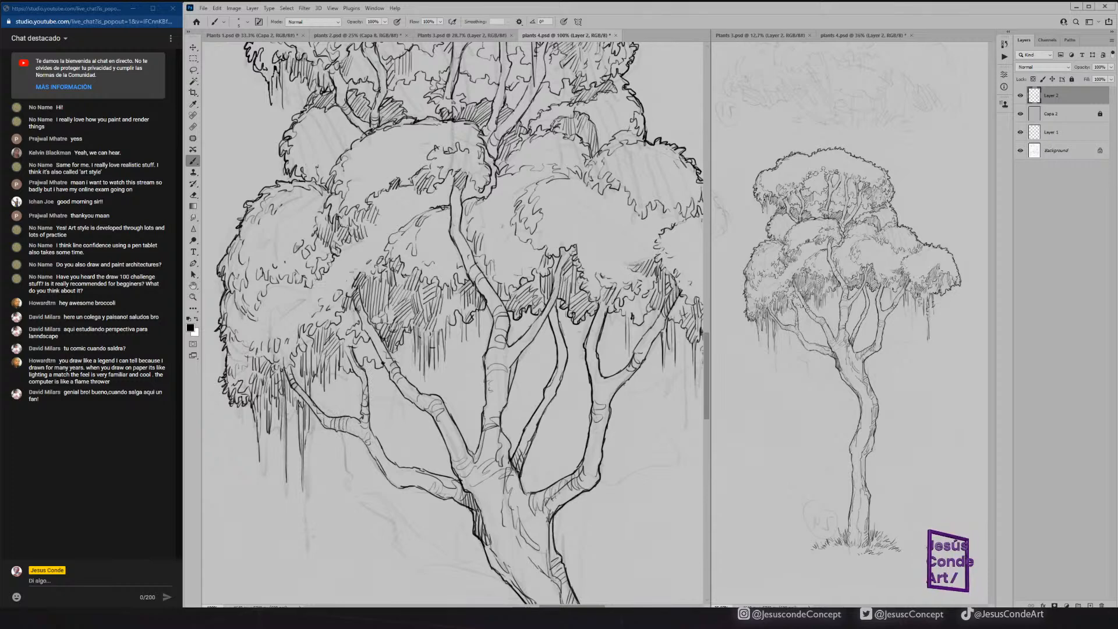
pyautogui.moveTo(344, 344)
pyautogui.mouseDown()
pyautogui.moveTo(352, 361)
pyautogui.moveTo(346, 333)
pyautogui.mouseUp()
pyautogui.moveTo(355, 310); pyautogui.dragTo(349, 325)
# Add short strokes in the foliage near the top of the right-hand branches, and save the document.
pyautogui.moveTo(639, 302)
pyautogui.mouseDown()
pyautogui.moveTo(636, 326)
pyautogui.moveTo(641, 317)
pyautogui.moveTo(628, 315)
pyautogui.mouseUp()
pyautogui.moveTo(634, 299); pyautogui.dragTo(623, 315)
pyautogui.moveTo(628, 300)
pyautogui.mouseDown()
pyautogui.moveTo(621, 311)
pyautogui.moveTo(629, 296)
pyautogui.mouseUp()
pyautogui.moveTo(629, 284)
pyautogui.mouseDown()
pyautogui.moveTo(621, 291)
pyautogui.moveTo(596, 275)
pyautogui.mouseUp()
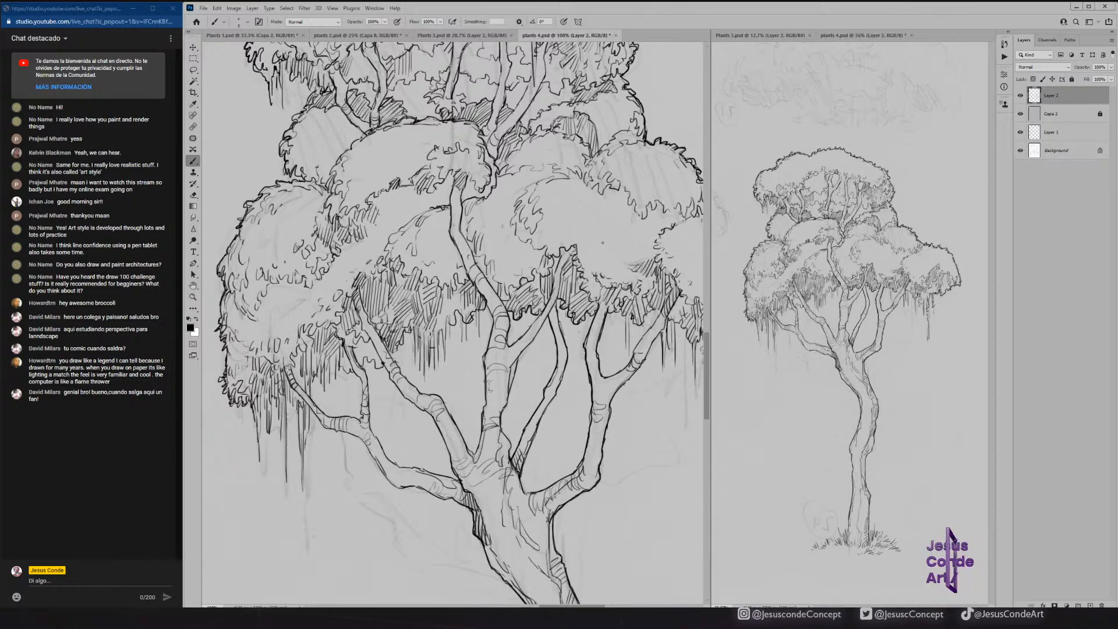
pyautogui.hotkey('ctrl', 's')
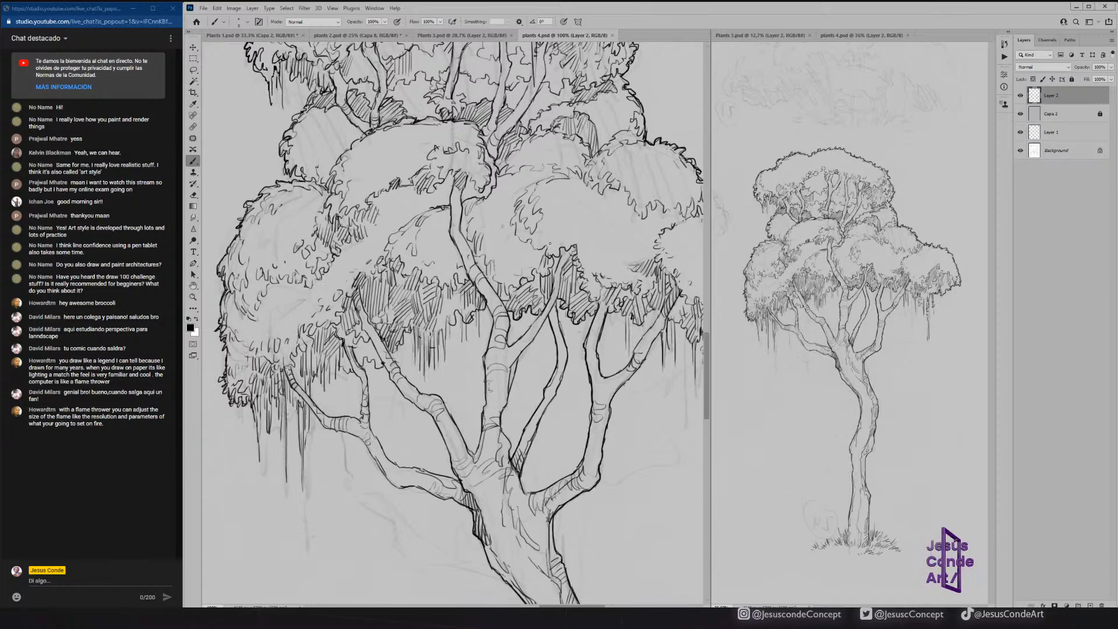
# Show Plants 3.psd in both document views and bring up the faint tilted mushroom sketch beneath the twin mushrooms.
pyautogui.moveTo(508, 289); pyautogui.dragTo(511, 336)
pyautogui.hotkey('ctrl', 'space')
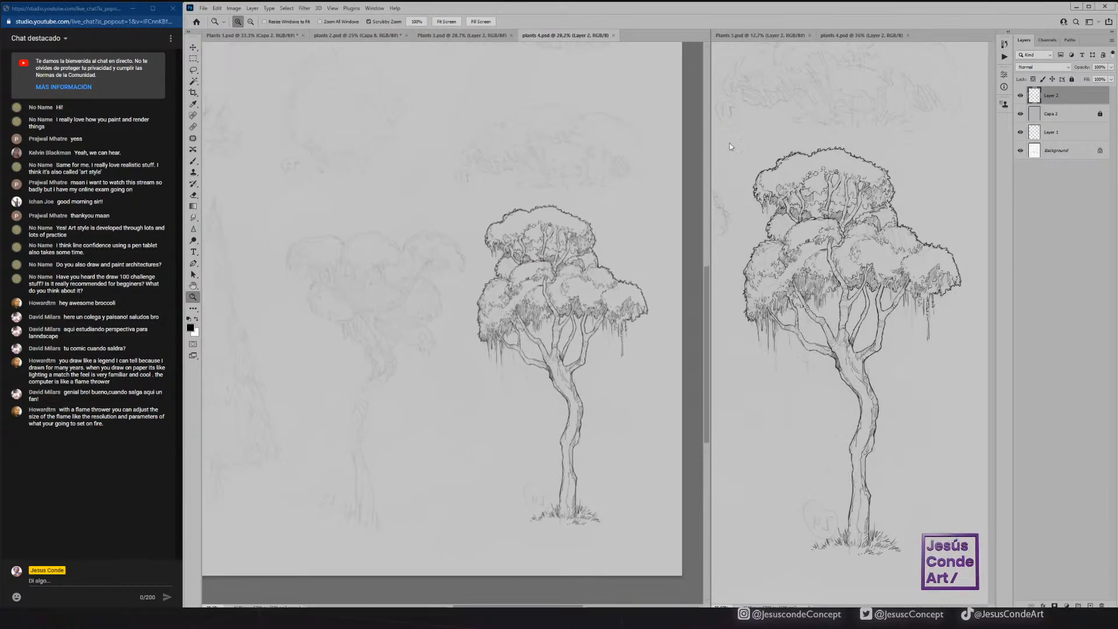
pyautogui.click(481, 37)
pyautogui.moveTo(409, 250); pyautogui.dragTo(526, 215)
pyautogui.click(832, 37)
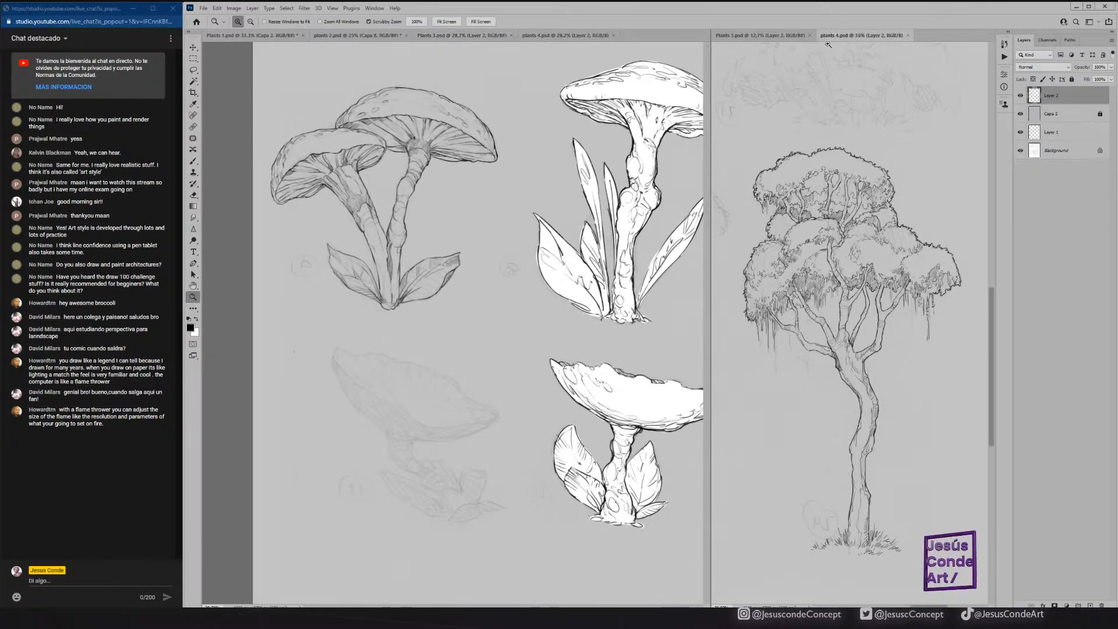
pyautogui.click(793, 36)
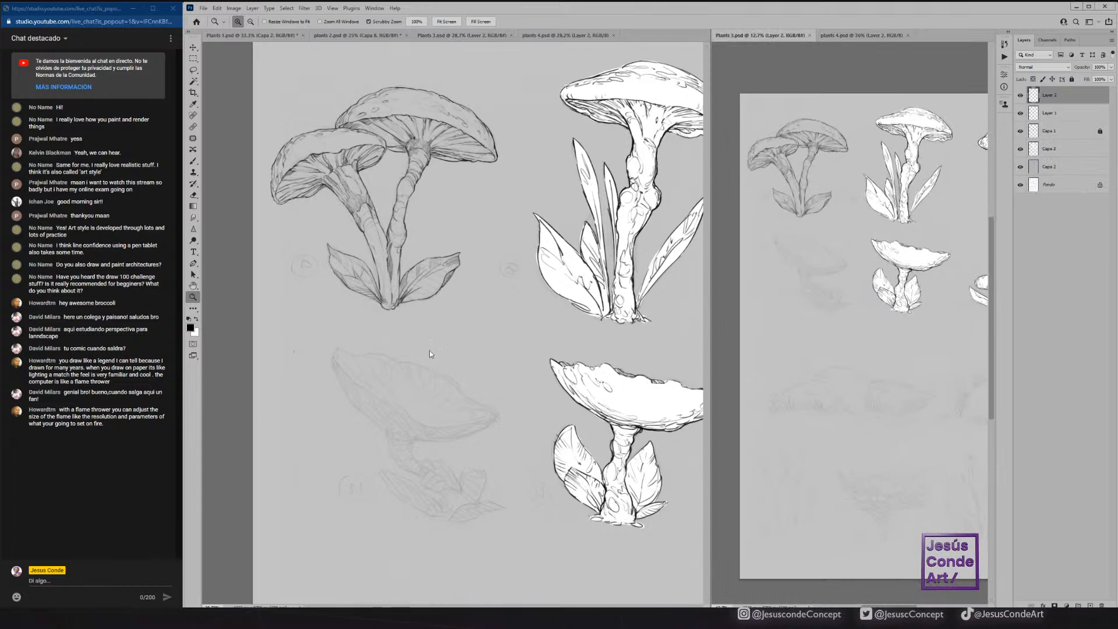
pyautogui.click(390, 363)
pyautogui.moveTo(428, 342); pyautogui.dragTo(420, 247)
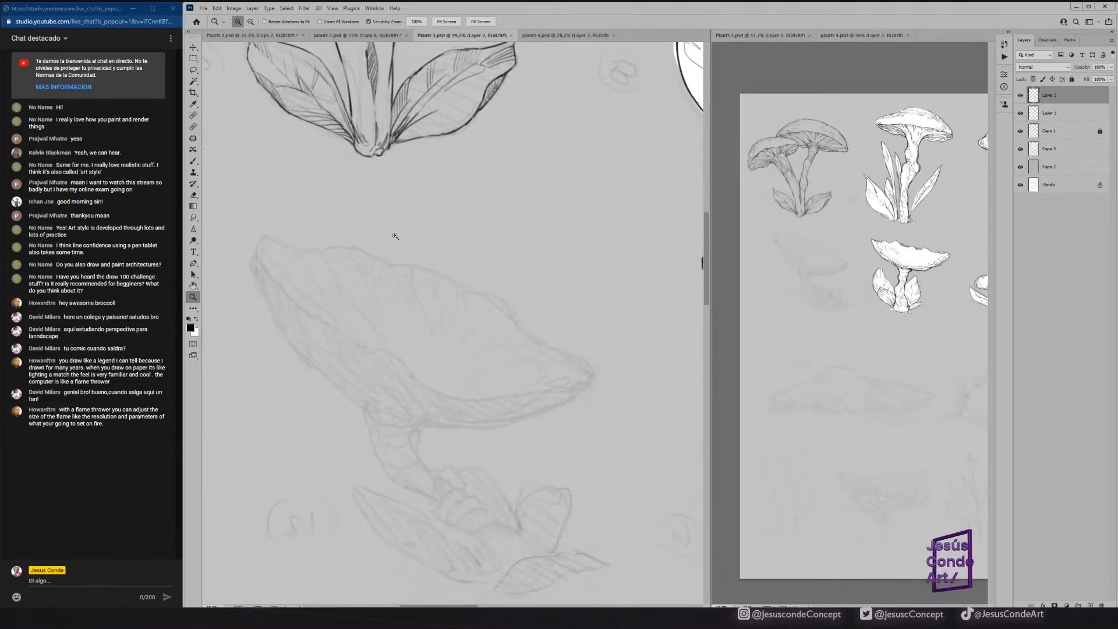
# Ink the tilted mushroom cap's wavy upper and lower rims, plus the underside edge with gill lines on its right half.
pyautogui.press('b')
pyautogui.moveTo(259, 263); pyautogui.dragTo(329, 329)
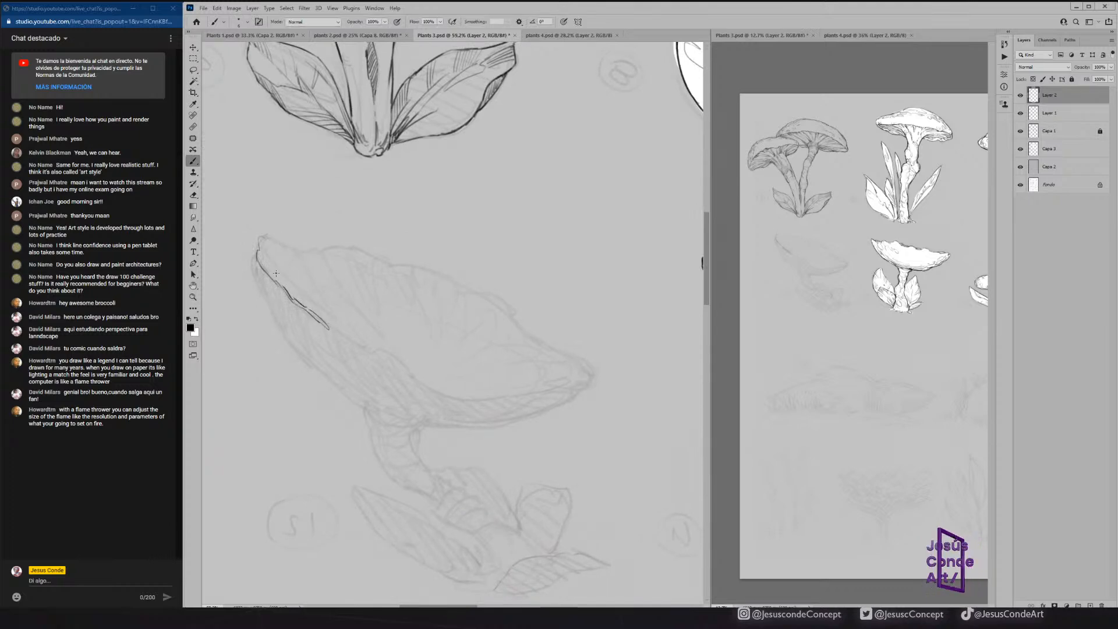
pyautogui.moveTo(285, 289)
pyautogui.mouseDown()
pyautogui.moveTo(260, 238)
pyautogui.moveTo(308, 255)
pyautogui.moveTo(358, 250)
pyautogui.moveTo(489, 294)
pyautogui.moveTo(590, 372)
pyautogui.mouseUp()
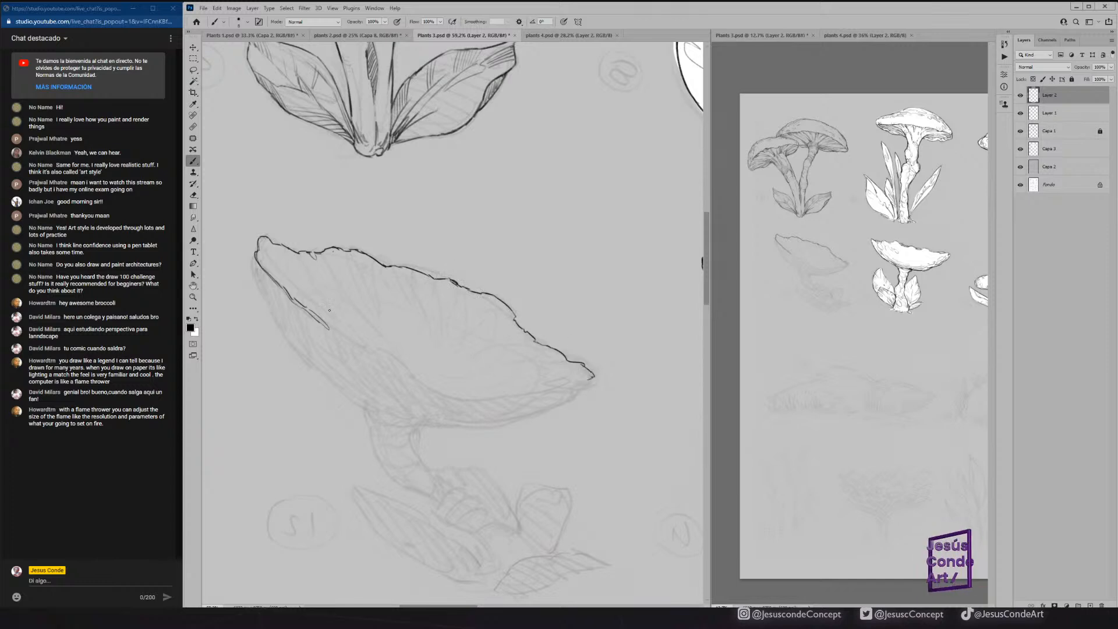
pyautogui.moveTo(305, 307)
pyautogui.mouseDown()
pyautogui.moveTo(365, 350)
pyautogui.moveTo(398, 356)
pyautogui.moveTo(420, 380)
pyautogui.moveTo(486, 398)
pyautogui.moveTo(588, 378)
pyautogui.moveTo(556, 404)
pyautogui.moveTo(495, 423)
pyautogui.moveTo(425, 418)
pyautogui.moveTo(527, 402)
pyautogui.moveTo(408, 419)
pyautogui.mouseUp()
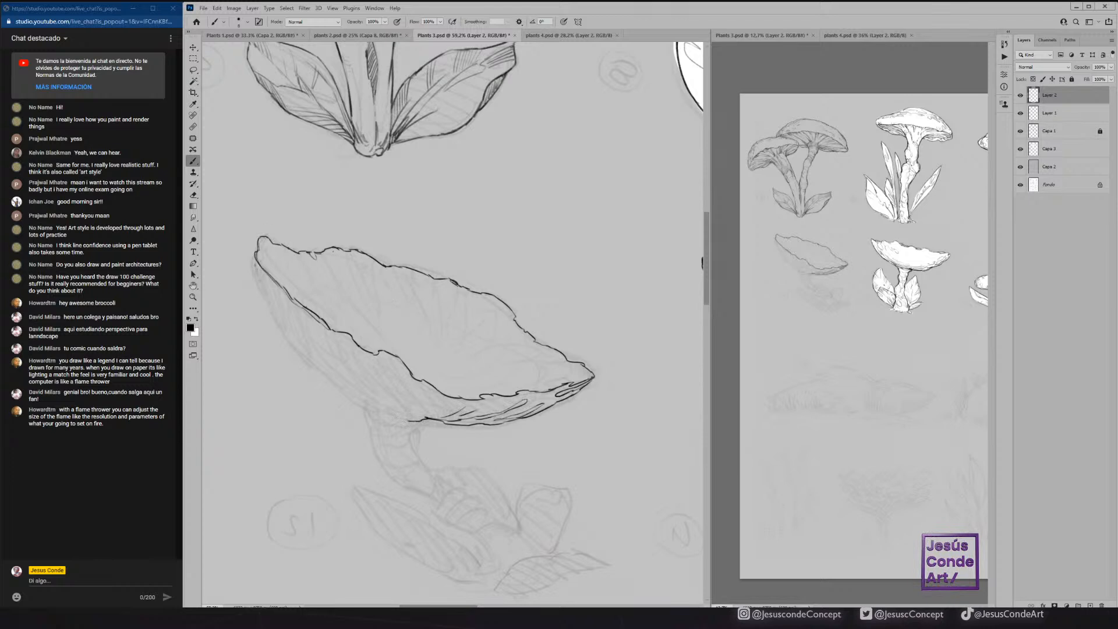
# Ink the left underside of the mushroom cap with gill lines and close its lower outline above the stem.
pyautogui.moveTo(255, 249)
pyautogui.mouseDown()
pyautogui.moveTo(278, 331)
pyautogui.moveTo(278, 306)
pyautogui.moveTo(303, 358)
pyautogui.moveTo(273, 283)
pyautogui.moveTo(325, 376)
pyautogui.moveTo(309, 334)
pyautogui.mouseUp()
pyautogui.moveTo(323, 373)
pyautogui.mouseDown()
pyautogui.moveTo(346, 396)
pyautogui.moveTo(316, 350)
pyautogui.mouseUp()
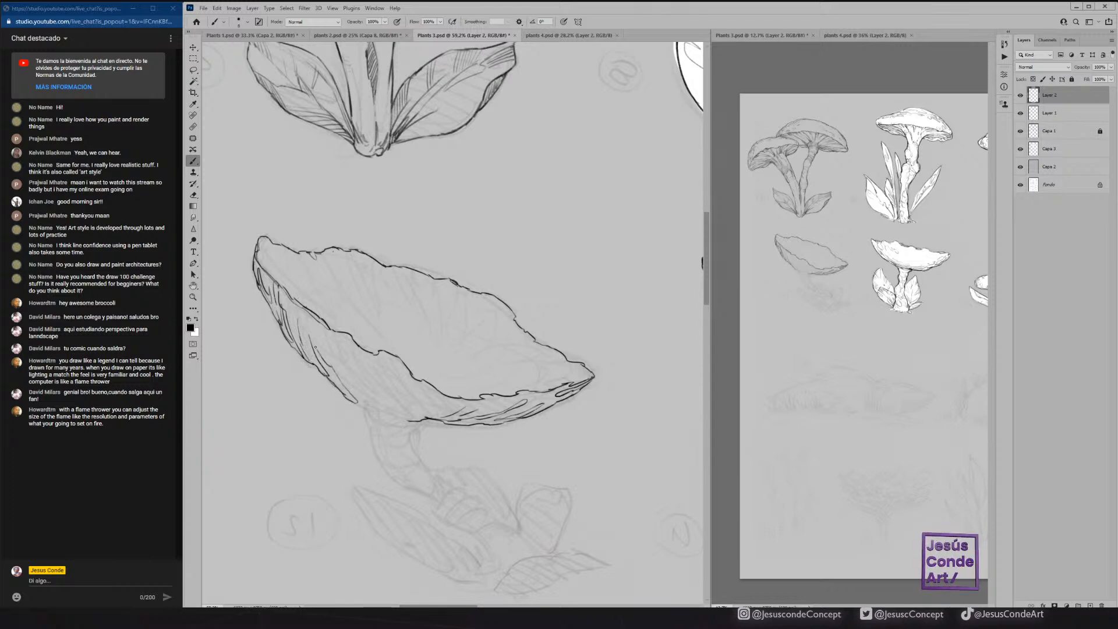
pyautogui.moveTo(355, 401)
pyautogui.mouseDown()
pyautogui.moveTo(383, 413)
pyautogui.moveTo(436, 237)
pyautogui.moveTo(431, 331)
pyautogui.moveTo(378, 414)
pyautogui.moveTo(451, 402)
pyautogui.moveTo(432, 425)
pyautogui.mouseUp()
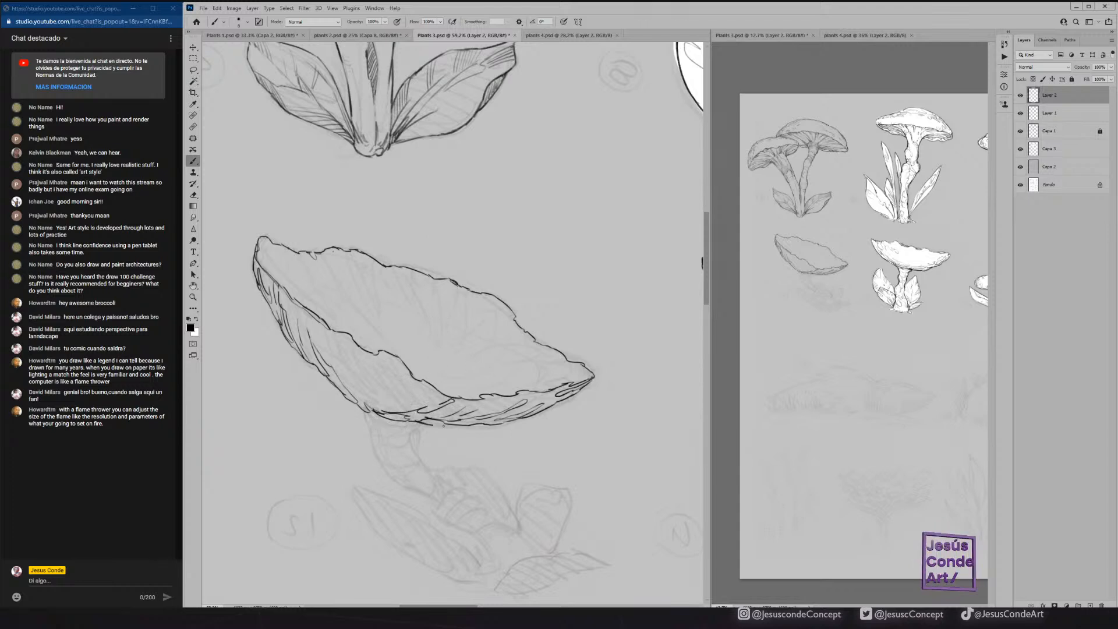
# Choose the Sampled Brush 7 1947 preset, try it with a stroke beside the mushroom, and undo that stroke.
pyautogui.click(247, 22)
pyautogui.moveTo(504, 210); pyautogui.dragTo(511, 477)
pyautogui.click(272, 543)
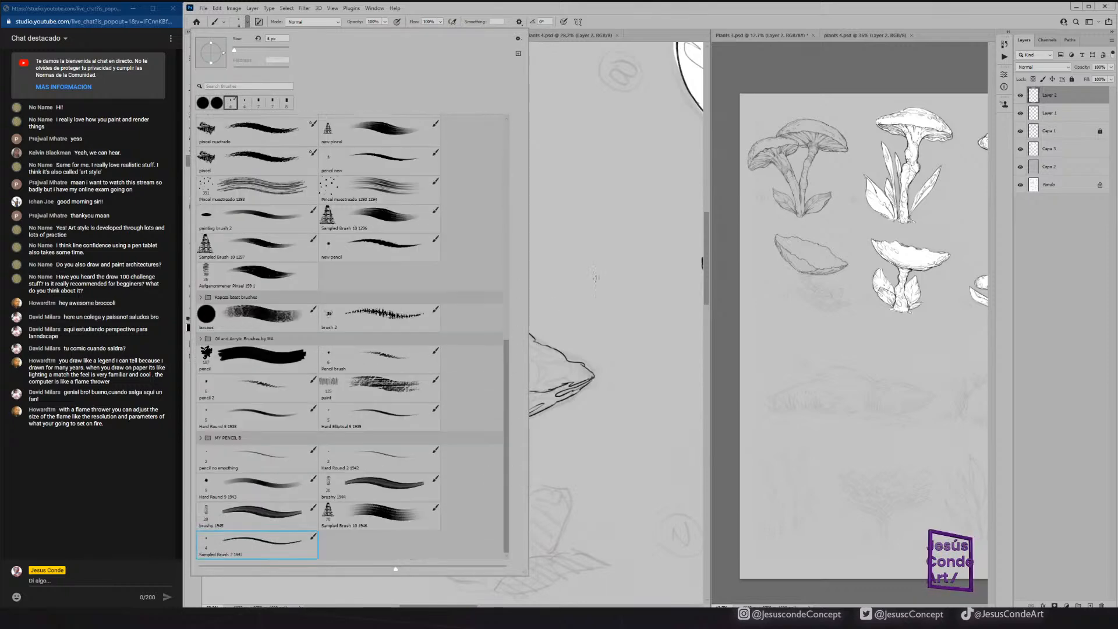
pyautogui.moveTo(595, 277)
pyautogui.mouseDown()
pyautogui.moveTo(585, 320)
pyautogui.moveTo(655, 360)
pyautogui.mouseUp()
pyautogui.hotkey('ctrl', 'z')
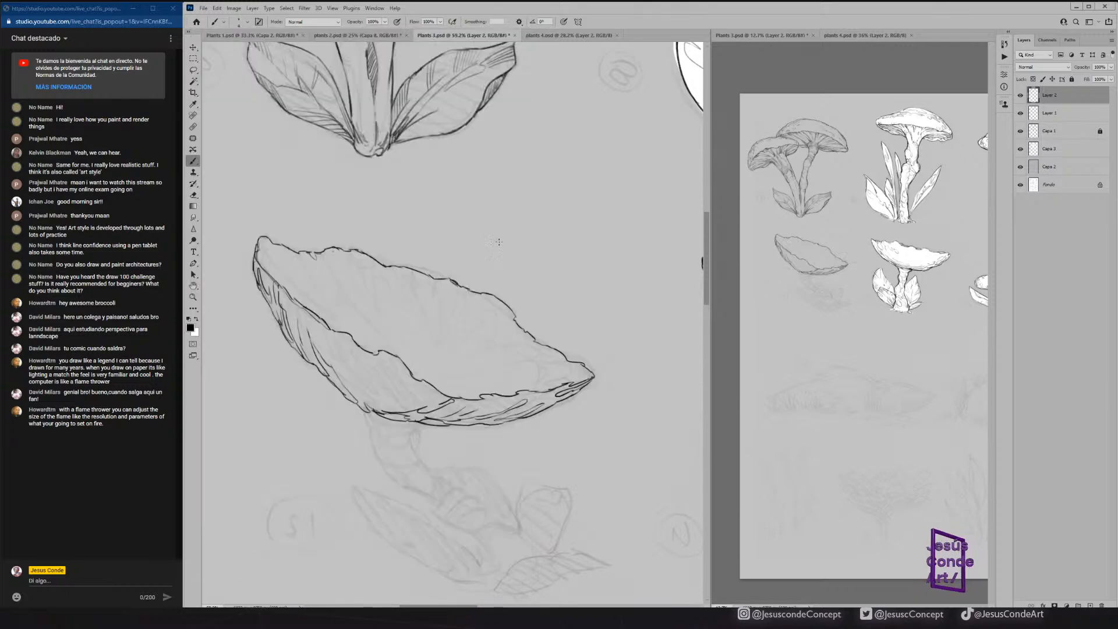
# Reinforce the tilted cap's left edge and right lower rim, add fold lines inside its right end, and tidy them with the Eraser.
pyautogui.moveTo(262, 254); pyautogui.dragTo(284, 279)
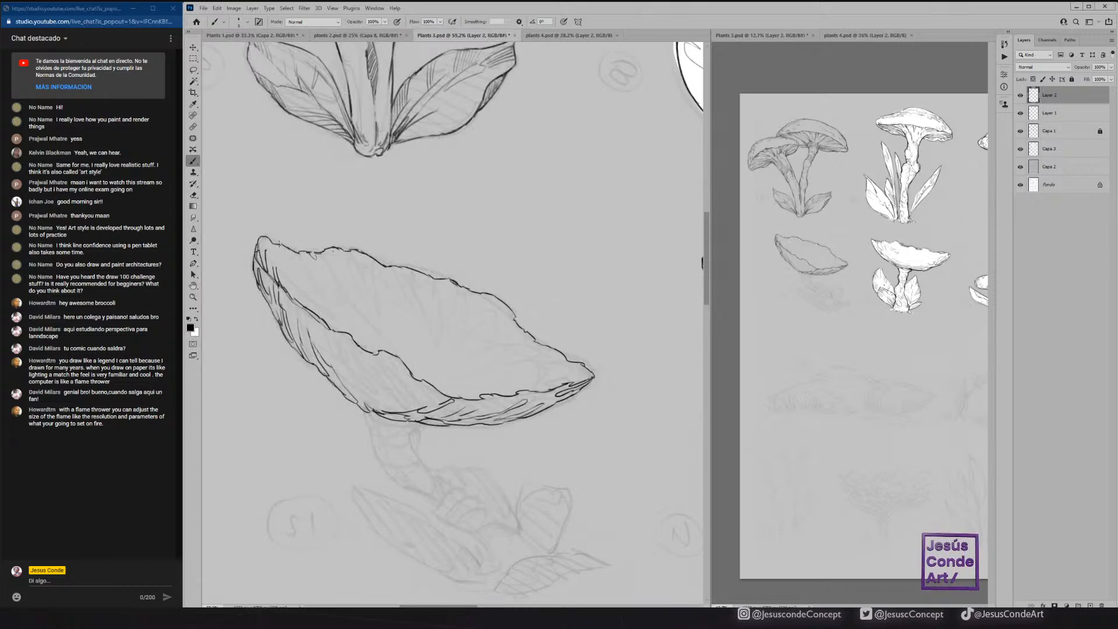
pyautogui.moveTo(262, 237)
pyautogui.mouseDown()
pyautogui.moveTo(259, 289)
pyautogui.moveTo(293, 350)
pyautogui.mouseUp()
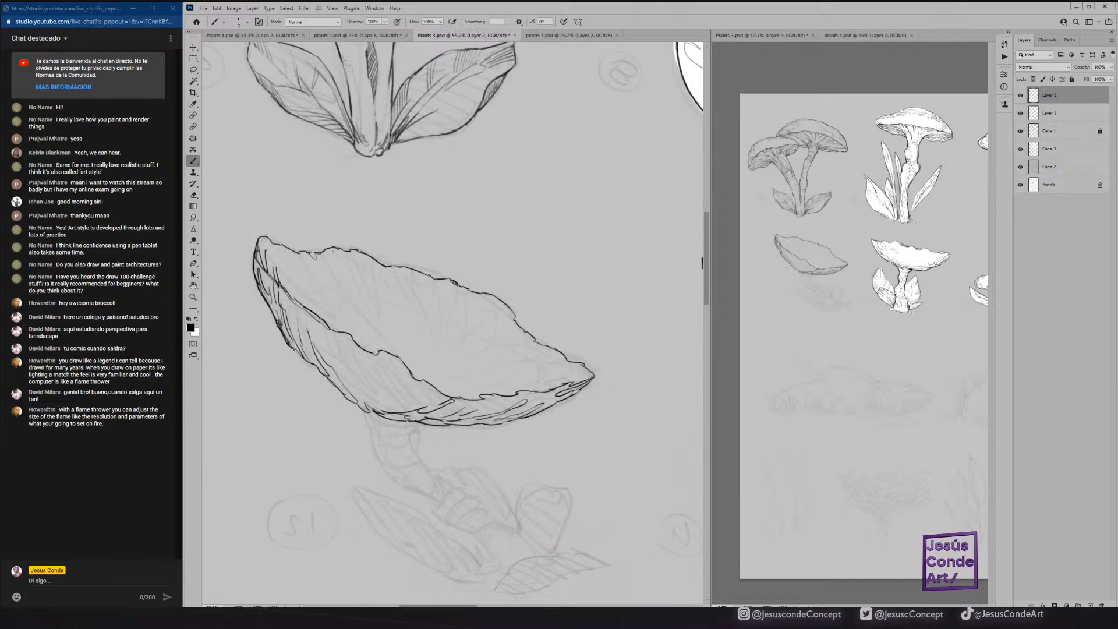
pyautogui.moveTo(268, 239); pyautogui.dragTo(274, 249)
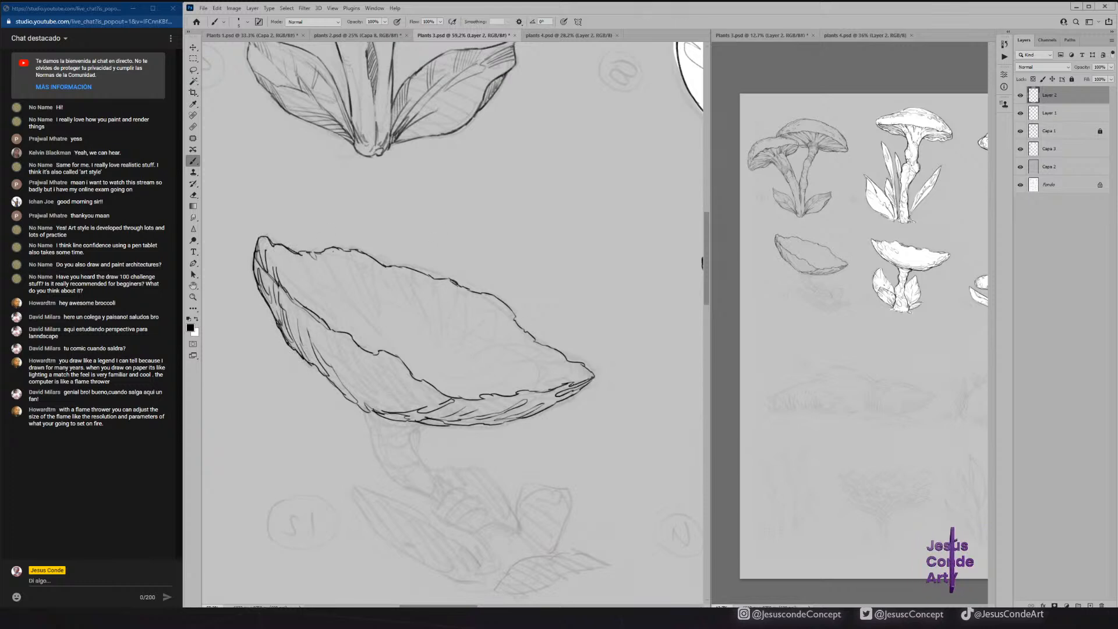
pyautogui.moveTo(570, 383); pyautogui.dragTo(514, 393)
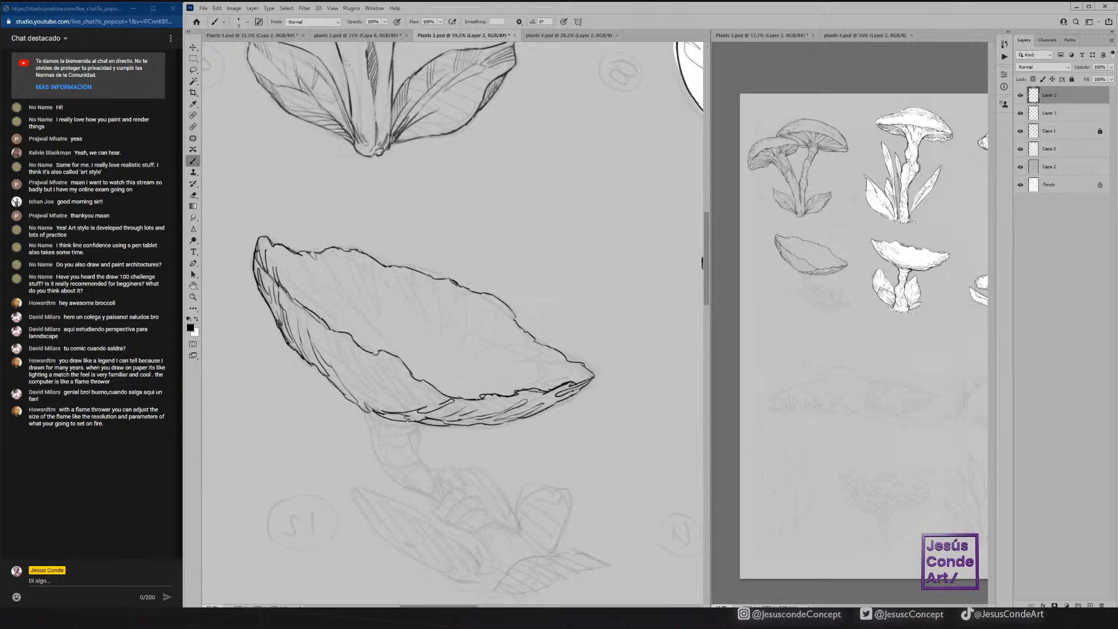
pyautogui.moveTo(590, 371)
pyautogui.mouseDown()
pyautogui.moveTo(473, 389)
pyautogui.moveTo(519, 368)
pyautogui.mouseUp()
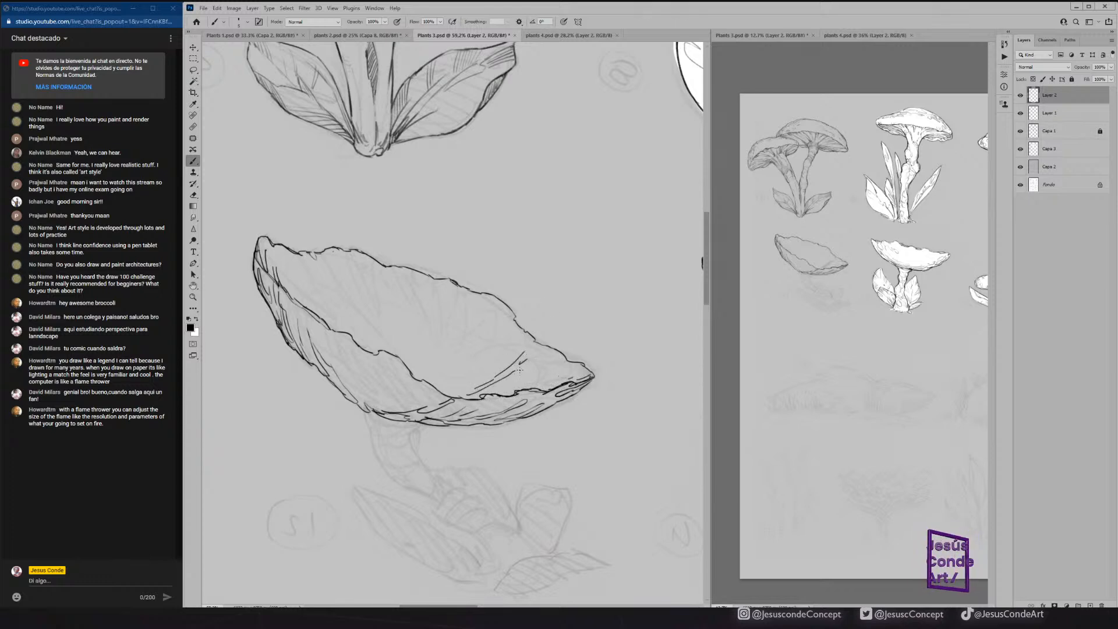
pyautogui.press('e')
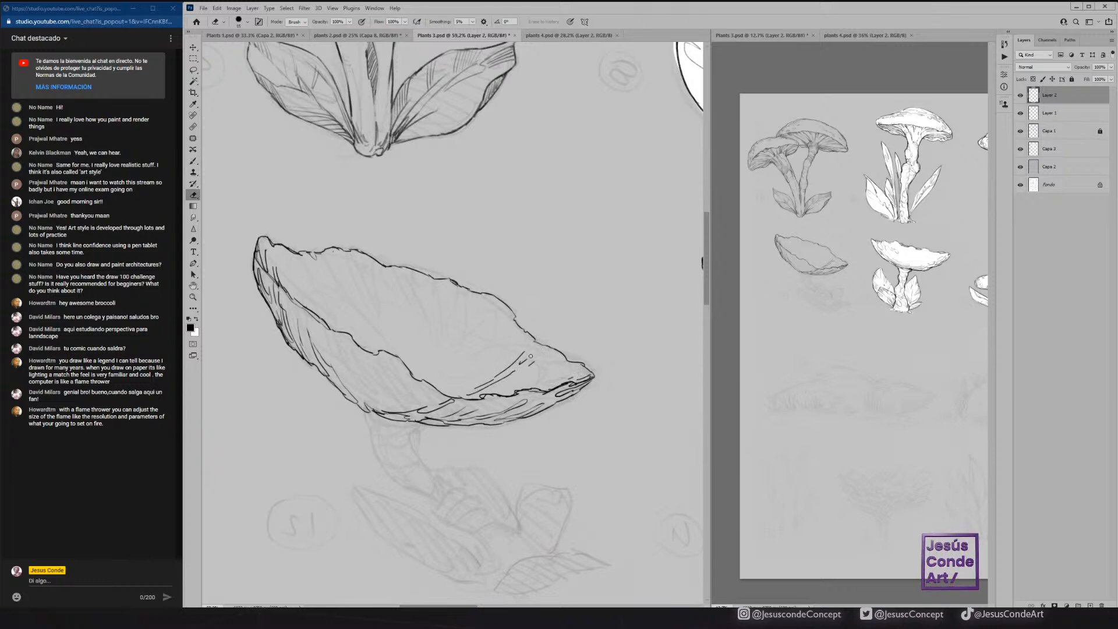
# Choose the Sampled Brush 7 1768 preset from K_BRUSHES, undo a test stroke beside the mushroom, and reduce the brush size.
pyautogui.press('b')
pyautogui.click(249, 22)
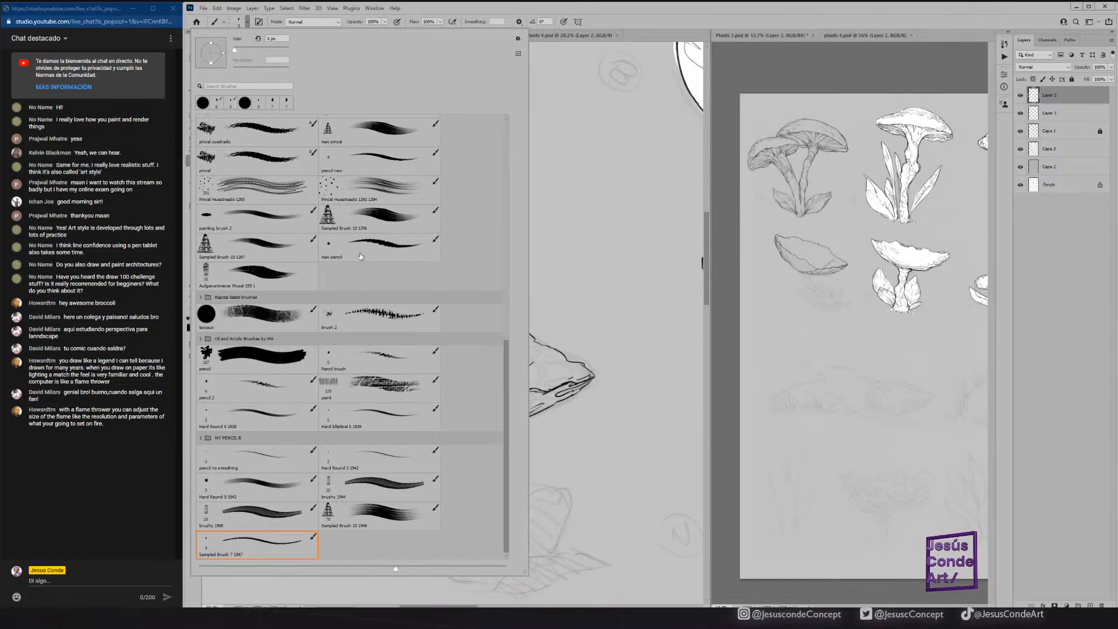
pyautogui.moveTo(504, 362); pyautogui.dragTo(502, 180)
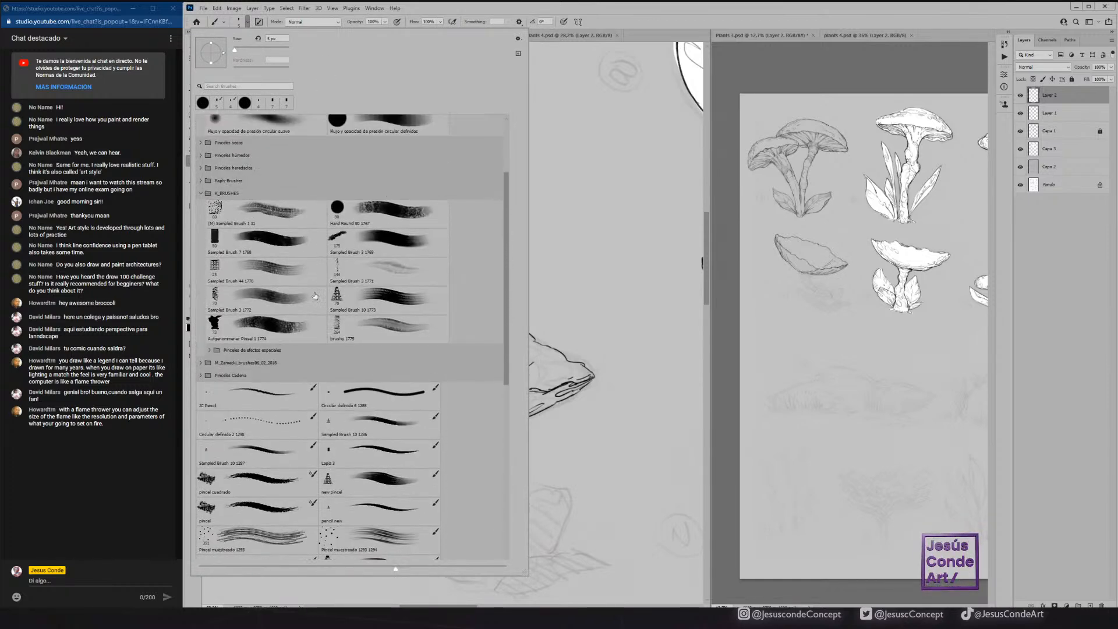
pyautogui.click(310, 239)
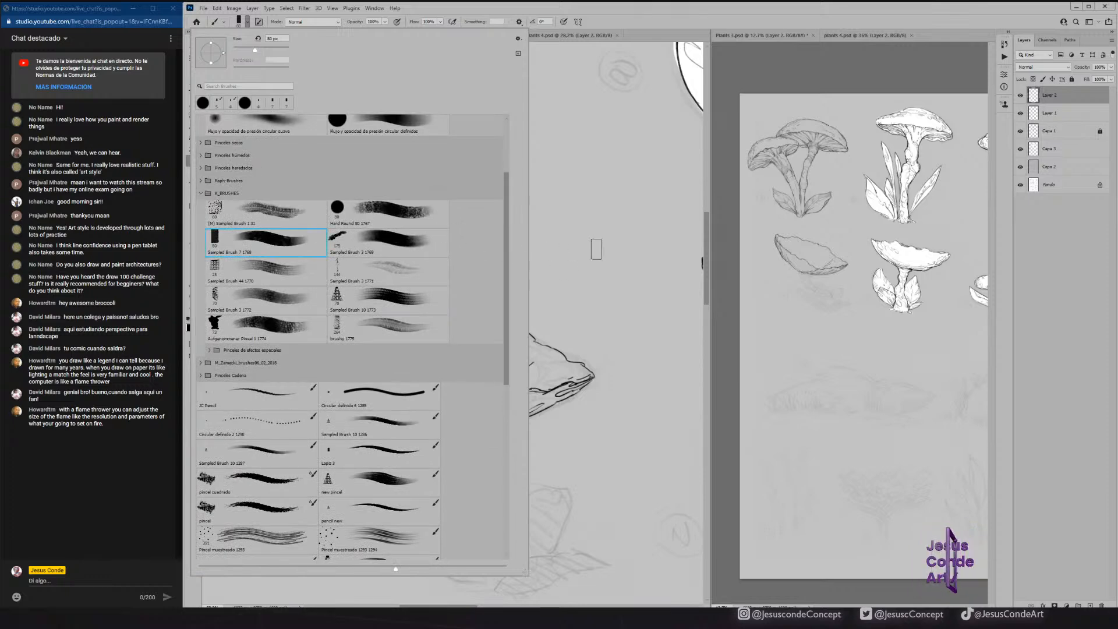
pyautogui.moveTo(551, 262); pyautogui.dragTo(547, 309)
pyautogui.hotkey('ctrl', 'z')
pyautogui.press('[')
pyautogui.press('[')
pyautogui.press('[')
pyautogui.press('[')
pyautogui.press('[')
pyautogui.press('[')
pyautogui.press('[')
pyautogui.press('[')
pyautogui.press('[')
pyautogui.press('[')
pyautogui.press('[')
pyautogui.press('[')
# Hatch fold lines inside the mushroom cap, running inward from the upper rim and along its right end.
pyautogui.moveTo(299, 291)
pyautogui.mouseDown()
pyautogui.moveTo(315, 314)
pyautogui.moveTo(315, 271)
pyautogui.moveTo(323, 274)
pyautogui.mouseUp()
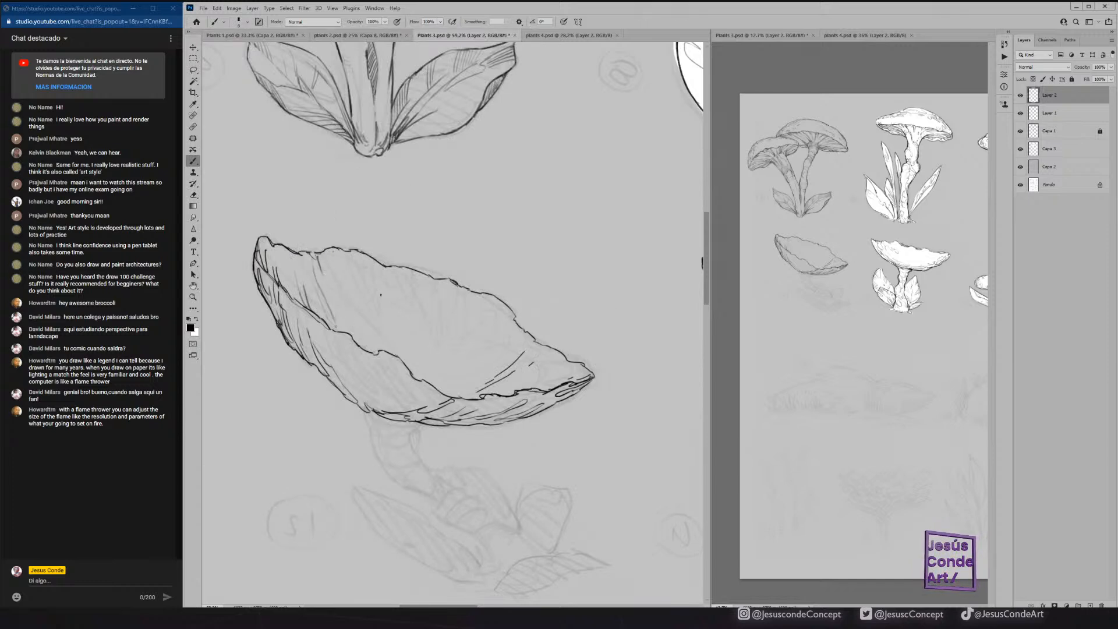
pyautogui.moveTo(419, 311); pyautogui.dragTo(416, 334)
pyautogui.moveTo(450, 290)
pyautogui.mouseDown()
pyautogui.moveTo(451, 316)
pyautogui.moveTo(461, 289)
pyautogui.moveTo(479, 304)
pyautogui.moveTo(458, 342)
pyautogui.mouseUp()
pyautogui.moveTo(501, 310); pyautogui.dragTo(486, 360)
pyautogui.moveTo(554, 349); pyautogui.dragTo(543, 359)
pyautogui.moveTo(555, 355)
pyautogui.mouseDown()
pyautogui.moveTo(536, 370)
pyautogui.moveTo(549, 382)
pyautogui.mouseUp()
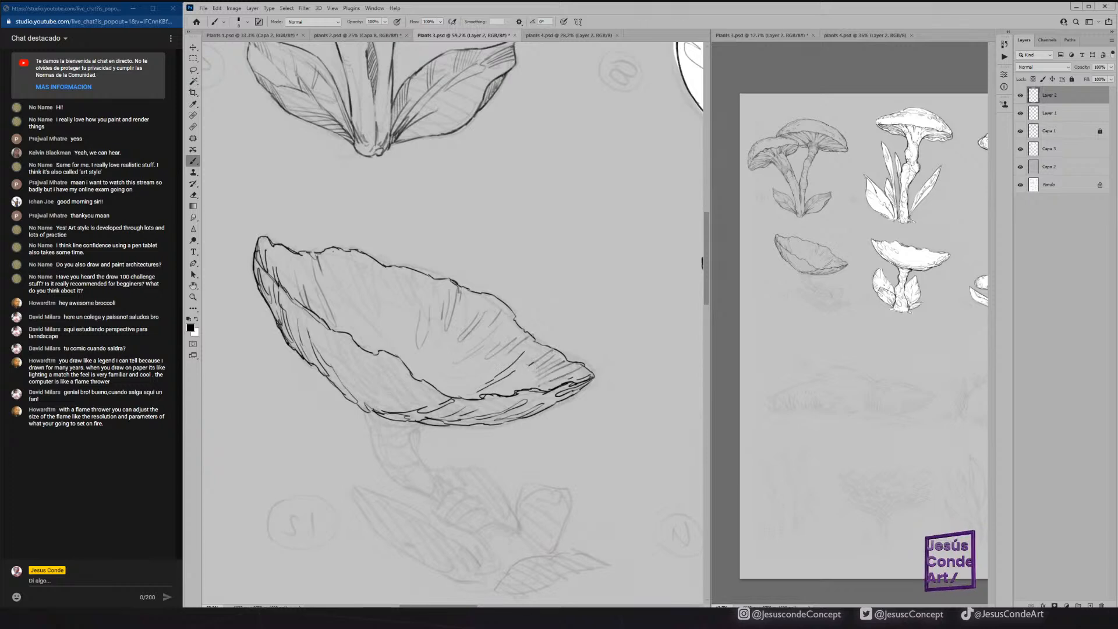
# Shade the cap's pointed left tip with close hatch lines and clean up the overshooting strokes there with the Eraser.
pyautogui.moveTo(291, 249)
pyautogui.mouseDown()
pyautogui.moveTo(280, 289)
pyautogui.moveTo(266, 274)
pyautogui.mouseUp()
pyautogui.moveTo(266, 231); pyautogui.dragTo(262, 251)
pyautogui.moveTo(263, 238); pyautogui.dragTo(261, 254)
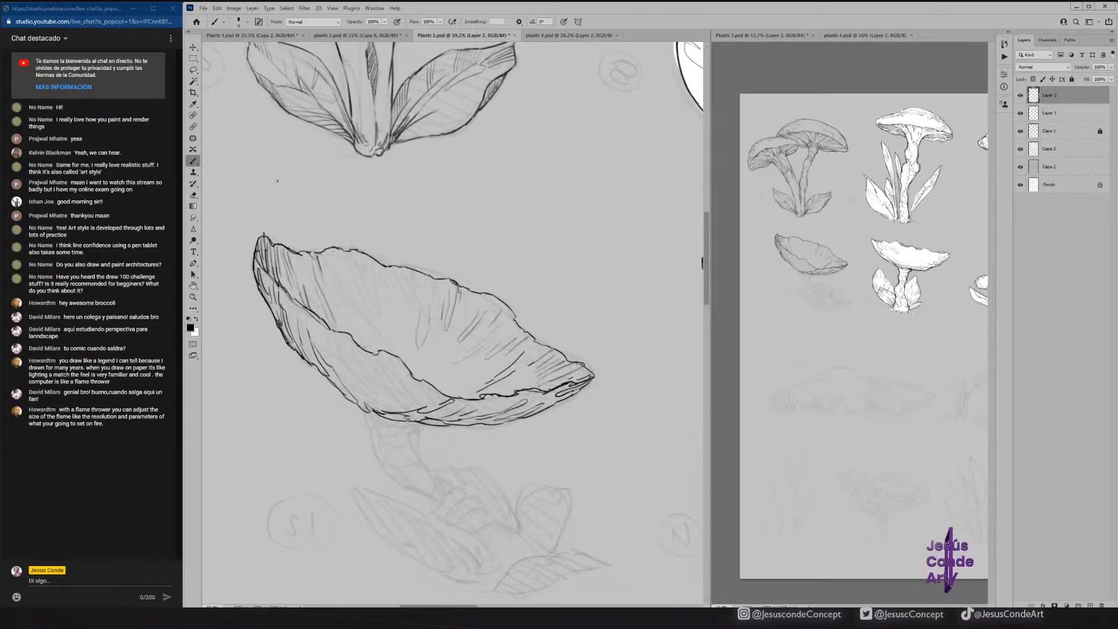
pyautogui.press('e')
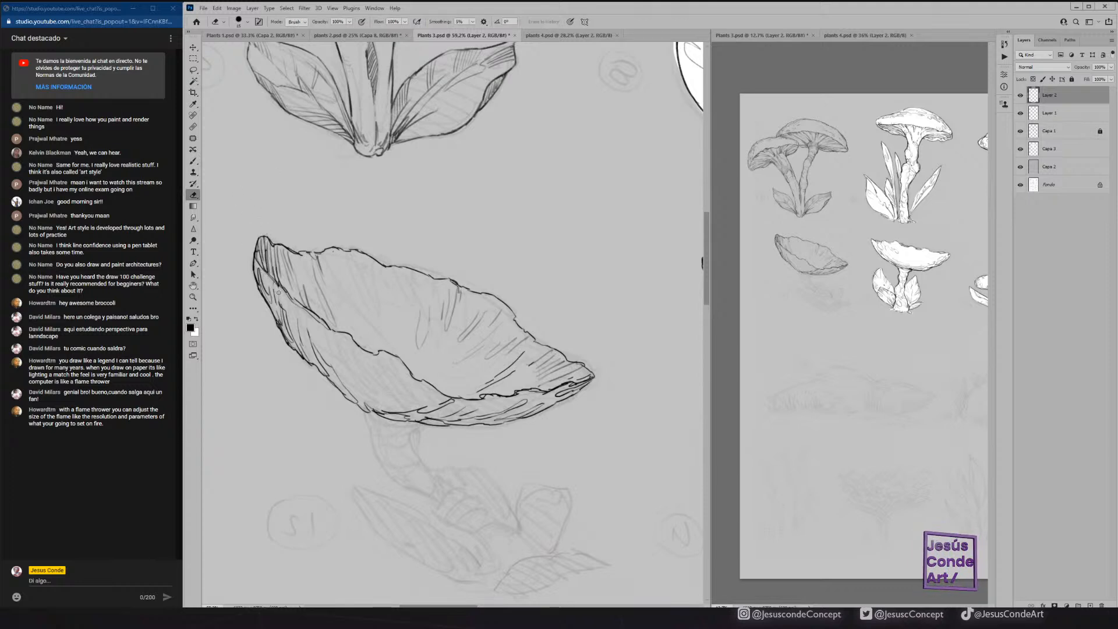
pyautogui.press('b')
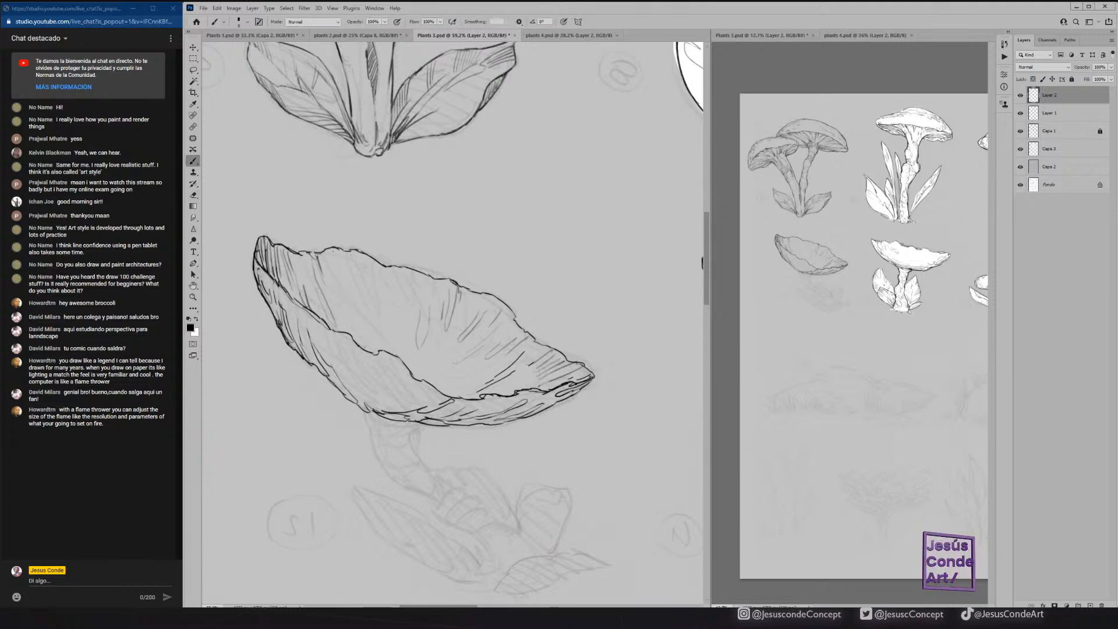
pyautogui.press('e')
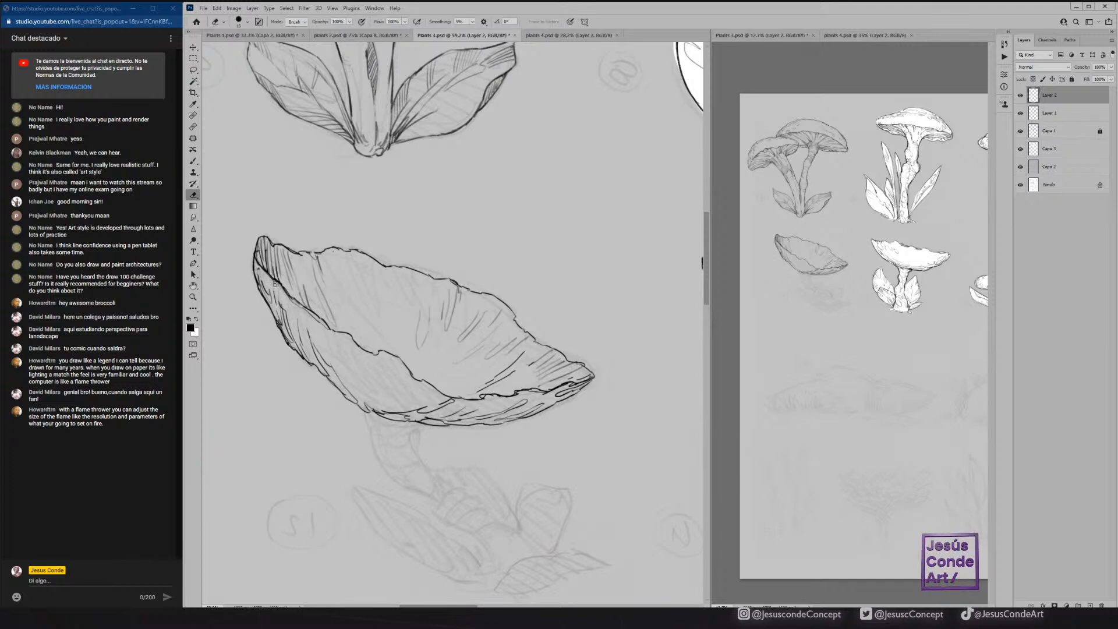
pyautogui.press('b')
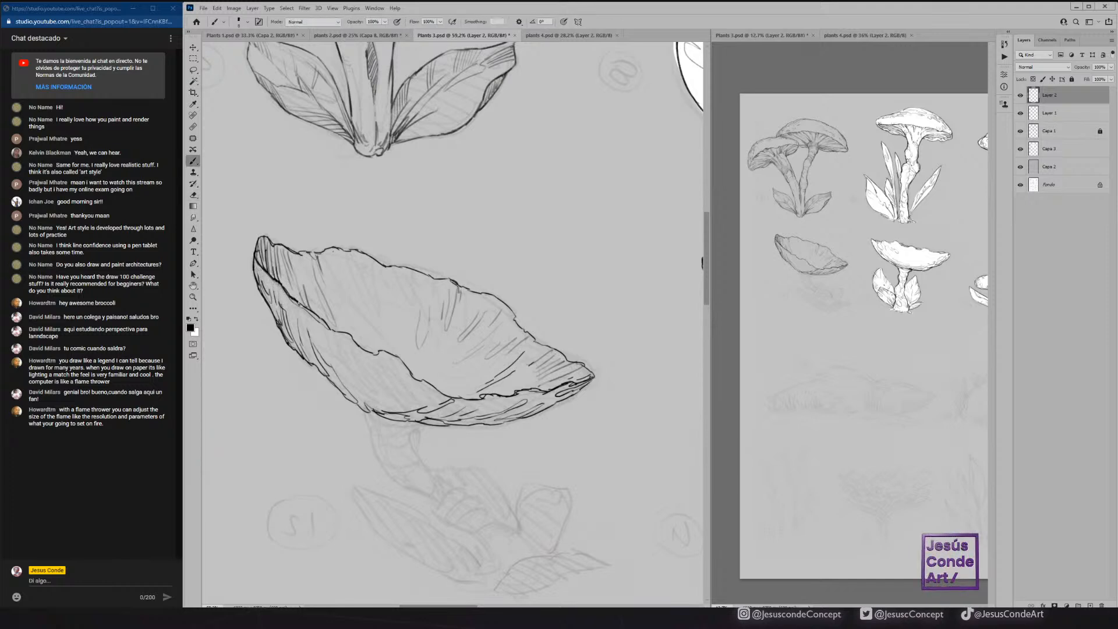
# Thicken the cap's lower right rim line and ink both sides of the upper stem with short shading lines beneath the cap.
pyautogui.moveTo(426, 273); pyautogui.dragTo(447, 246)
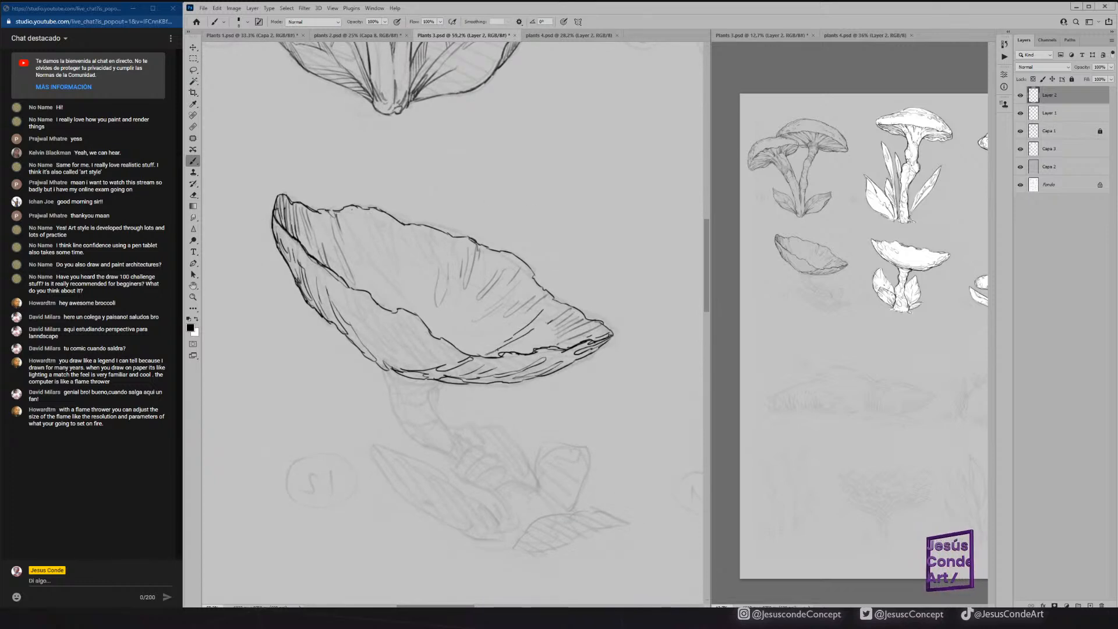
pyautogui.moveTo(516, 346); pyautogui.dragTo(571, 347)
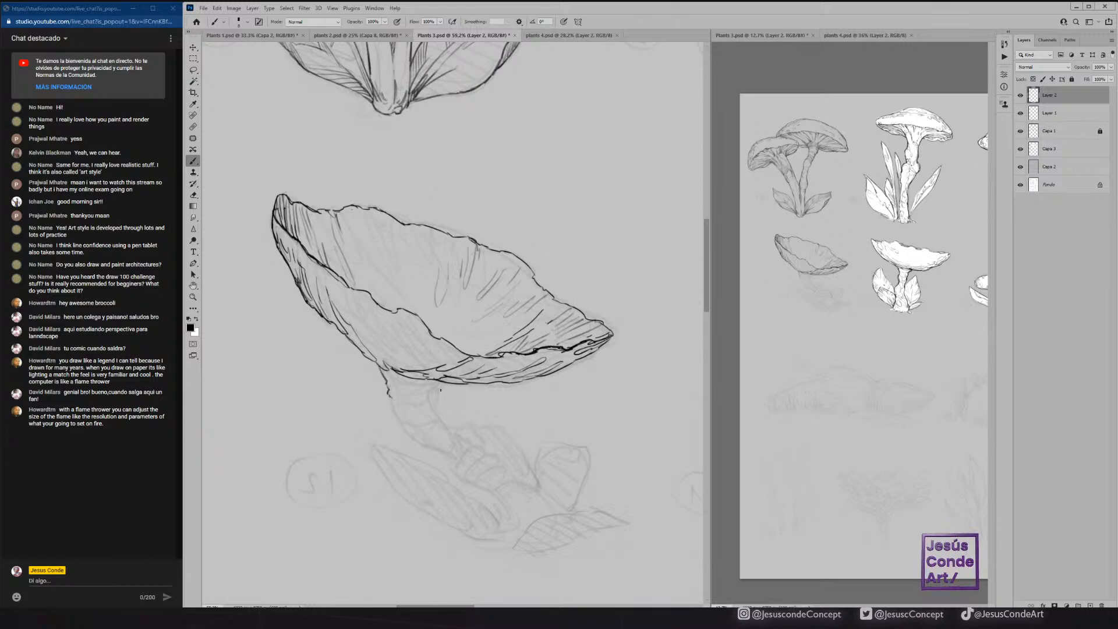
pyautogui.moveTo(416, 391)
pyautogui.mouseDown()
pyautogui.moveTo(438, 391)
pyautogui.moveTo(423, 400)
pyautogui.moveTo(446, 420)
pyautogui.moveTo(396, 400)
pyautogui.moveTo(423, 442)
pyautogui.mouseUp()
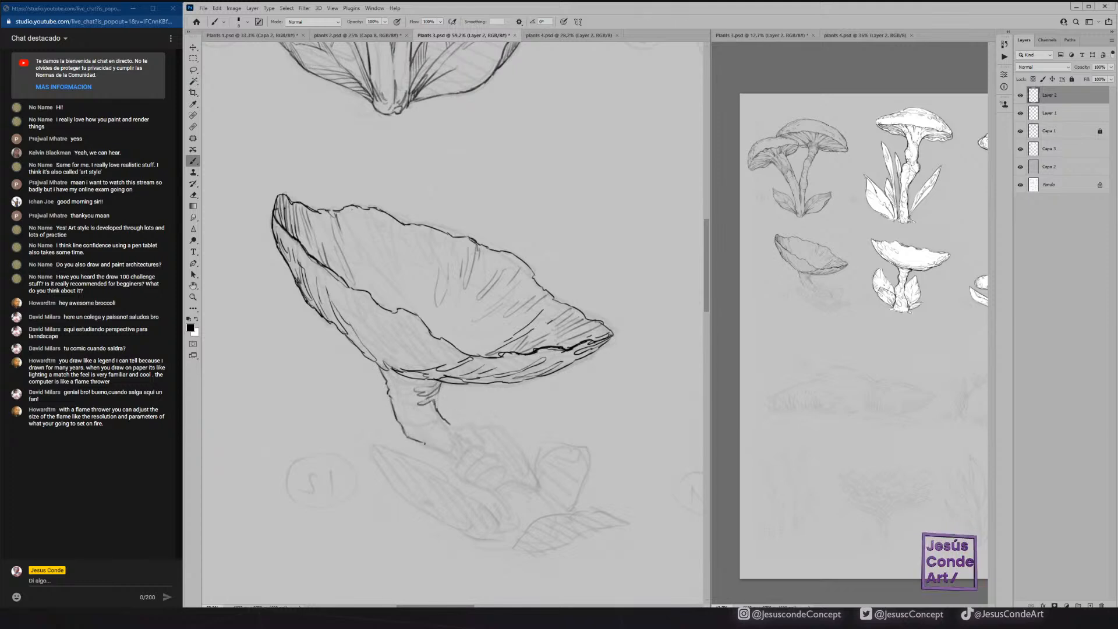
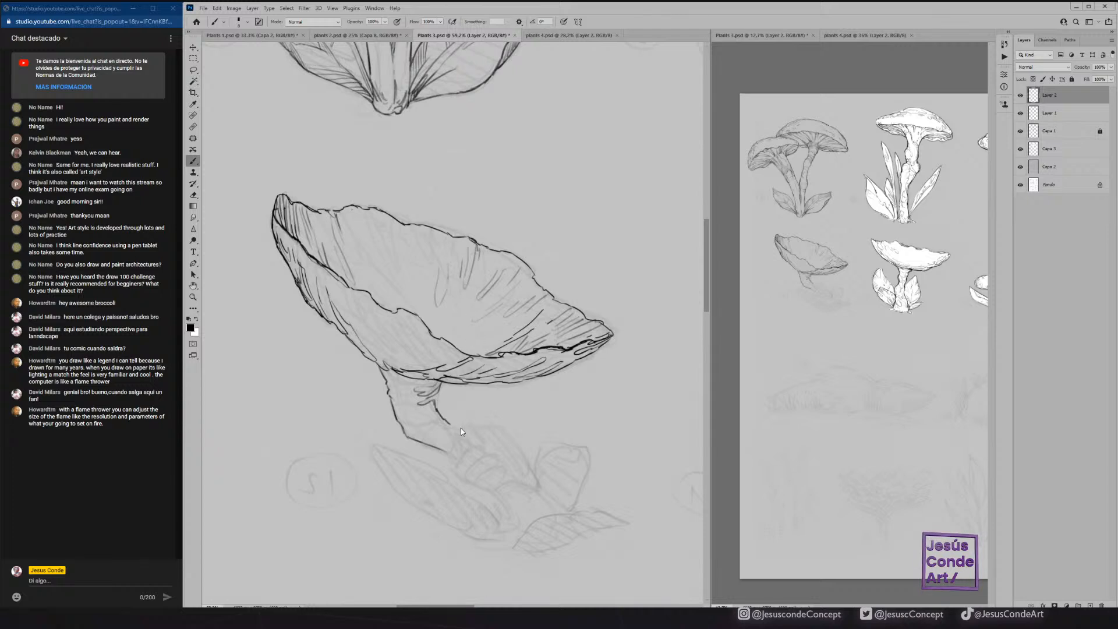
# Shade the tilted mushroom's upper stem with curved hatch lines and ink the ringed bend below it.
pyautogui.moveTo(447, 423)
pyautogui.mouseDown()
pyautogui.moveTo(483, 448)
pyautogui.moveTo(454, 461)
pyautogui.moveTo(467, 482)
pyautogui.moveTo(456, 451)
pyautogui.moveTo(487, 449)
pyautogui.moveTo(450, 457)
pyautogui.moveTo(436, 439)
pyautogui.moveTo(408, 435)
pyautogui.mouseUp()
pyautogui.moveTo(434, 412); pyautogui.dragTo(415, 417)
pyautogui.moveTo(414, 418); pyautogui.dragTo(405, 429)
pyautogui.moveTo(414, 413); pyautogui.dragTo(401, 423)
pyautogui.moveTo(406, 381); pyautogui.dragTo(389, 392)
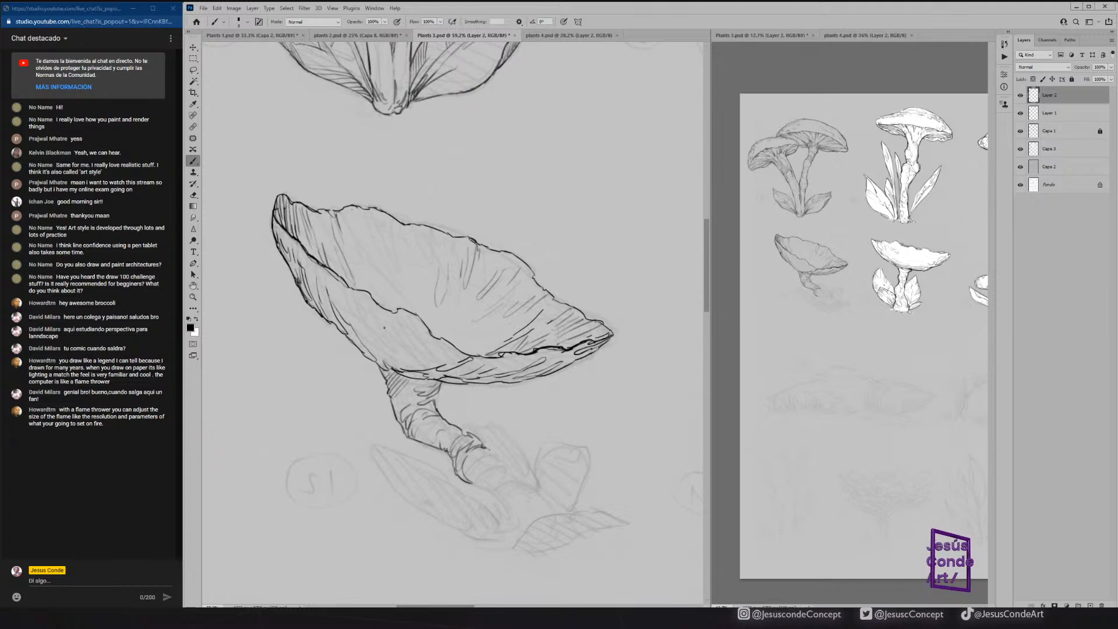
# Hatch the left part of the cap's underside with short strokes running down from the rim, and save the document.
pyautogui.moveTo(332, 281); pyautogui.dragTo(333, 305)
pyautogui.moveTo(334, 277); pyautogui.dragTo(340, 305)
pyautogui.moveTo(340, 283); pyautogui.dragTo(355, 313)
pyautogui.moveTo(347, 310); pyautogui.dragTo(360, 349)
pyautogui.moveTo(358, 318); pyautogui.dragTo(374, 349)
pyautogui.moveTo(374, 320)
pyautogui.mouseDown()
pyautogui.moveTo(389, 367)
pyautogui.moveTo(385, 337)
pyautogui.mouseUp()
pyautogui.moveTo(376, 308); pyautogui.dragTo(380, 328)
pyautogui.moveTo(369, 299); pyautogui.dragTo(366, 323)
pyautogui.moveTo(367, 294); pyautogui.dragTo(360, 317)
pyautogui.moveTo(359, 293); pyautogui.dragTo(352, 313)
pyautogui.moveTo(327, 265); pyautogui.dragTo(318, 291)
pyautogui.moveTo(319, 261); pyautogui.dragTo(317, 290)
pyautogui.moveTo(318, 259); pyautogui.dragTo(308, 287)
pyautogui.moveTo(313, 261); pyautogui.dragTo(305, 296)
pyautogui.moveTo(304, 246); pyautogui.dragTo(299, 273)
pyautogui.moveTo(298, 242); pyautogui.dragTo(296, 258)
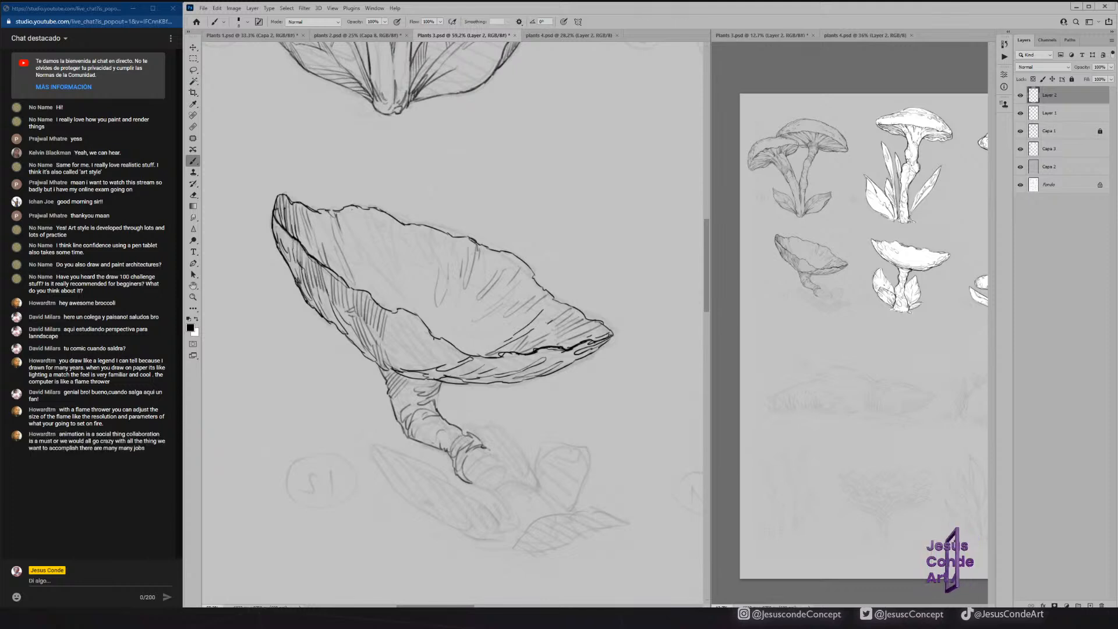
pyautogui.hotkey('ctrl', 's')
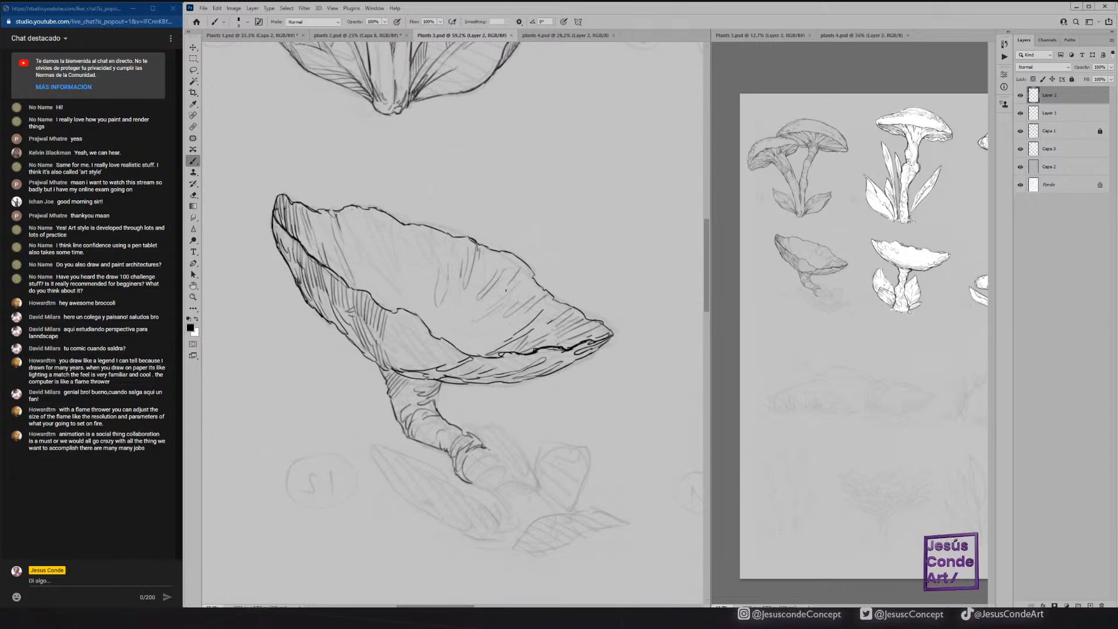
# Continue the underside hatching across the middle fold above the stem and along the cap's right part.
pyautogui.moveTo(452, 347); pyautogui.dragTo(437, 353)
pyautogui.moveTo(455, 348)
pyautogui.mouseDown()
pyautogui.moveTo(438, 354)
pyautogui.moveTo(442, 366)
pyautogui.moveTo(417, 367)
pyautogui.mouseUp()
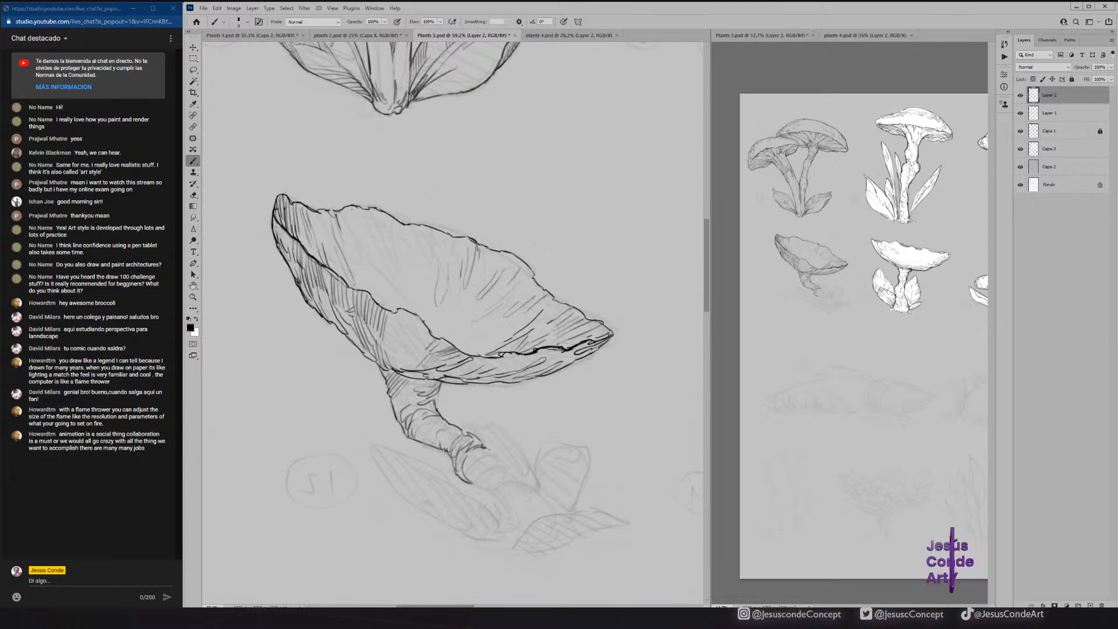
pyautogui.moveTo(386, 340); pyautogui.dragTo(394, 358)
pyautogui.moveTo(389, 336); pyautogui.dragTo(397, 355)
pyautogui.moveTo(400, 317)
pyautogui.mouseDown()
pyautogui.moveTo(406, 345)
pyautogui.moveTo(395, 334)
pyautogui.moveTo(426, 331)
pyautogui.mouseUp()
pyautogui.moveTo(409, 331); pyautogui.dragTo(429, 342)
pyautogui.moveTo(406, 337)
pyautogui.mouseDown()
pyautogui.moveTo(431, 343)
pyautogui.moveTo(419, 366)
pyautogui.mouseUp()
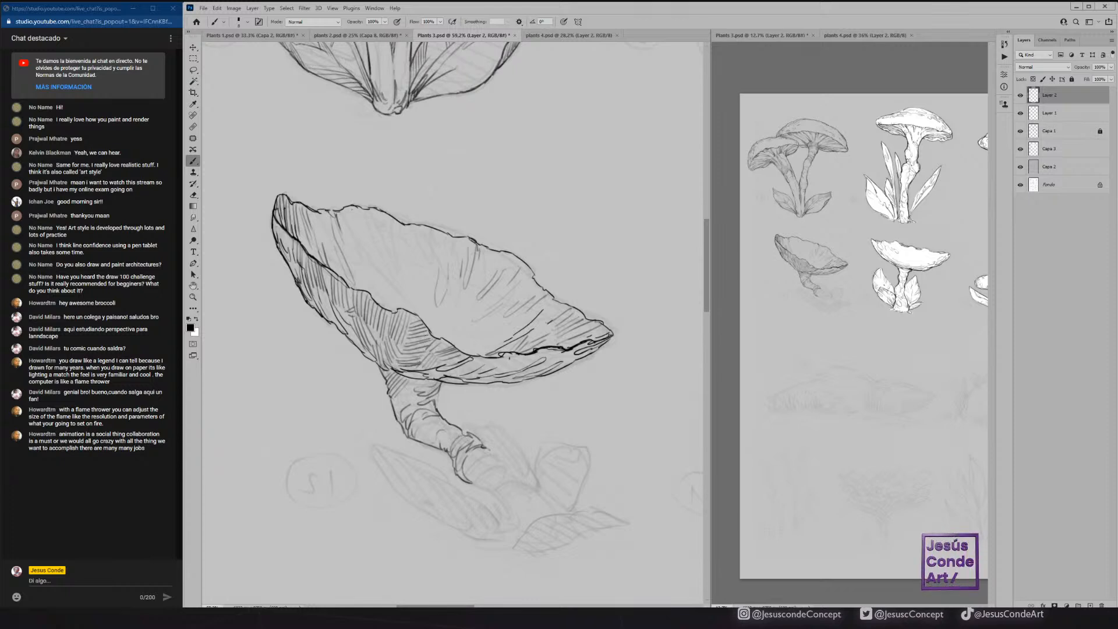
pyautogui.moveTo(499, 356); pyautogui.dragTo(528, 363)
pyautogui.moveTo(496, 361)
pyautogui.mouseDown()
pyautogui.moveTo(518, 374)
pyautogui.moveTo(582, 360)
pyautogui.moveTo(530, 374)
pyautogui.mouseUp()
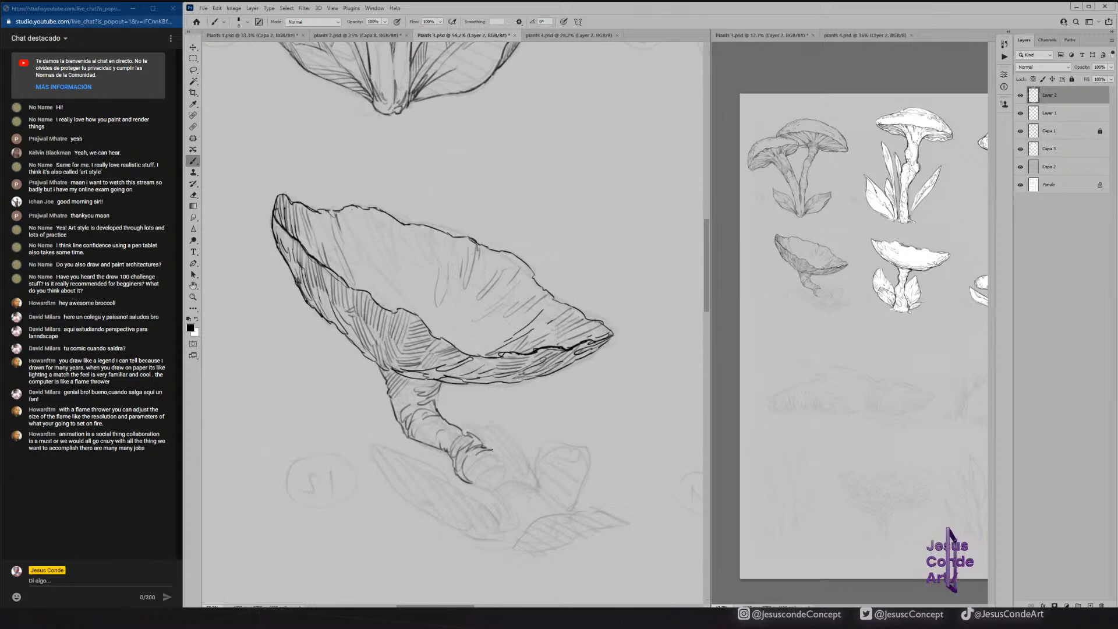
# Ink the lower stem down to its base and the two upright leaves to its right, with vein lines.
pyautogui.moveTo(504, 462)
pyautogui.mouseDown()
pyautogui.moveTo(527, 482)
pyautogui.moveTo(488, 488)
pyautogui.moveTo(516, 521)
pyautogui.moveTo(514, 509)
pyautogui.moveTo(526, 526)
pyautogui.mouseUp()
pyautogui.moveTo(527, 483)
pyautogui.mouseDown()
pyautogui.moveTo(552, 512)
pyautogui.moveTo(538, 469)
pyautogui.moveTo(553, 439)
pyautogui.moveTo(585, 439)
pyautogui.moveTo(588, 477)
pyautogui.moveTo(556, 508)
pyautogui.moveTo(557, 481)
pyautogui.mouseUp()
pyautogui.moveTo(549, 500); pyautogui.dragTo(553, 457)
pyautogui.moveTo(546, 494)
pyautogui.mouseDown()
pyautogui.moveTo(546, 455)
pyautogui.moveTo(562, 475)
pyautogui.moveTo(584, 440)
pyautogui.moveTo(564, 452)
pyautogui.mouseUp()
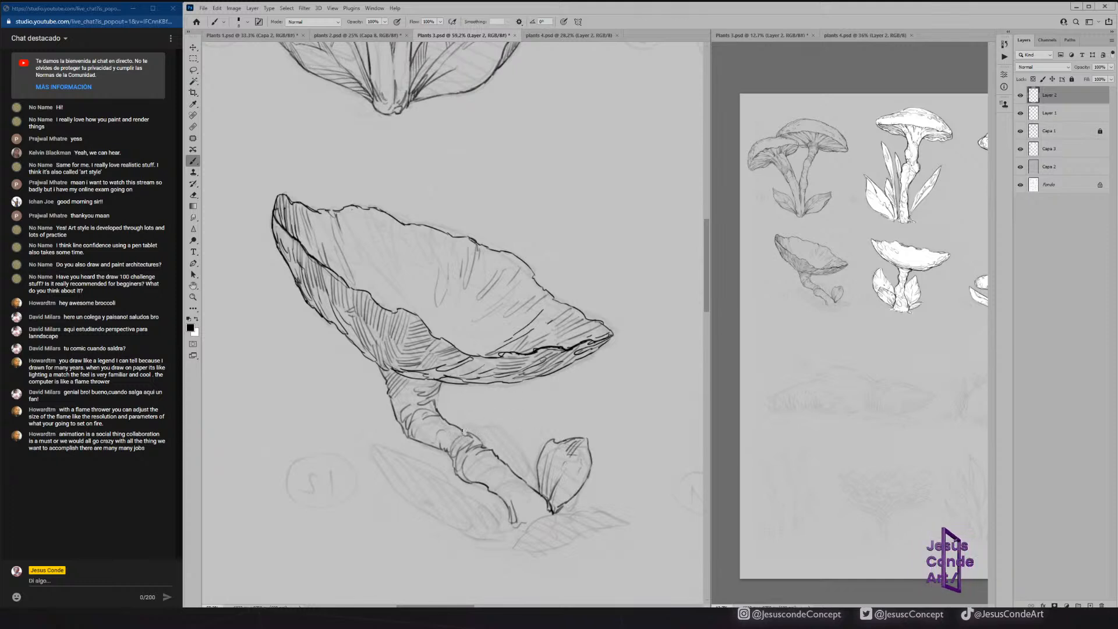
pyautogui.moveTo(464, 432)
pyautogui.mouseDown()
pyautogui.moveTo(488, 449)
pyautogui.moveTo(484, 430)
pyautogui.moveTo(515, 439)
pyautogui.moveTo(538, 491)
pyautogui.mouseUp()
pyautogui.moveTo(511, 438)
pyautogui.mouseDown()
pyautogui.moveTo(531, 486)
pyautogui.moveTo(521, 461)
pyautogui.moveTo(507, 460)
pyautogui.mouseUp()
pyautogui.moveTo(486, 434); pyautogui.dragTo(496, 453)
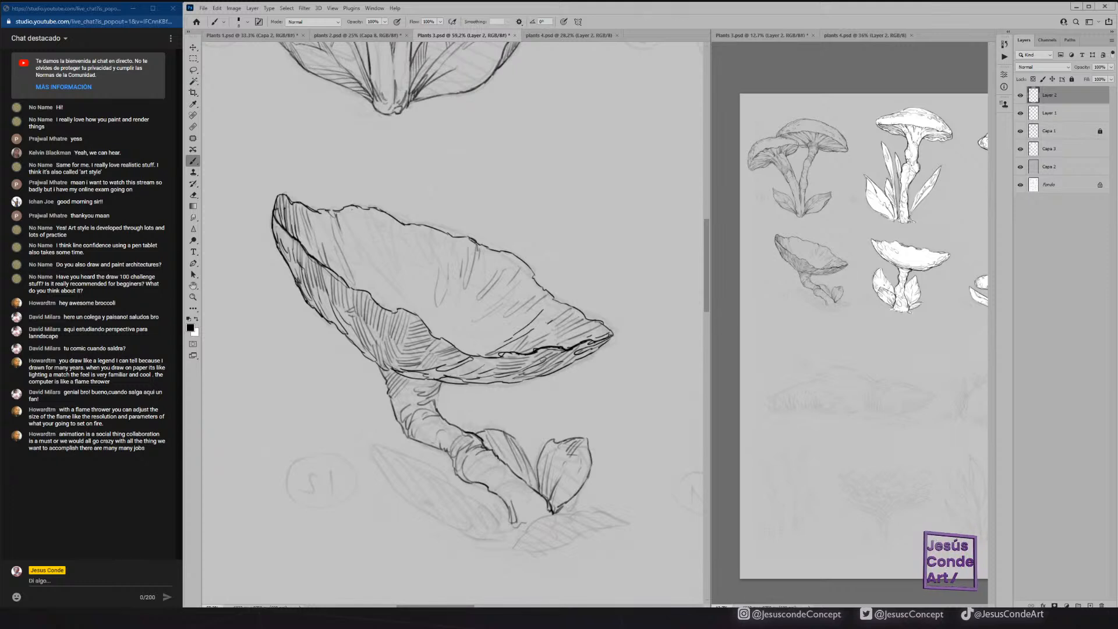
# Ink and hatch the flat leaf in front of the stem base, and add curved shading lines to the lowest stem section.
pyautogui.moveTo(548, 517)
pyautogui.mouseDown()
pyautogui.moveTo(517, 544)
pyautogui.moveTo(562, 512)
pyautogui.moveTo(628, 505)
pyautogui.moveTo(527, 548)
pyautogui.mouseUp()
pyautogui.moveTo(544, 534); pyautogui.dragTo(521, 547)
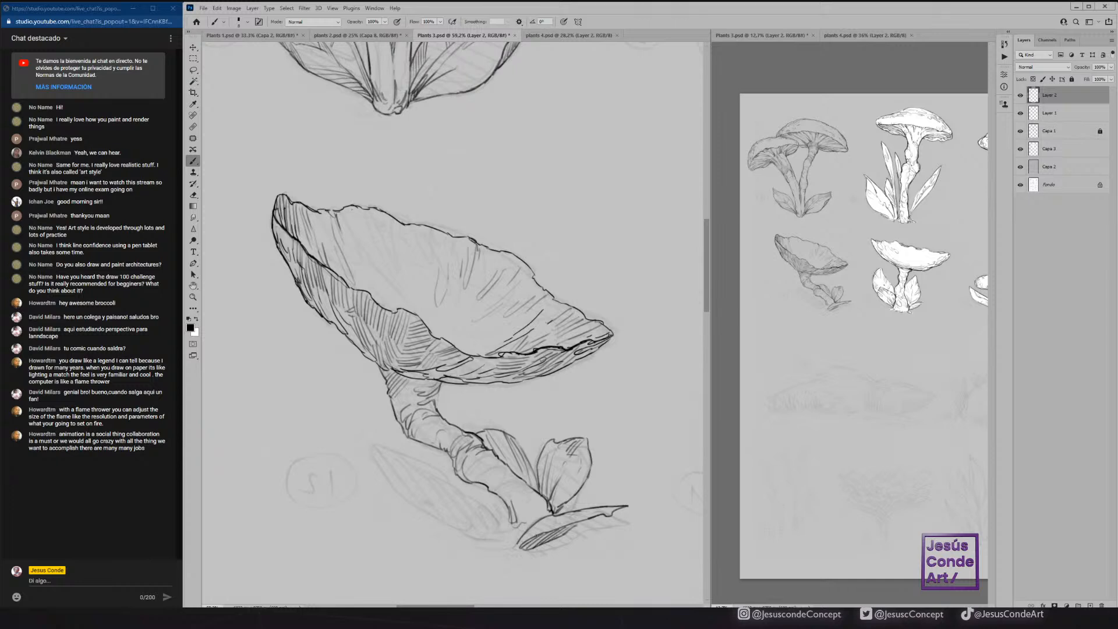
pyautogui.moveTo(587, 518); pyautogui.dragTo(514, 550)
pyautogui.moveTo(513, 535)
pyautogui.mouseDown()
pyautogui.moveTo(535, 508)
pyautogui.moveTo(519, 512)
pyautogui.moveTo(530, 487)
pyautogui.mouseUp()
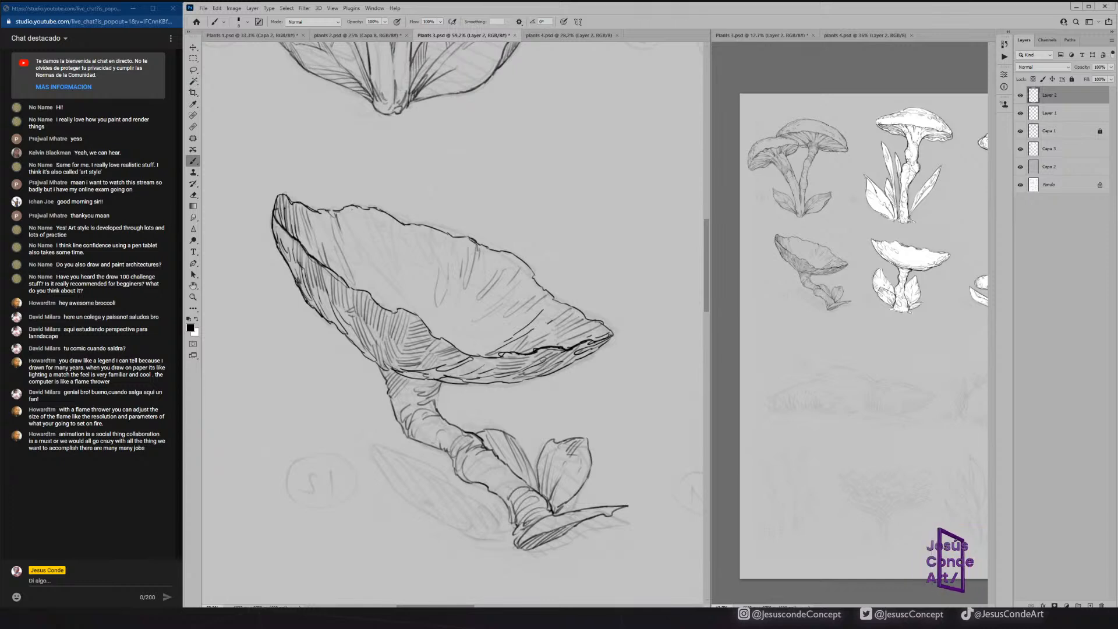
pyautogui.moveTo(504, 490); pyautogui.dragTo(508, 500)
pyautogui.moveTo(502, 489); pyautogui.dragTo(504, 499)
pyautogui.moveTo(503, 496); pyautogui.dragTo(514, 530)
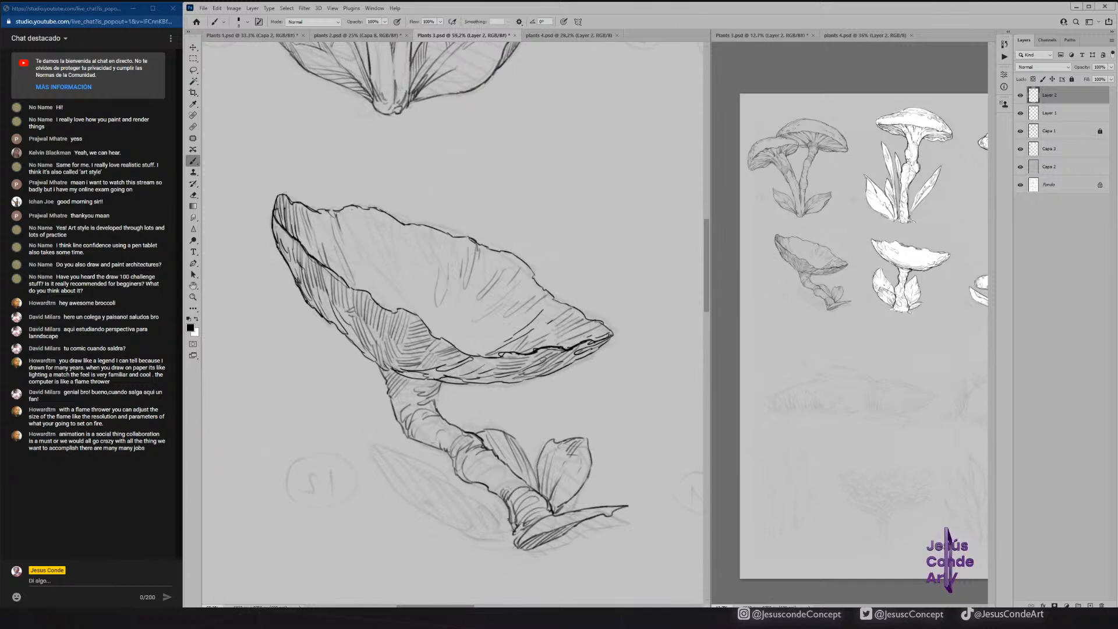
# Ink the long pointed leaf left of the stem, with its outline, central fold and hatching near the base.
pyautogui.moveTo(360, 442); pyautogui.dragTo(449, 486)
pyautogui.moveTo(361, 443)
pyautogui.mouseDown()
pyautogui.moveTo(446, 510)
pyautogui.moveTo(509, 535)
pyautogui.moveTo(502, 518)
pyautogui.mouseUp()
pyautogui.moveTo(493, 516); pyautogui.dragTo(502, 522)
pyautogui.moveTo(485, 512); pyautogui.dragTo(501, 528)
pyautogui.moveTo(464, 494); pyautogui.dragTo(500, 526)
pyautogui.moveTo(439, 494); pyautogui.dragTo(477, 525)
pyautogui.moveTo(372, 457)
pyautogui.mouseDown()
pyautogui.moveTo(402, 492)
pyautogui.moveTo(515, 542)
pyautogui.mouseUp()
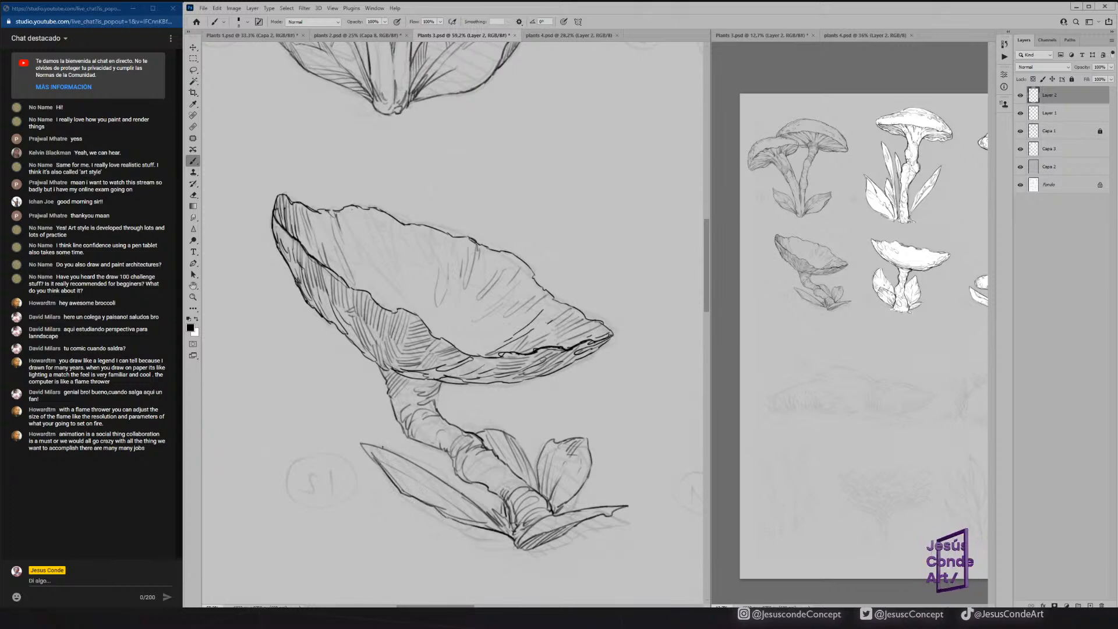
pyautogui.moveTo(379, 463)
pyautogui.mouseDown()
pyautogui.moveTo(358, 444)
pyautogui.moveTo(427, 472)
pyautogui.moveTo(416, 465)
pyautogui.moveTo(485, 511)
pyautogui.mouseUp()
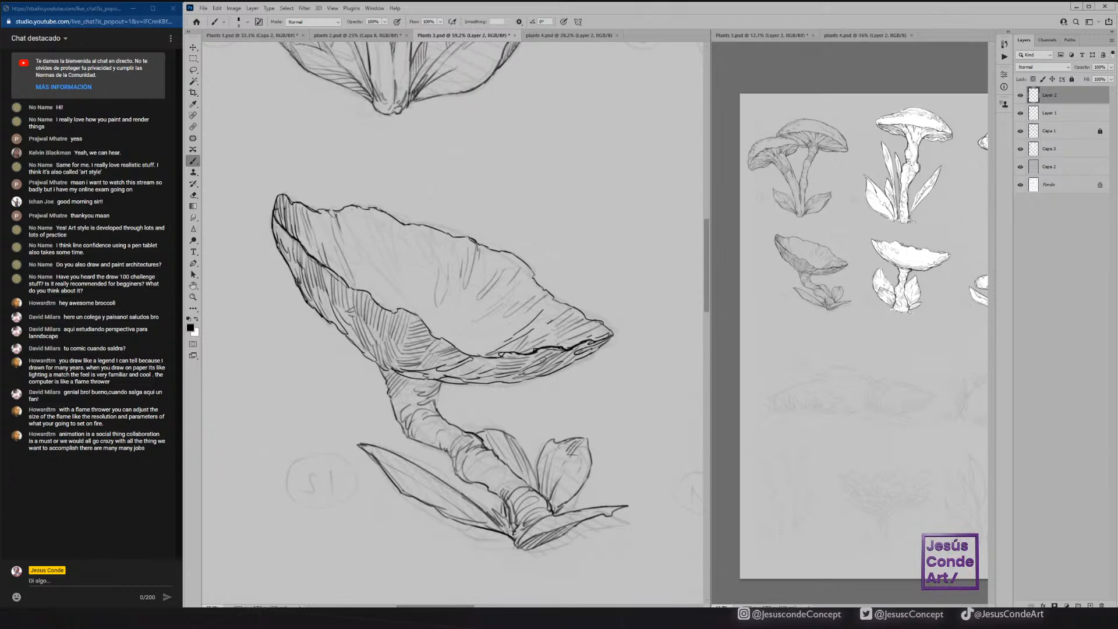
# Add small leaf tips on both sides of the stem base and darken the stem's shadow directly beneath the cap.
pyautogui.moveTo(573, 529); pyautogui.dragTo(612, 536)
pyautogui.moveTo(612, 535); pyautogui.dragTo(581, 521)
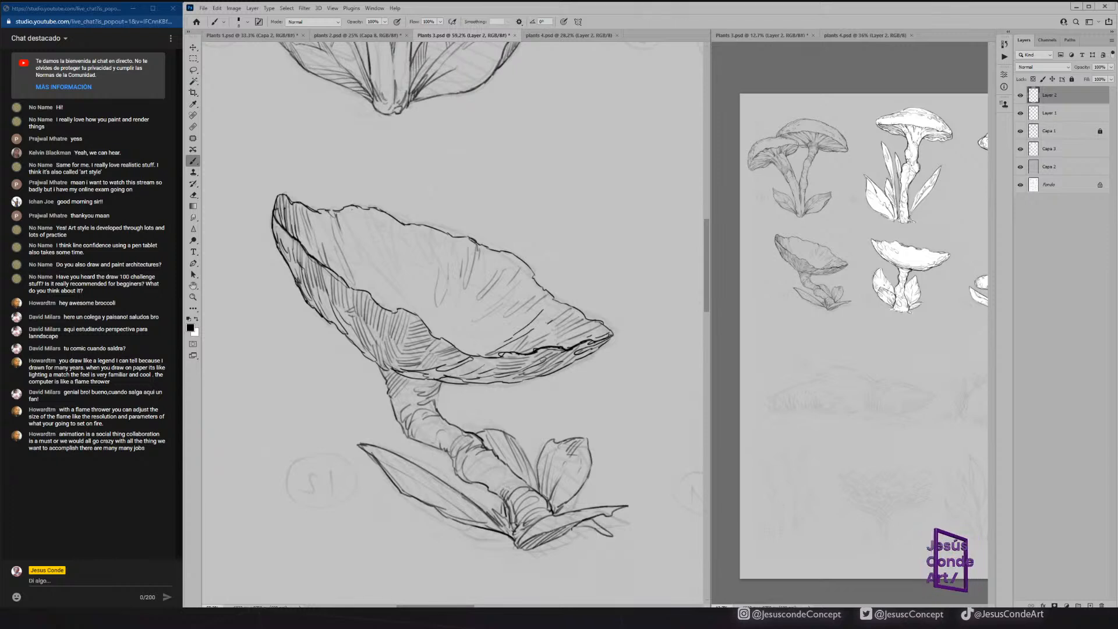
pyautogui.moveTo(501, 533)
pyautogui.mouseDown()
pyautogui.moveTo(485, 542)
pyautogui.moveTo(517, 543)
pyautogui.moveTo(501, 543)
pyautogui.mouseUp()
pyautogui.moveTo(505, 534); pyautogui.dragTo(490, 543)
pyautogui.moveTo(498, 533); pyautogui.dragTo(488, 540)
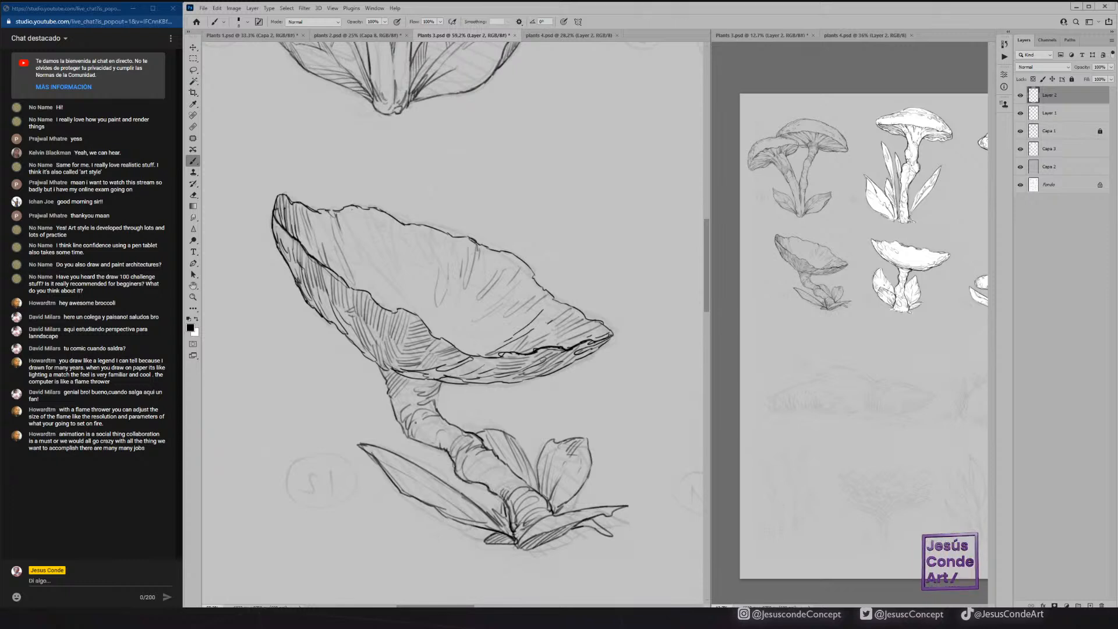
pyautogui.moveTo(388, 386); pyautogui.dragTo(418, 397)
pyautogui.moveTo(391, 365); pyautogui.dragTo(397, 381)
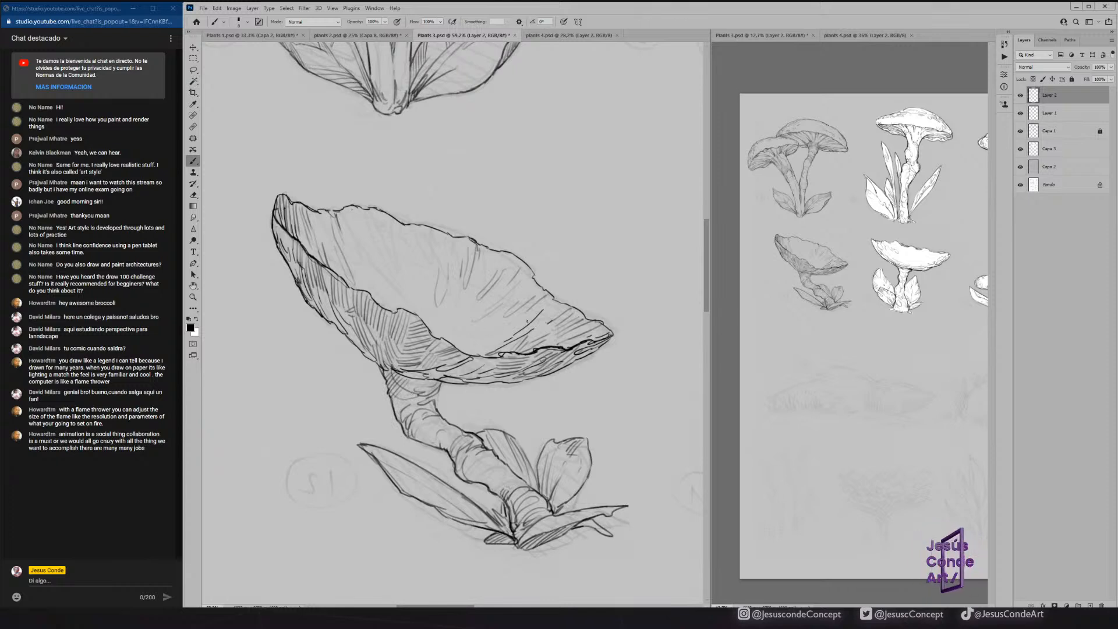
# Clean up the fold lines inside the cap with the Eraser, touch them up with the Brush, and save the document.
pyautogui.press('e')
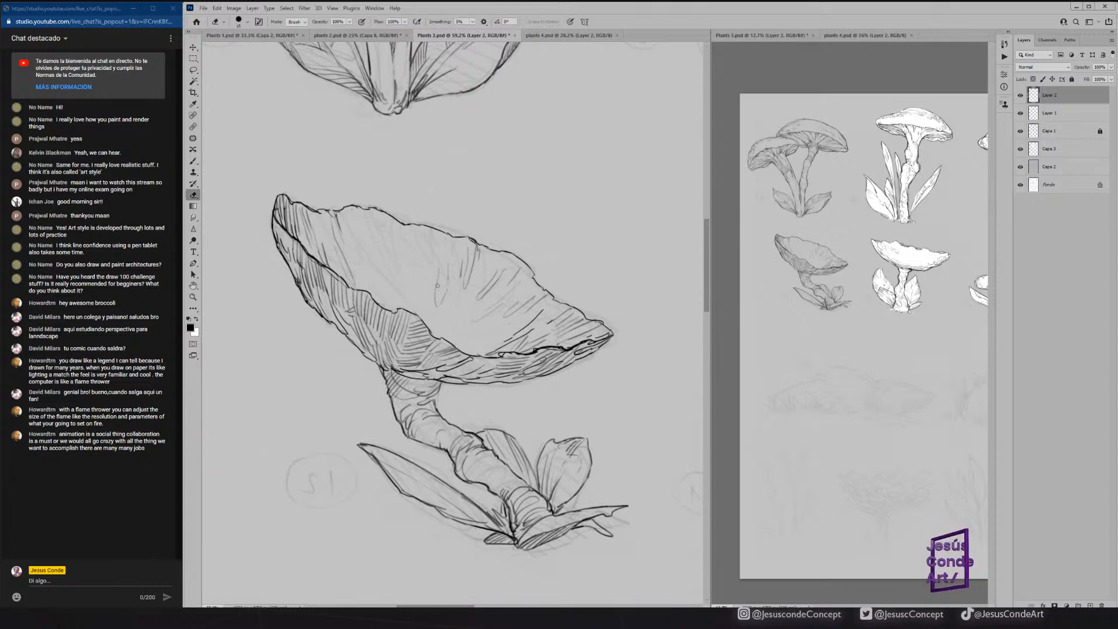
pyautogui.moveTo(470, 272); pyautogui.dragTo(470, 240)
pyautogui.moveTo(527, 356)
pyautogui.mouseDown()
pyautogui.moveTo(588, 342)
pyautogui.moveTo(495, 355)
pyautogui.moveTo(604, 333)
pyautogui.moveTo(530, 322)
pyautogui.moveTo(505, 340)
pyautogui.moveTo(528, 333)
pyautogui.mouseUp()
pyautogui.press('b')
pyautogui.press('e')
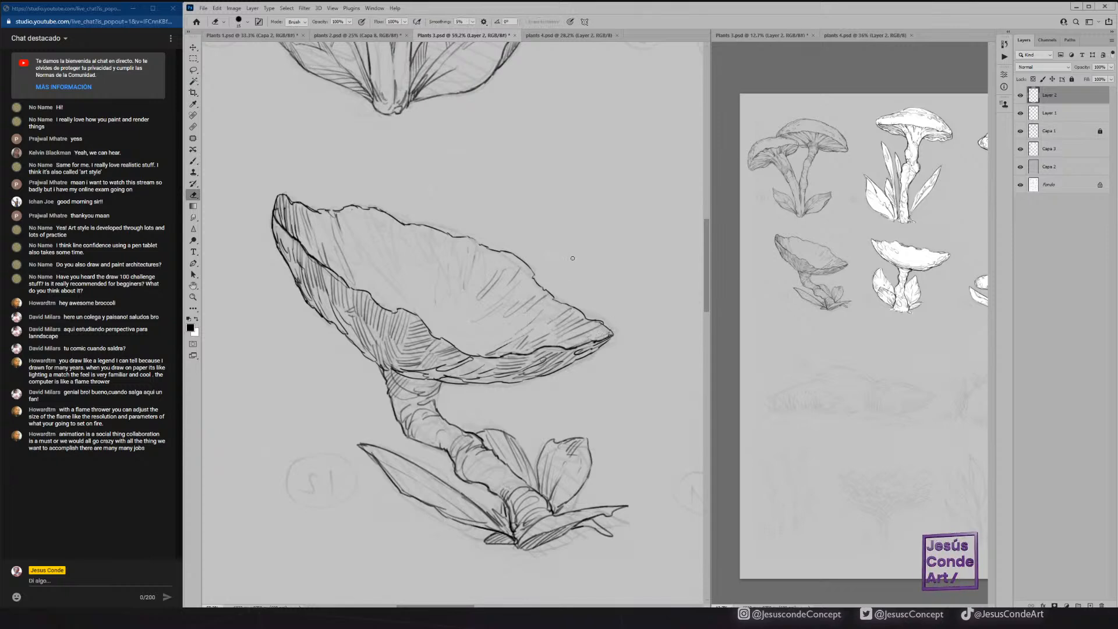
pyautogui.hotkey('ctrl', 's')
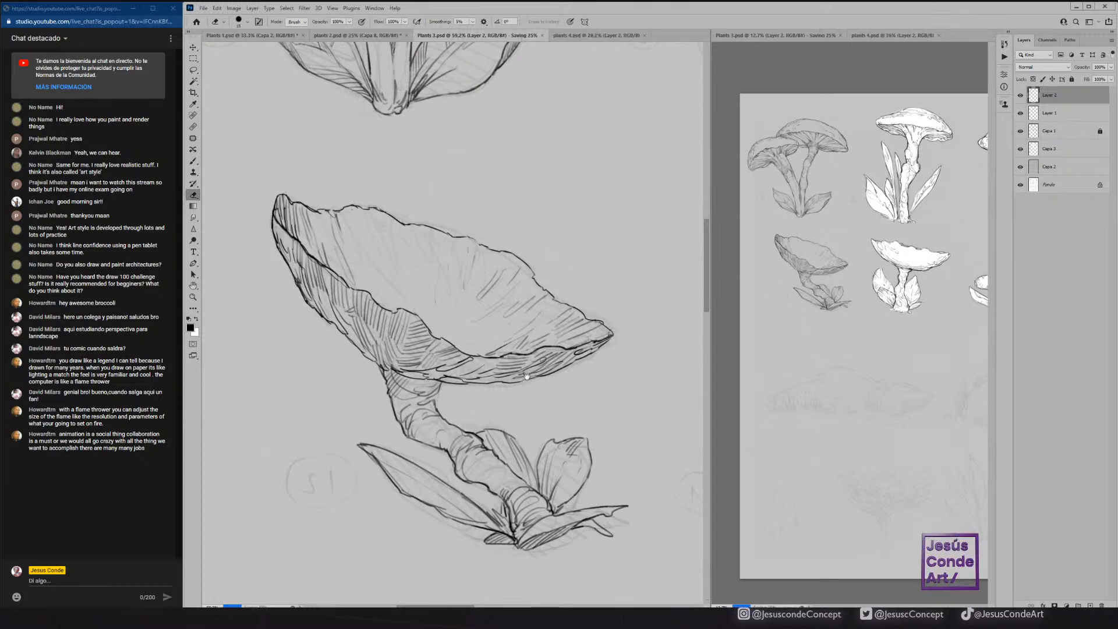
# Add hatching to the long left leaf, reinforce its edge near the tip with the Brush, and save the document.
pyautogui.moveTo(527, 372); pyautogui.dragTo(453, 267)
pyautogui.press('b')
pyautogui.moveTo(381, 397); pyautogui.dragTo(405, 418)
pyautogui.moveTo(402, 402); pyautogui.dragTo(413, 423)
pyautogui.moveTo(411, 408); pyautogui.dragTo(426, 427)
pyautogui.moveTo(404, 415); pyautogui.dragTo(423, 425)
pyautogui.moveTo(294, 341); pyautogui.dragTo(337, 372)
pyautogui.hotkey('ctrl', 's')
# Ink the outline of the low mound sketch below the mushrooms, from its left tip over the peak to the lower right edge.
pyautogui.moveTo(593, 354); pyautogui.dragTo(384, 270)
pyautogui.moveTo(504, 317); pyautogui.dragTo(450, 311)
pyautogui.moveTo(643, 418)
pyautogui.mouseDown()
pyautogui.moveTo(568, 334)
pyautogui.moveTo(509, 318)
pyautogui.moveTo(404, 319)
pyautogui.mouseUp()
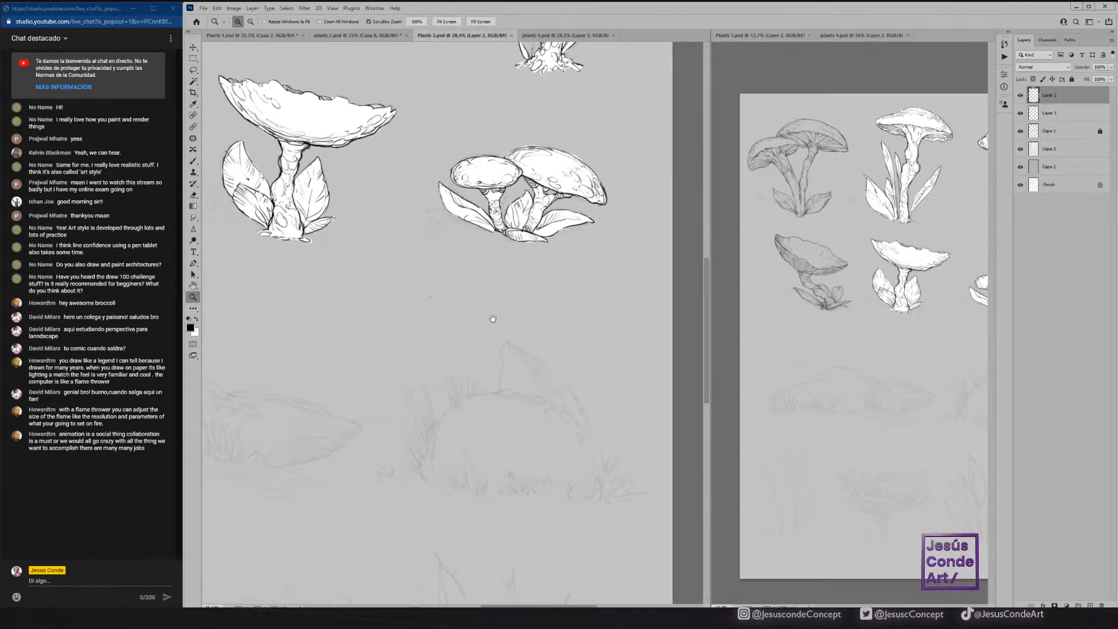
pyautogui.moveTo(494, 319); pyautogui.dragTo(584, 239)
pyautogui.moveTo(507, 296); pyautogui.dragTo(708, 326)
pyautogui.moveTo(822, 319); pyautogui.dragTo(793, 317)
pyautogui.click(419, 374)
pyautogui.moveTo(422, 353); pyautogui.dragTo(413, 322)
pyautogui.press('b')
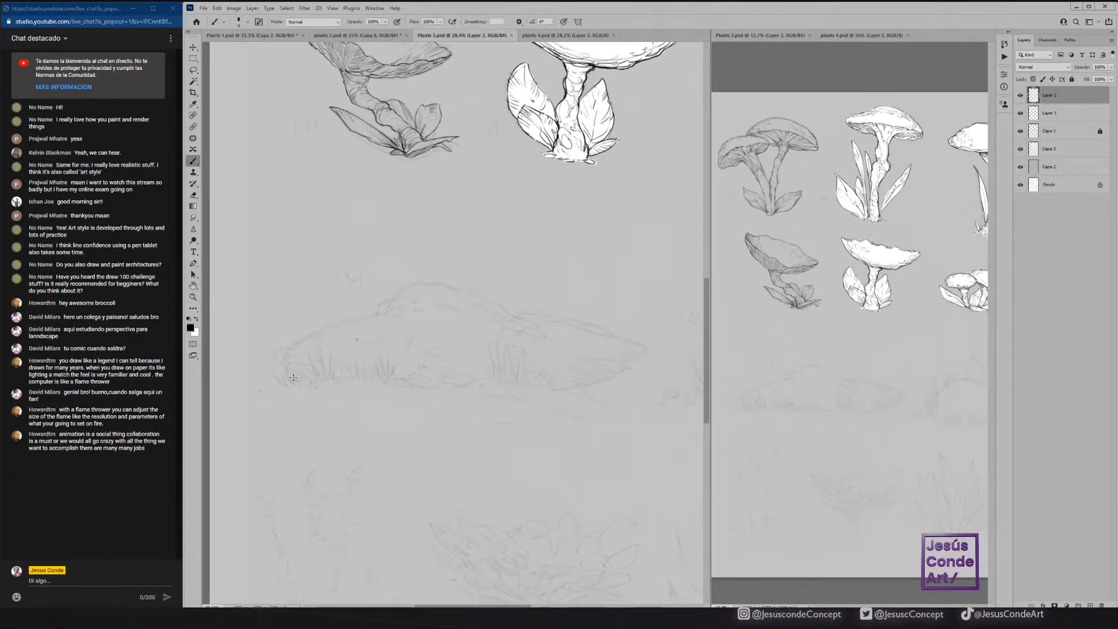
pyautogui.moveTo(290, 375)
pyautogui.mouseDown()
pyautogui.moveTo(282, 362)
pyautogui.moveTo(295, 381)
pyautogui.moveTo(307, 338)
pyautogui.moveTo(381, 309)
pyautogui.moveTo(336, 332)
pyautogui.mouseUp()
pyautogui.moveTo(337, 332)
pyautogui.mouseDown()
pyautogui.moveTo(396, 293)
pyautogui.moveTo(443, 283)
pyautogui.moveTo(510, 313)
pyautogui.moveTo(487, 306)
pyautogui.mouseUp()
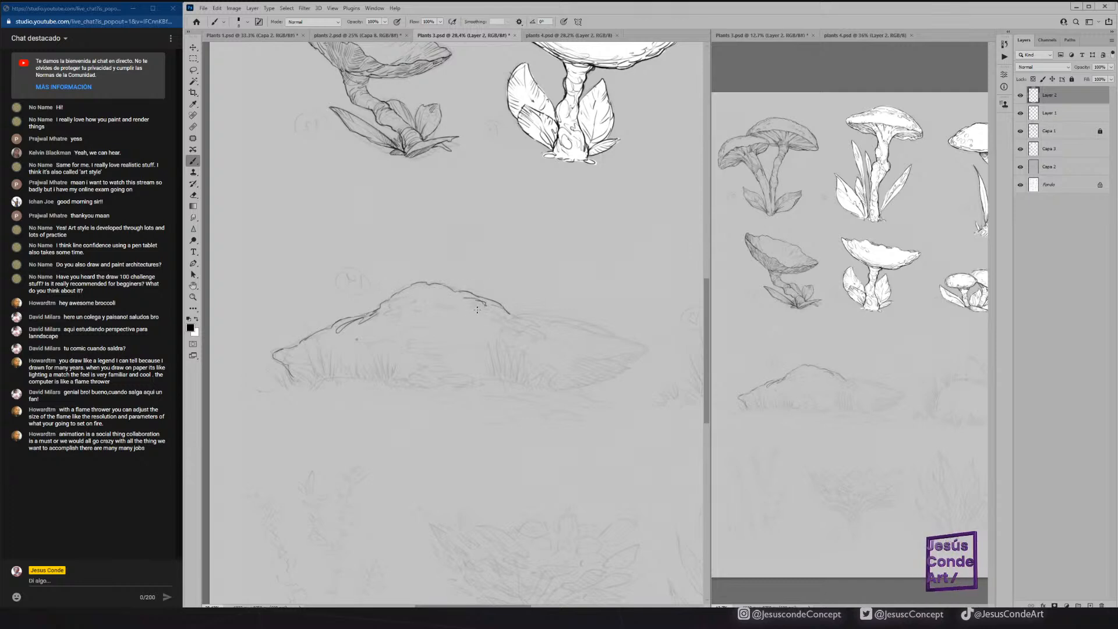
pyautogui.moveTo(500, 313)
pyautogui.mouseDown()
pyautogui.moveTo(603, 329)
pyautogui.moveTo(637, 360)
pyautogui.moveTo(609, 374)
pyautogui.mouseUp()
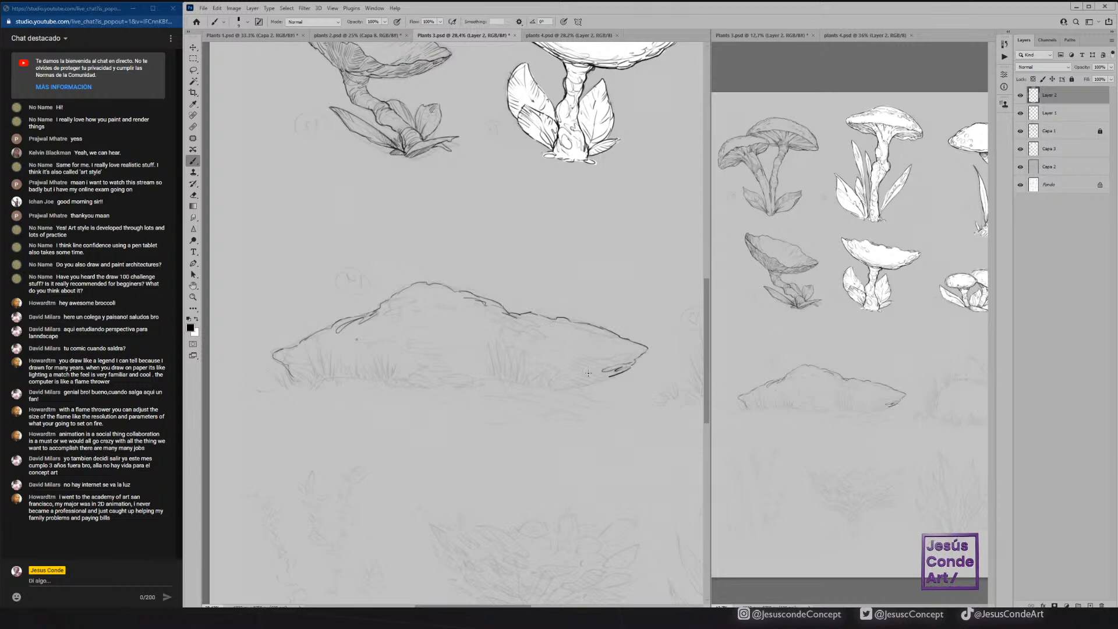
pyautogui.moveTo(588, 383)
pyautogui.mouseDown()
pyautogui.moveTo(608, 376)
pyautogui.moveTo(563, 388)
pyautogui.mouseUp()
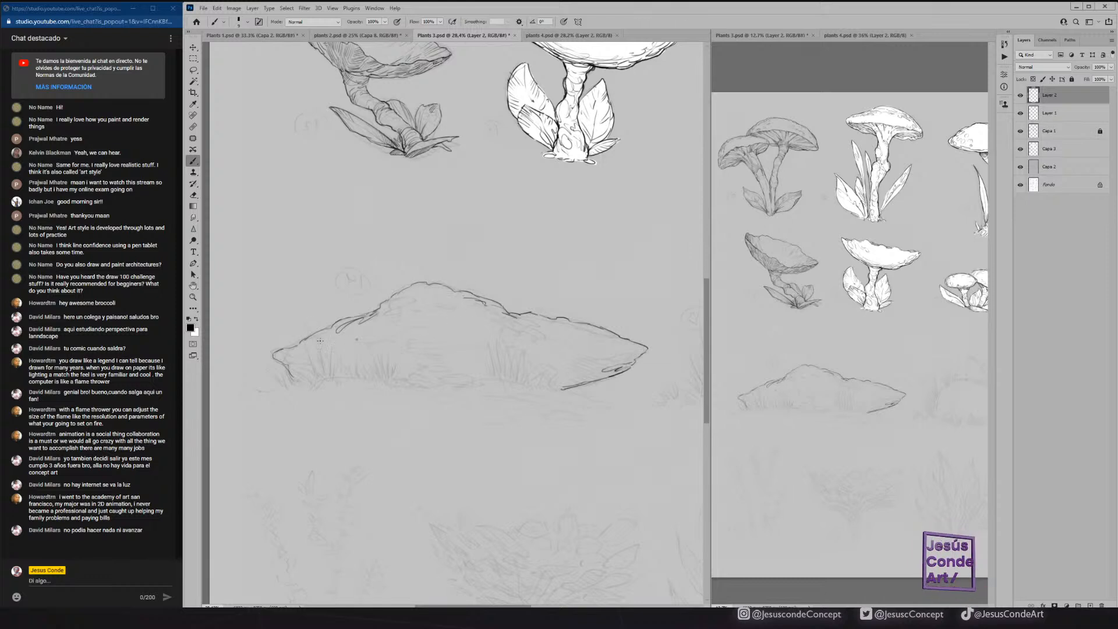
# Strengthen the mound's left slope and ink grass tufts along its base, at the left end and right of the middle.
pyautogui.moveTo(290, 374)
pyautogui.mouseDown()
pyautogui.moveTo(327, 322)
pyautogui.moveTo(406, 289)
pyautogui.mouseUp()
pyautogui.moveTo(289, 376)
pyautogui.mouseDown()
pyautogui.moveTo(302, 383)
pyautogui.moveTo(279, 388)
pyautogui.moveTo(319, 359)
pyautogui.mouseUp()
pyautogui.moveTo(319, 374)
pyautogui.mouseDown()
pyautogui.moveTo(331, 350)
pyautogui.moveTo(336, 375)
pyautogui.moveTo(352, 374)
pyautogui.moveTo(303, 356)
pyautogui.mouseUp()
pyautogui.moveTo(314, 376)
pyautogui.mouseDown()
pyautogui.moveTo(306, 362)
pyautogui.moveTo(370, 364)
pyautogui.mouseUp()
pyautogui.moveTo(372, 380)
pyautogui.mouseDown()
pyautogui.moveTo(375, 354)
pyautogui.moveTo(381, 369)
pyautogui.moveTo(395, 366)
pyautogui.moveTo(386, 369)
pyautogui.mouseUp()
pyautogui.moveTo(379, 377)
pyautogui.mouseDown()
pyautogui.moveTo(381, 358)
pyautogui.moveTo(375, 369)
pyautogui.moveTo(394, 373)
pyautogui.mouseUp()
pyautogui.moveTo(495, 379)
pyautogui.mouseDown()
pyautogui.moveTo(495, 343)
pyautogui.moveTo(506, 364)
pyautogui.moveTo(513, 348)
pyautogui.moveTo(540, 382)
pyautogui.moveTo(503, 376)
pyautogui.moveTo(545, 368)
pyautogui.moveTo(560, 385)
pyautogui.mouseUp()
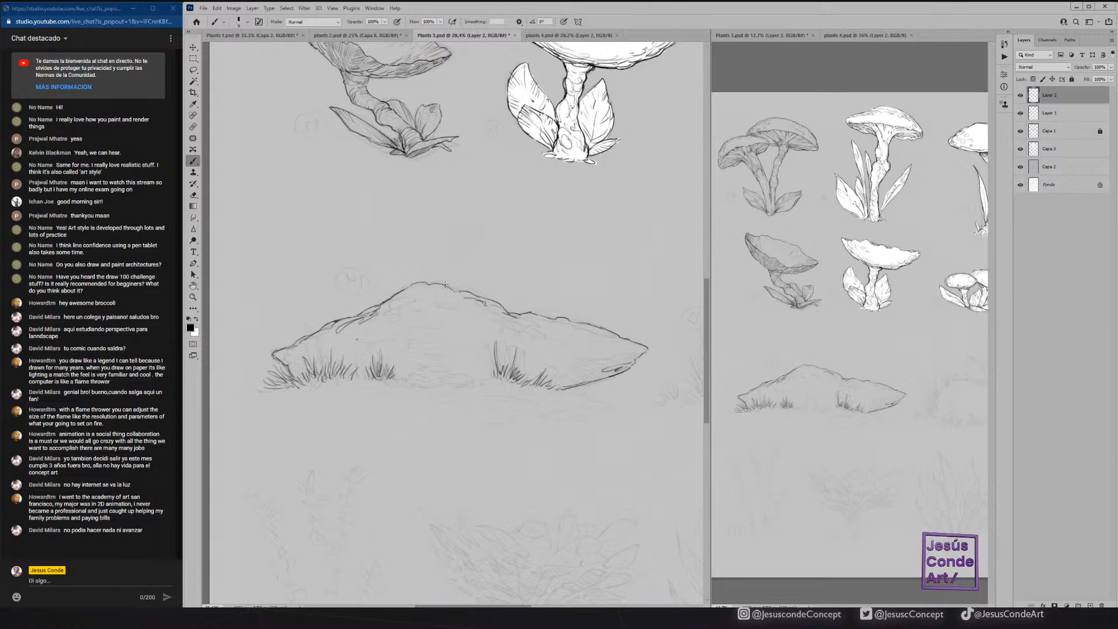
# Thicken the mound's peak line and ink the wavy inner ledge line from its left tip to its right tip.
pyautogui.moveTo(403, 291)
pyautogui.mouseDown()
pyautogui.moveTo(432, 282)
pyautogui.moveTo(503, 304)
pyautogui.mouseUp()
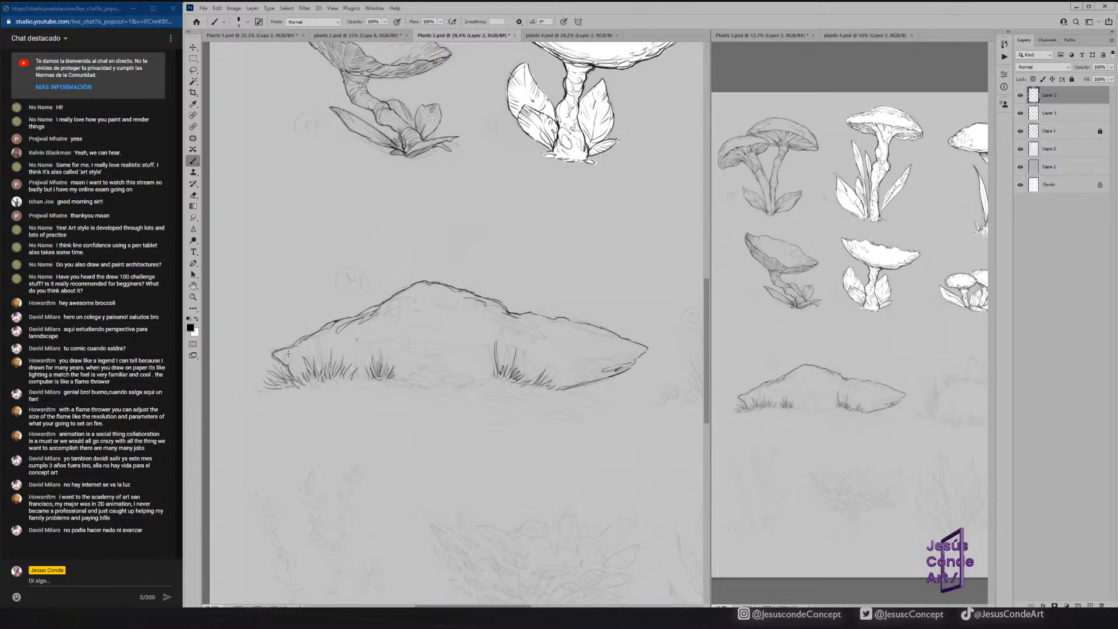
pyautogui.moveTo(275, 354)
pyautogui.mouseDown()
pyautogui.moveTo(394, 336)
pyautogui.moveTo(444, 358)
pyautogui.moveTo(488, 349)
pyautogui.mouseUp()
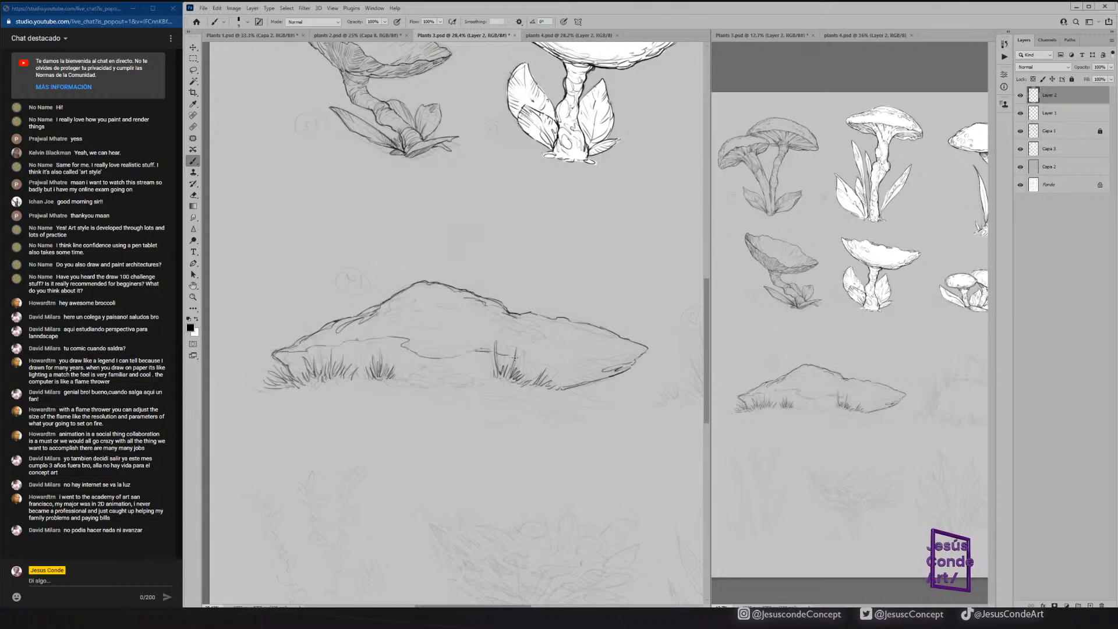
pyautogui.moveTo(563, 362); pyautogui.dragTo(645, 351)
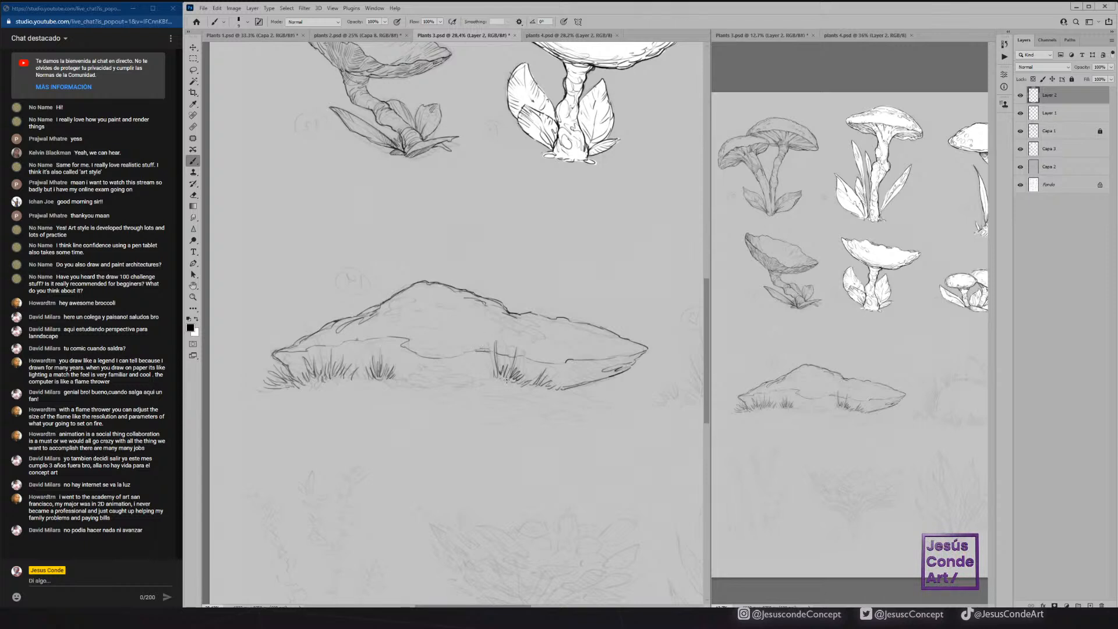
# Ink a cluster of three small mushrooms at the middle of the mound's base, with stems and rough ground lines beneath.
pyautogui.scroll(4, 473, 355)
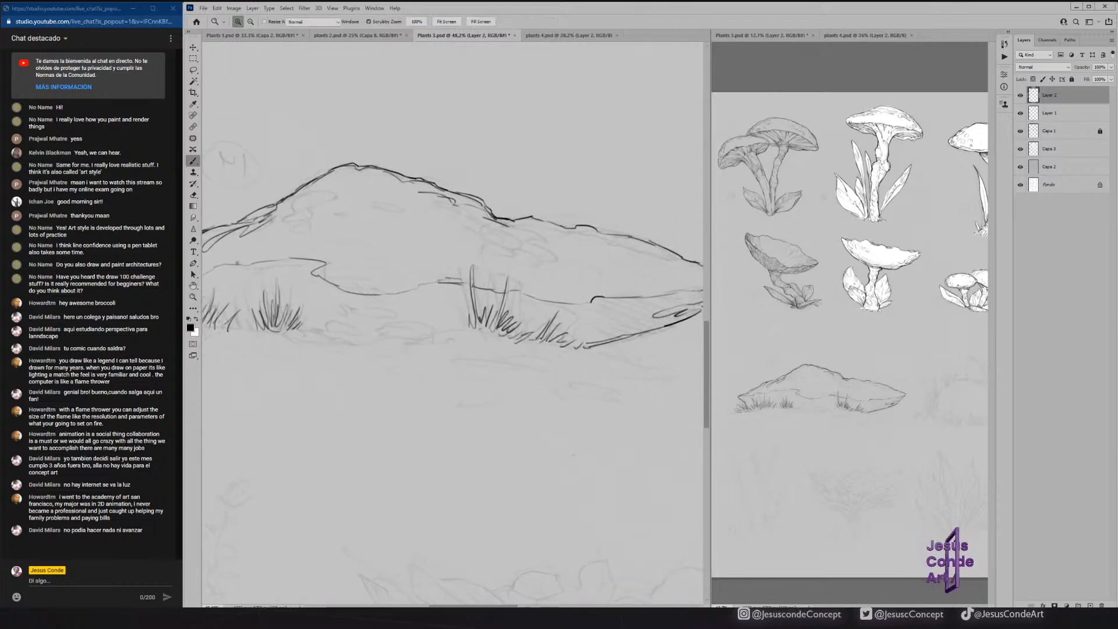
pyautogui.moveTo(324, 330)
pyautogui.mouseDown()
pyautogui.moveTo(370, 320)
pyautogui.moveTo(433, 337)
pyautogui.moveTo(410, 323)
pyautogui.moveTo(362, 322)
pyautogui.moveTo(380, 322)
pyautogui.moveTo(338, 338)
pyautogui.mouseUp()
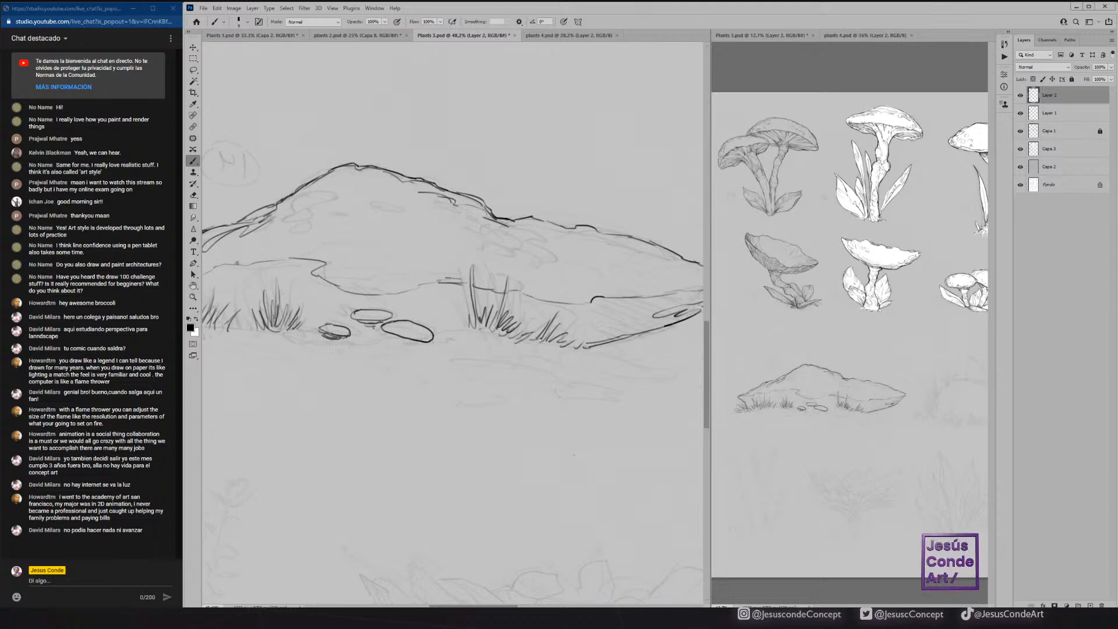
pyautogui.moveTo(377, 320)
pyautogui.mouseDown()
pyautogui.moveTo(374, 335)
pyautogui.moveTo(405, 343)
pyautogui.mouseUp()
pyautogui.moveTo(401, 336)
pyautogui.mouseDown()
pyautogui.moveTo(410, 342)
pyautogui.moveTo(389, 331)
pyautogui.moveTo(351, 339)
pyautogui.mouseUp()
pyautogui.moveTo(285, 329)
pyautogui.mouseDown()
pyautogui.moveTo(364, 346)
pyautogui.moveTo(311, 356)
pyautogui.moveTo(370, 348)
pyautogui.mouseUp()
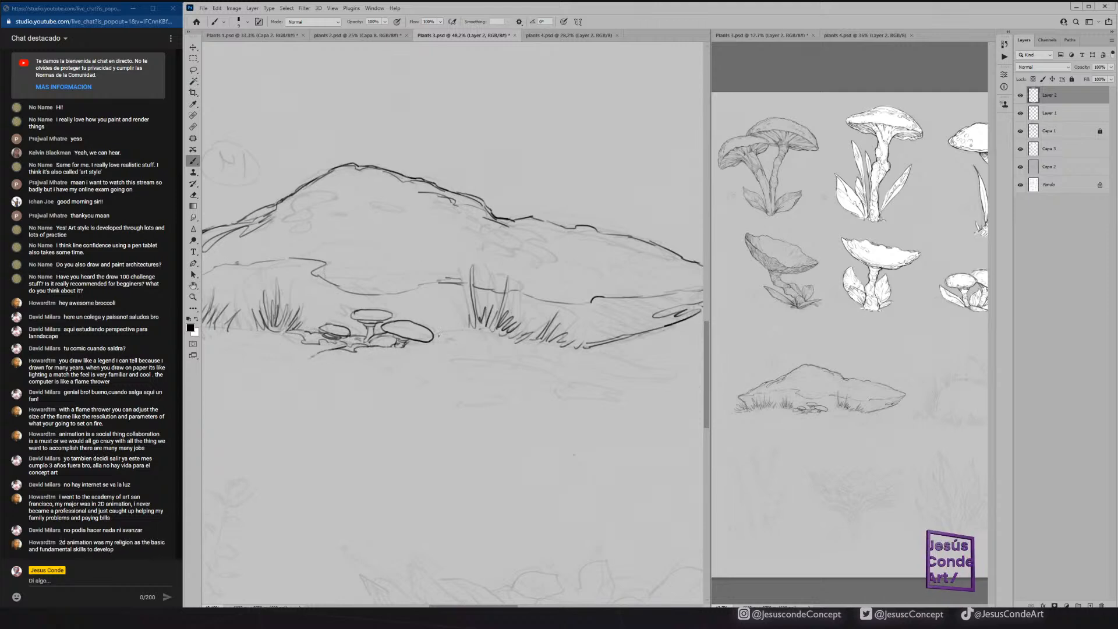
# Extend the rough ground line from the small mushrooms through the right grass tufts to beyond the mound's lower edge.
pyautogui.moveTo(436, 334); pyautogui.dragTo(476, 332)
pyautogui.moveTo(475, 339)
pyautogui.mouseDown()
pyautogui.moveTo(507, 330)
pyautogui.moveTo(516, 339)
pyautogui.mouseUp()
pyautogui.moveTo(501, 346)
pyautogui.mouseDown()
pyautogui.moveTo(600, 353)
pyautogui.moveTo(565, 342)
pyautogui.moveTo(529, 347)
pyautogui.moveTo(595, 374)
pyautogui.mouseUp()
# Thicken the grass along the mound's left base with more blades and add short shading strokes under its left tip.
pyautogui.moveTo(355, 290)
pyautogui.mouseDown()
pyautogui.moveTo(441, 290)
pyautogui.moveTo(638, 256)
pyautogui.mouseUp()
pyautogui.moveTo(267, 287); pyautogui.dragTo(311, 302)
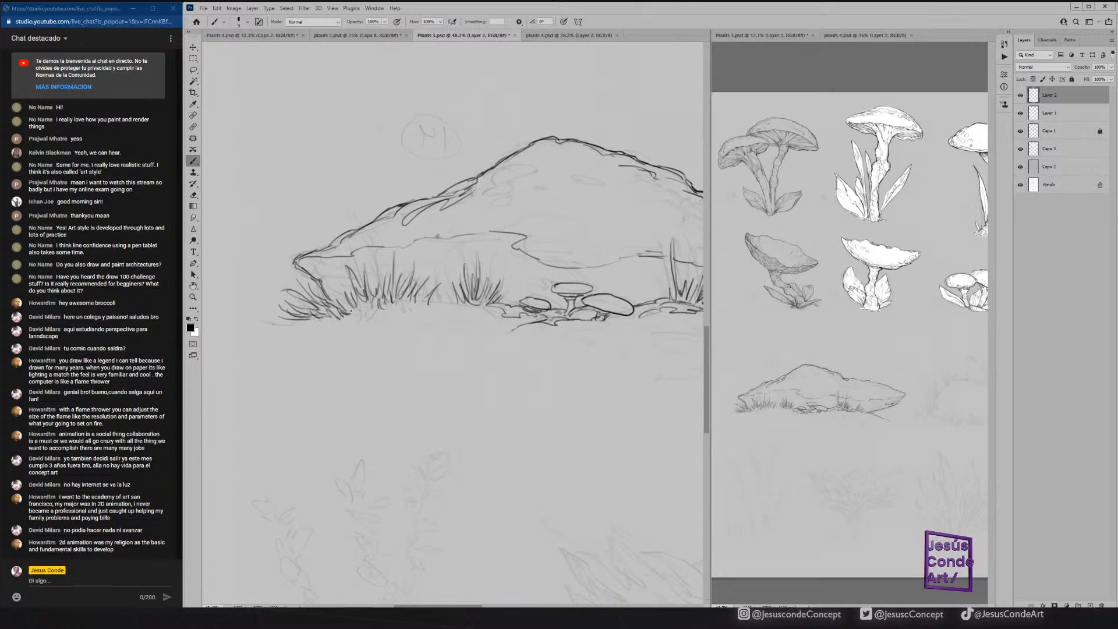
pyautogui.moveTo(399, 313)
pyautogui.mouseDown()
pyautogui.moveTo(418, 300)
pyautogui.moveTo(416, 309)
pyautogui.moveTo(369, 301)
pyautogui.moveTo(400, 299)
pyautogui.mouseUp()
pyautogui.moveTo(396, 314); pyautogui.dragTo(401, 297)
pyautogui.moveTo(401, 310); pyautogui.dragTo(404, 294)
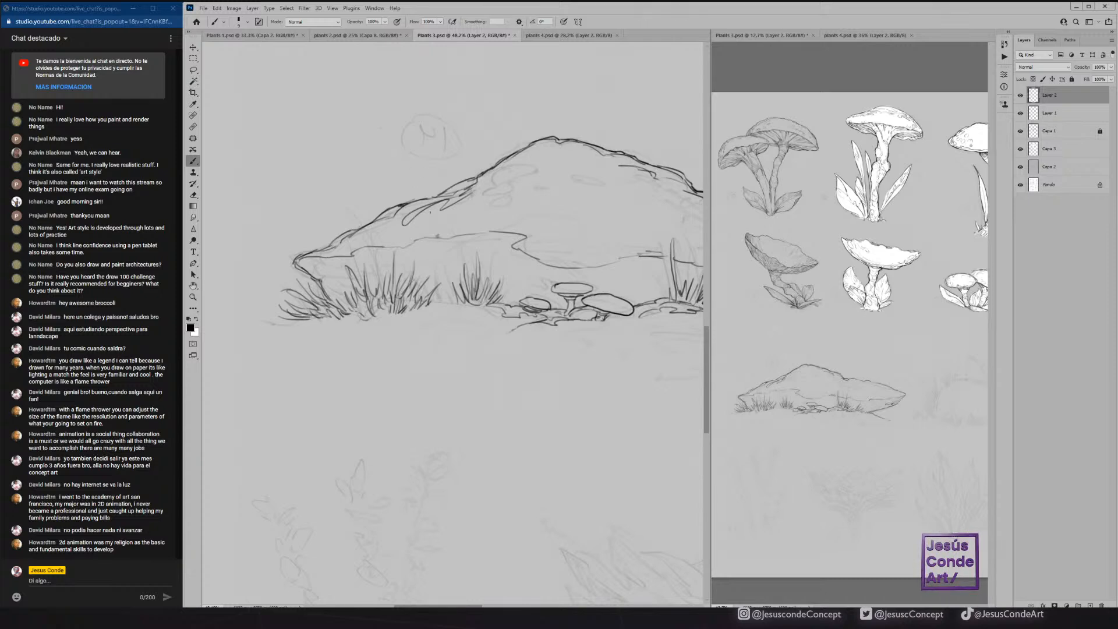
pyautogui.moveTo(306, 272); pyautogui.dragTo(319, 264)
pyautogui.moveTo(312, 277); pyautogui.dragTo(333, 266)
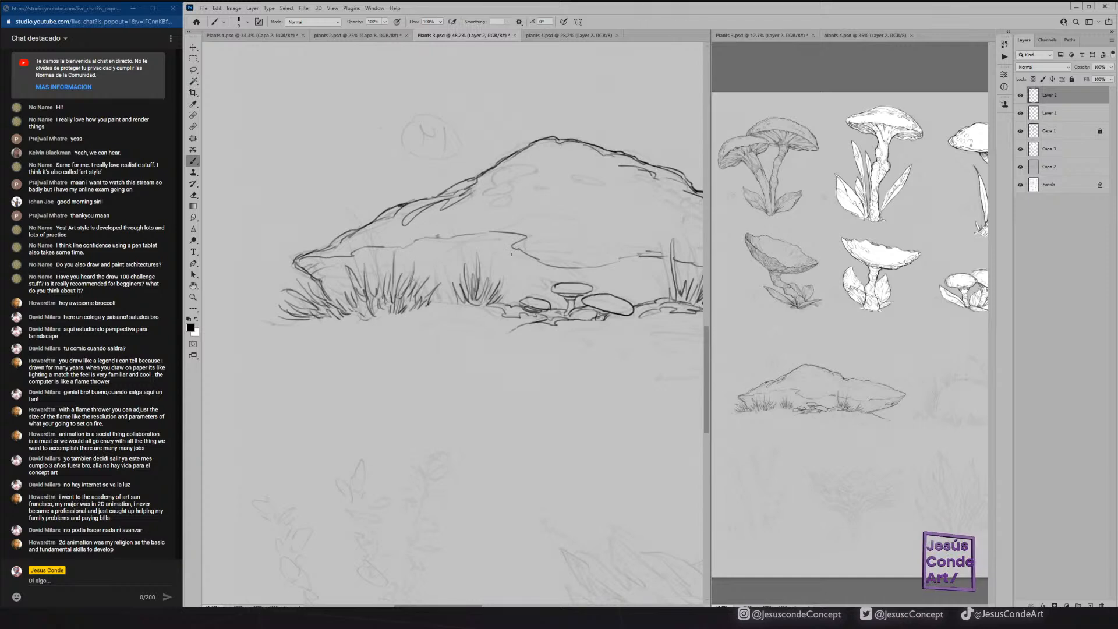
# Draw small oval stones on the mound's upper slope, just below the peak.
pyautogui.moveTo(509, 196); pyautogui.dragTo(471, 197)
pyautogui.moveTo(489, 186)
pyautogui.mouseDown()
pyautogui.moveTo(482, 194)
pyautogui.moveTo(496, 181)
pyautogui.mouseUp()
pyautogui.moveTo(488, 183)
pyautogui.mouseDown()
pyautogui.moveTo(516, 158)
pyautogui.moveTo(546, 151)
pyautogui.moveTo(589, 183)
pyautogui.moveTo(593, 174)
pyautogui.moveTo(559, 154)
pyautogui.moveTo(548, 189)
pyautogui.mouseUp()
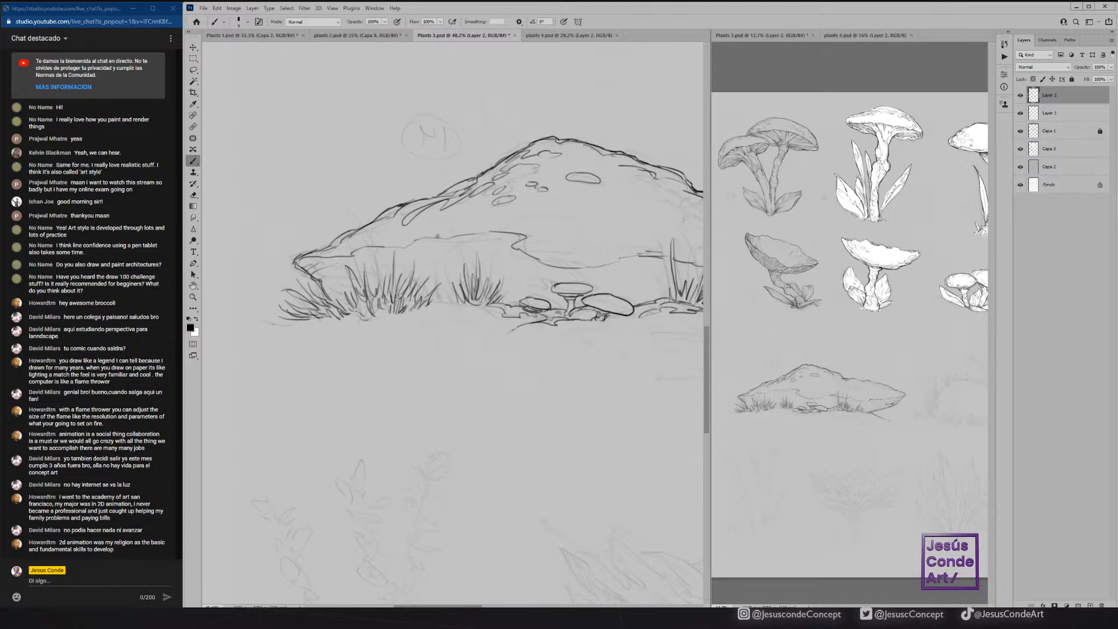
# Draw small oval stones along the mound's right slope, add short texture strokes near its right tip, and save the file.
pyautogui.moveTo(387, 225)
pyautogui.mouseDown()
pyautogui.moveTo(404, 220)
pyautogui.moveTo(344, 255)
pyautogui.mouseUp()
pyautogui.moveTo(664, 215)
pyautogui.mouseDown()
pyautogui.moveTo(592, 205)
pyautogui.moveTo(441, 222)
pyautogui.moveTo(517, 225)
pyautogui.moveTo(495, 207)
pyautogui.moveTo(513, 204)
pyautogui.moveTo(548, 228)
pyautogui.mouseUp()
pyautogui.moveTo(445, 193)
pyautogui.mouseDown()
pyautogui.moveTo(461, 200)
pyautogui.moveTo(457, 191)
pyautogui.mouseUp()
pyautogui.moveTo(558, 227)
pyautogui.mouseDown()
pyautogui.moveTo(596, 228)
pyautogui.moveTo(520, 211)
pyautogui.mouseUp()
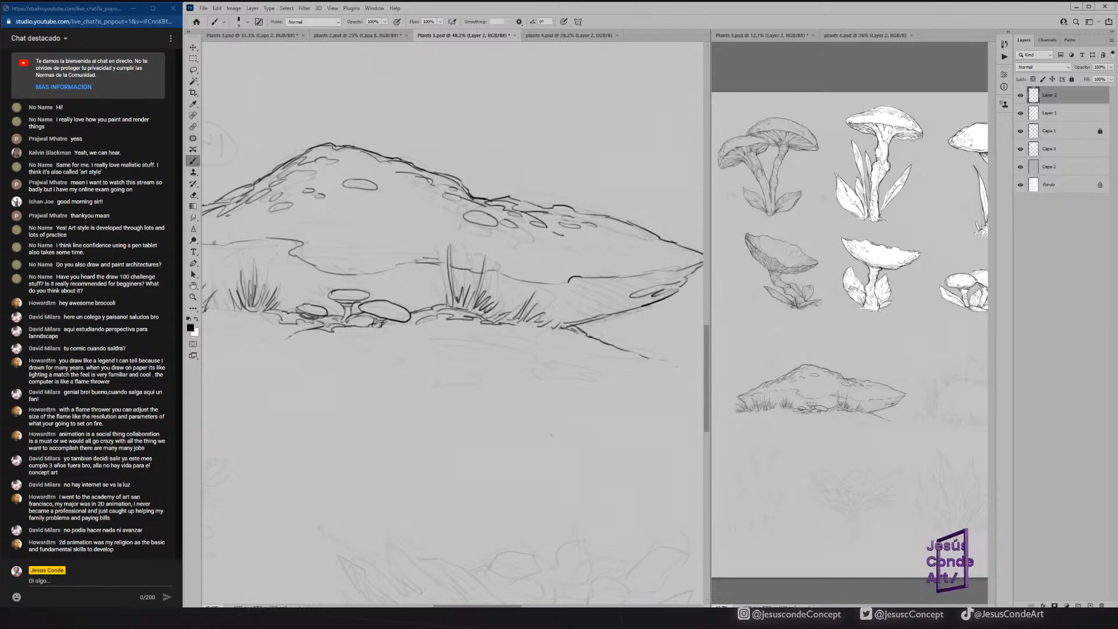
pyautogui.moveTo(600, 225)
pyautogui.mouseDown()
pyautogui.moveTo(674, 254)
pyautogui.moveTo(680, 272)
pyautogui.mouseUp()
pyautogui.moveTo(601, 265); pyautogui.dragTo(611, 274)
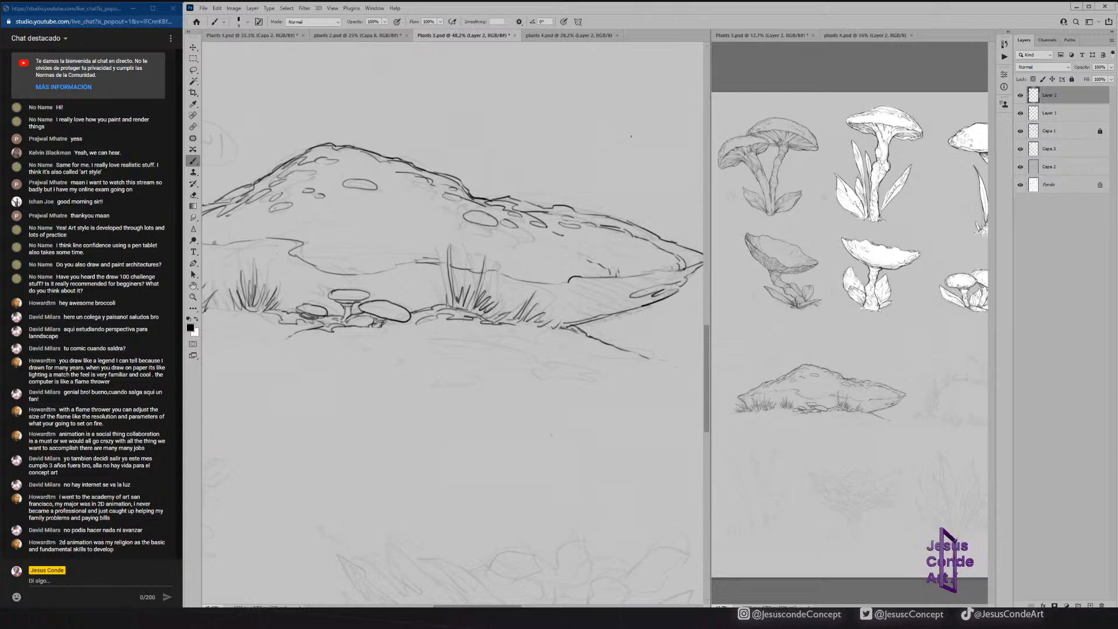
pyautogui.hotkey('ctrl', 's')
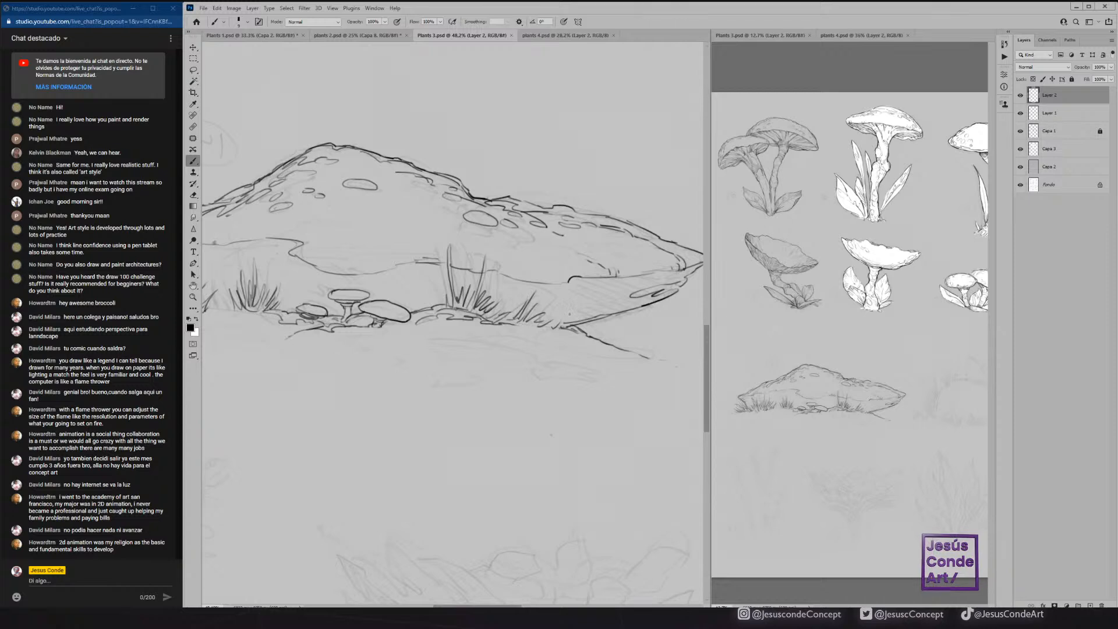
# Hatch the underside of the mound's right overhang with slanted strokes running out to the tip.
pyautogui.moveTo(564, 319); pyautogui.dragTo(585, 314)
pyautogui.moveTo(575, 321)
pyautogui.mouseDown()
pyautogui.moveTo(643, 275)
pyautogui.moveTo(676, 273)
pyautogui.mouseUp()
pyautogui.moveTo(663, 276)
pyautogui.mouseDown()
pyautogui.moveTo(683, 271)
pyautogui.moveTo(655, 271)
pyautogui.mouseUp()
pyautogui.moveTo(611, 285)
pyautogui.mouseDown()
pyautogui.moveTo(629, 275)
pyautogui.moveTo(555, 300)
pyautogui.mouseUp()
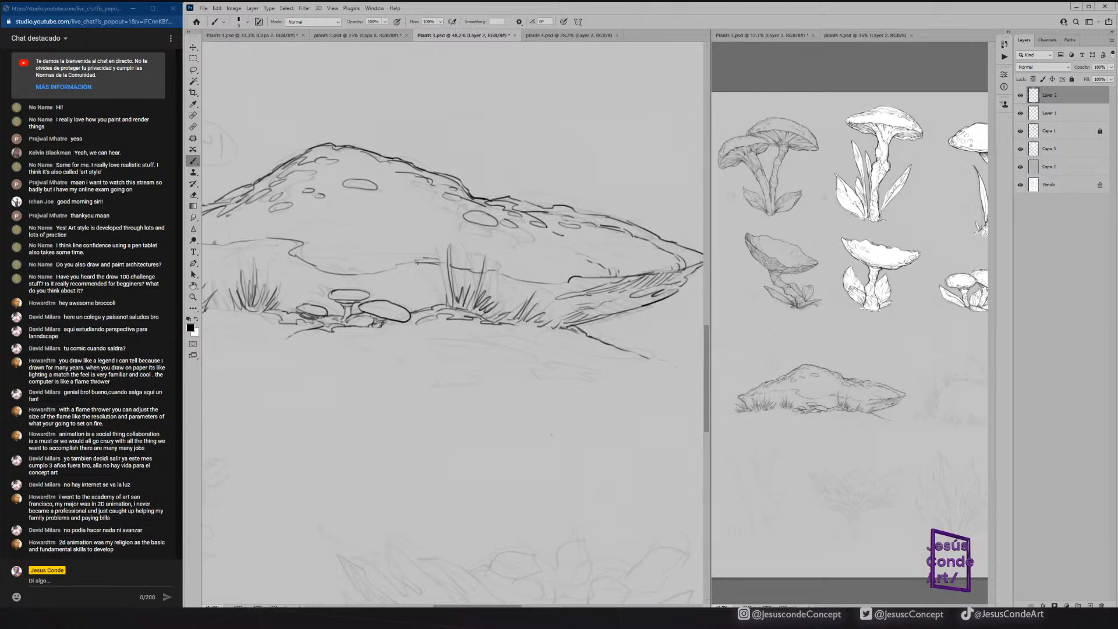
# Reinforce the edge of the ledge above the small mushrooms and left grass with broken, textured strokes.
pyautogui.moveTo(353, 275)
pyautogui.mouseDown()
pyautogui.moveTo(435, 267)
pyautogui.moveTo(363, 277)
pyautogui.mouseUp()
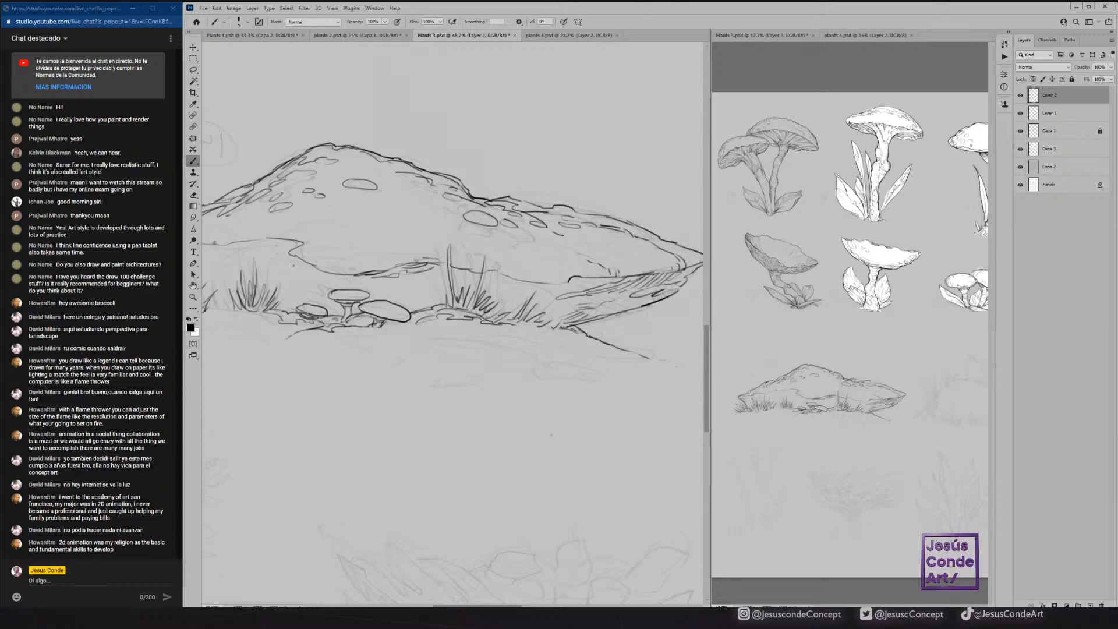
pyautogui.moveTo(303, 264); pyautogui.dragTo(317, 272)
pyautogui.moveTo(307, 278); pyautogui.dragTo(359, 281)
pyautogui.moveTo(310, 244); pyautogui.dragTo(426, 260)
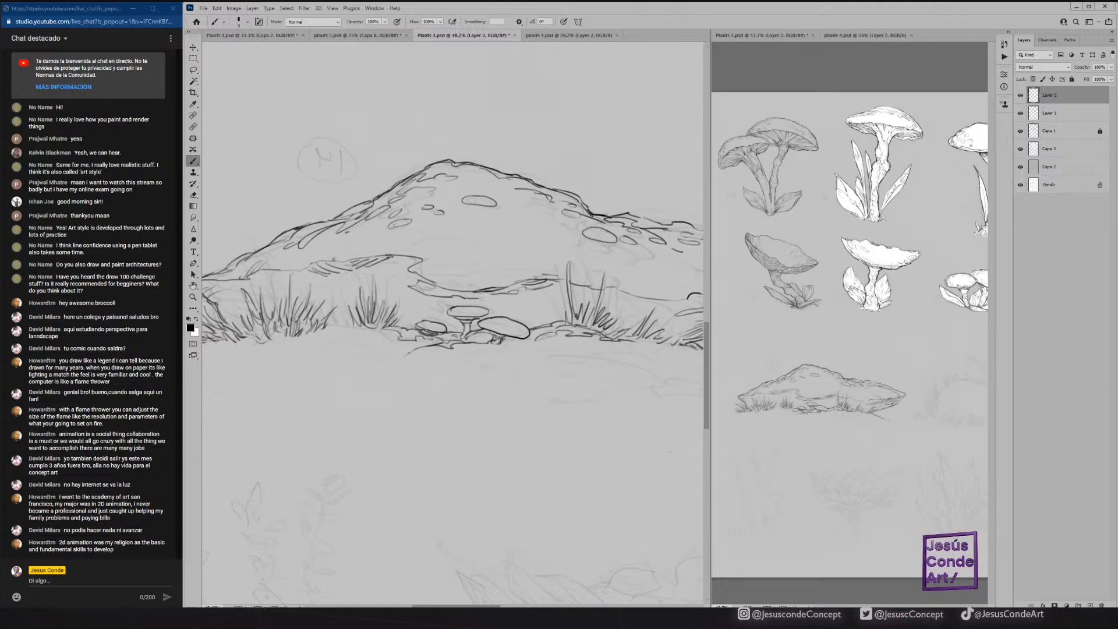
pyautogui.moveTo(333, 260); pyautogui.dragTo(301, 269)
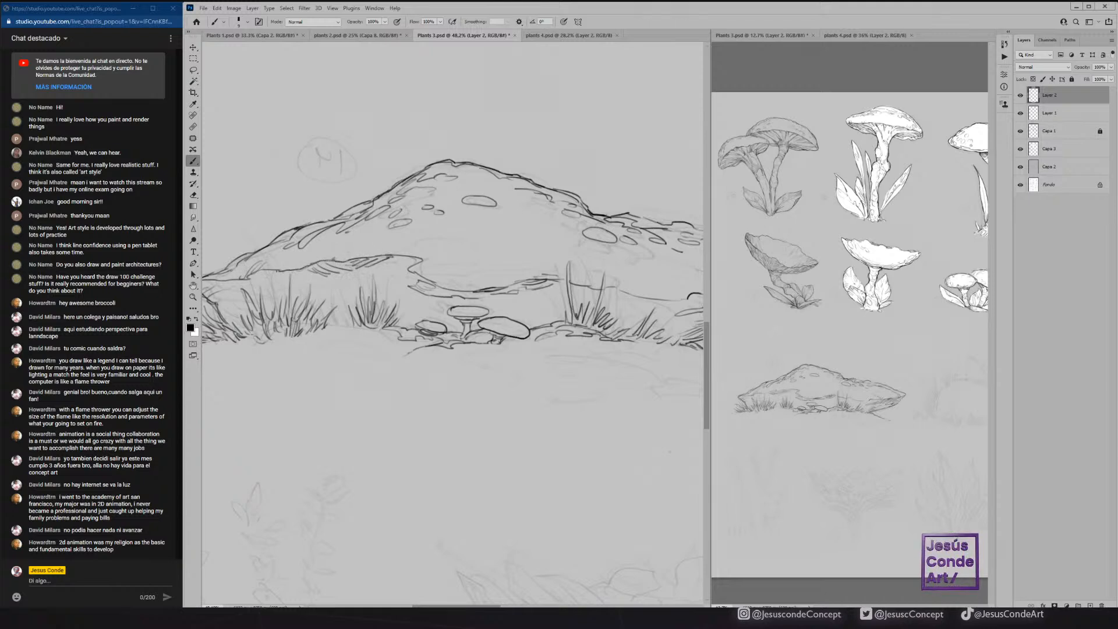
# Add short shading strokes under the mound's left tip and beneath the ledge behind the small mushrooms.
pyautogui.moveTo(239, 315); pyautogui.dragTo(316, 316)
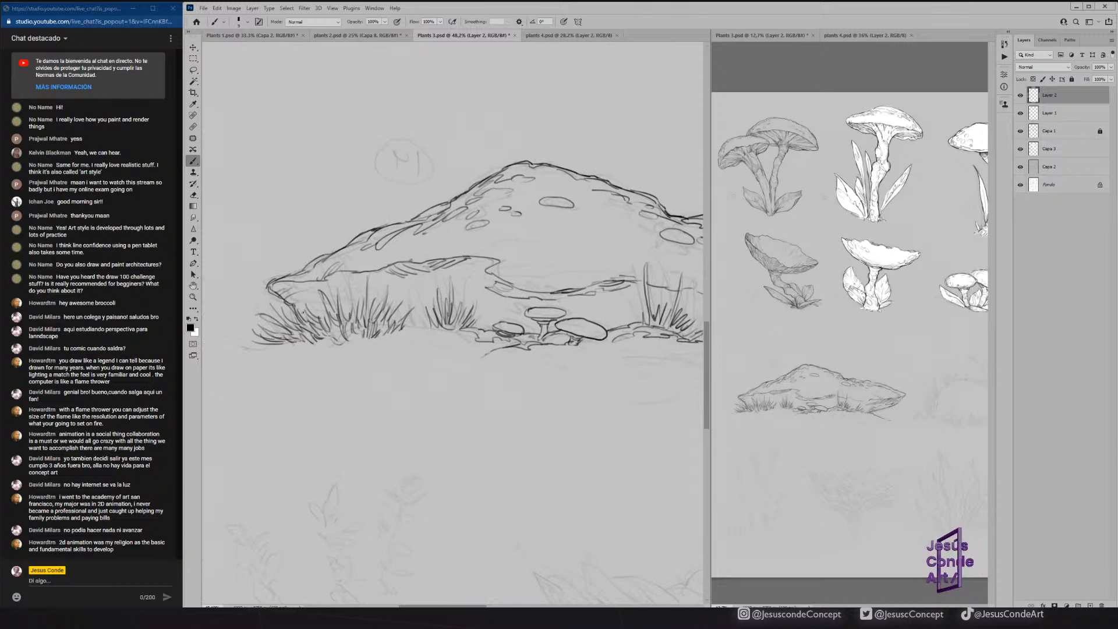
pyautogui.moveTo(307, 297); pyautogui.dragTo(302, 282)
pyautogui.moveTo(310, 298); pyautogui.dragTo(308, 282)
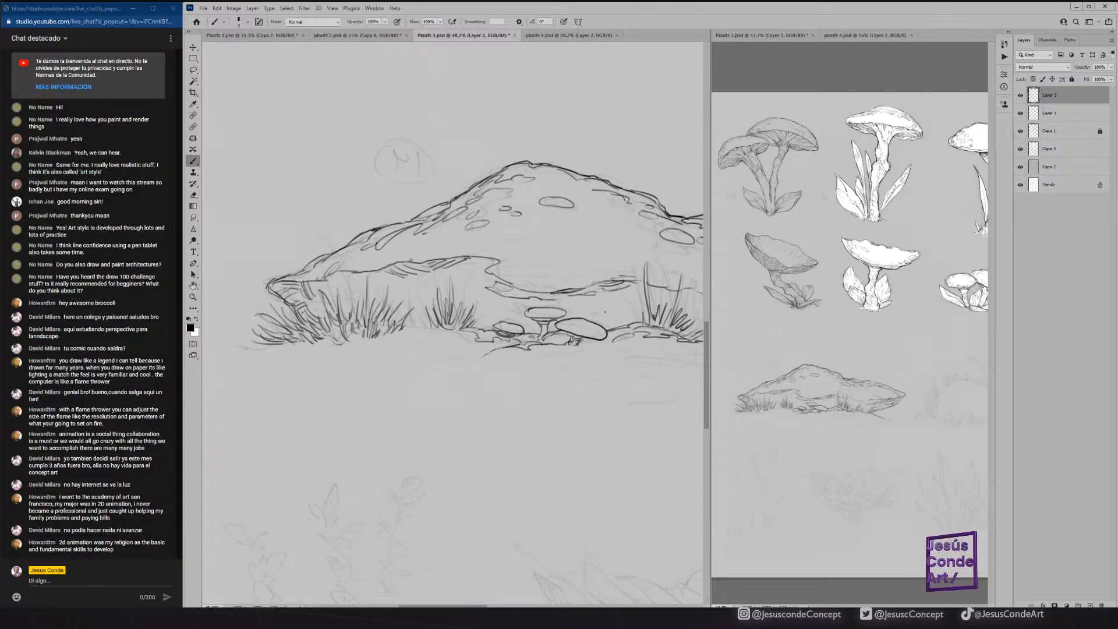
pyautogui.moveTo(597, 317)
pyautogui.mouseDown()
pyautogui.moveTo(621, 310)
pyautogui.moveTo(610, 289)
pyautogui.moveTo(465, 295)
pyautogui.moveTo(534, 301)
pyautogui.moveTo(505, 316)
pyautogui.mouseUp()
pyautogui.moveTo(519, 299); pyautogui.dragTo(501, 313)
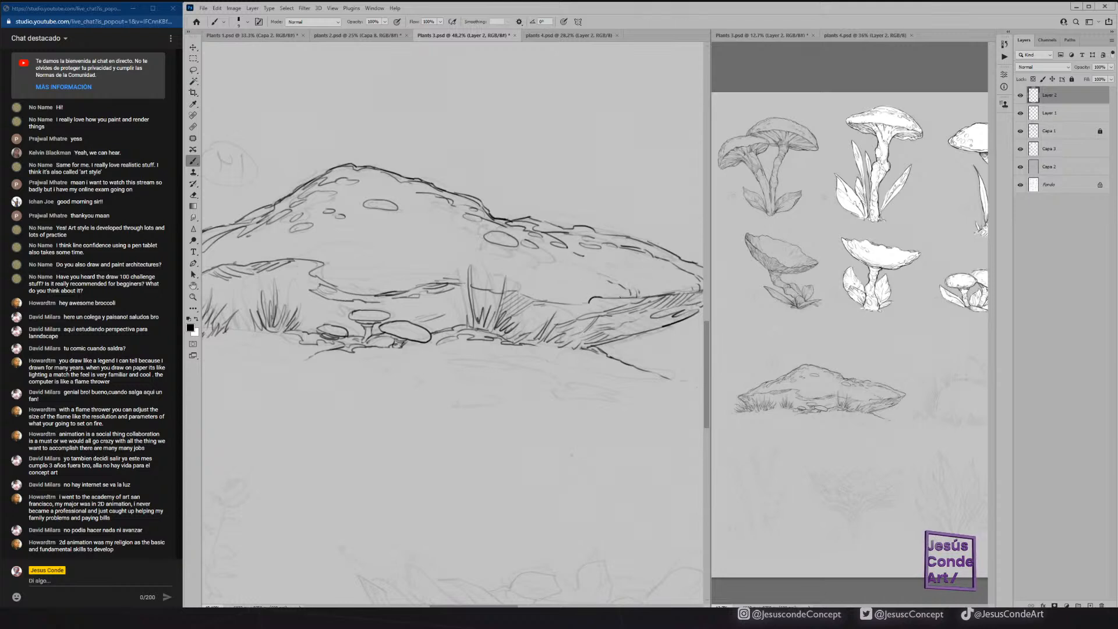
# Hatch behind the right grass tufts, thicken the right tip's outline, and shade the ground beneath the overhang.
pyautogui.moveTo(632, 324); pyautogui.dragTo(624, 336)
pyautogui.moveTo(641, 318)
pyautogui.mouseDown()
pyautogui.moveTo(630, 335)
pyautogui.moveTo(650, 326)
pyautogui.mouseUp()
pyautogui.moveTo(670, 318)
pyautogui.mouseDown()
pyautogui.moveTo(647, 329)
pyautogui.moveTo(595, 319)
pyautogui.mouseUp()
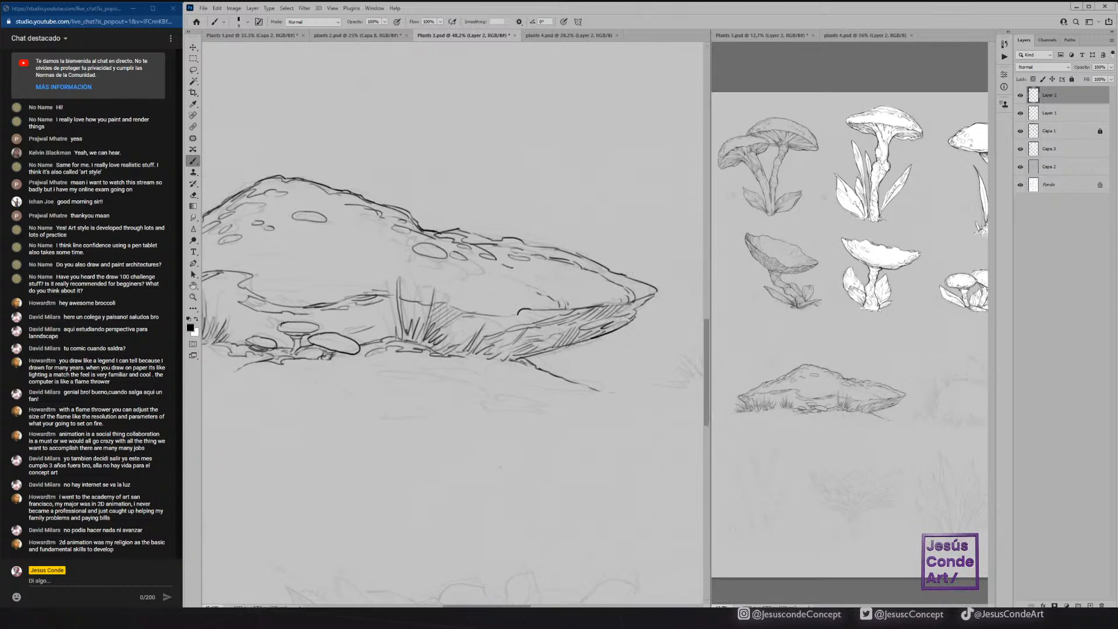
pyautogui.moveTo(444, 273); pyautogui.dragTo(452, 230)
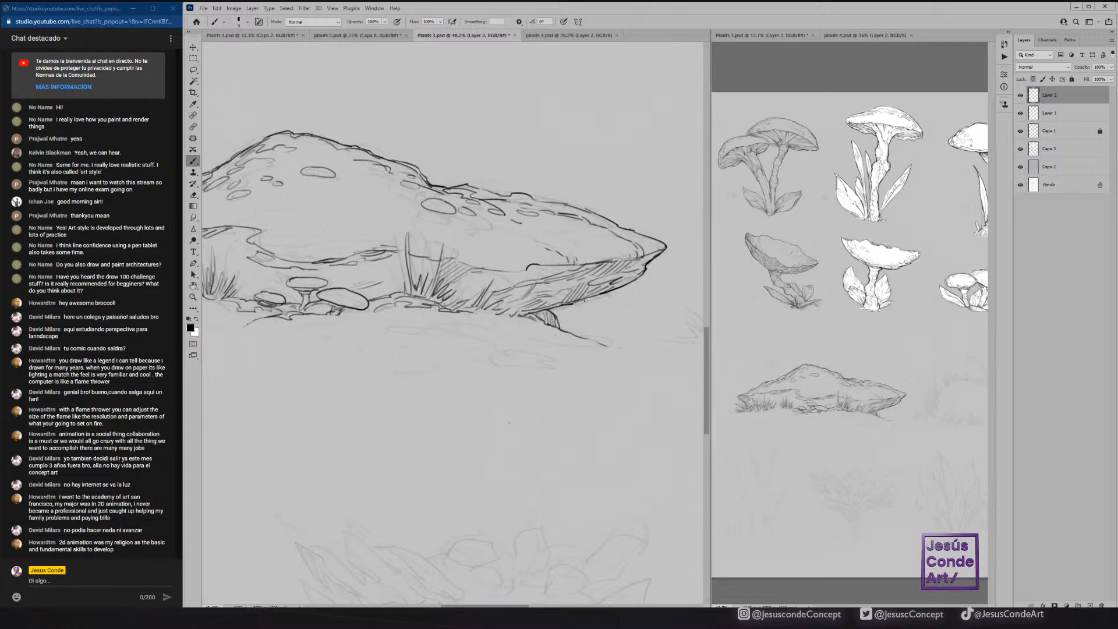
pyautogui.moveTo(564, 330)
pyautogui.mouseDown()
pyautogui.moveTo(586, 324)
pyautogui.moveTo(559, 321)
pyautogui.moveTo(603, 334)
pyautogui.mouseUp()
pyautogui.moveTo(450, 313); pyautogui.dragTo(643, 317)
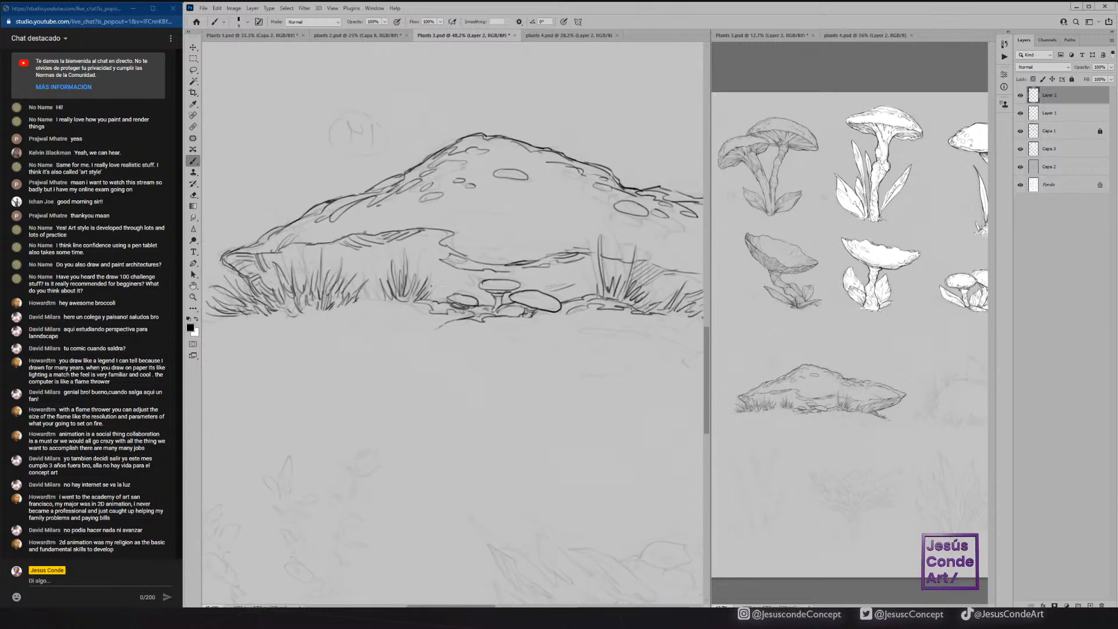
# Extend rough ground strokes beneath the left grass and darken the blades under the mound's left tip.
pyautogui.moveTo(375, 301)
pyautogui.mouseDown()
pyautogui.moveTo(456, 291)
pyautogui.moveTo(394, 302)
pyautogui.moveTo(425, 311)
pyautogui.moveTo(326, 337)
pyautogui.mouseUp()
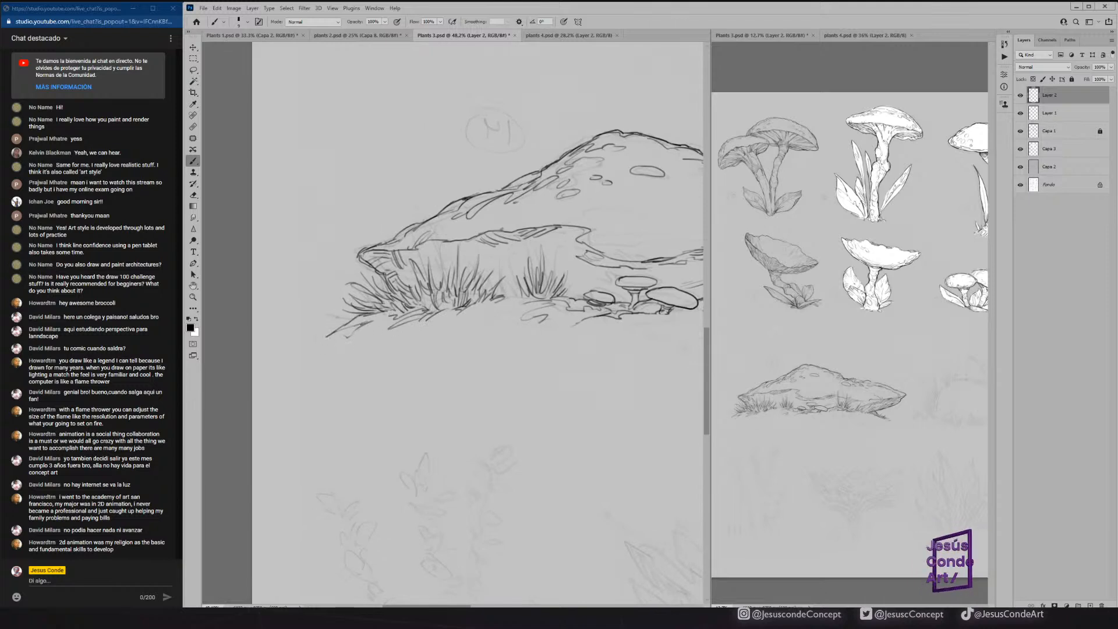
pyautogui.moveTo(358, 256)
pyautogui.mouseDown()
pyautogui.moveTo(394, 294)
pyautogui.moveTo(364, 276)
pyautogui.moveTo(352, 283)
pyautogui.moveTo(376, 299)
pyautogui.moveTo(362, 296)
pyautogui.mouseUp()
pyautogui.moveTo(371, 304); pyautogui.dragTo(359, 298)
pyautogui.moveTo(366, 303)
pyautogui.mouseDown()
pyautogui.moveTo(349, 291)
pyautogui.moveTo(348, 318)
pyautogui.mouseUp()
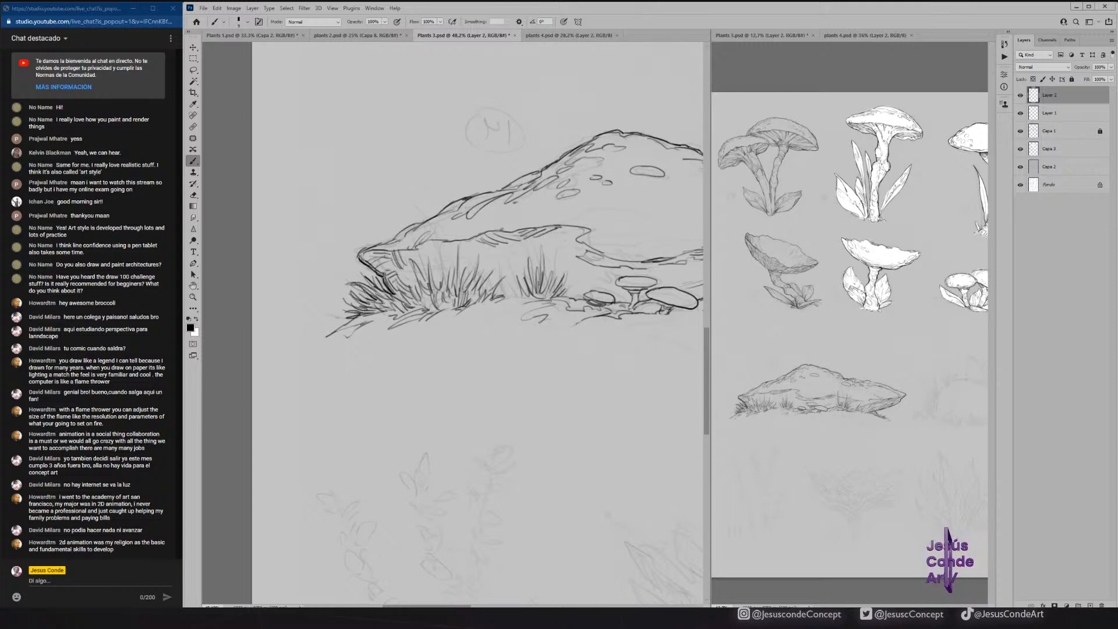
# Thicken the outline of the mound's left tip and slope, and add short grass along the right ground line.
pyautogui.moveTo(360, 254)
pyautogui.mouseDown()
pyautogui.moveTo(453, 201)
pyautogui.moveTo(394, 251)
pyautogui.mouseUp()
pyautogui.moveTo(443, 218); pyautogui.dragTo(457, 208)
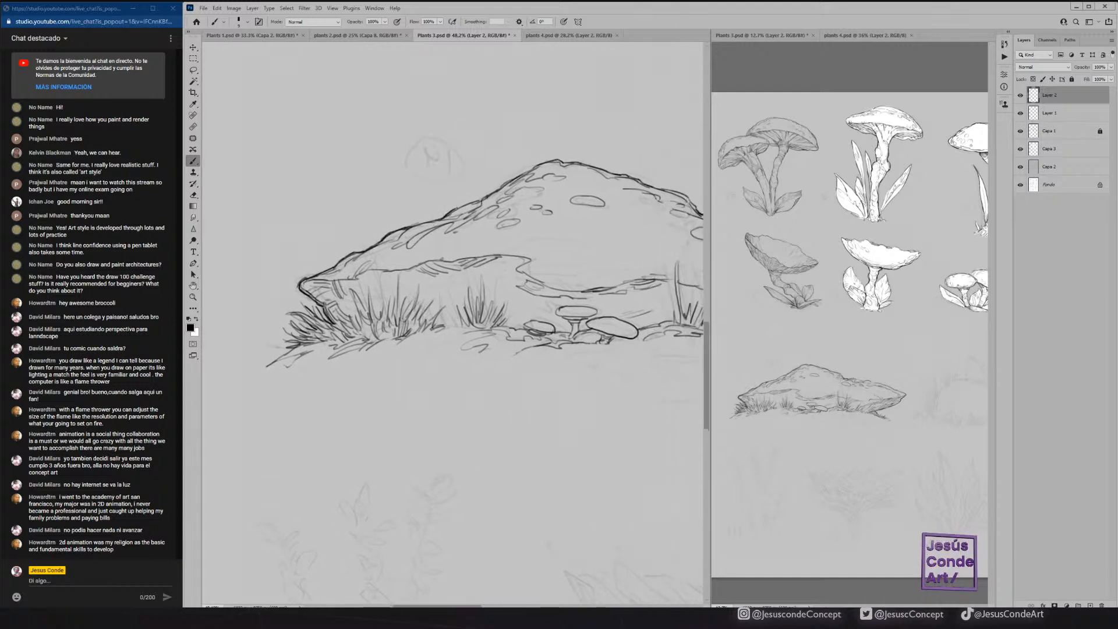
pyautogui.moveTo(567, 214); pyautogui.dragTo(190, 184)
pyautogui.moveTo(472, 303); pyautogui.dragTo(500, 295)
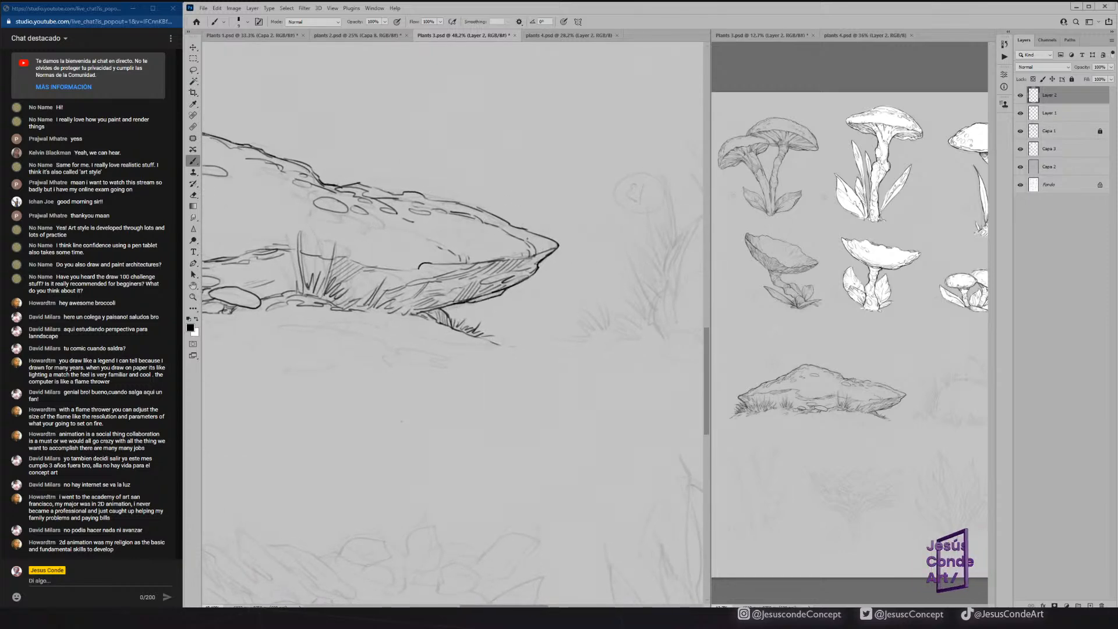
pyautogui.moveTo(523, 191); pyautogui.dragTo(643, 183)
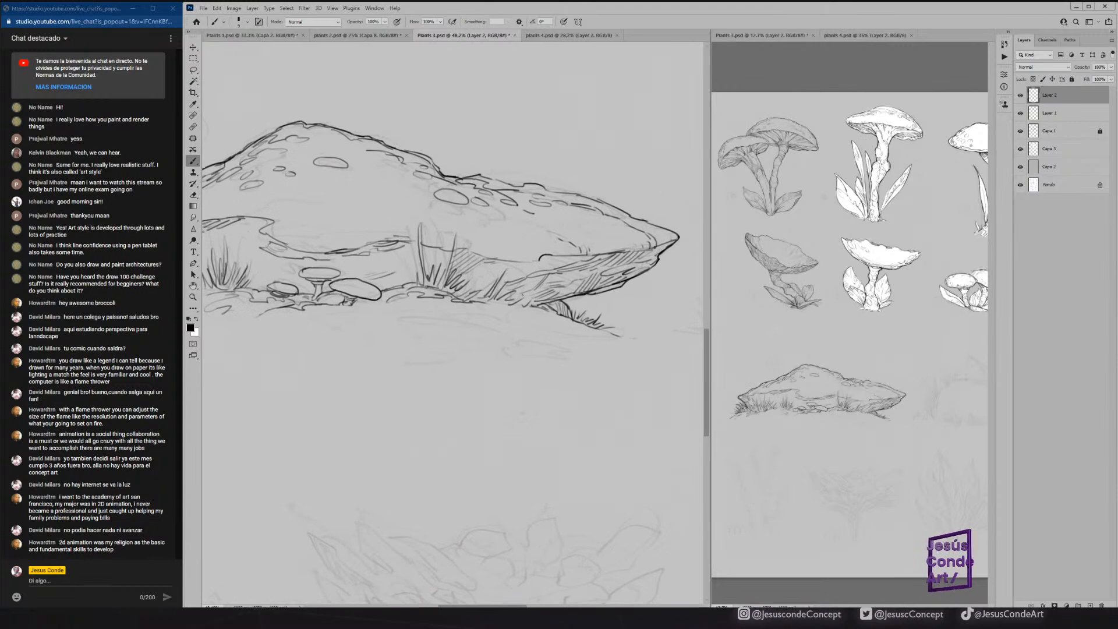
# Hatch the recess beneath the ledge between the small mushrooms and the right grass tufts.
pyautogui.moveTo(518, 296); pyautogui.dragTo(623, 307)
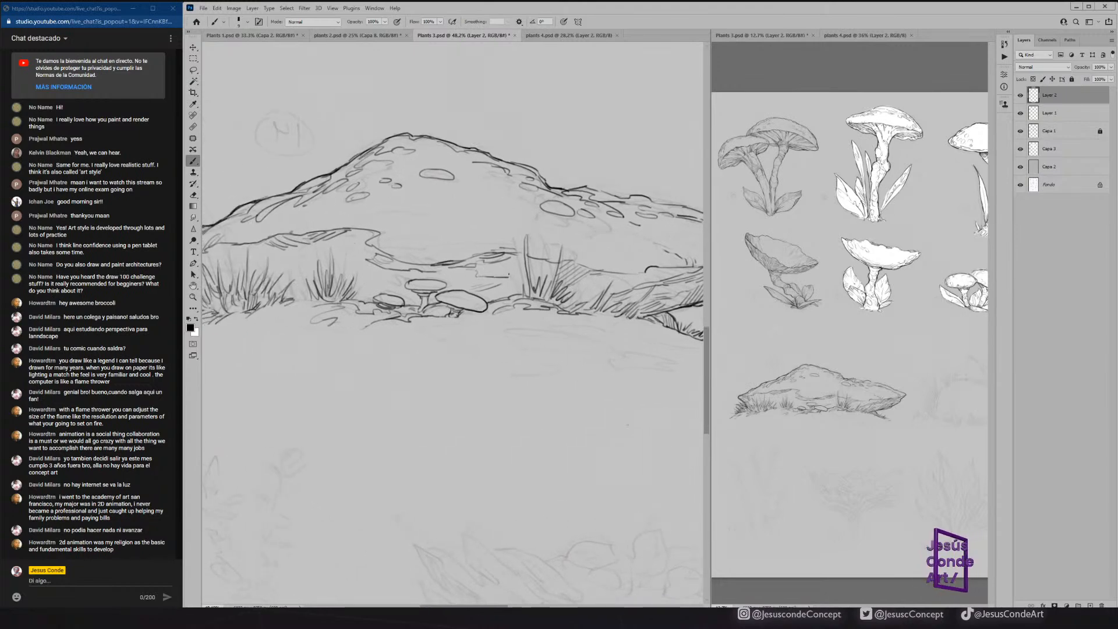
pyautogui.moveTo(492, 277); pyautogui.dragTo(504, 265)
pyautogui.moveTo(488, 272); pyautogui.dragTo(496, 260)
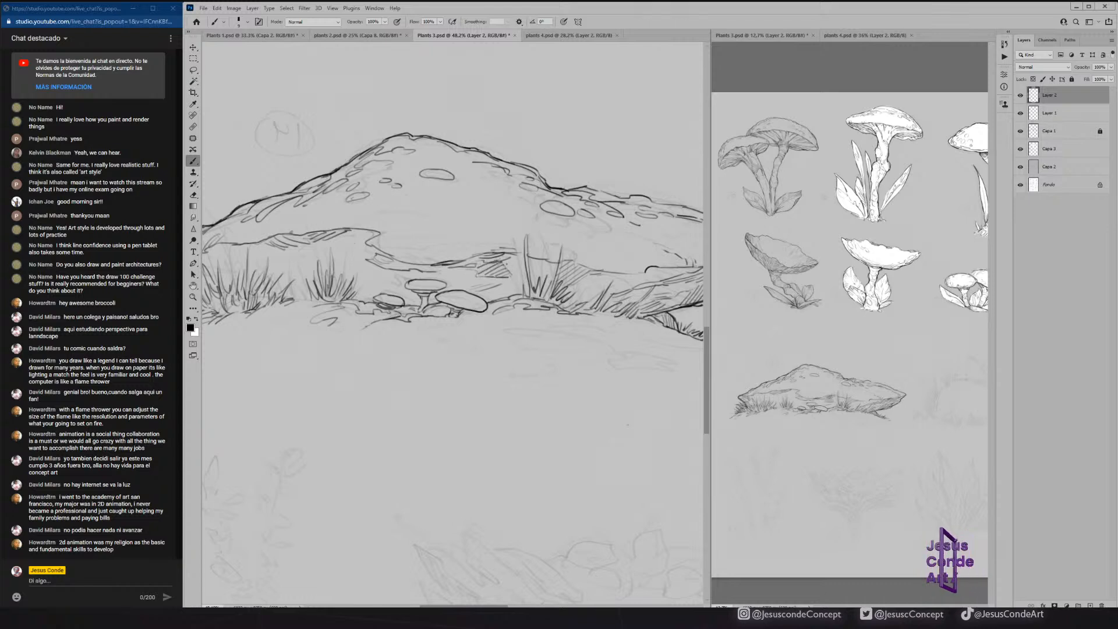
# Hatch beneath the left part of the ledge, from its inner bend out to the left tip.
pyautogui.moveTo(350, 247)
pyautogui.mouseDown()
pyautogui.moveTo(458, 269)
pyautogui.moveTo(447, 254)
pyautogui.mouseUp()
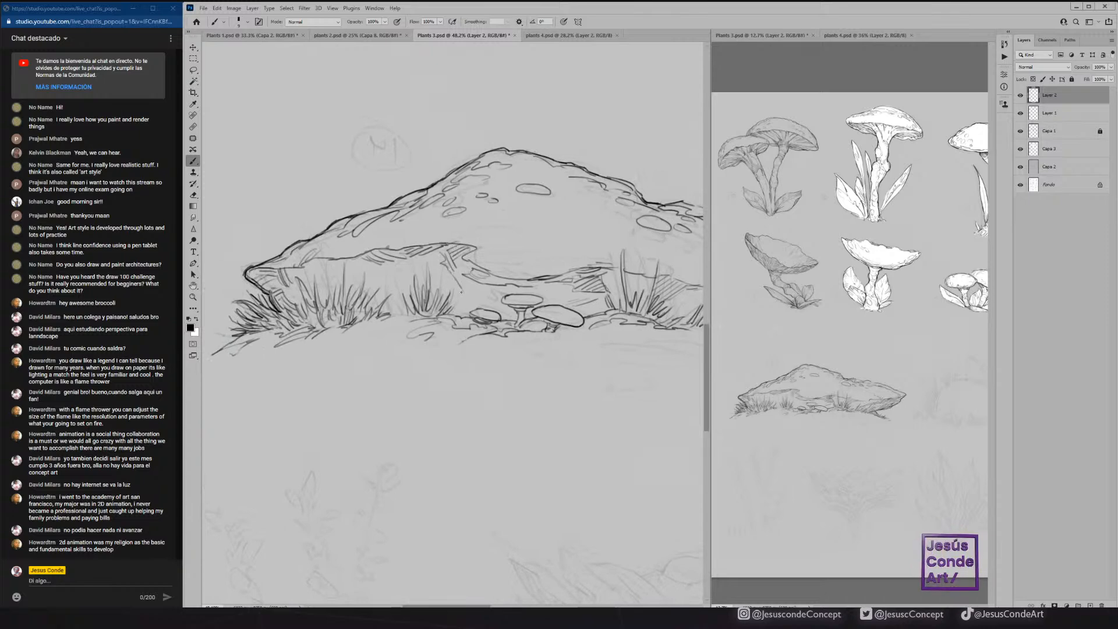
pyautogui.moveTo(366, 271); pyautogui.dragTo(390, 279)
pyautogui.moveTo(373, 263)
pyautogui.mouseDown()
pyautogui.moveTo(332, 256)
pyautogui.moveTo(349, 243)
pyautogui.moveTo(327, 263)
pyautogui.moveTo(339, 274)
pyautogui.moveTo(314, 258)
pyautogui.moveTo(348, 239)
pyautogui.mouseUp()
pyautogui.moveTo(291, 271); pyautogui.dragTo(311, 288)
# Erase part of the ledge line near the mound's left tip and touch it up with the brush.
pyautogui.press('e')
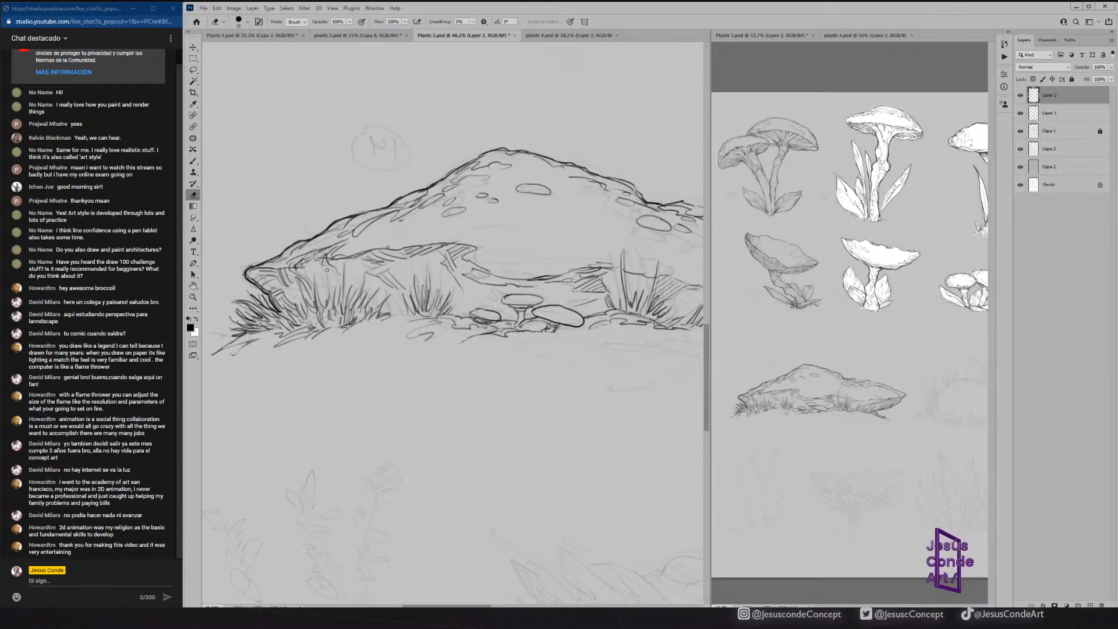
pyautogui.moveTo(312, 261); pyautogui.dragTo(292, 270)
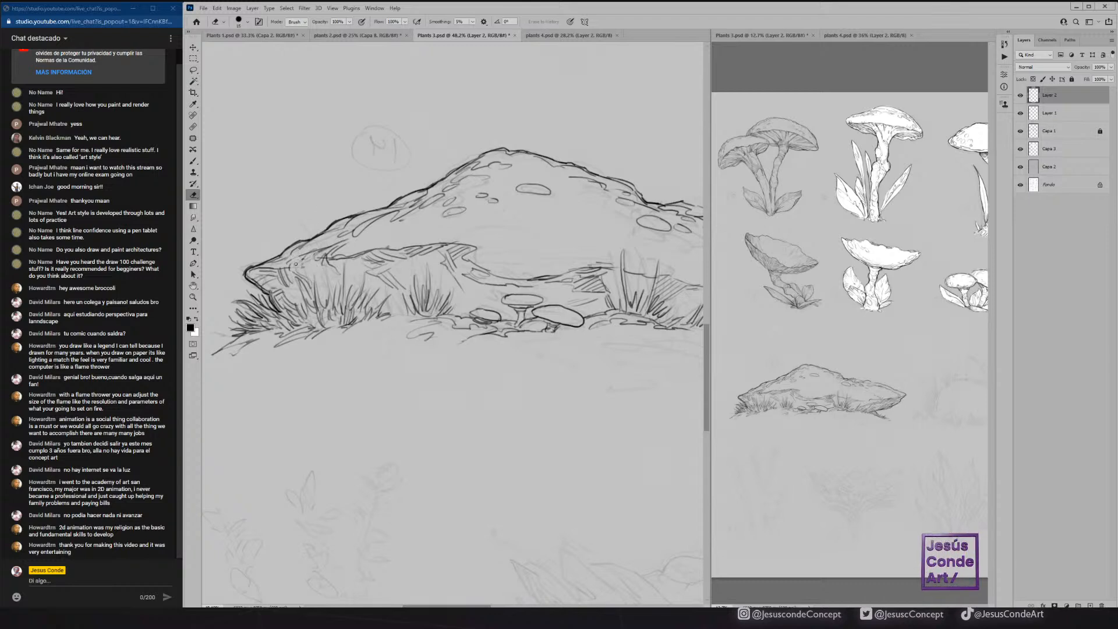
pyautogui.press('b')
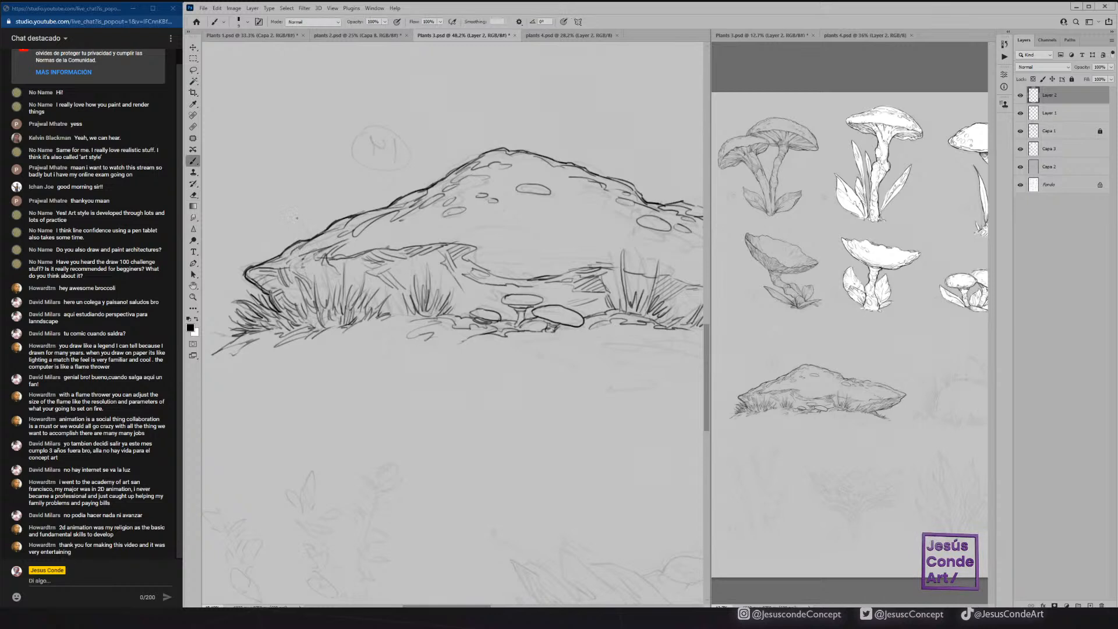
pyautogui.moveTo(284, 268)
pyautogui.mouseDown()
pyautogui.moveTo(351, 232)
pyautogui.moveTo(431, 219)
pyautogui.moveTo(521, 232)
pyautogui.moveTo(577, 271)
pyautogui.mouseUp()
# Draw flowing contour lines across the mound's middle and right slopes to suggest folds in its surface.
pyautogui.moveTo(612, 234); pyautogui.dragTo(457, 246)
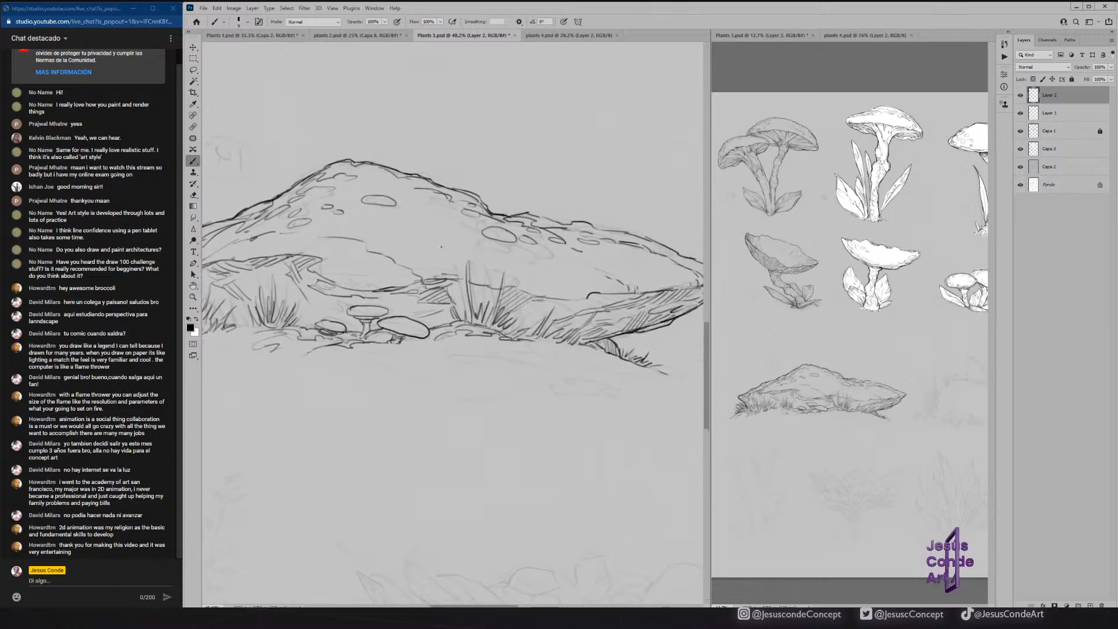
pyautogui.moveTo(394, 263)
pyautogui.mouseDown()
pyautogui.moveTo(450, 240)
pyautogui.moveTo(421, 228)
pyautogui.moveTo(337, 237)
pyautogui.mouseUp()
pyautogui.moveTo(338, 236); pyautogui.dragTo(414, 205)
pyautogui.moveTo(421, 206); pyautogui.dragTo(456, 199)
pyautogui.moveTo(377, 176); pyautogui.dragTo(338, 189)
pyautogui.moveTo(586, 259)
pyautogui.mouseDown()
pyautogui.moveTo(524, 271)
pyautogui.moveTo(593, 255)
pyautogui.moveTo(625, 264)
pyautogui.moveTo(573, 263)
pyautogui.moveTo(621, 284)
pyautogui.mouseUp()
pyautogui.moveTo(337, 261); pyautogui.dragTo(433, 255)
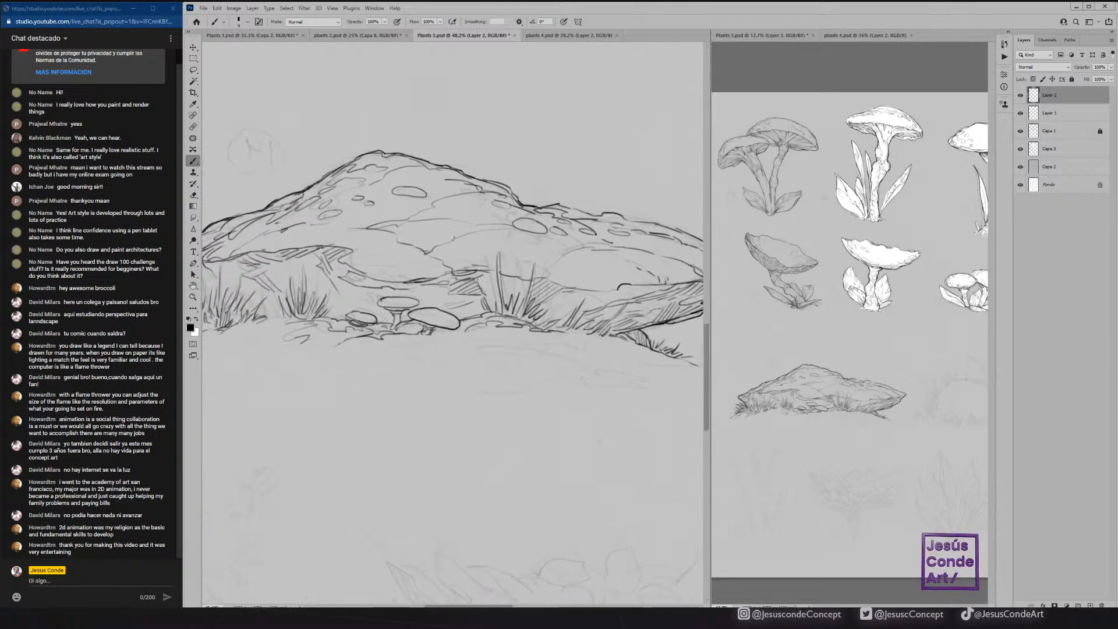
# Deepen the shading around the ledge's inner bend and behind the small mushrooms with more hatching.
pyautogui.moveTo(336, 268)
pyautogui.mouseDown()
pyautogui.moveTo(467, 262)
pyautogui.moveTo(458, 268)
pyautogui.moveTo(504, 306)
pyautogui.mouseUp()
pyautogui.moveTo(456, 255)
pyautogui.mouseDown()
pyautogui.moveTo(444, 273)
pyautogui.moveTo(451, 266)
pyautogui.mouseUp()
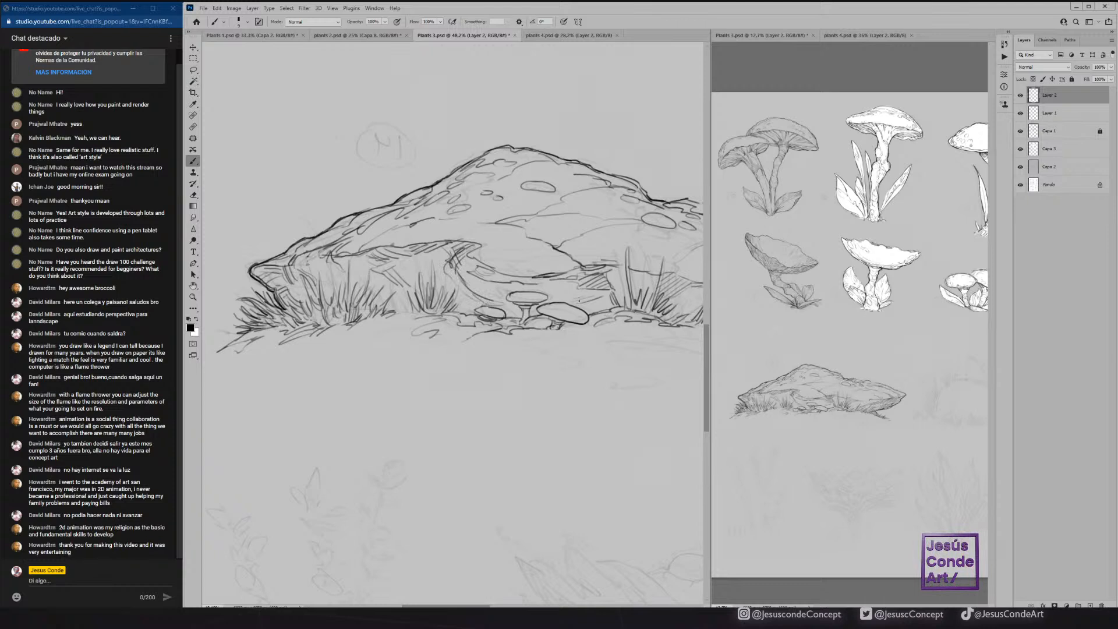
pyautogui.moveTo(597, 300)
pyautogui.mouseDown()
pyautogui.moveTo(620, 284)
pyautogui.moveTo(588, 306)
pyautogui.moveTo(540, 282)
pyautogui.moveTo(499, 309)
pyautogui.mouseUp()
pyautogui.moveTo(526, 302); pyautogui.dragTo(505, 313)
pyautogui.moveTo(408, 283); pyautogui.dragTo(505, 279)
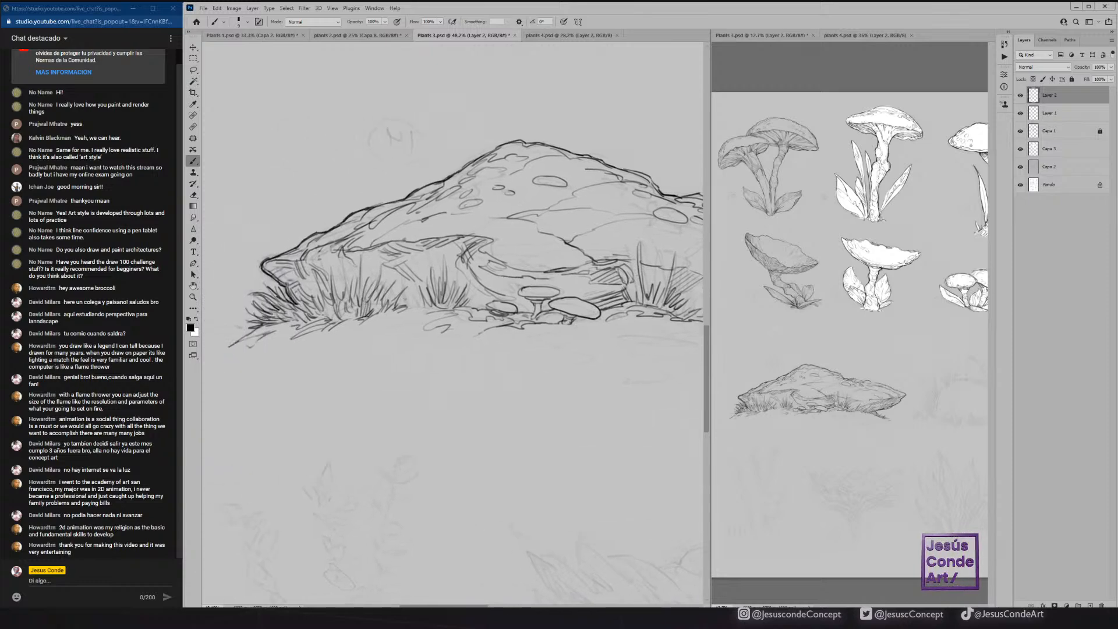
# Darken the recess above the left grass with dense hatching, accent the left slope's surface lines, and save the file.
pyautogui.moveTo(406, 308)
pyautogui.mouseDown()
pyautogui.moveTo(425, 284)
pyautogui.moveTo(334, 252)
pyautogui.mouseUp()
pyautogui.moveTo(331, 267)
pyautogui.mouseDown()
pyautogui.moveTo(330, 249)
pyautogui.moveTo(315, 254)
pyautogui.mouseUp()
pyautogui.moveTo(312, 269); pyautogui.dragTo(308, 254)
pyautogui.moveTo(313, 291); pyautogui.dragTo(320, 267)
pyautogui.moveTo(312, 296)
pyautogui.mouseDown()
pyautogui.moveTo(322, 271)
pyautogui.moveTo(308, 272)
pyautogui.mouseUp()
pyautogui.moveTo(315, 300); pyautogui.dragTo(306, 281)
pyautogui.moveTo(447, 218); pyautogui.dragTo(414, 251)
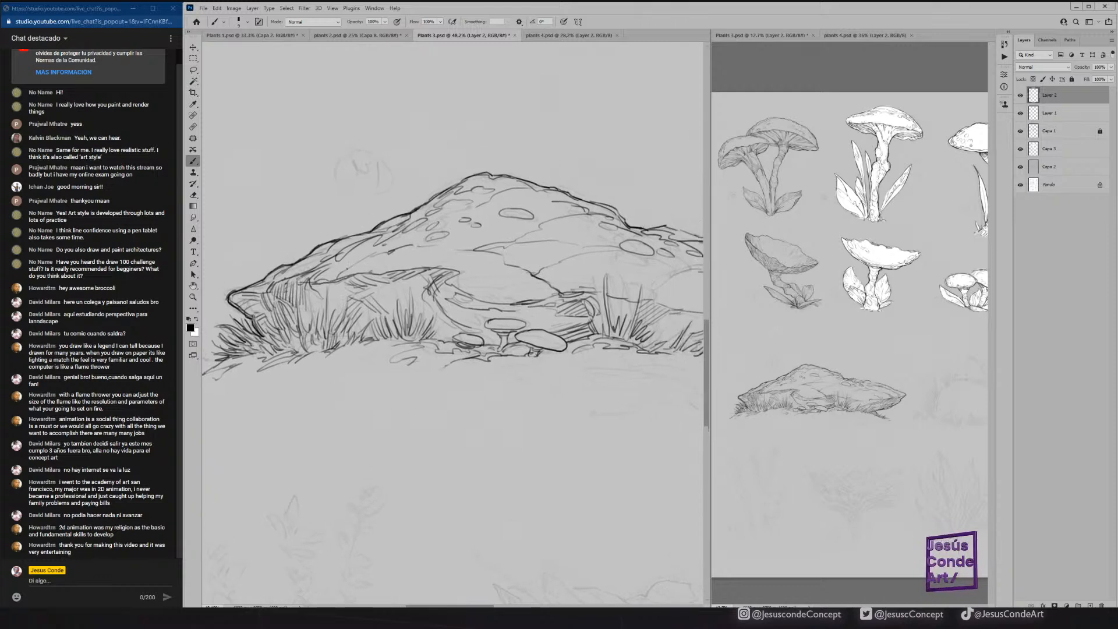
pyautogui.moveTo(322, 280); pyautogui.dragTo(370, 249)
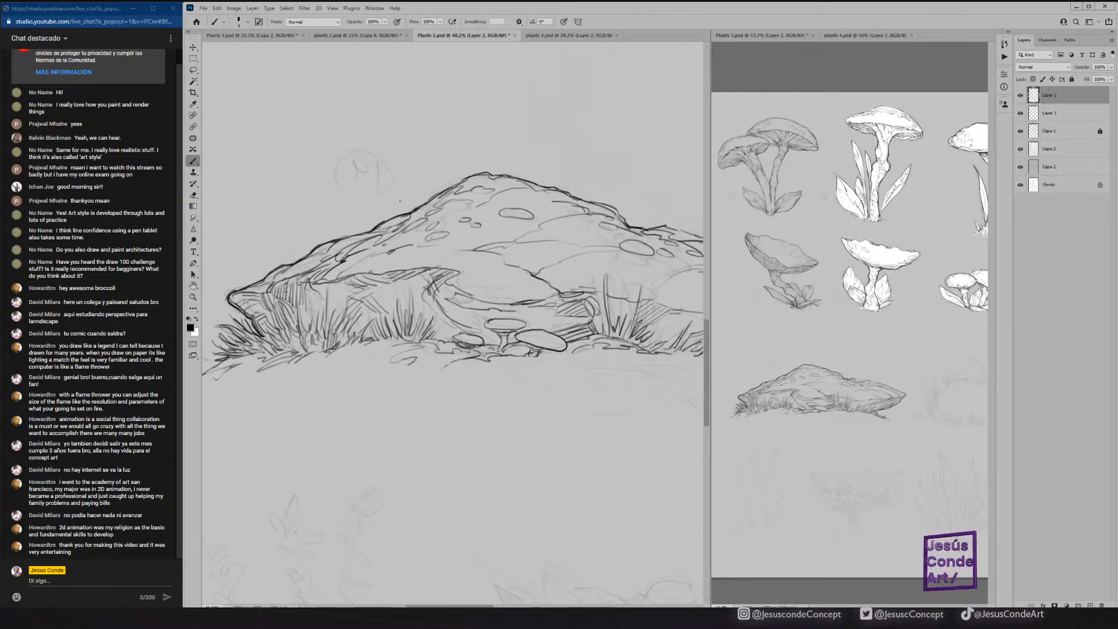
pyautogui.hotkey('ctrl', 's')
# Scatter small flat stones over the ground in front of the mound and at both ends of the ground line.
pyautogui.moveTo(625, 367)
pyautogui.mouseDown()
pyautogui.moveTo(477, 317)
pyautogui.moveTo(469, 326)
pyautogui.moveTo(549, 328)
pyautogui.mouseUp()
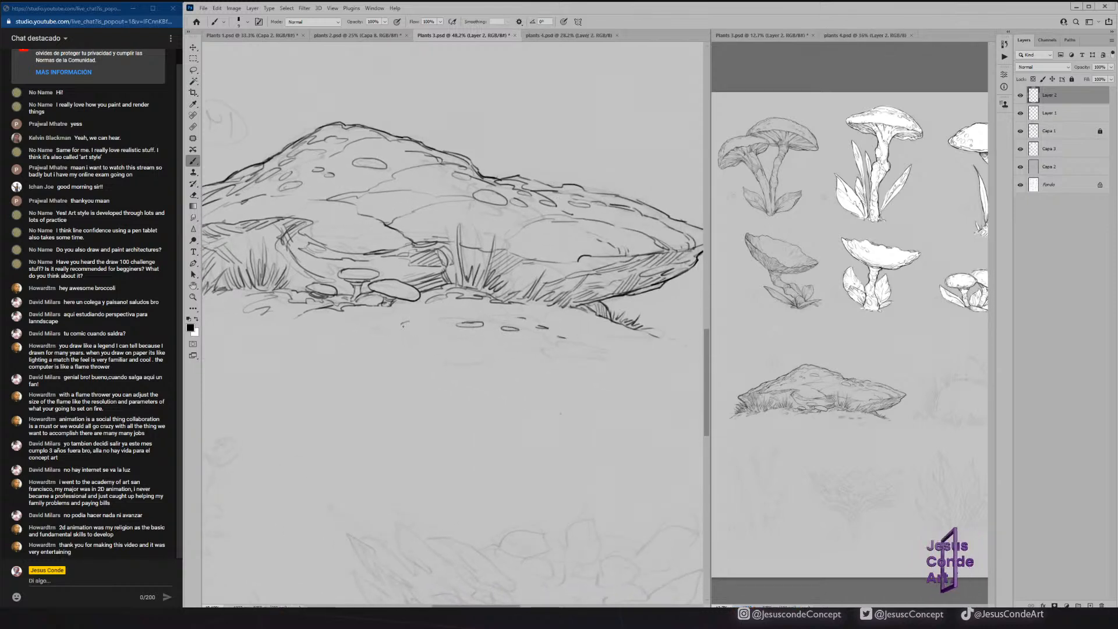
pyautogui.moveTo(327, 320); pyautogui.dragTo(507, 286)
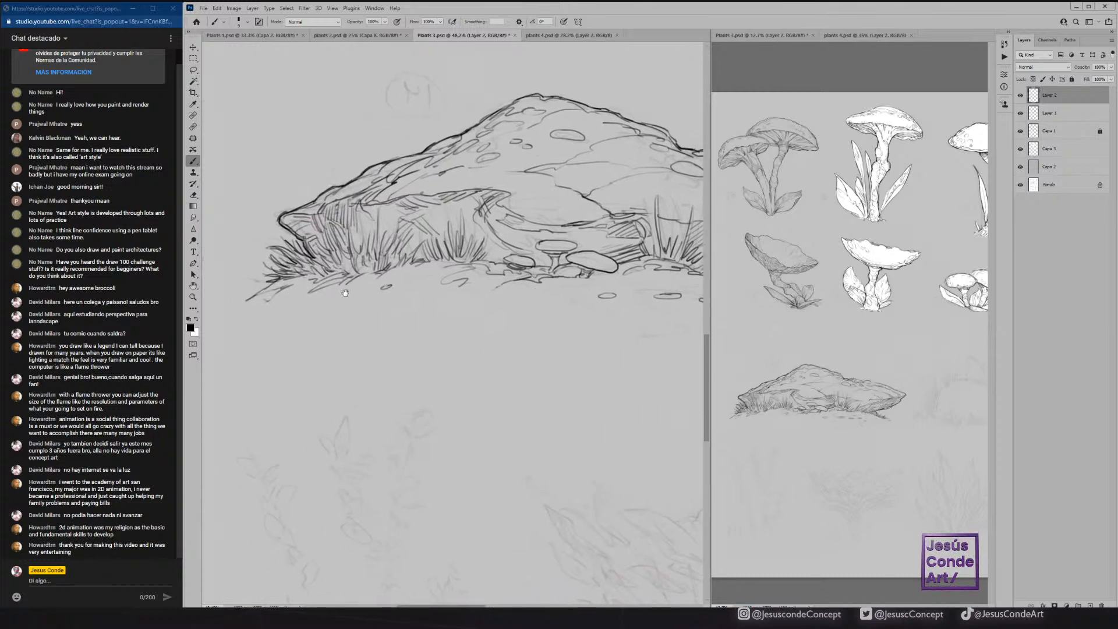
pyautogui.moveTo(333, 293); pyautogui.dragTo(447, 290)
pyautogui.moveTo(342, 300); pyautogui.dragTo(381, 303)
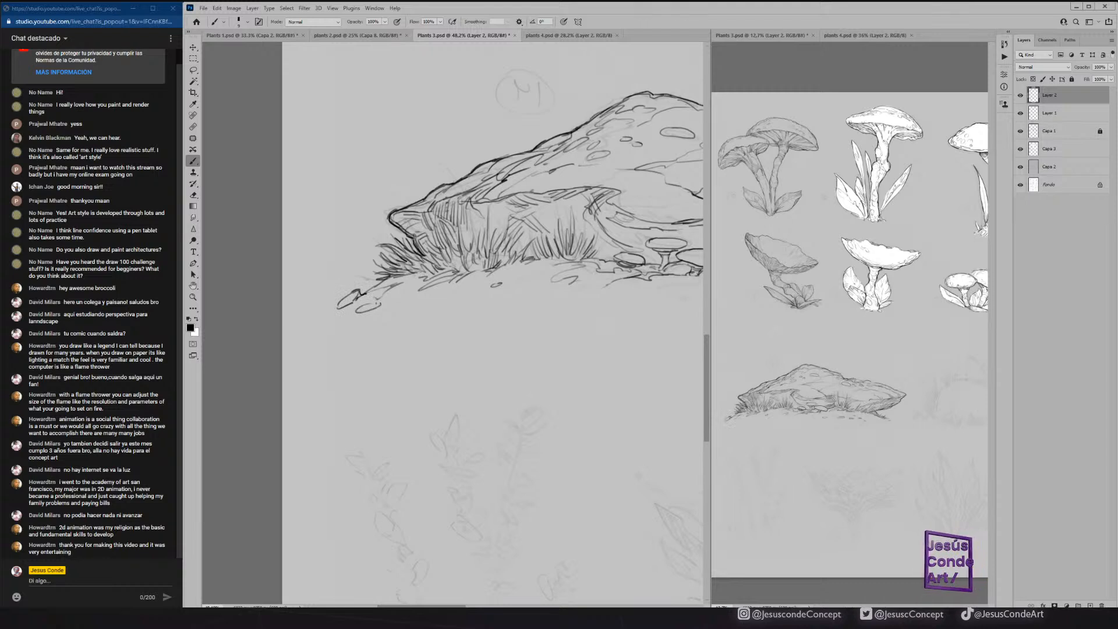
pyautogui.moveTo(613, 270); pyautogui.dragTo(208, 242)
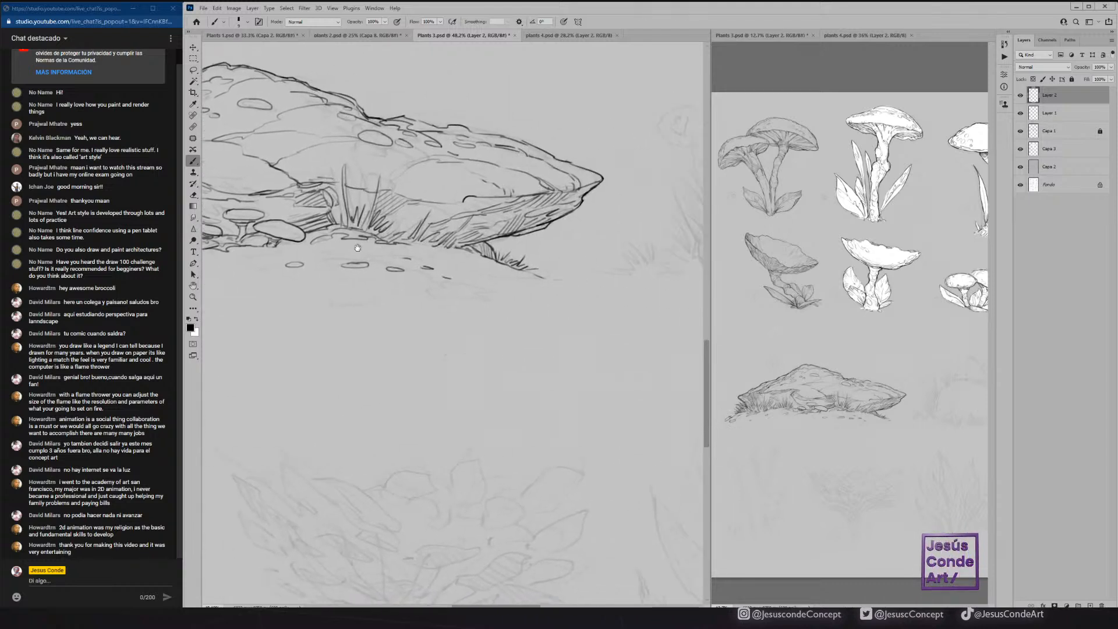
pyautogui.moveTo(616, 249); pyautogui.dragTo(503, 252)
pyautogui.moveTo(445, 284)
pyautogui.mouseDown()
pyautogui.moveTo(468, 282)
pyautogui.moveTo(449, 276)
pyautogui.moveTo(459, 270)
pyautogui.moveTo(441, 297)
pyautogui.moveTo(451, 287)
pyautogui.moveTo(505, 300)
pyautogui.mouseUp()
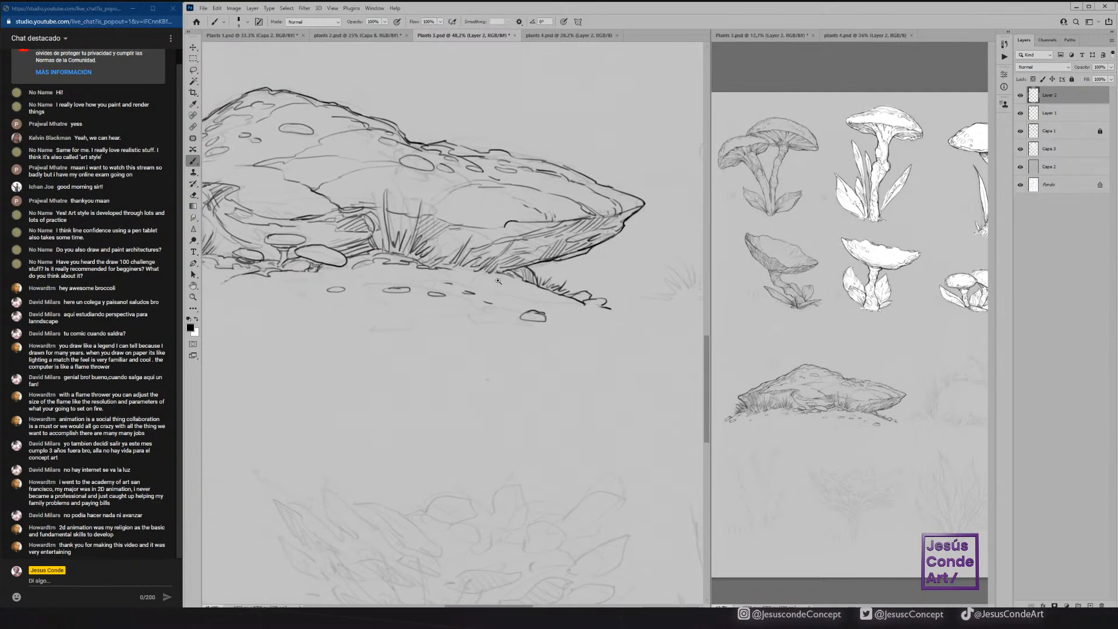
# Save the file, then ink the rounded mound's left side and crest with short contour strokes inside the left edge.
pyautogui.press('z')
pyautogui.moveTo(550, 231); pyautogui.dragTo(485, 273)
pyautogui.hotkey('ctrl', 's')
pyautogui.moveTo(578, 243); pyautogui.dragTo(281, 234)
pyautogui.moveTo(493, 225); pyautogui.dragTo(464, 251)
pyautogui.press('b')
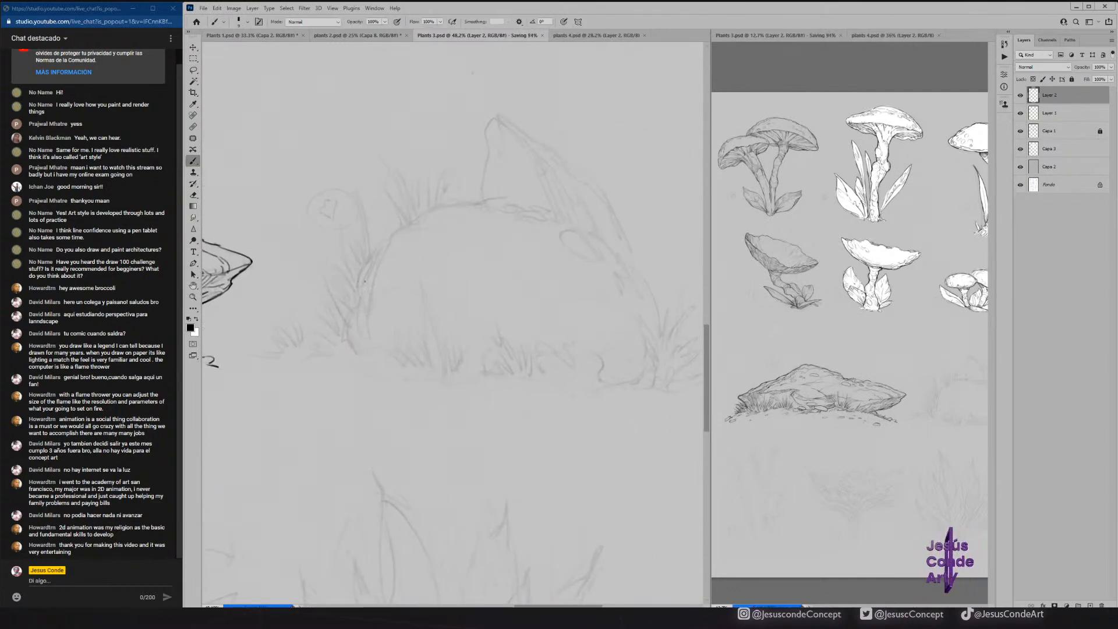
pyautogui.moveTo(344, 350)
pyautogui.mouseDown()
pyautogui.moveTo(361, 281)
pyautogui.moveTo(420, 217)
pyautogui.mouseUp()
pyautogui.moveTo(459, 205); pyautogui.dragTo(559, 219)
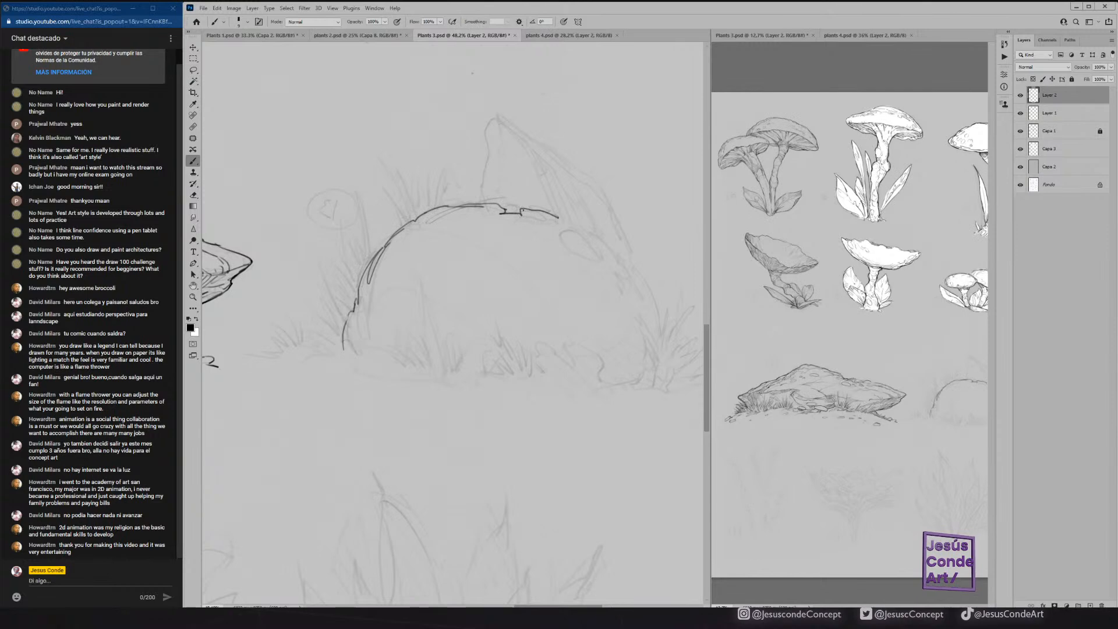
pyautogui.moveTo(456, 215)
pyautogui.mouseDown()
pyautogui.moveTo(380, 286)
pyautogui.moveTo(339, 358)
pyautogui.moveTo(353, 362)
pyautogui.moveTo(398, 280)
pyautogui.mouseUp()
pyautogui.moveTo(342, 336); pyautogui.dragTo(333, 360)
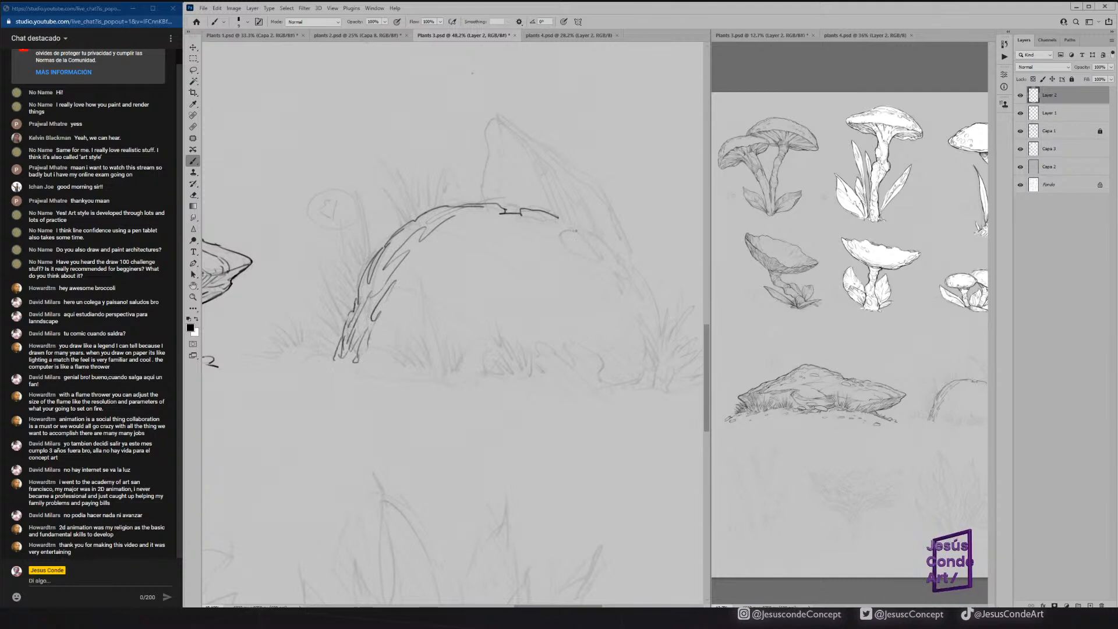
# Ink the rounded mound's right side down to the ground, adding short inner strokes at its foot and reinforcing the crest.
pyautogui.moveTo(560, 218); pyautogui.dragTo(583, 225)
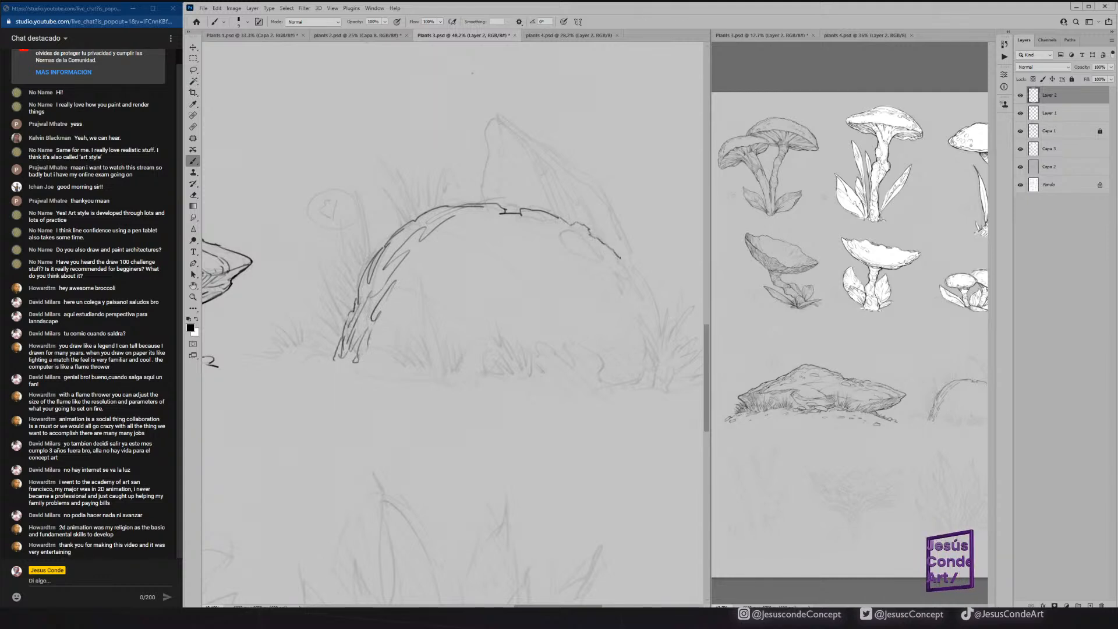
pyautogui.moveTo(635, 267); pyautogui.dragTo(662, 339)
pyautogui.moveTo(611, 284)
pyautogui.mouseDown()
pyautogui.moveTo(643, 352)
pyautogui.moveTo(608, 383)
pyautogui.mouseUp()
pyautogui.moveTo(605, 355)
pyautogui.mouseDown()
pyautogui.moveTo(603, 382)
pyautogui.moveTo(631, 382)
pyautogui.mouseUp()
pyautogui.moveTo(648, 355)
pyautogui.mouseDown()
pyautogui.moveTo(640, 381)
pyautogui.moveTo(648, 361)
pyautogui.mouseUp()
pyautogui.moveTo(617, 288); pyautogui.dragTo(619, 262)
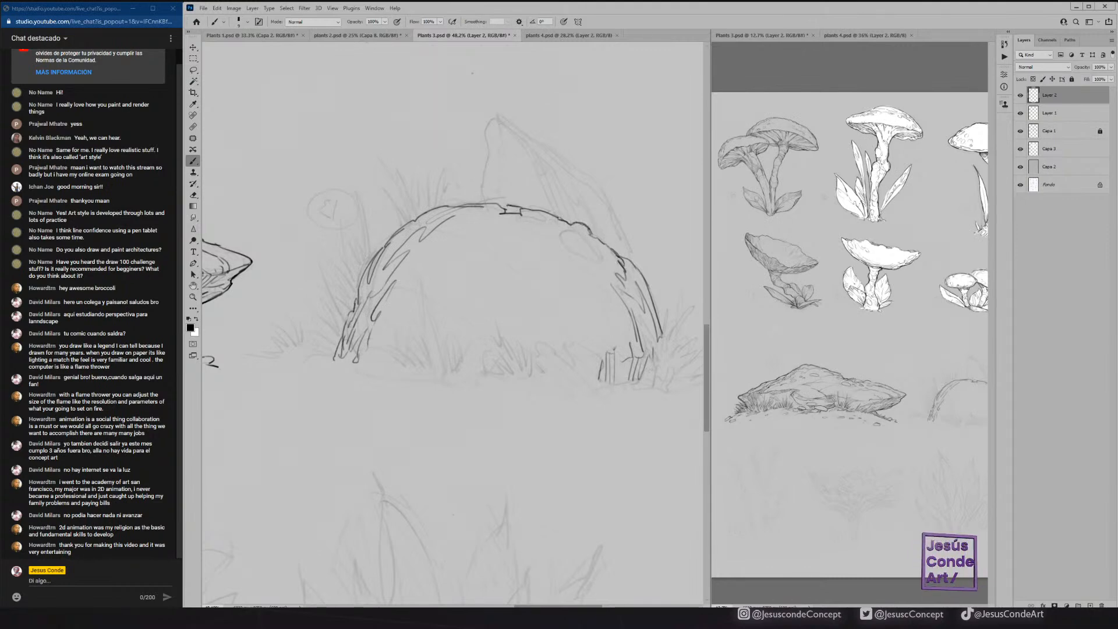
pyautogui.moveTo(499, 204); pyautogui.dragTo(437, 206)
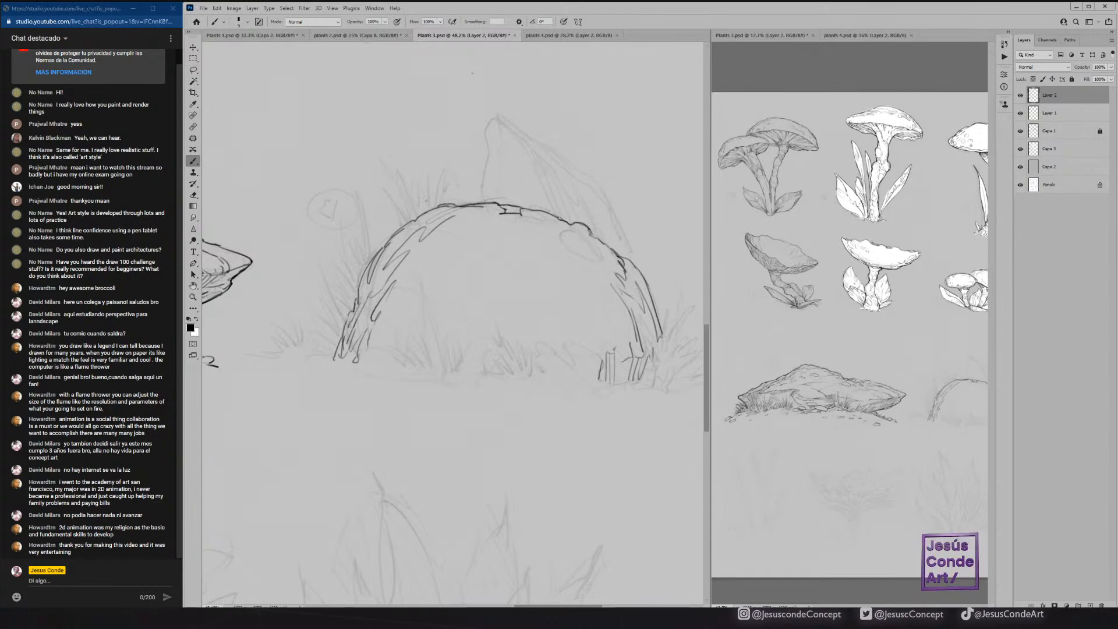
# Draw grass tufts inside and outside the rounded mound's left foot along the ground.
pyautogui.moveTo(394, 359)
pyautogui.mouseDown()
pyautogui.moveTo(422, 335)
pyautogui.moveTo(427, 279)
pyautogui.moveTo(434, 349)
pyautogui.moveTo(444, 364)
pyautogui.moveTo(462, 362)
pyautogui.mouseUp()
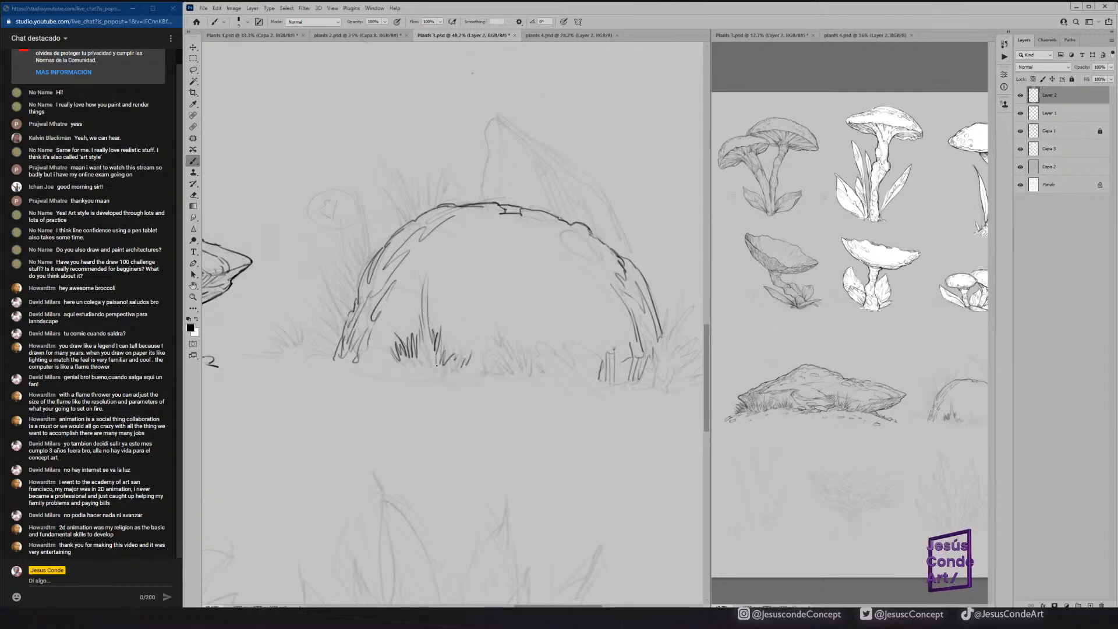
pyautogui.moveTo(342, 322)
pyautogui.mouseDown()
pyautogui.moveTo(323, 277)
pyautogui.moveTo(342, 308)
pyautogui.moveTo(395, 233)
pyautogui.mouseUp()
pyautogui.moveTo(340, 333)
pyautogui.mouseDown()
pyautogui.moveTo(332, 304)
pyautogui.moveTo(324, 336)
pyautogui.moveTo(297, 303)
pyautogui.mouseUp()
pyautogui.moveTo(286, 352)
pyautogui.mouseDown()
pyautogui.moveTo(294, 332)
pyautogui.moveTo(277, 321)
pyautogui.moveTo(274, 345)
pyautogui.moveTo(309, 339)
pyautogui.moveTo(268, 360)
pyautogui.mouseUp()
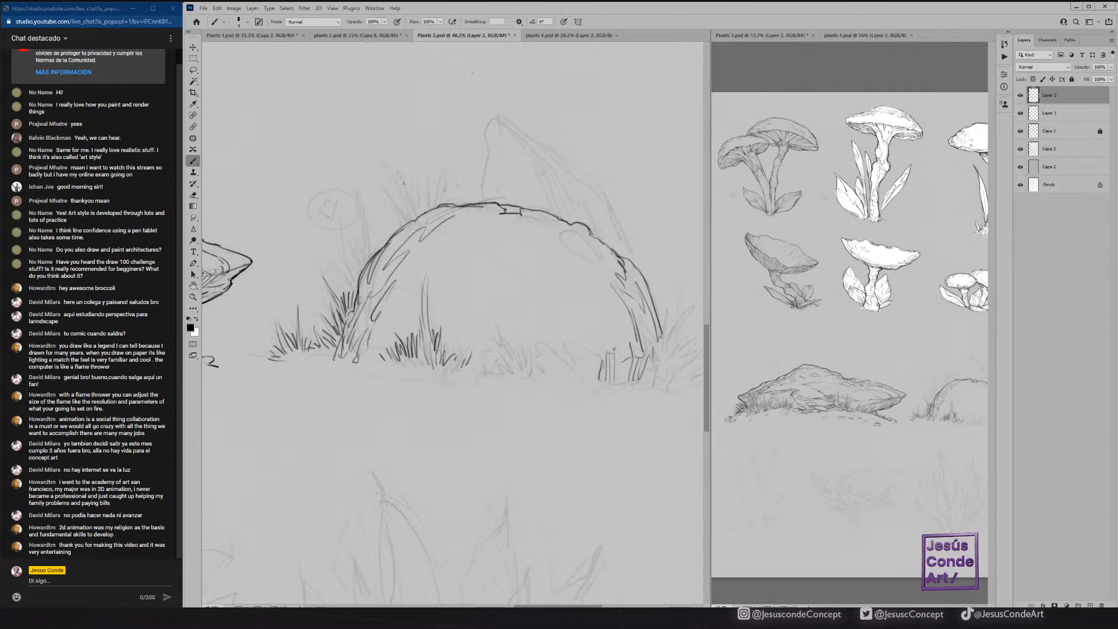
# Draw a row of short and tall grass blades growing along the rounded mound's upper-left crest.
pyautogui.moveTo(402, 227); pyautogui.dragTo(381, 186)
pyautogui.moveTo(396, 198)
pyautogui.mouseDown()
pyautogui.moveTo(402, 214)
pyautogui.moveTo(398, 180)
pyautogui.mouseUp()
pyautogui.moveTo(412, 215)
pyautogui.mouseDown()
pyautogui.moveTo(417, 175)
pyautogui.moveTo(439, 189)
pyautogui.mouseUp()
pyautogui.moveTo(441, 205); pyautogui.dragTo(447, 168)
pyautogui.moveTo(450, 201); pyautogui.dragTo(455, 192)
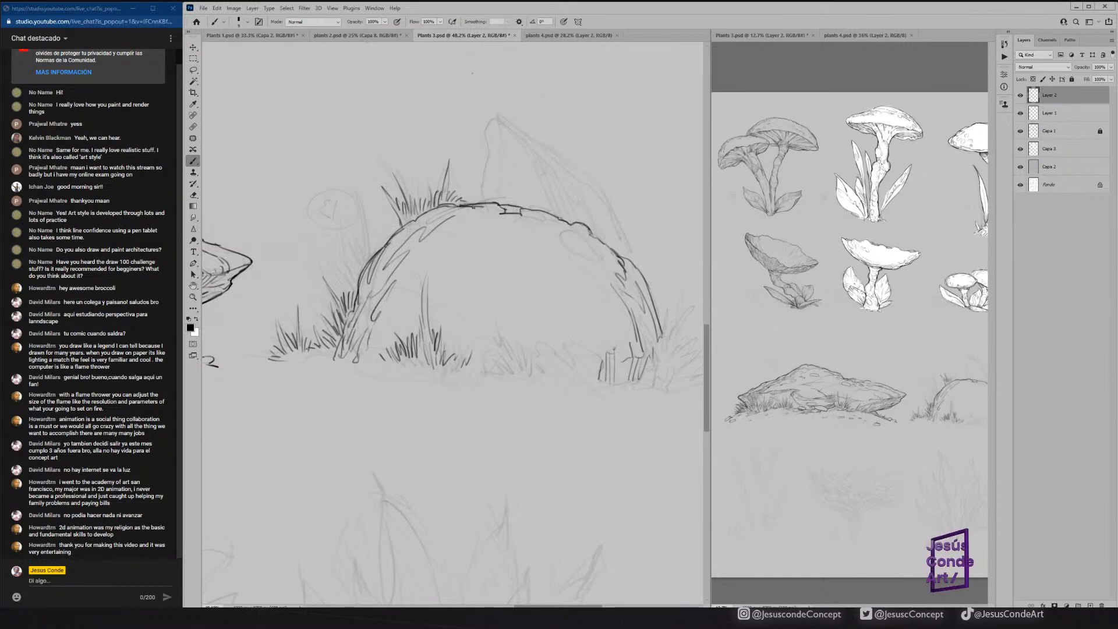
# Add long and short grass blades rising from the outer edge of the rounded mound's left slope.
pyautogui.moveTo(372, 256); pyautogui.dragTo(369, 225)
pyautogui.moveTo(367, 260)
pyautogui.mouseDown()
pyautogui.moveTo(362, 196)
pyautogui.moveTo(356, 243)
pyautogui.mouseUp()
pyautogui.moveTo(356, 265)
pyautogui.mouseDown()
pyautogui.moveTo(349, 233)
pyautogui.moveTo(352, 258)
pyautogui.mouseUp()
pyautogui.moveTo(357, 284)
pyautogui.mouseDown()
pyautogui.moveTo(350, 261)
pyautogui.moveTo(354, 277)
pyautogui.mouseUp()
pyautogui.moveTo(354, 286); pyautogui.dragTo(343, 238)
pyautogui.moveTo(350, 300); pyautogui.dragTo(347, 289)
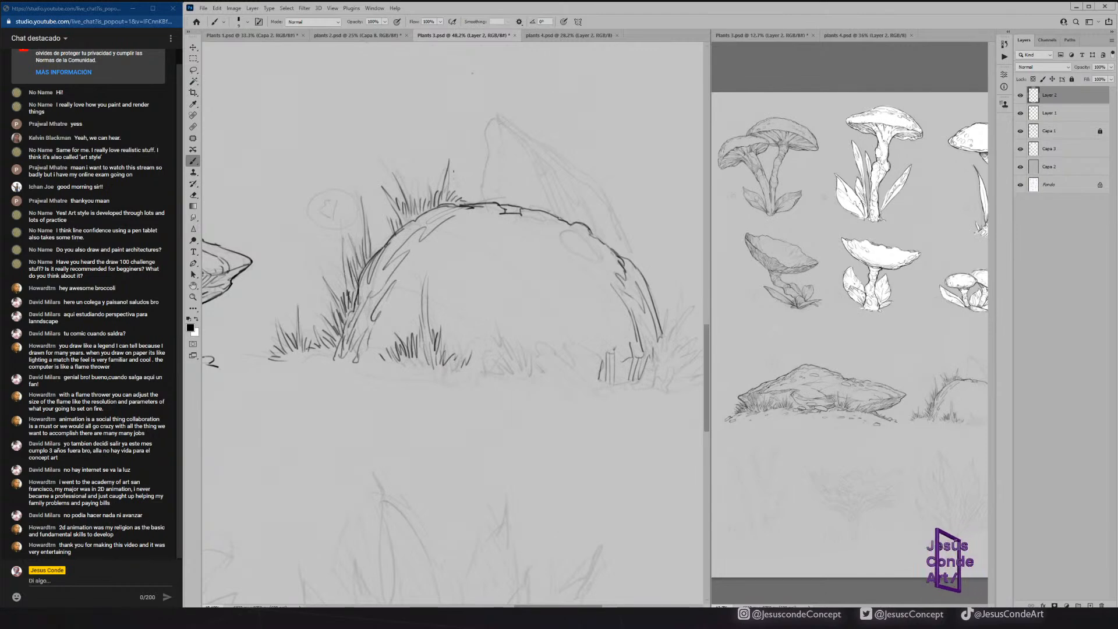
# Save the file and draw a dense clump of grass blades fanning outward around the rounded mound's right foot.
pyautogui.moveTo(588, 260); pyautogui.dragTo(542, 273)
pyautogui.click(912, 269)
pyautogui.moveTo(912, 269); pyautogui.dragTo(873, 268)
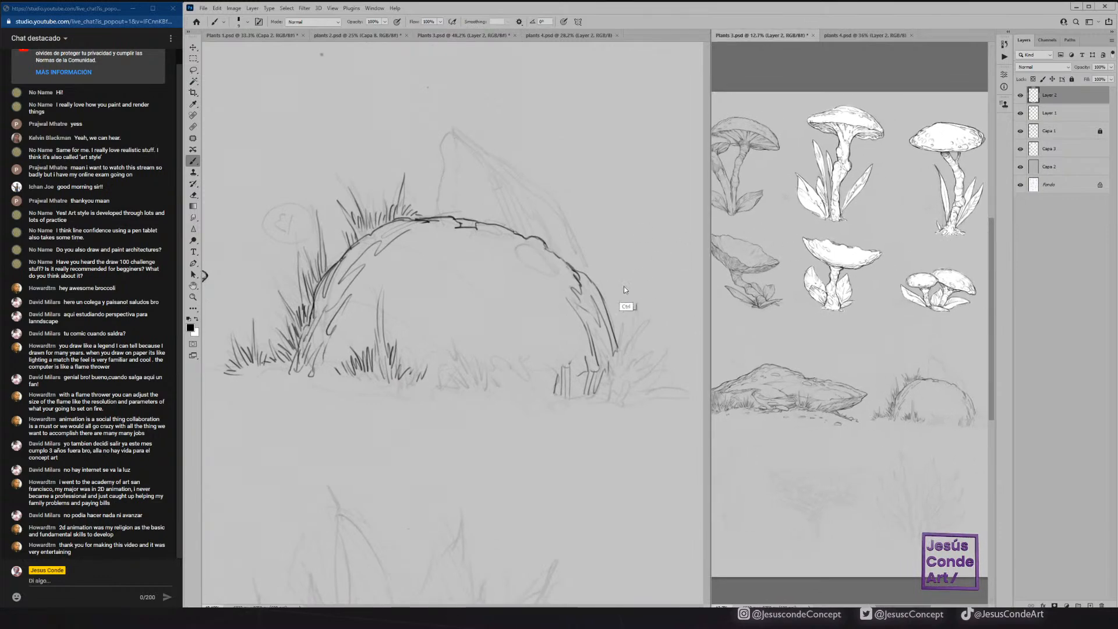
pyautogui.hotkey('ctrl', 's')
pyautogui.moveTo(613, 382); pyautogui.dragTo(632, 323)
pyautogui.moveTo(622, 377)
pyautogui.mouseDown()
pyautogui.moveTo(639, 340)
pyautogui.moveTo(659, 375)
pyautogui.moveTo(643, 386)
pyautogui.mouseUp()
pyautogui.moveTo(624, 404)
pyautogui.mouseDown()
pyautogui.moveTo(640, 384)
pyautogui.moveTo(612, 376)
pyautogui.mouseUp()
pyautogui.moveTo(607, 401); pyautogui.dragTo(624, 309)
pyautogui.moveTo(616, 335)
pyautogui.mouseDown()
pyautogui.moveTo(613, 301)
pyautogui.moveTo(628, 323)
pyautogui.moveTo(618, 340)
pyautogui.moveTo(615, 325)
pyautogui.moveTo(653, 325)
pyautogui.mouseUp()
pyautogui.moveTo(636, 366)
pyautogui.mouseDown()
pyautogui.moveTo(652, 329)
pyautogui.moveTo(660, 355)
pyautogui.moveTo(670, 353)
pyautogui.moveTo(671, 386)
pyautogui.mouseUp()
pyautogui.moveTo(664, 400)
pyautogui.mouseDown()
pyautogui.moveTo(678, 392)
pyautogui.moveTo(659, 390)
pyautogui.mouseUp()
pyautogui.moveTo(632, 405); pyautogui.dragTo(672, 397)
pyautogui.moveTo(545, 389); pyautogui.dragTo(550, 378)
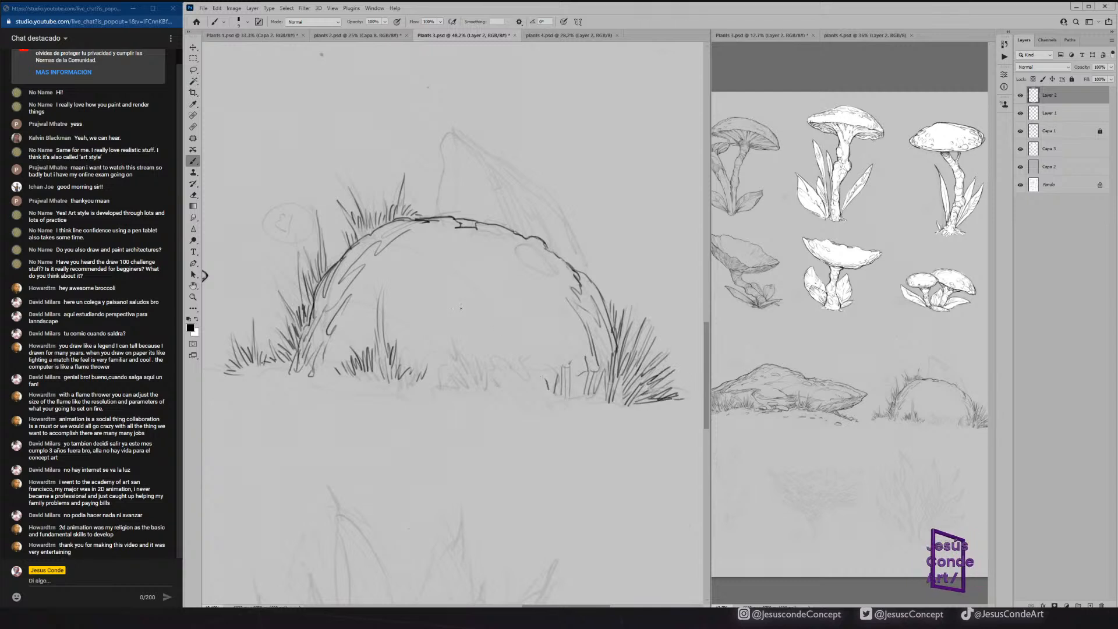
# Draw a grass tuft in front of the rounded mound at the middle of its base.
pyautogui.moveTo(447, 384); pyautogui.dragTo(451, 373)
pyautogui.moveTo(451, 387); pyautogui.dragTo(476, 338)
pyautogui.moveTo(476, 386)
pyautogui.mouseDown()
pyautogui.moveTo(483, 351)
pyautogui.moveTo(482, 364)
pyautogui.mouseUp()
pyautogui.moveTo(491, 387)
pyautogui.mouseDown()
pyautogui.moveTo(495, 374)
pyautogui.moveTo(437, 382)
pyautogui.mouseUp()
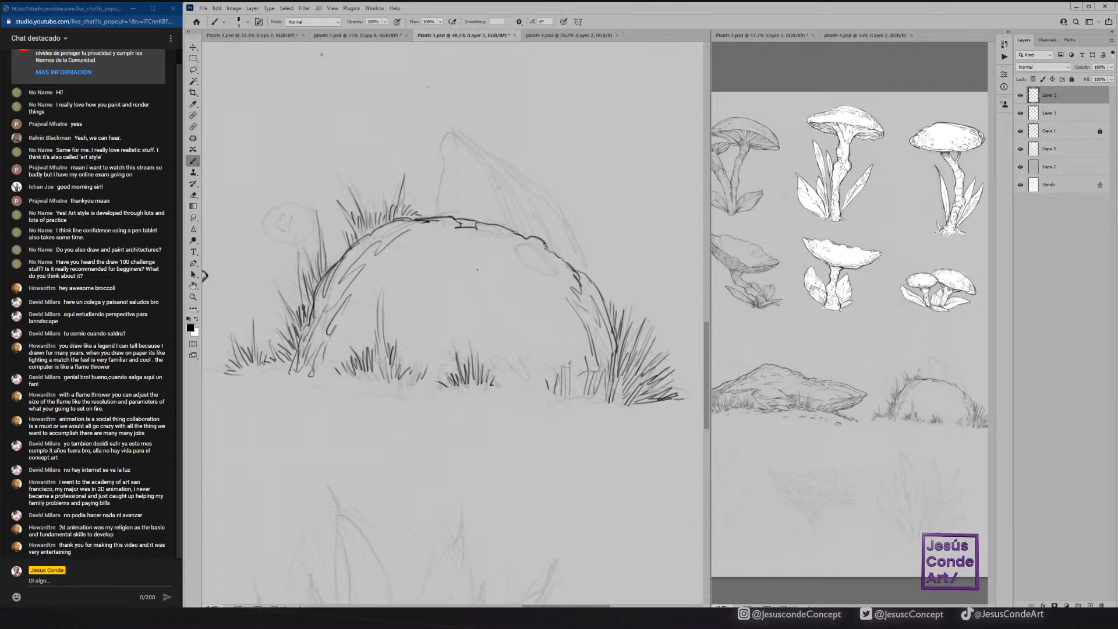
# Add short contour strokes just inside the rounded mound's upper edge on both sides and save the file.
pyautogui.moveTo(529, 246)
pyautogui.mouseDown()
pyautogui.moveTo(561, 264)
pyautogui.moveTo(542, 275)
pyautogui.mouseUp()
pyautogui.moveTo(414, 236)
pyautogui.mouseDown()
pyautogui.moveTo(432, 234)
pyautogui.moveTo(397, 246)
pyautogui.moveTo(428, 227)
pyautogui.moveTo(491, 261)
pyautogui.moveTo(424, 264)
pyautogui.mouseUp()
pyautogui.hotkey('ctrl', 'space')
pyautogui.hotkey('ctrl', 's')
# Switch to plants 4.psd and examine the inked tree up close.
pyautogui.click(564, 35)
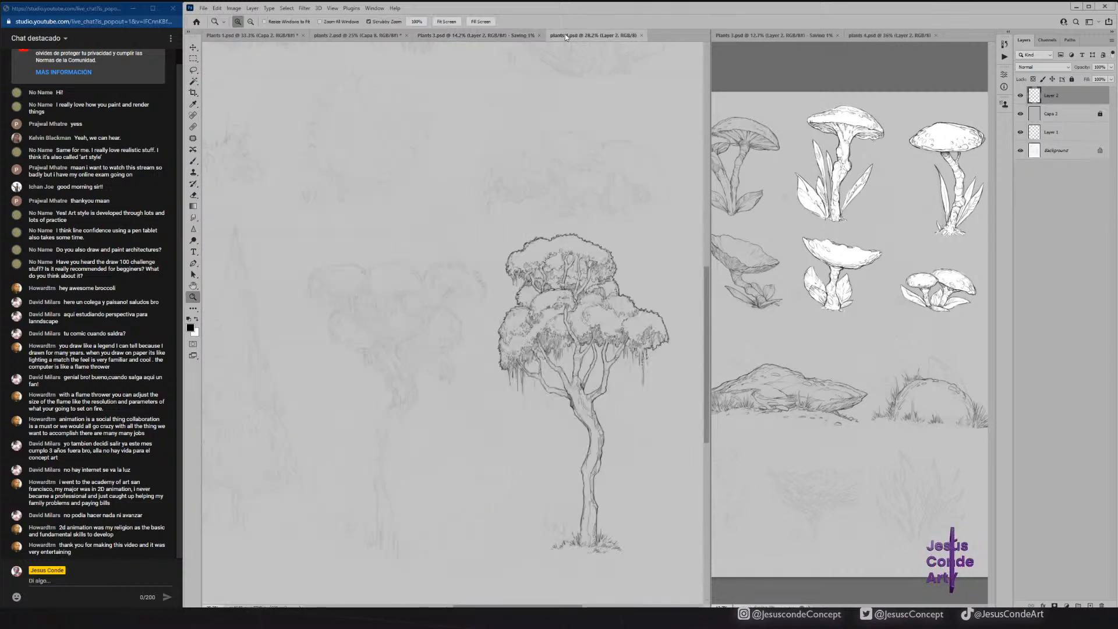
pyautogui.moveTo(526, 251)
pyautogui.mouseDown()
pyautogui.moveTo(488, 206)
pyautogui.moveTo(517, 256)
pyautogui.moveTo(490, 231)
pyautogui.moveTo(546, 218)
pyautogui.moveTo(480, 174)
pyautogui.mouseUp()
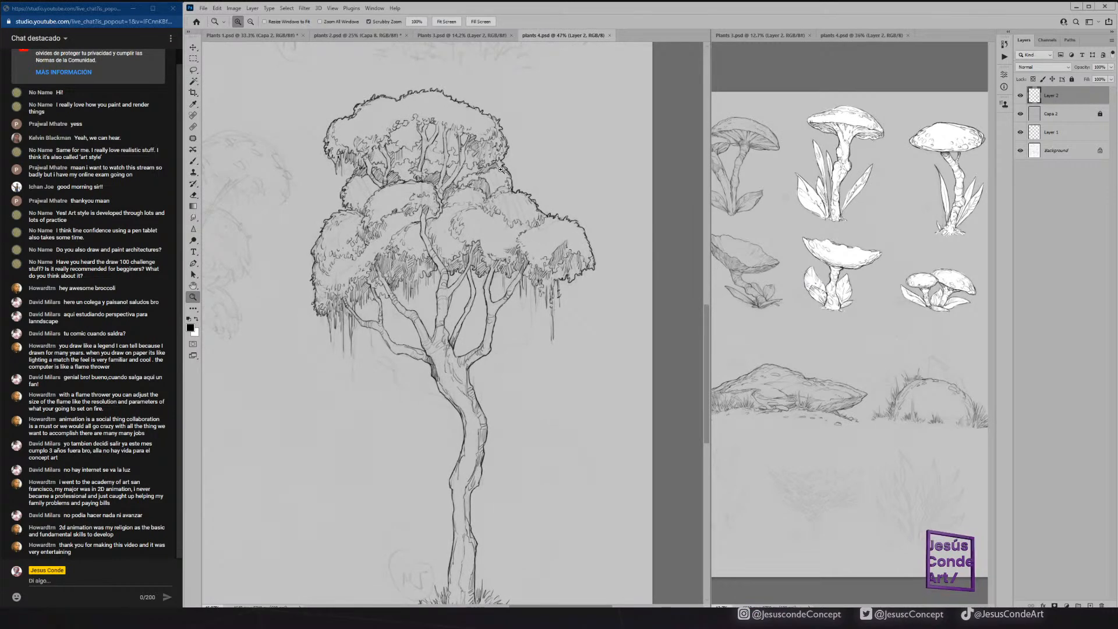